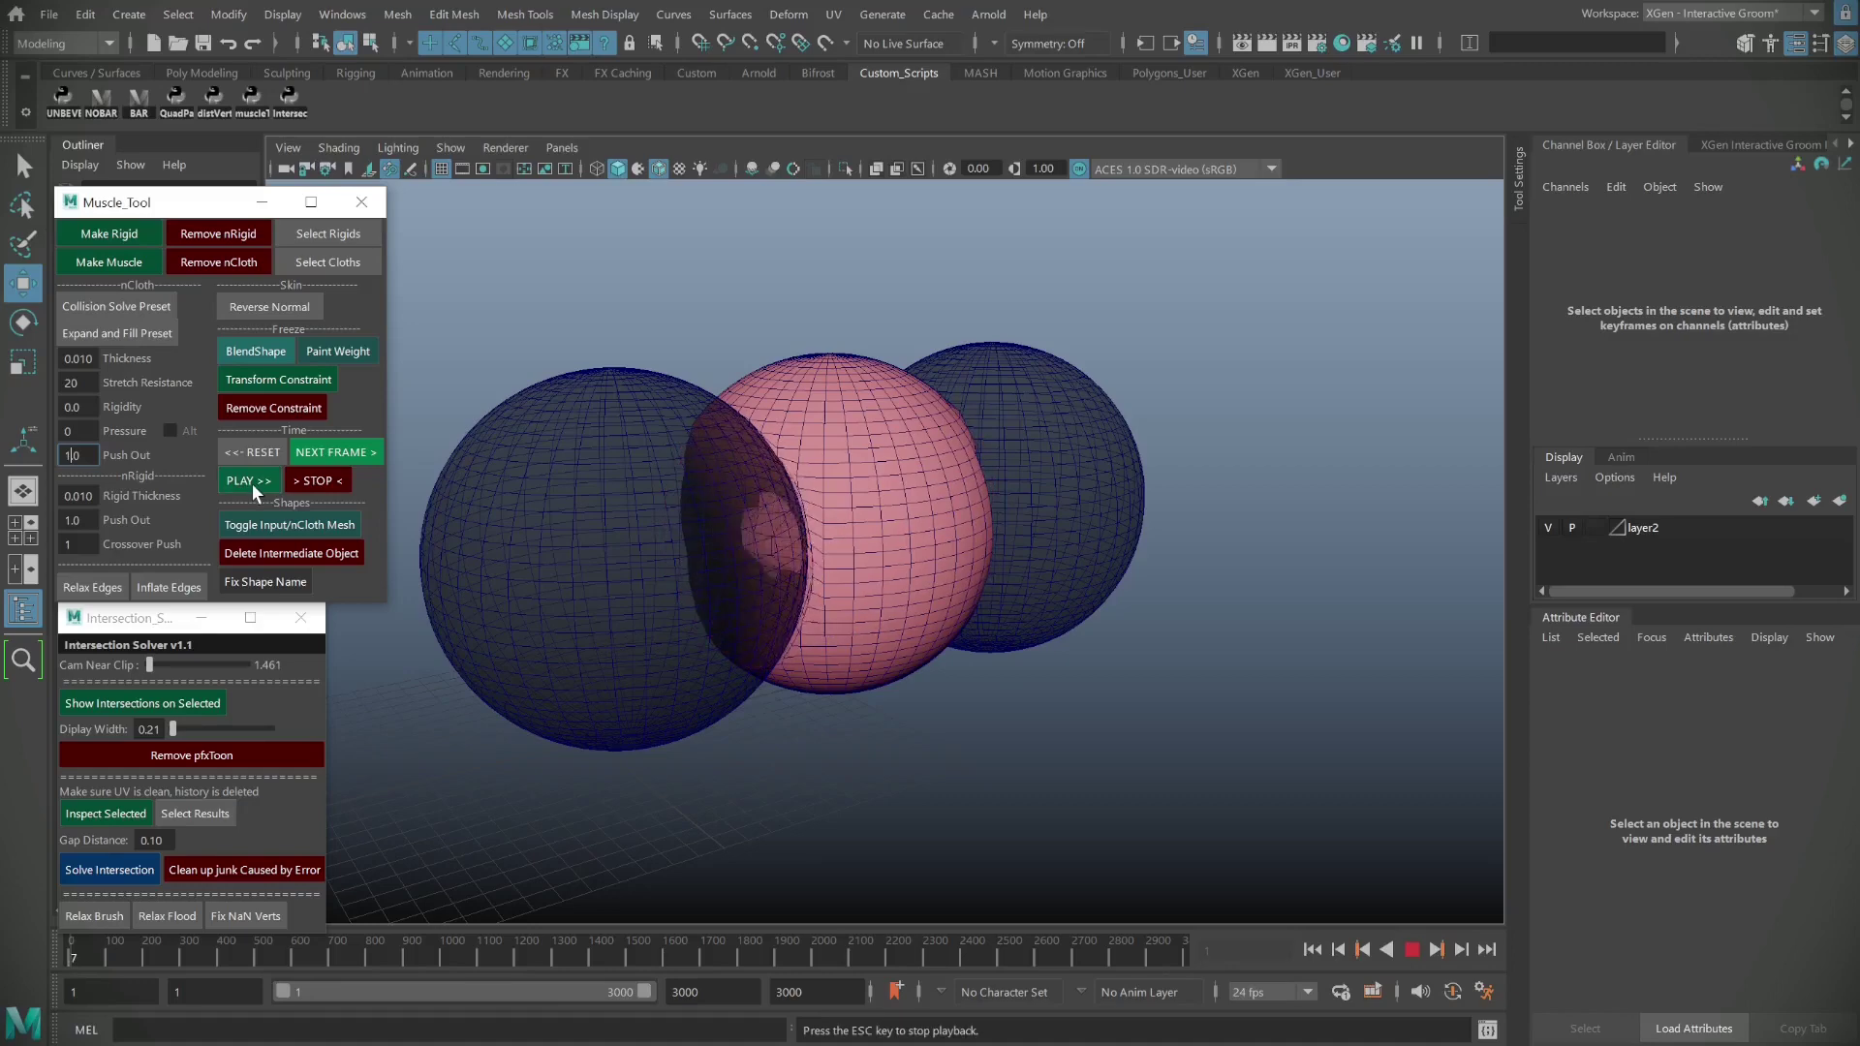
# Play and reset the pink sphere's pressure inflation, then paint weights across the muscle's upper middle.
pyautogui.click(116, 333)
pyautogui.click(244, 482)
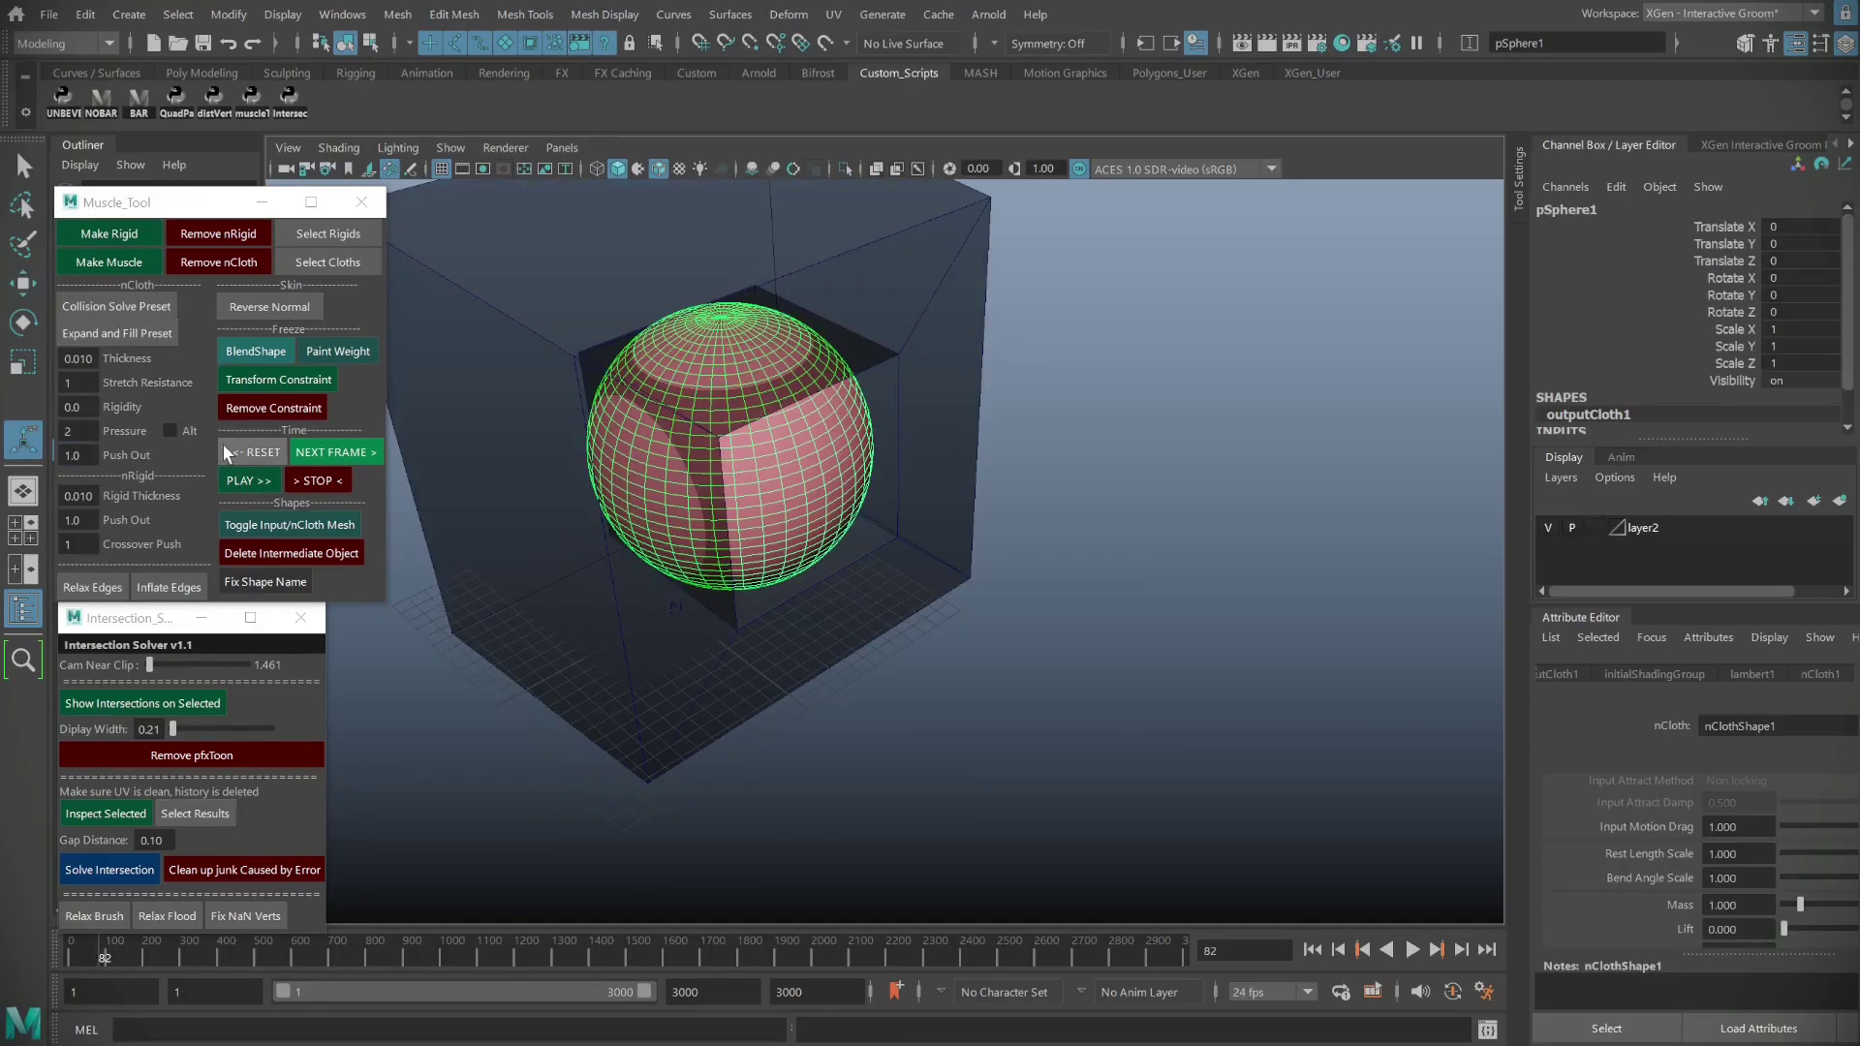
pyautogui.click(225, 452)
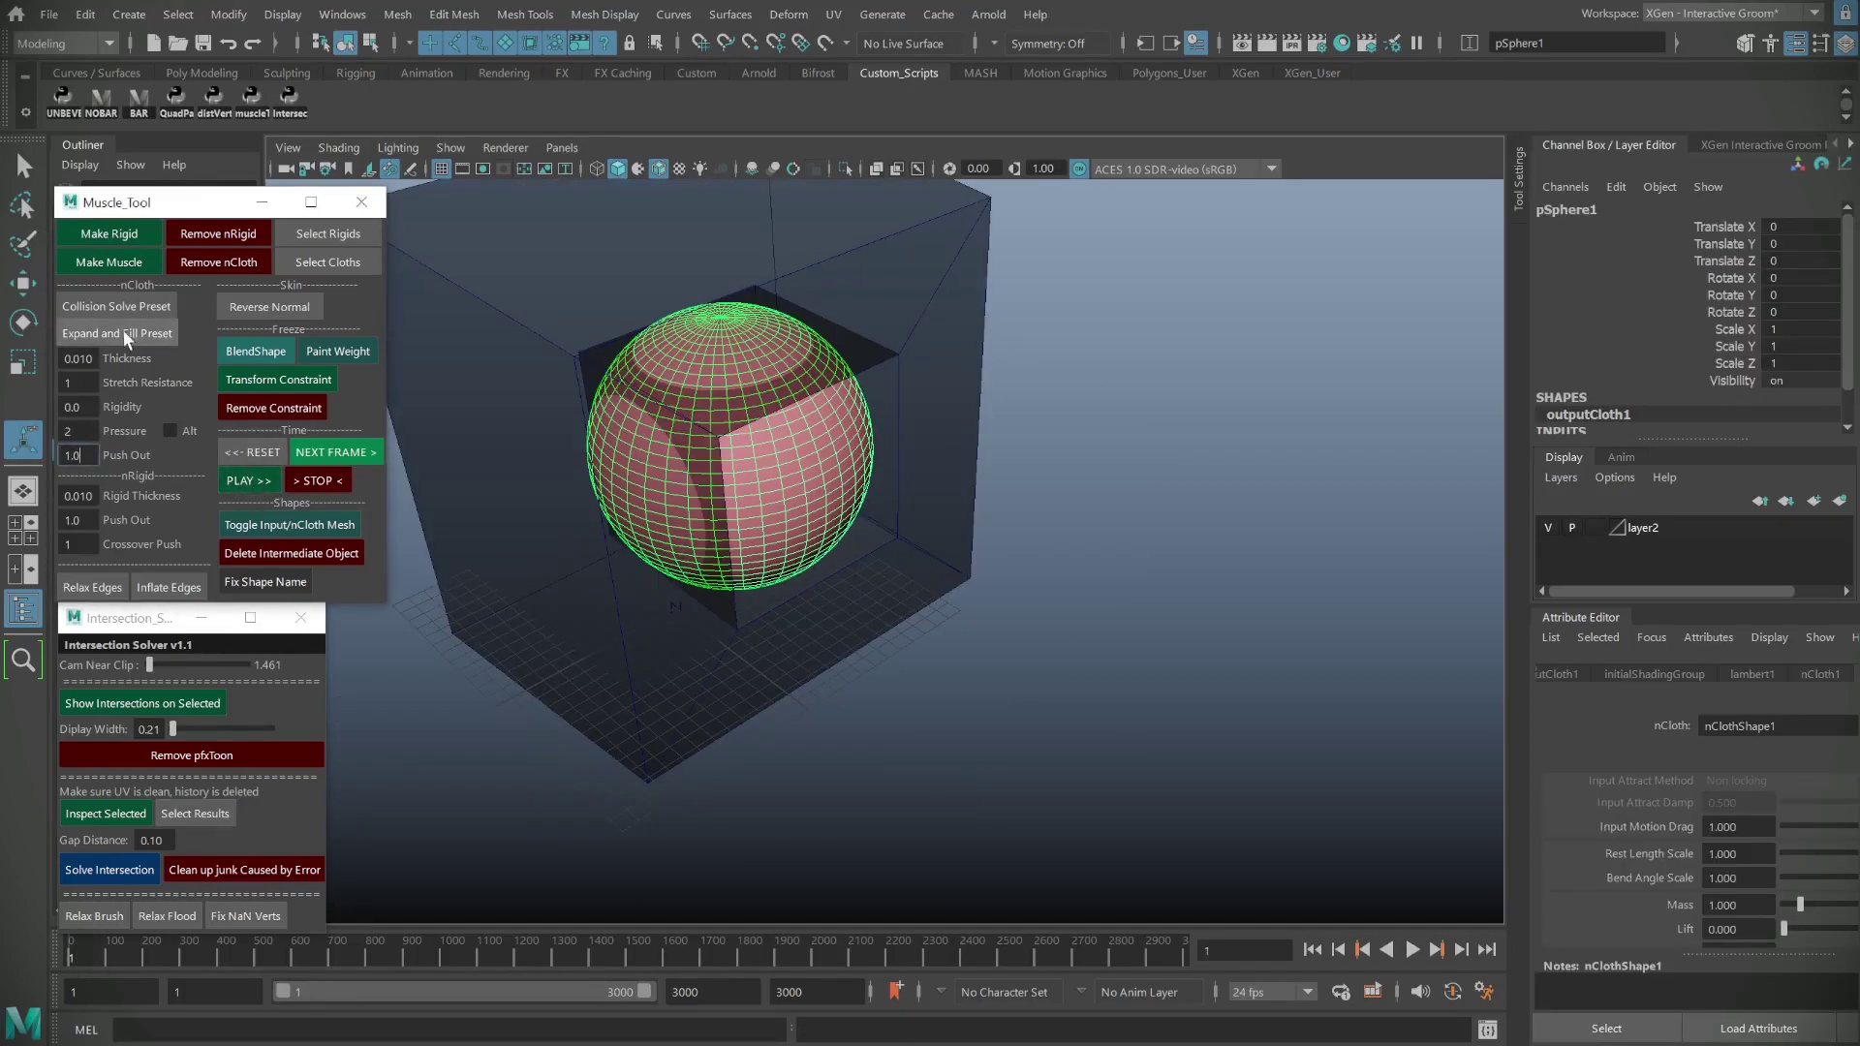
pyautogui.click(248, 485)
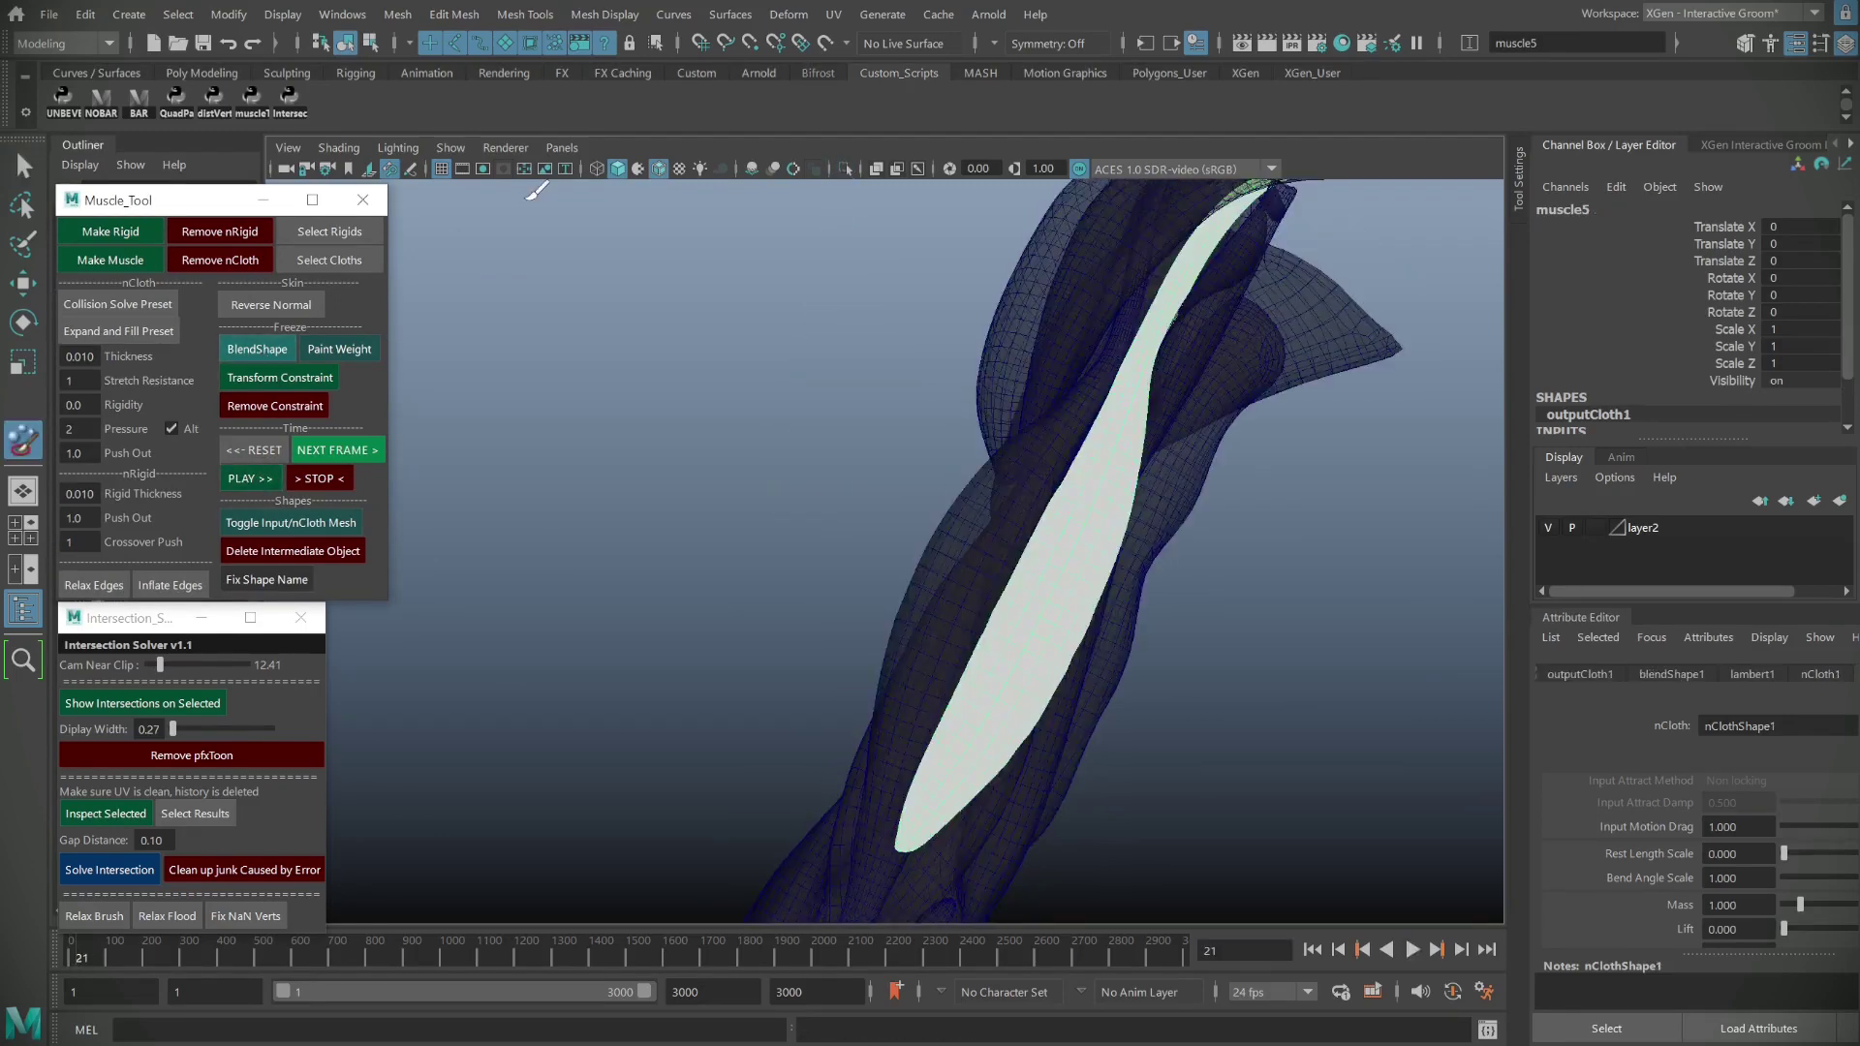
pyautogui.moveTo(1073, 540)
pyautogui.mouseDown()
pyautogui.moveTo(1114, 507)
pyautogui.moveTo(988, 772)
pyautogui.moveTo(1022, 636)
pyautogui.mouseUp()
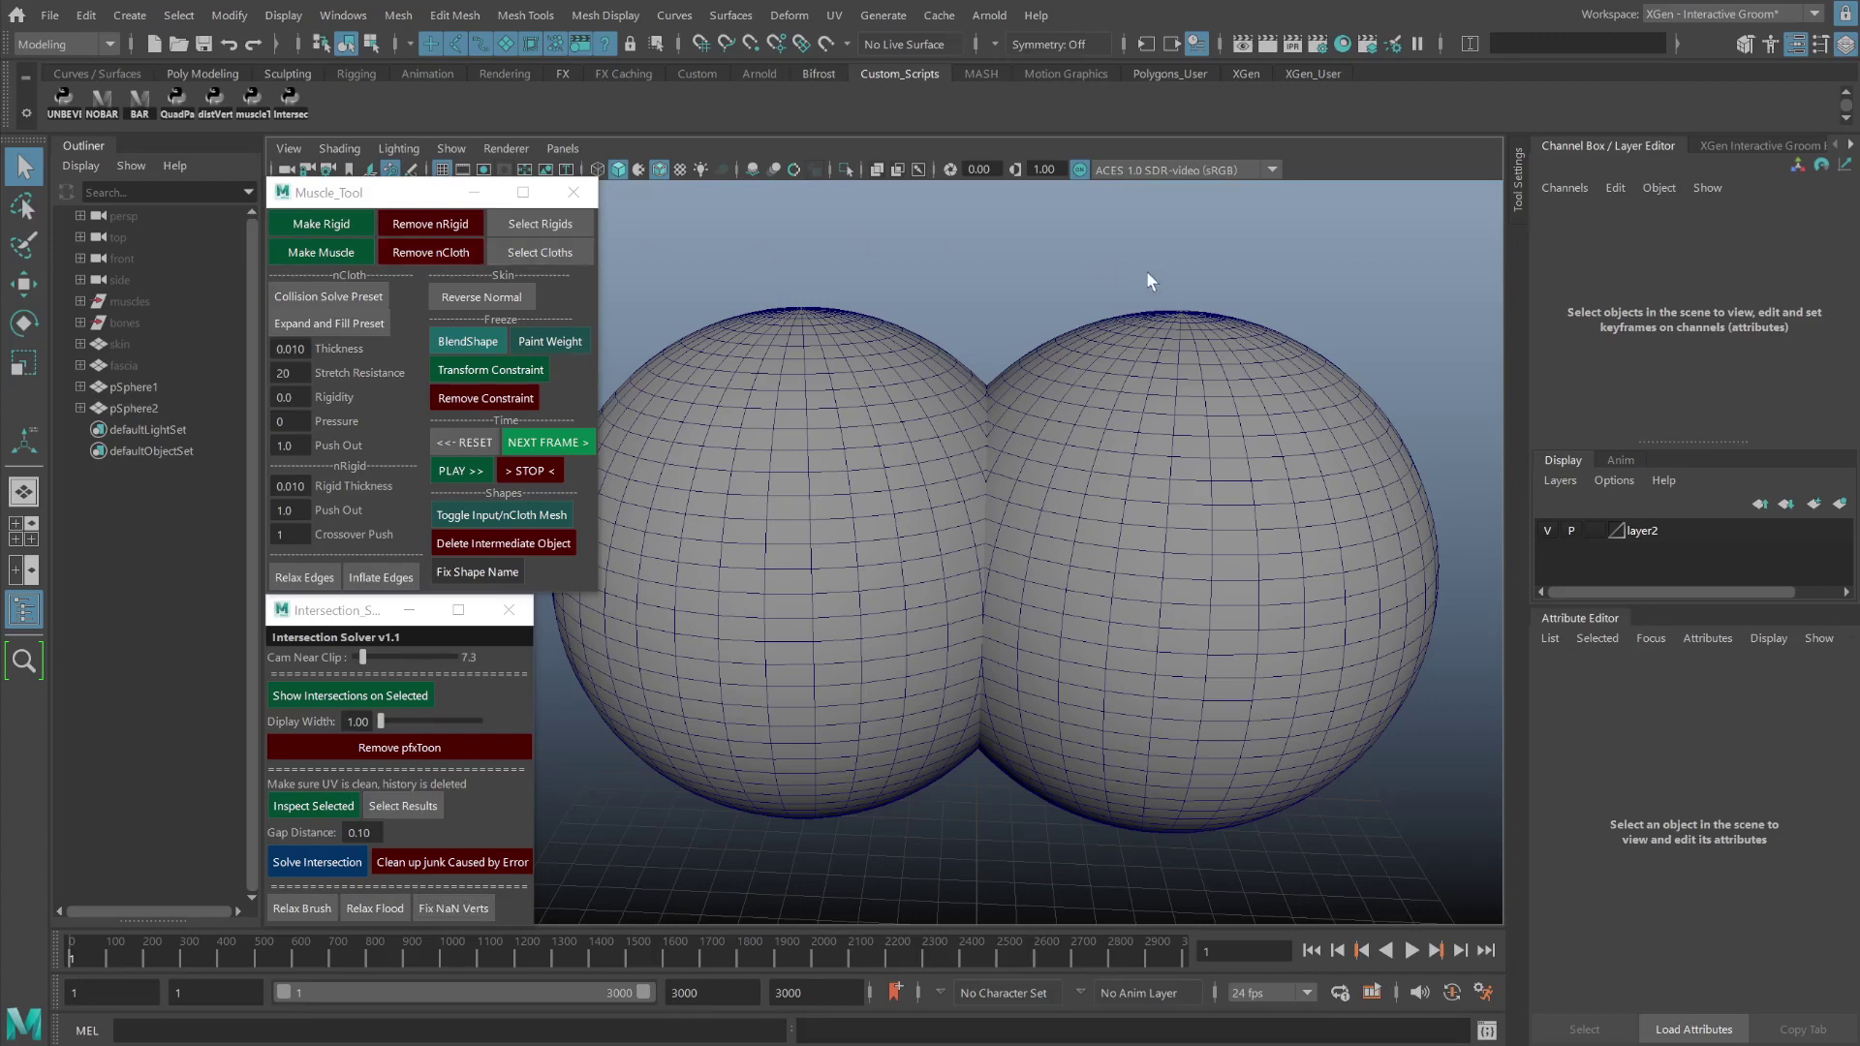
# Make pSphere2 rigid, remove its nRigid, then turn pSphere2 into an nCloth muscle.
pyautogui.click(1186, 362)
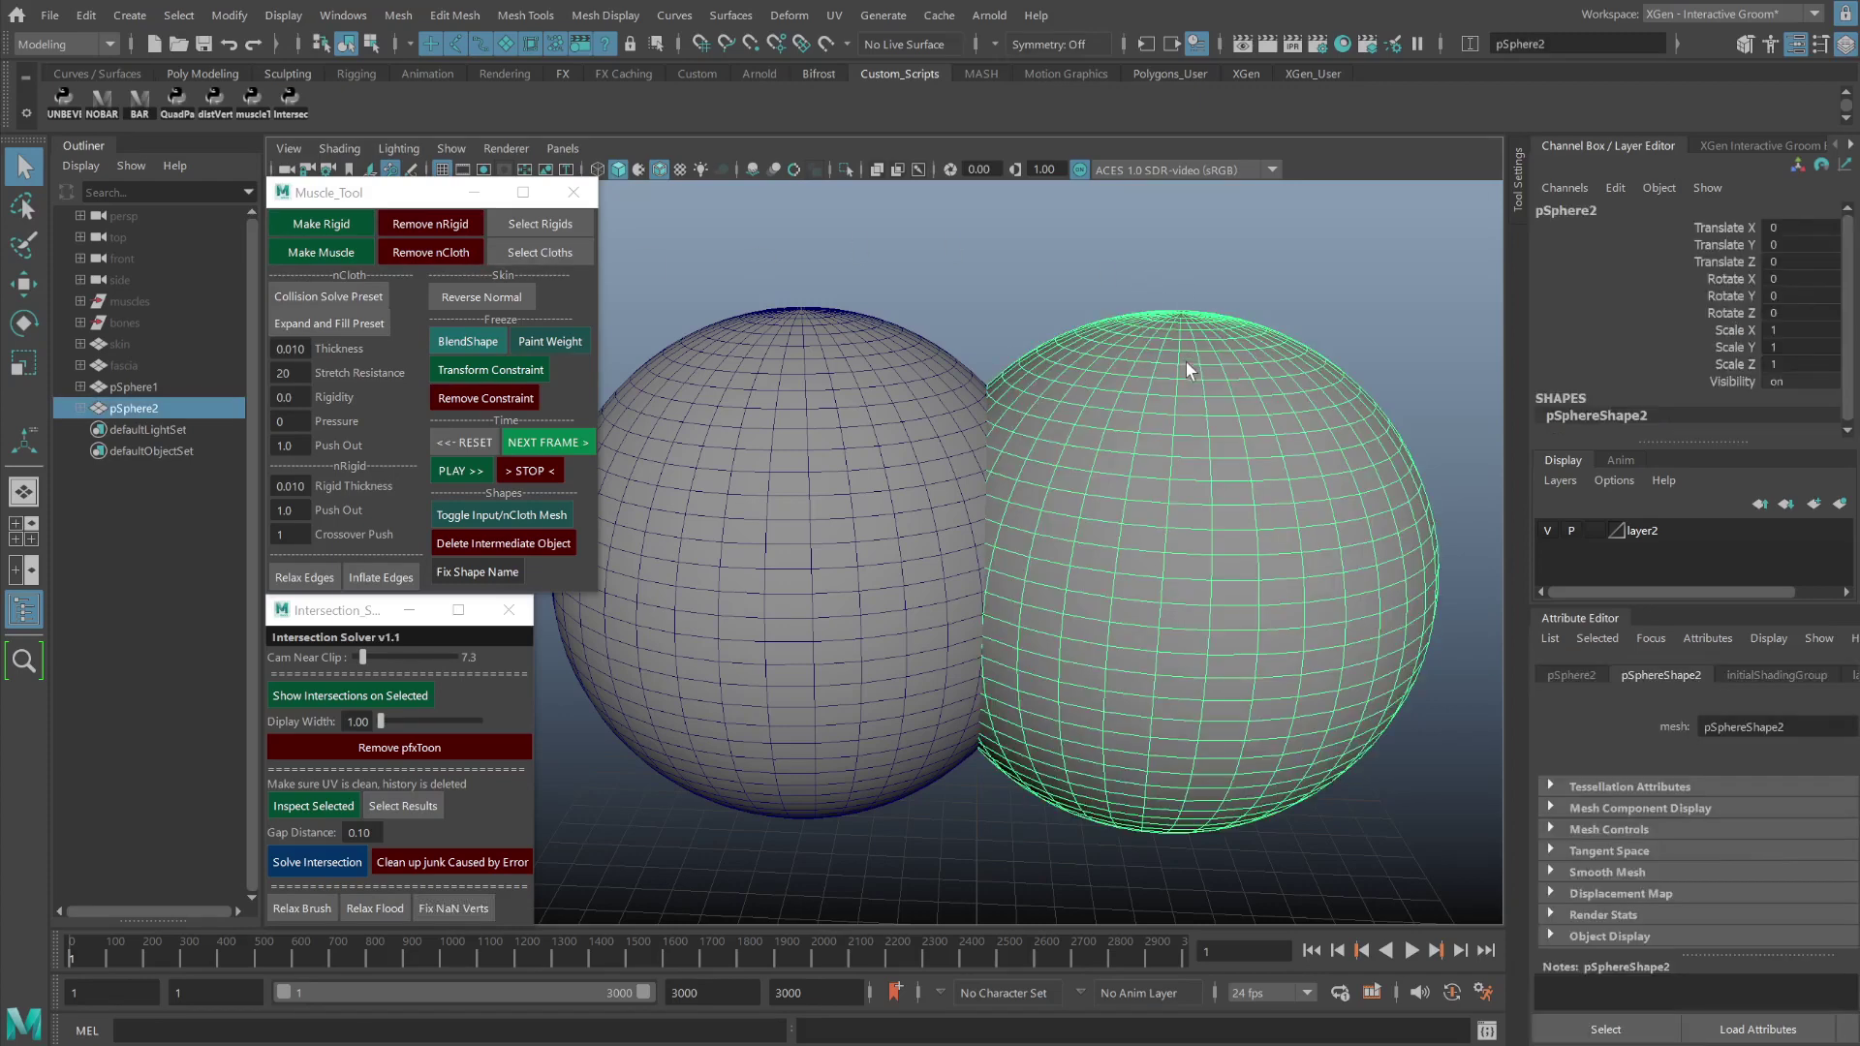
pyautogui.click(322, 223)
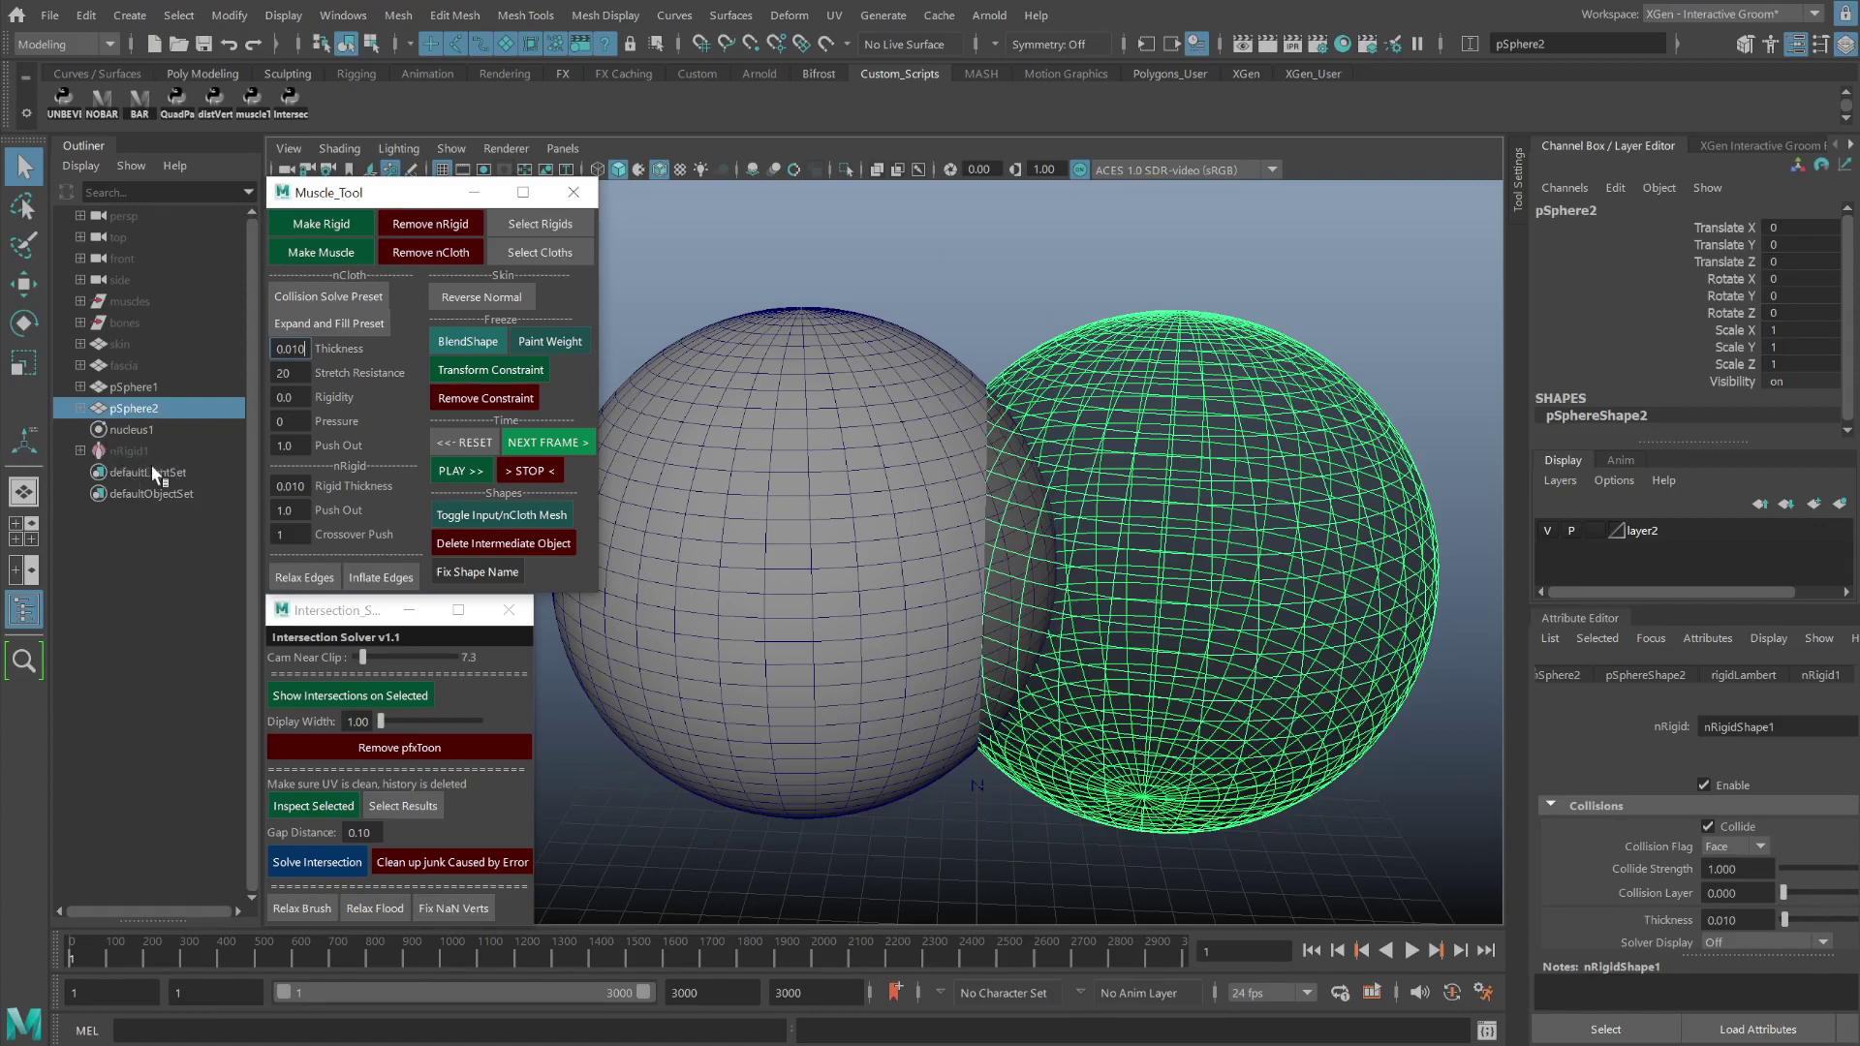
pyautogui.click(605, 233)
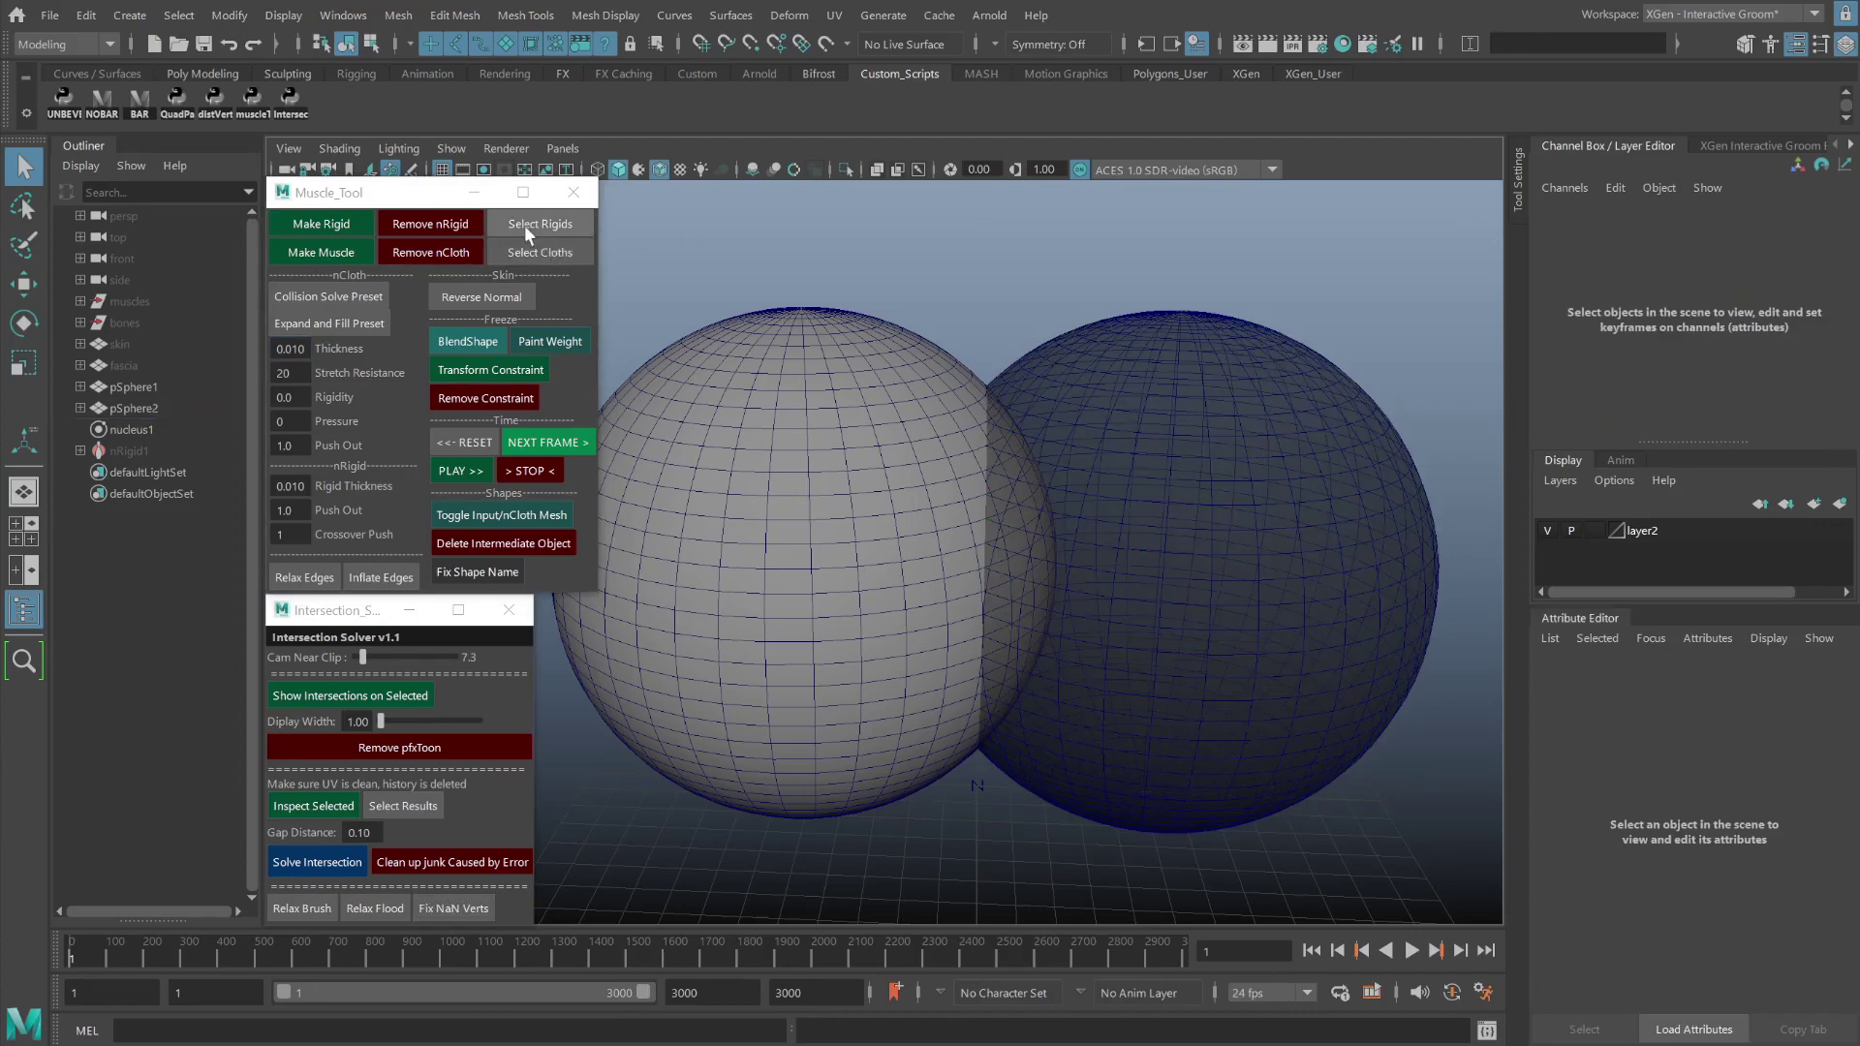
pyautogui.click(540, 223)
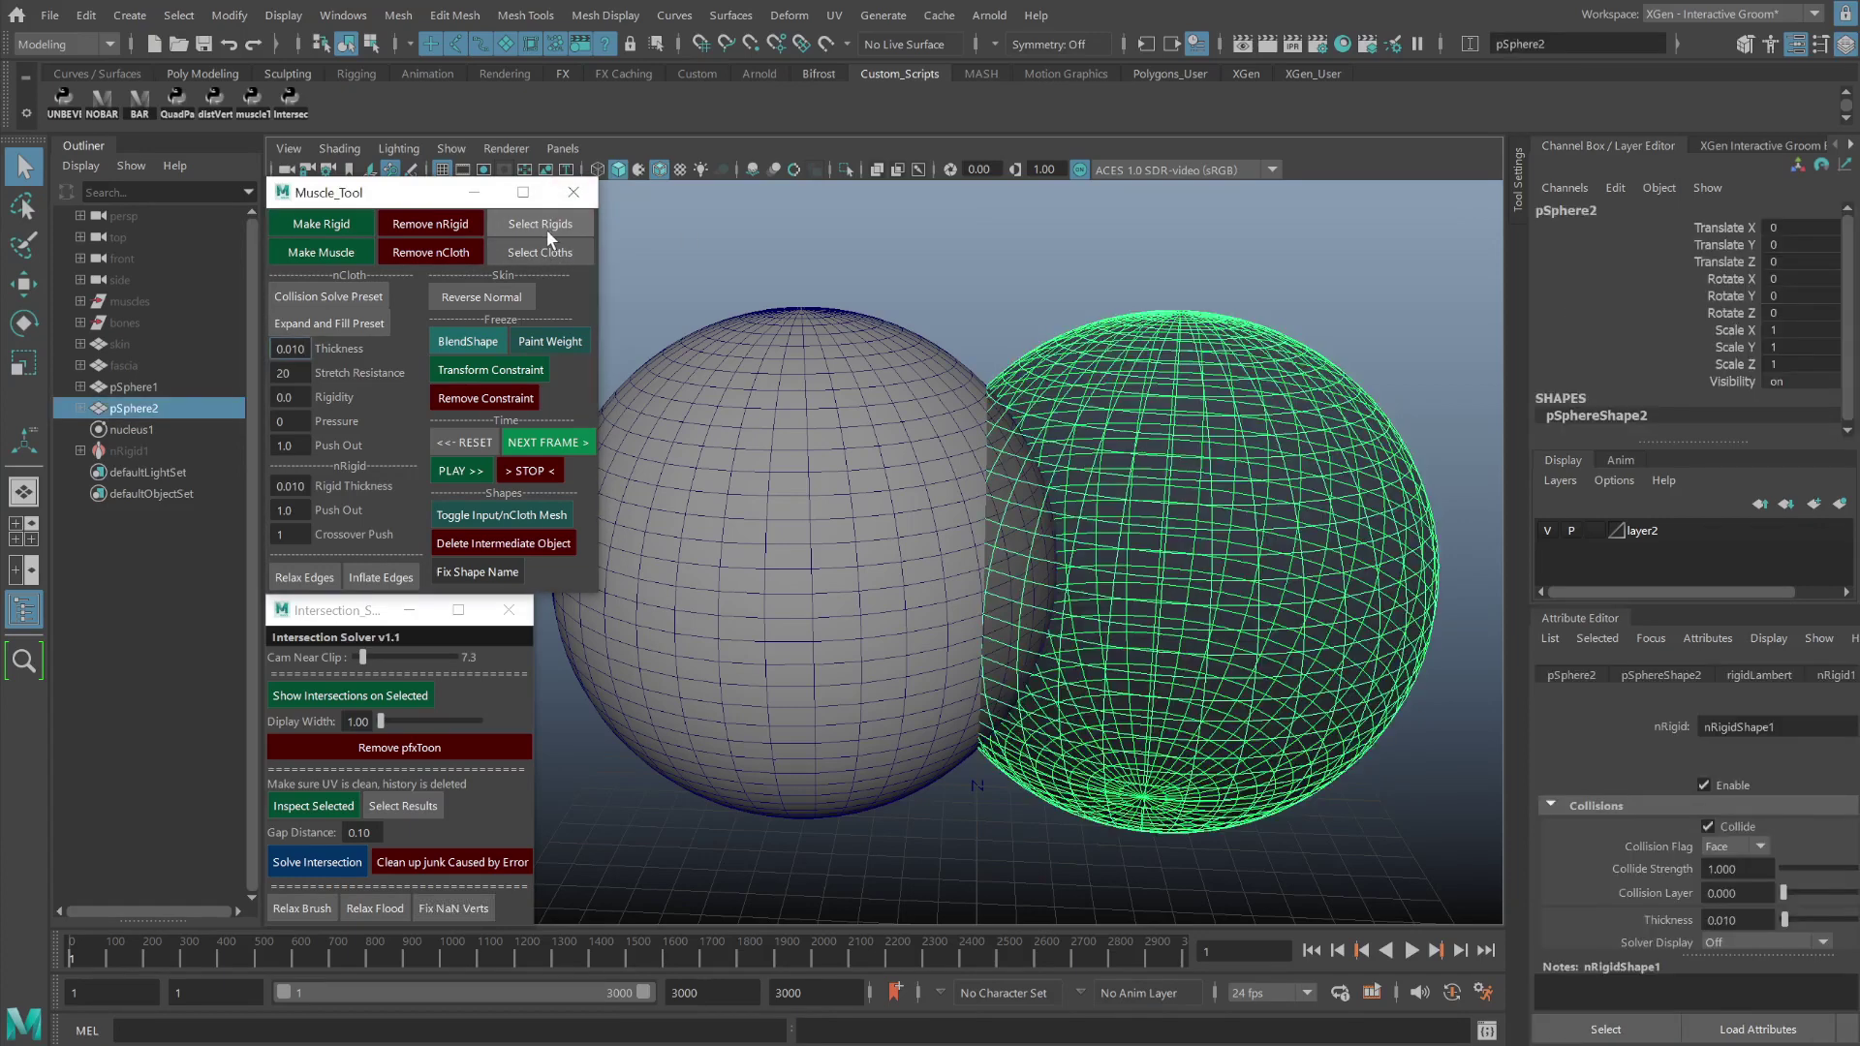
pyautogui.click(427, 227)
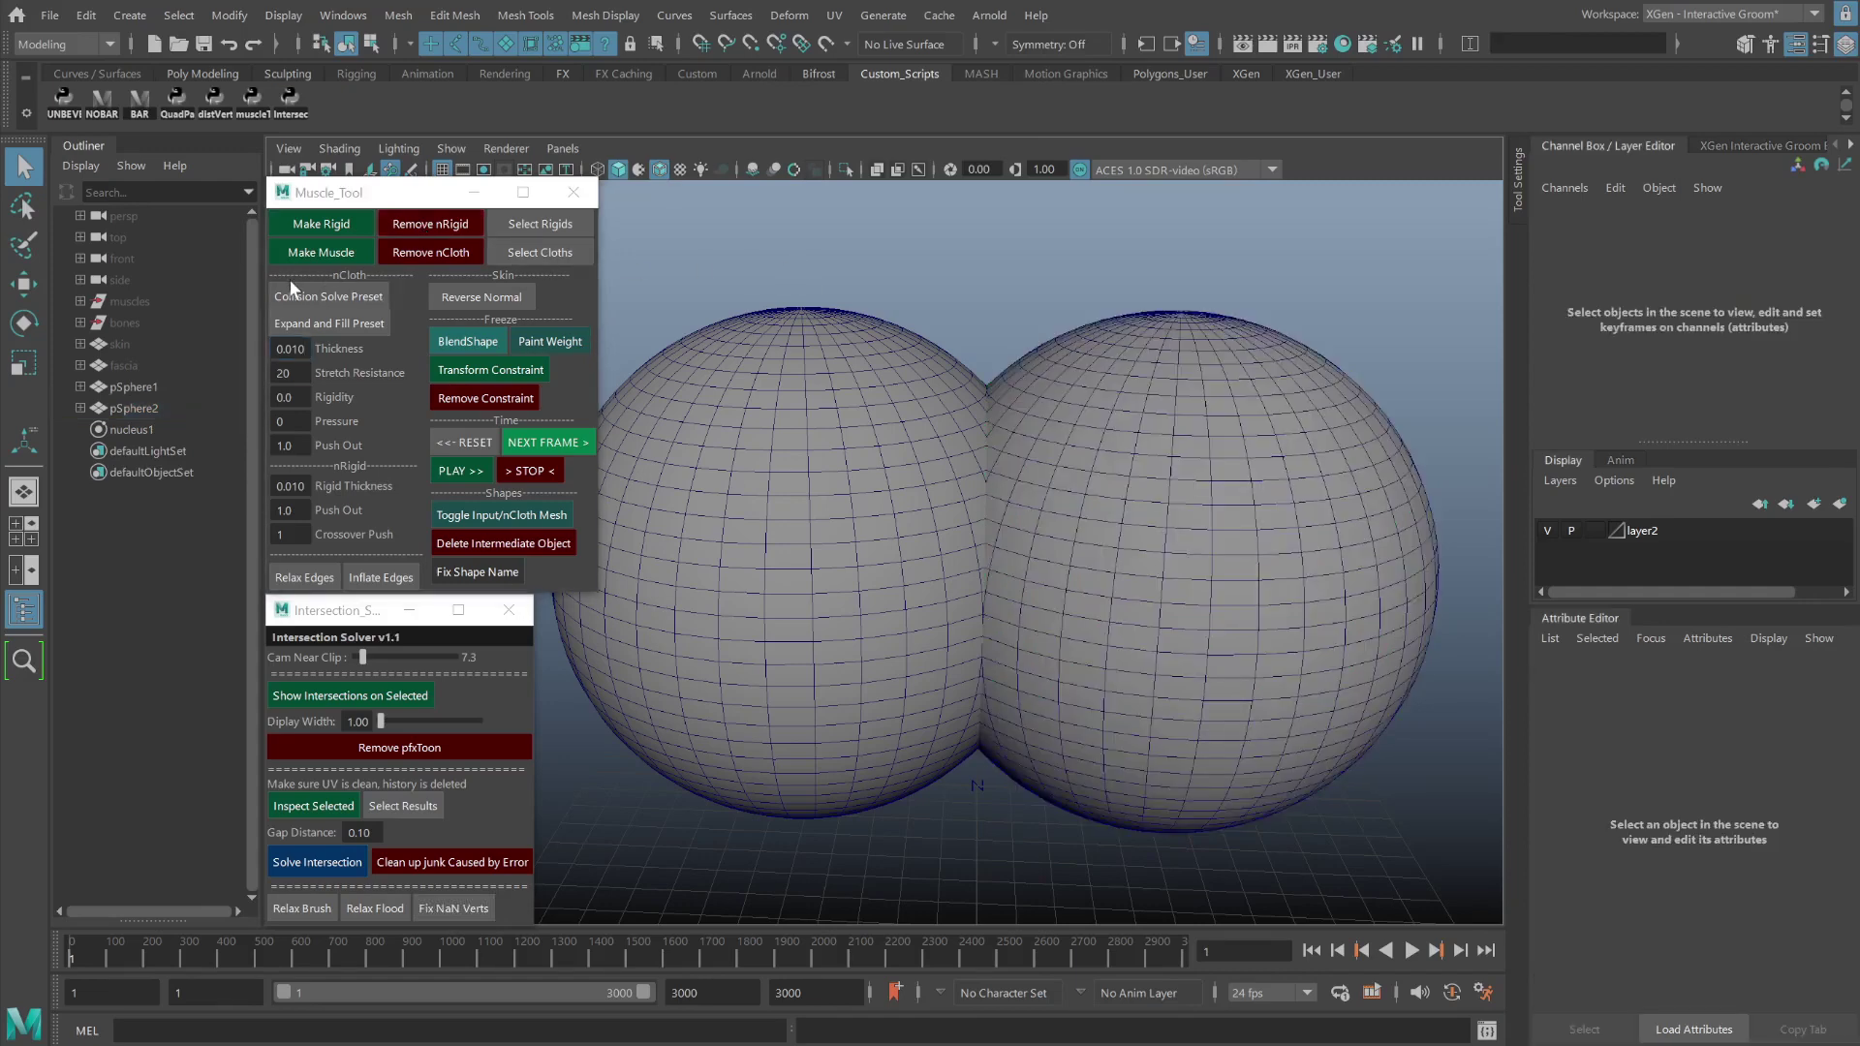
pyautogui.moveTo(1071, 304); pyautogui.dragTo(1087, 346)
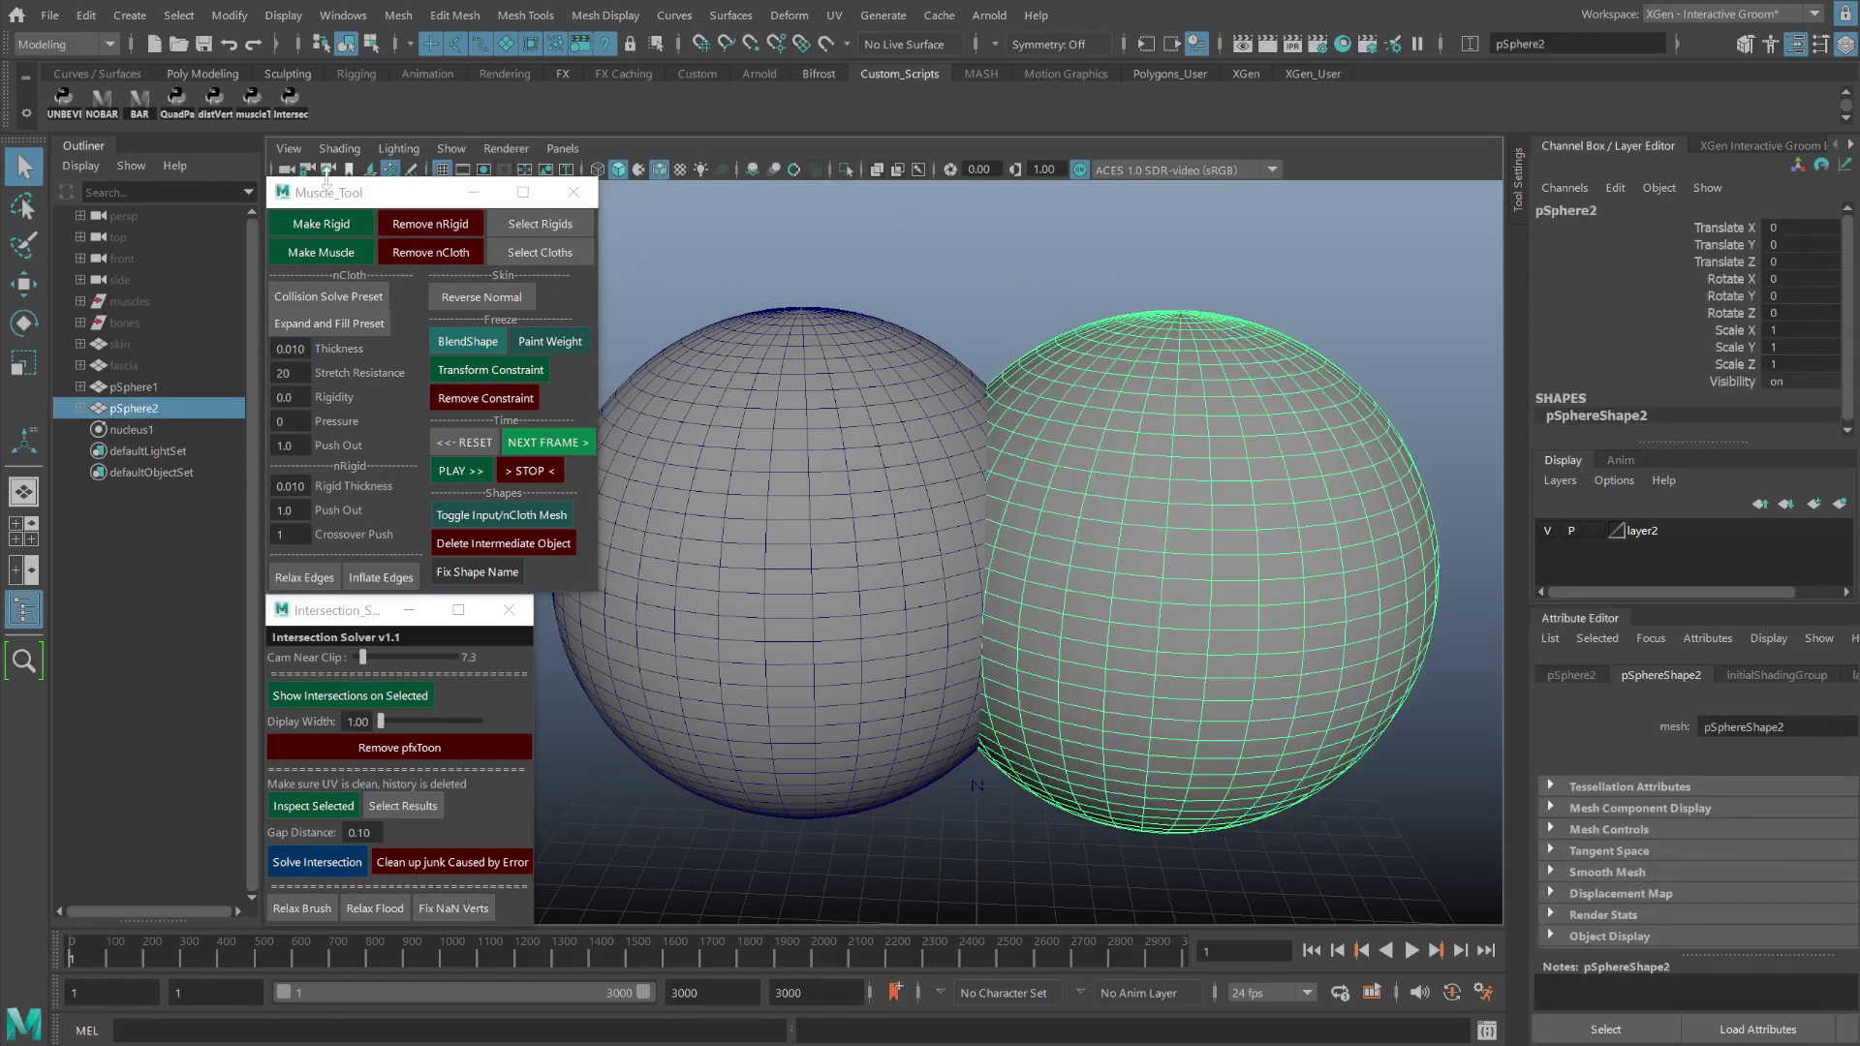
pyautogui.click(307, 253)
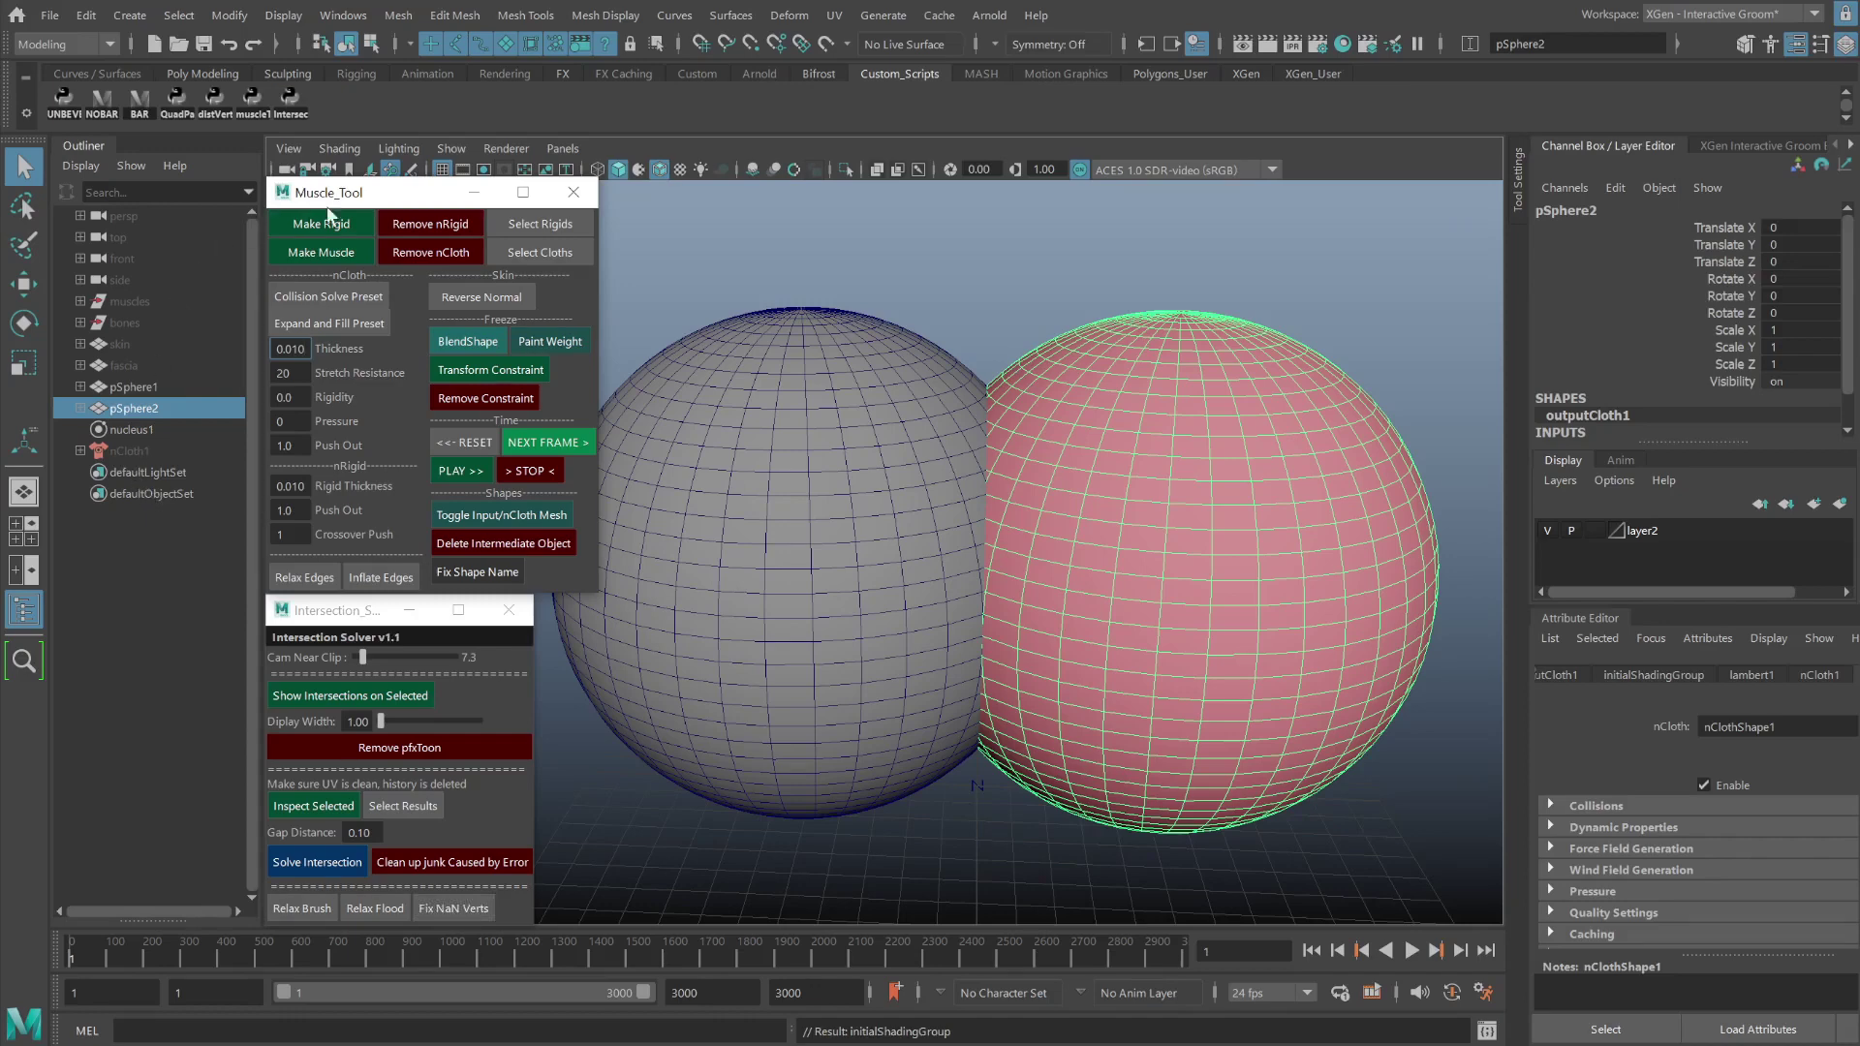
# Remove the right sphere's cloth, make it a rigid collider, and make the left sphere a cloth muscle.
pyautogui.click(410, 252)
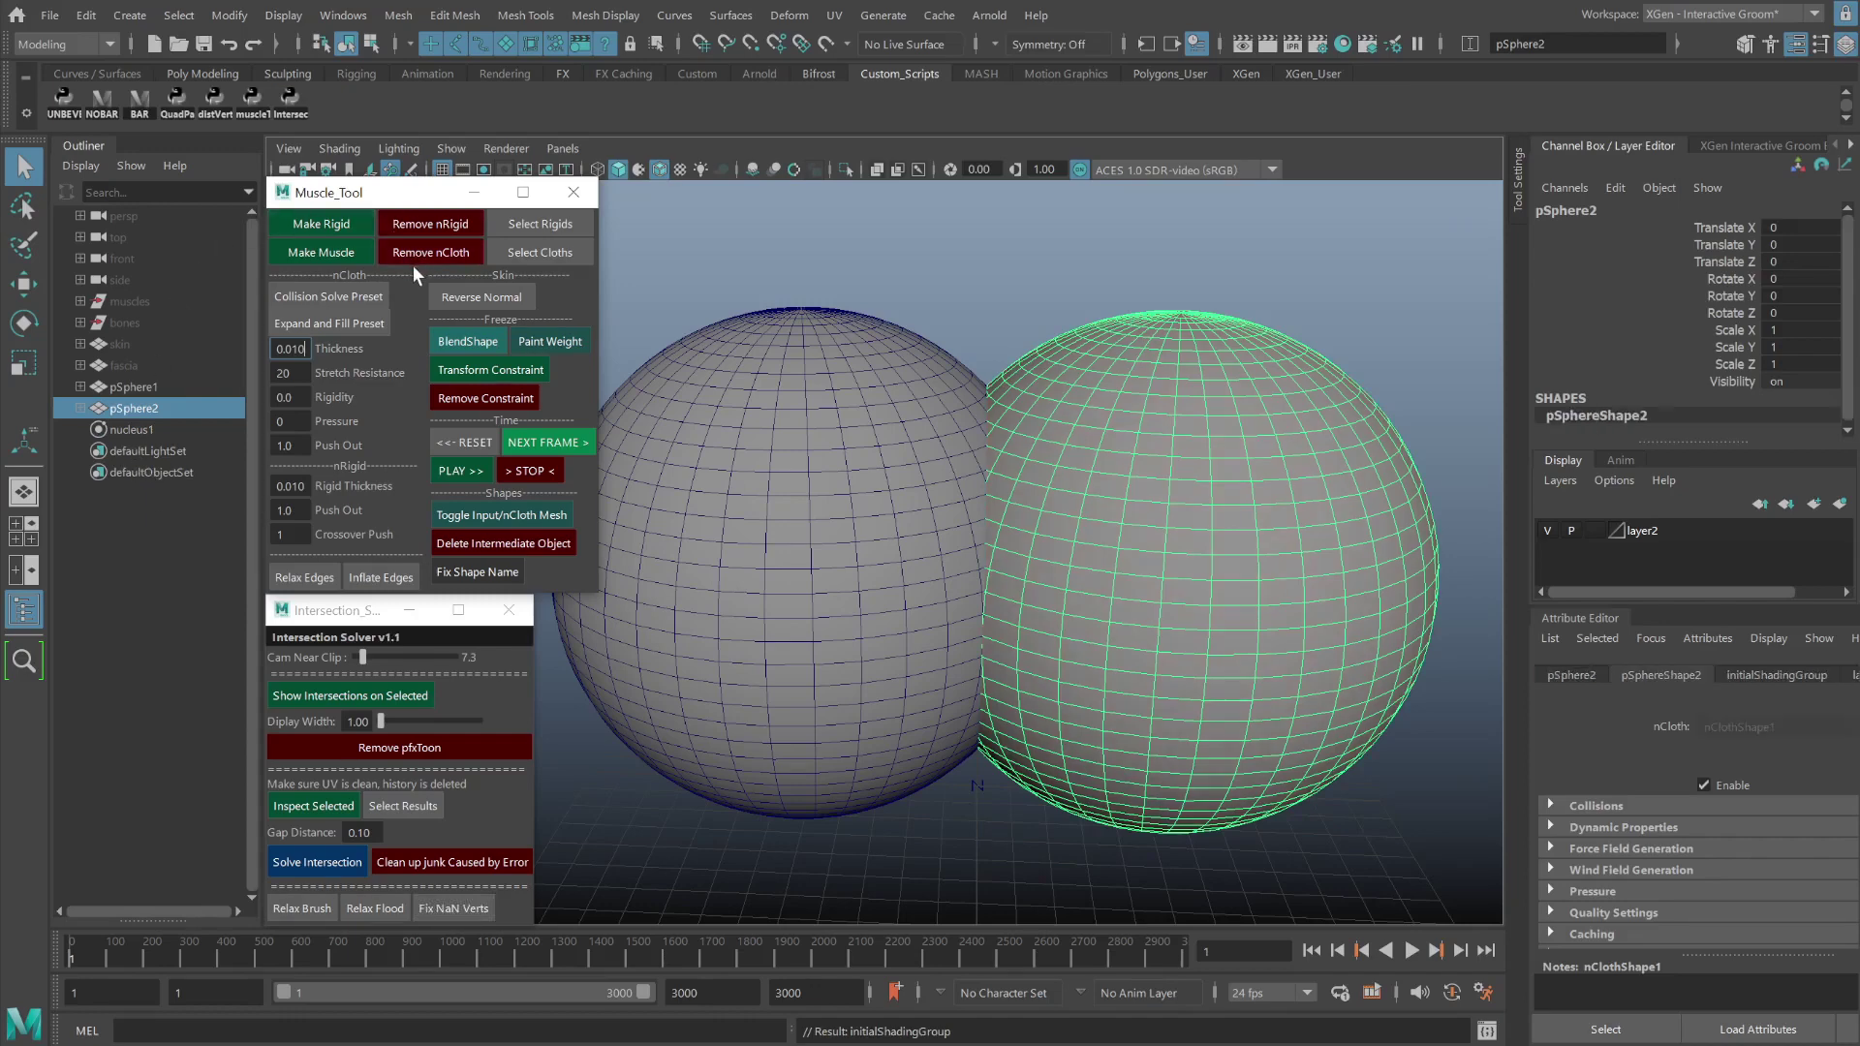
pyautogui.click(301, 252)
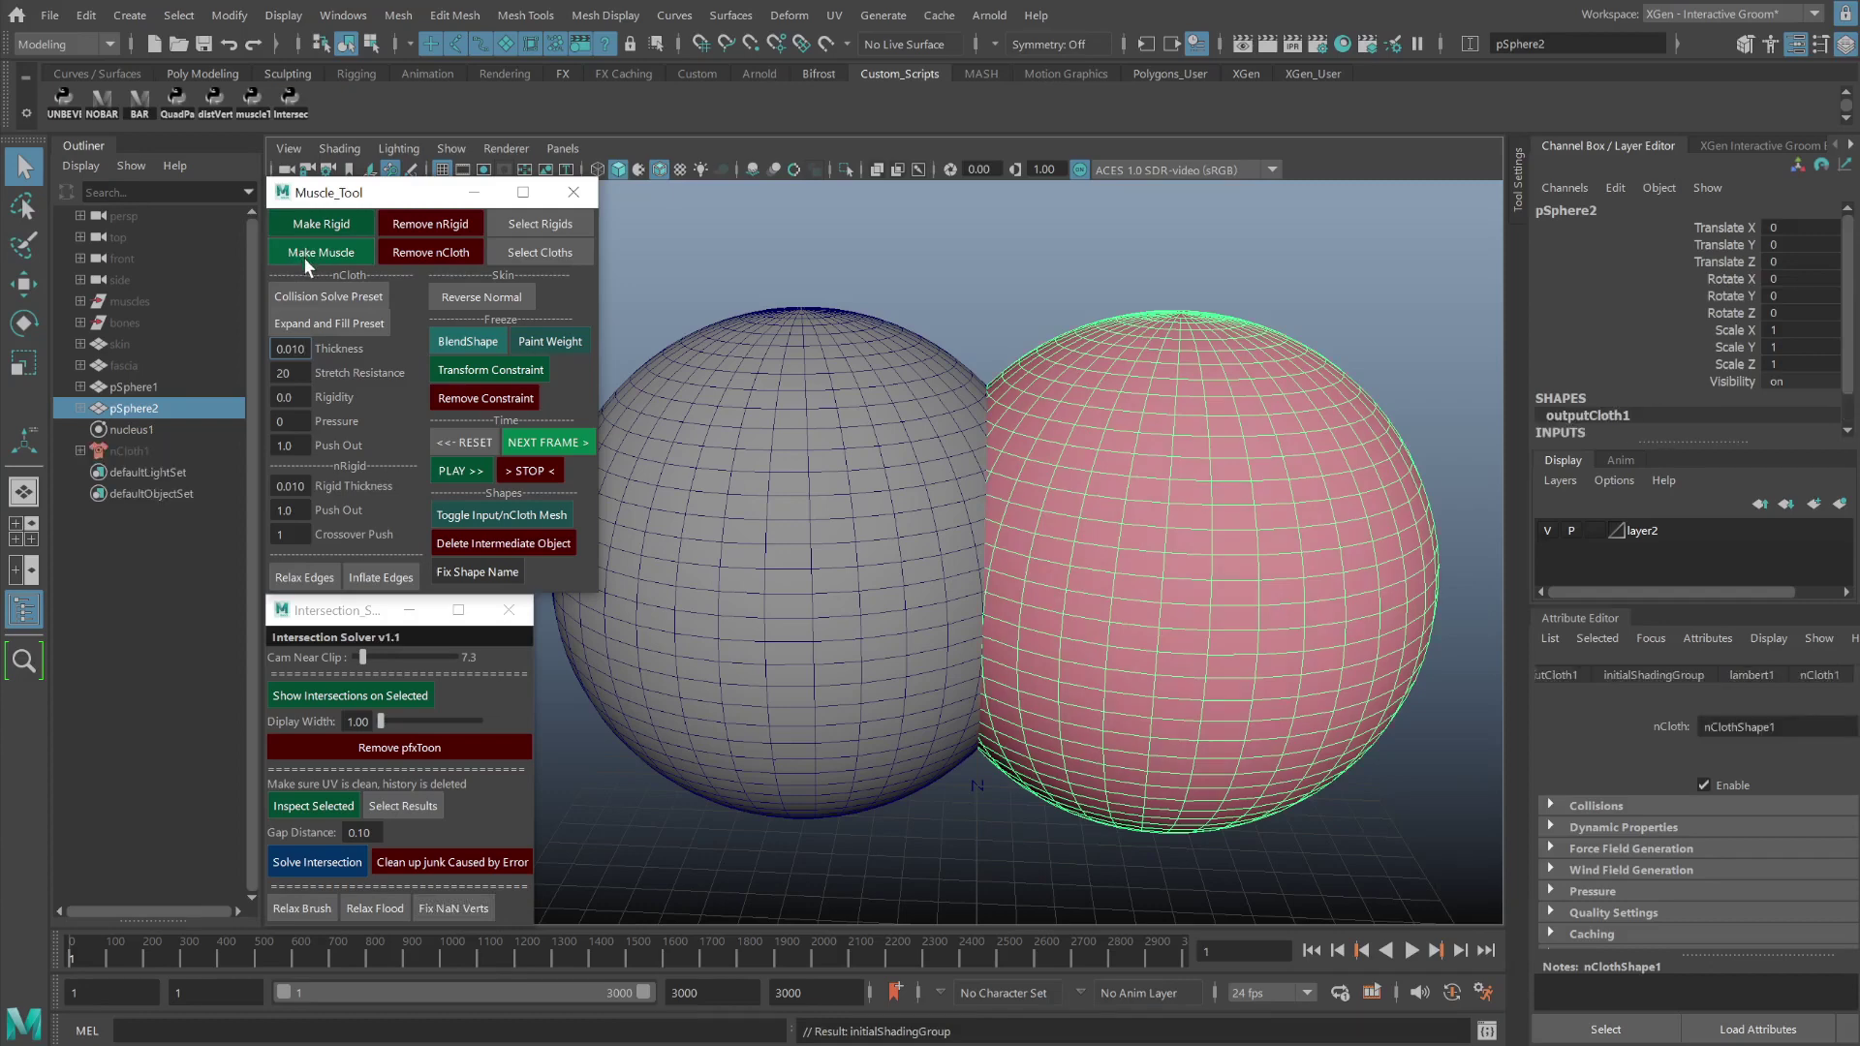
pyautogui.click(1052, 269)
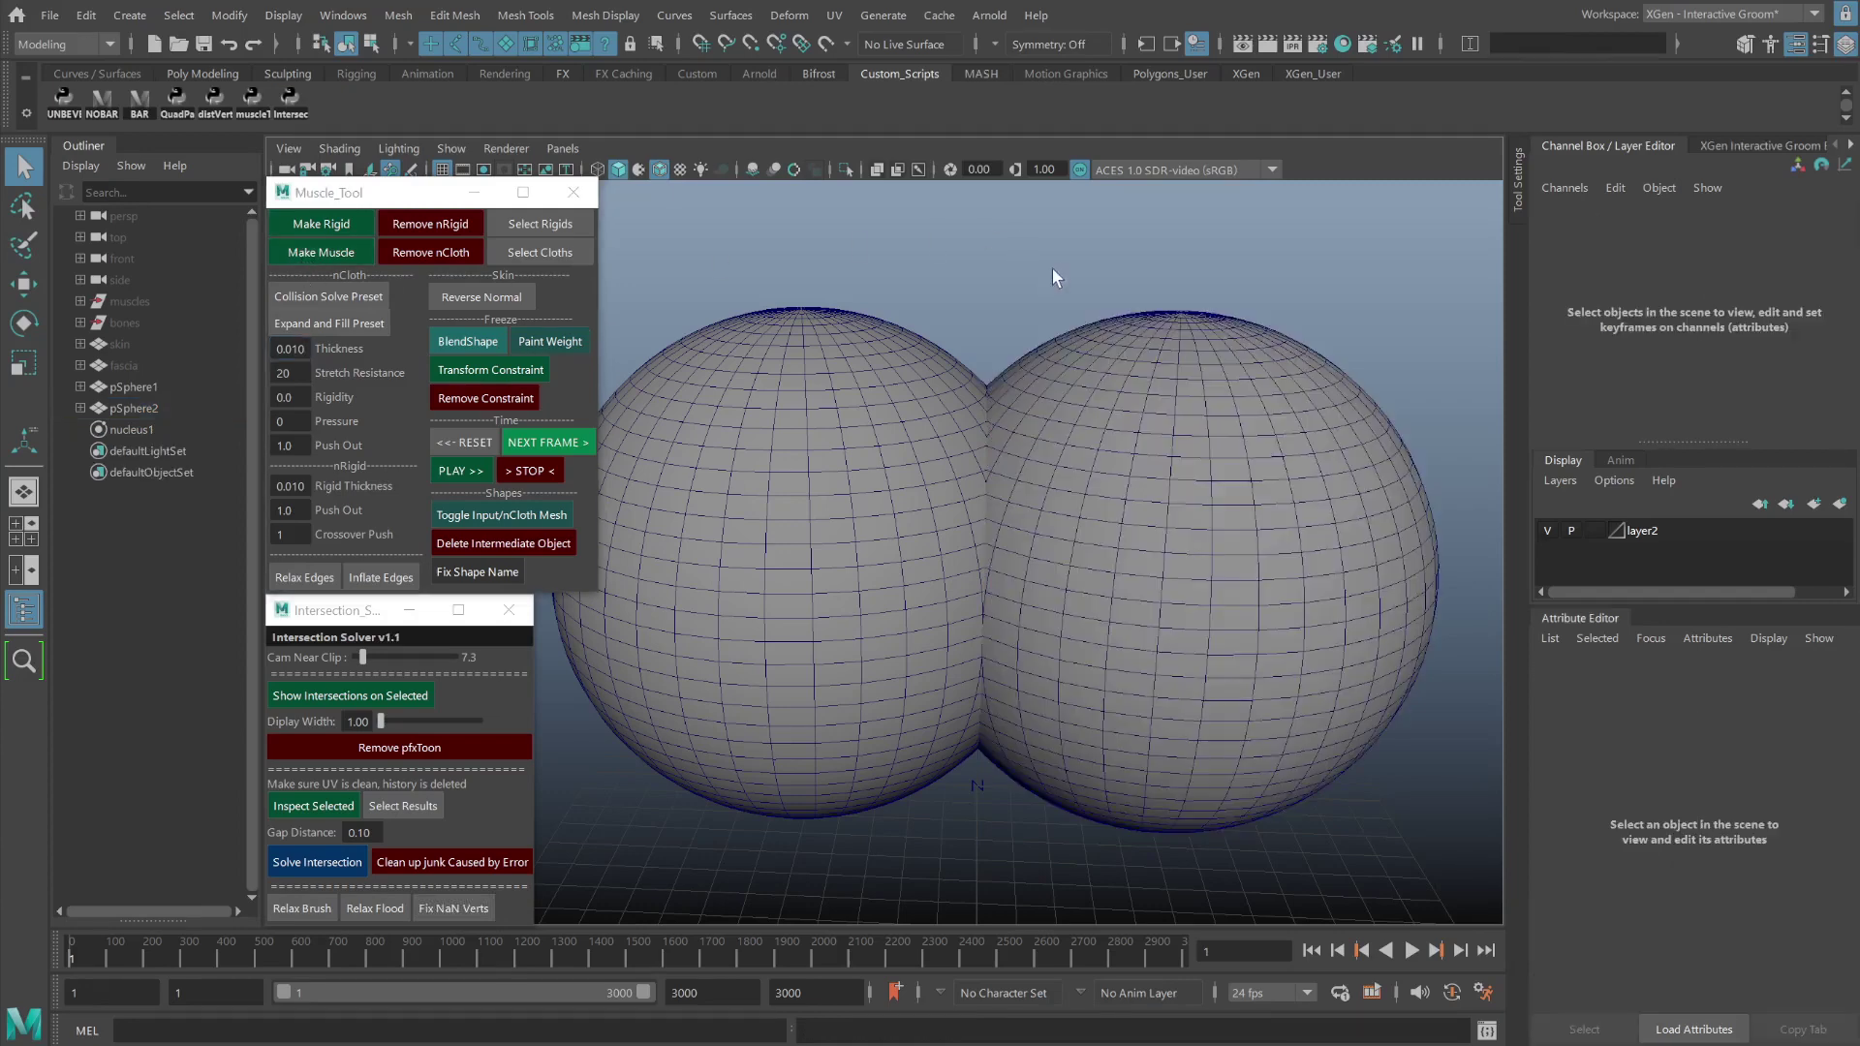
pyautogui.click(1144, 360)
pyautogui.click(321, 224)
pyautogui.click(698, 327)
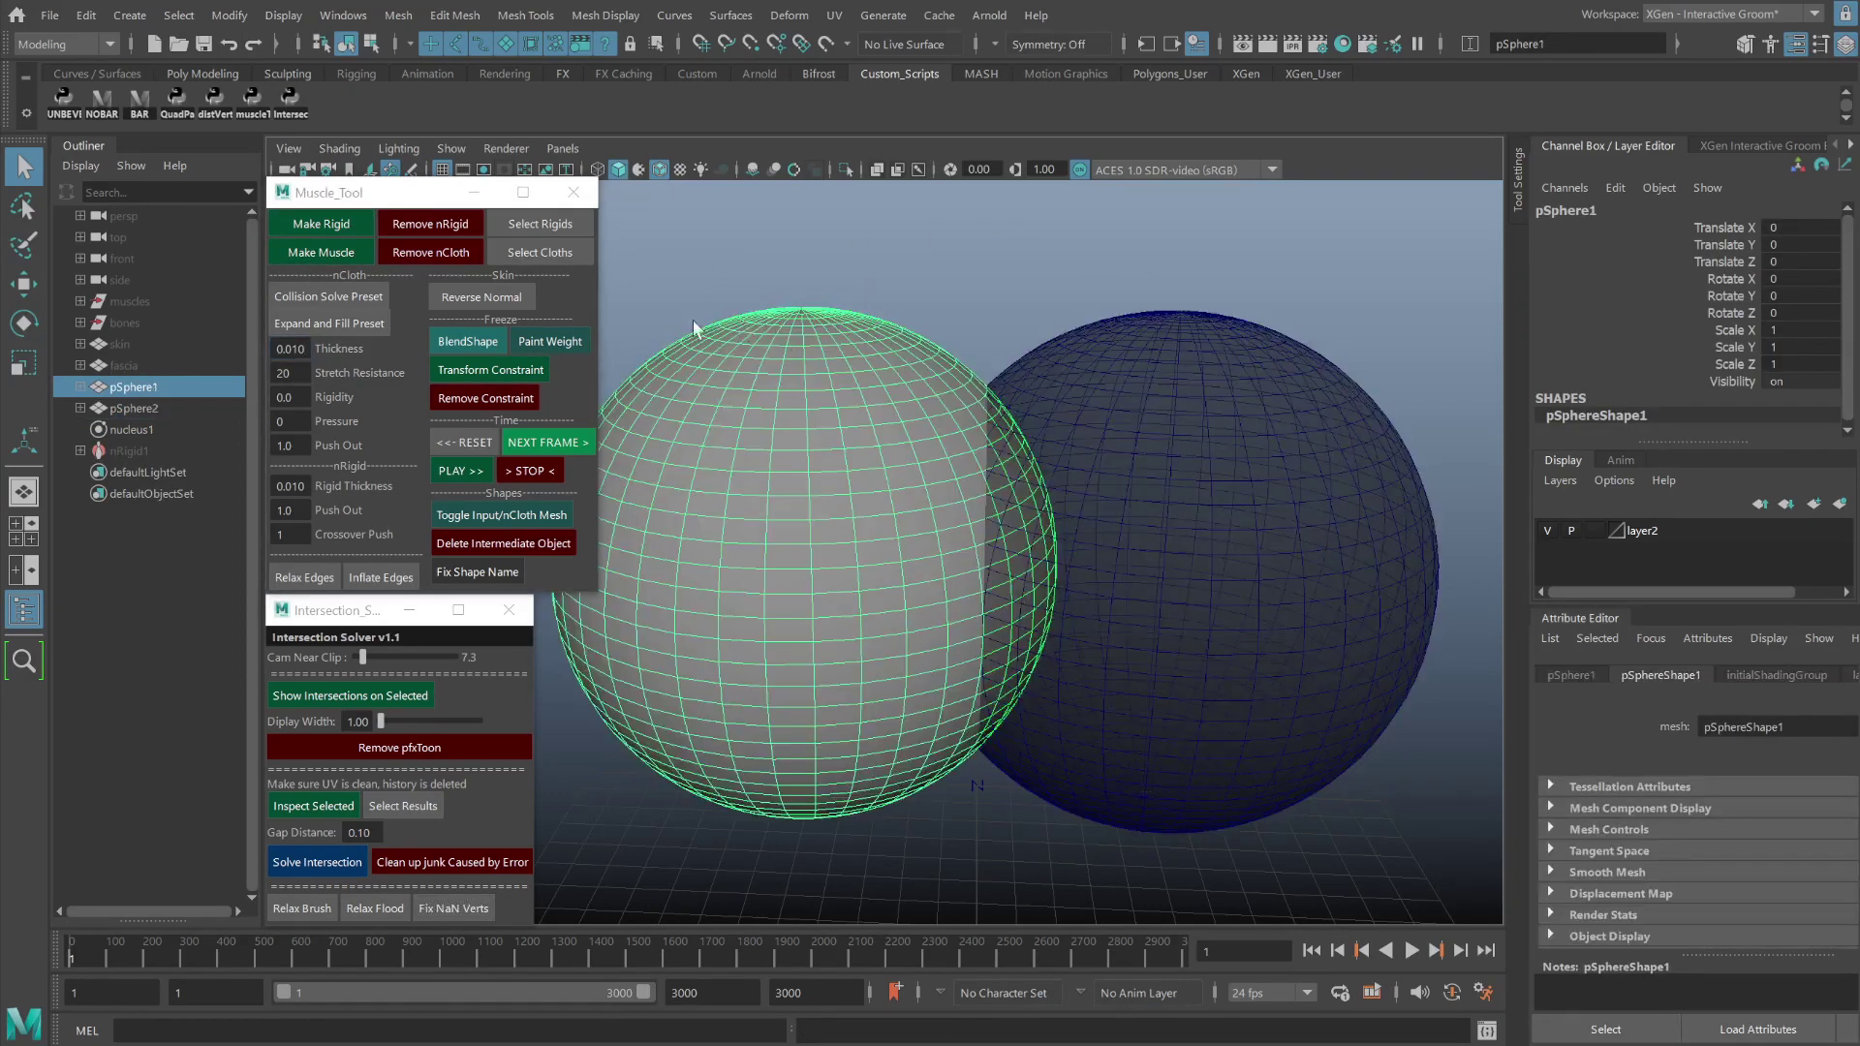
pyautogui.click(290, 248)
pyautogui.click(826, 258)
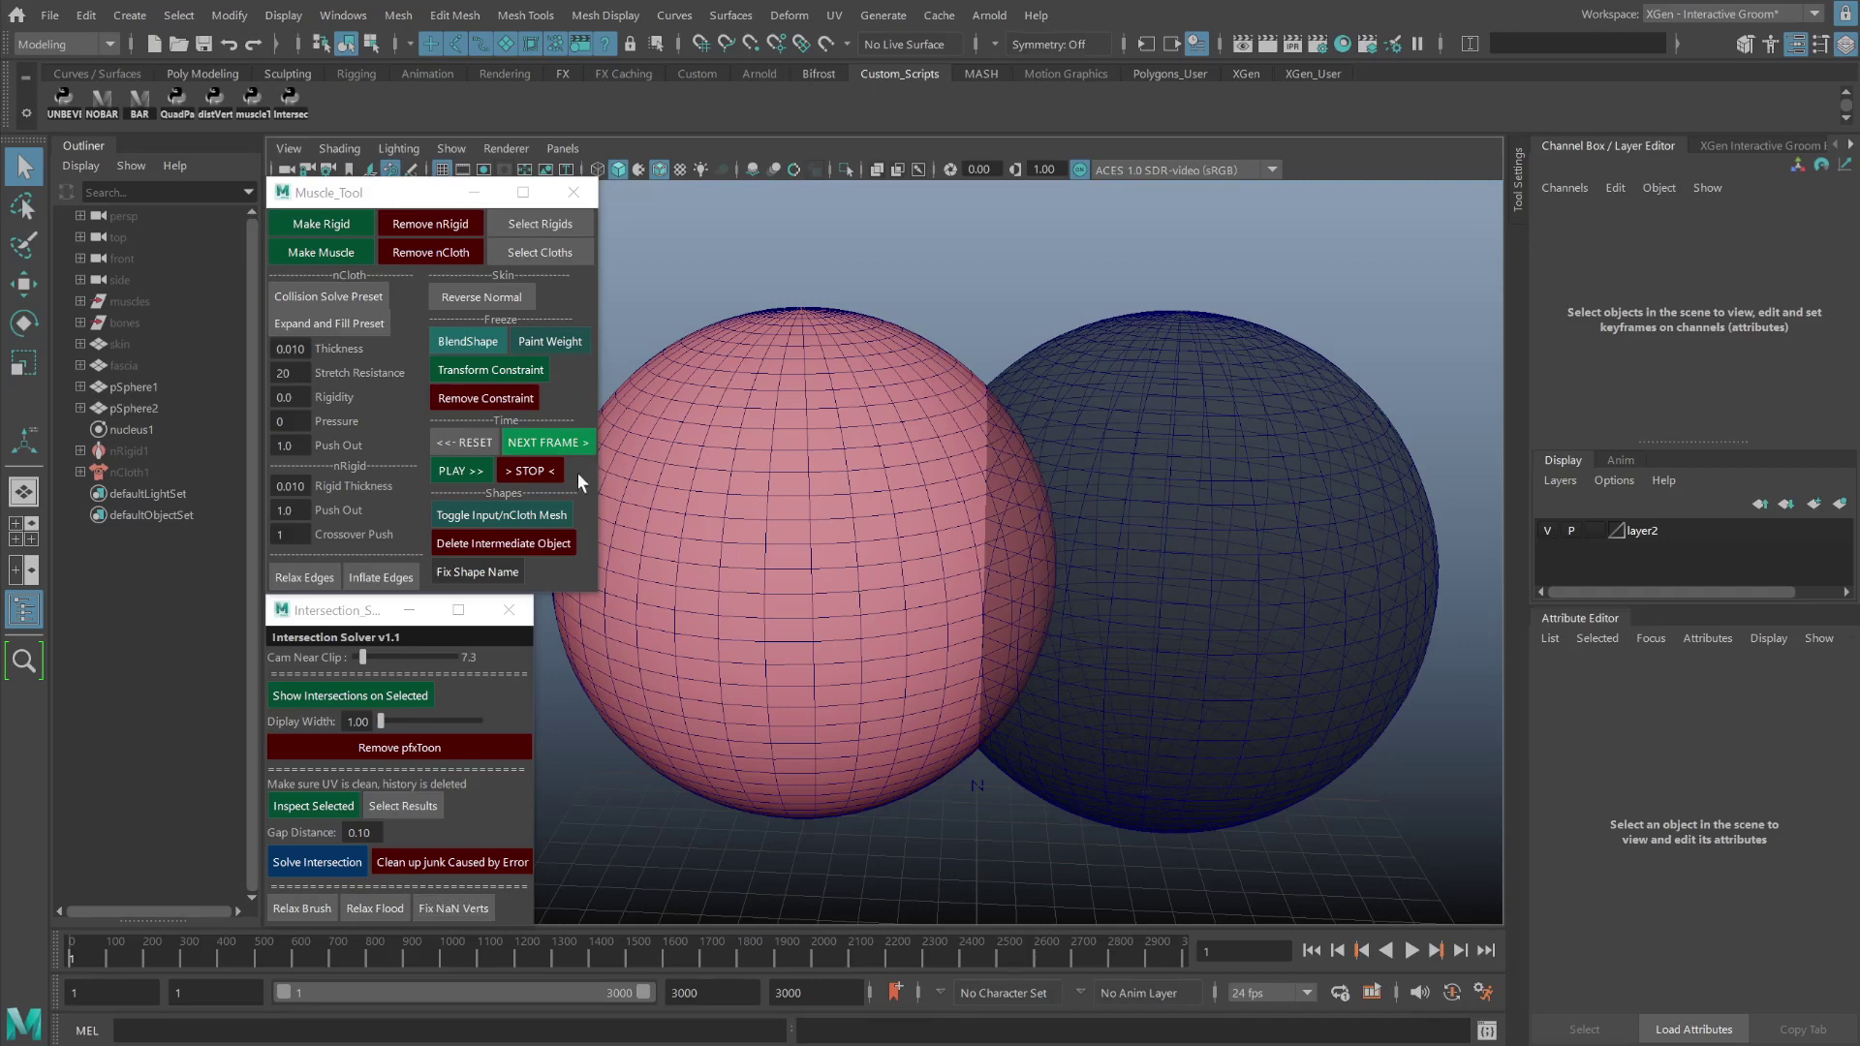
# Step the collision simulation forward three frames, reset to frame 1, and play it twice.
pyautogui.click(467, 445)
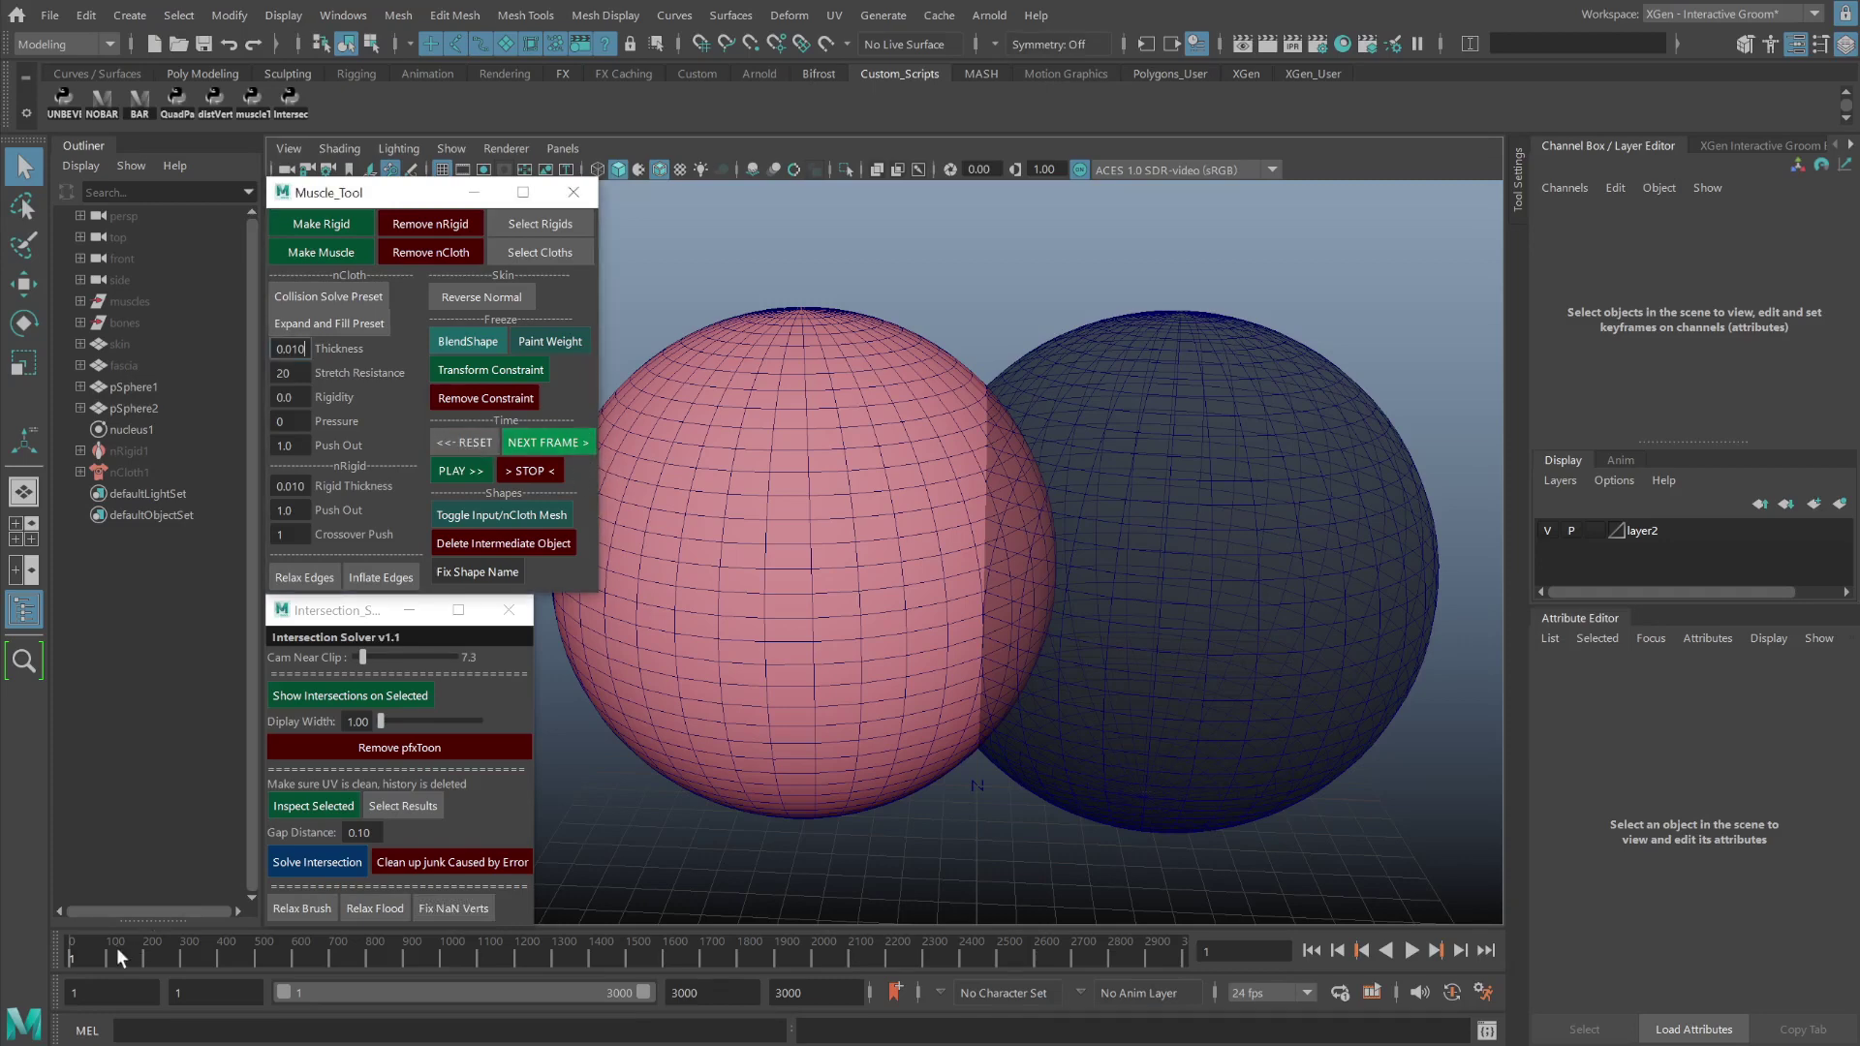
pyautogui.click(557, 443)
pyautogui.click(562, 442)
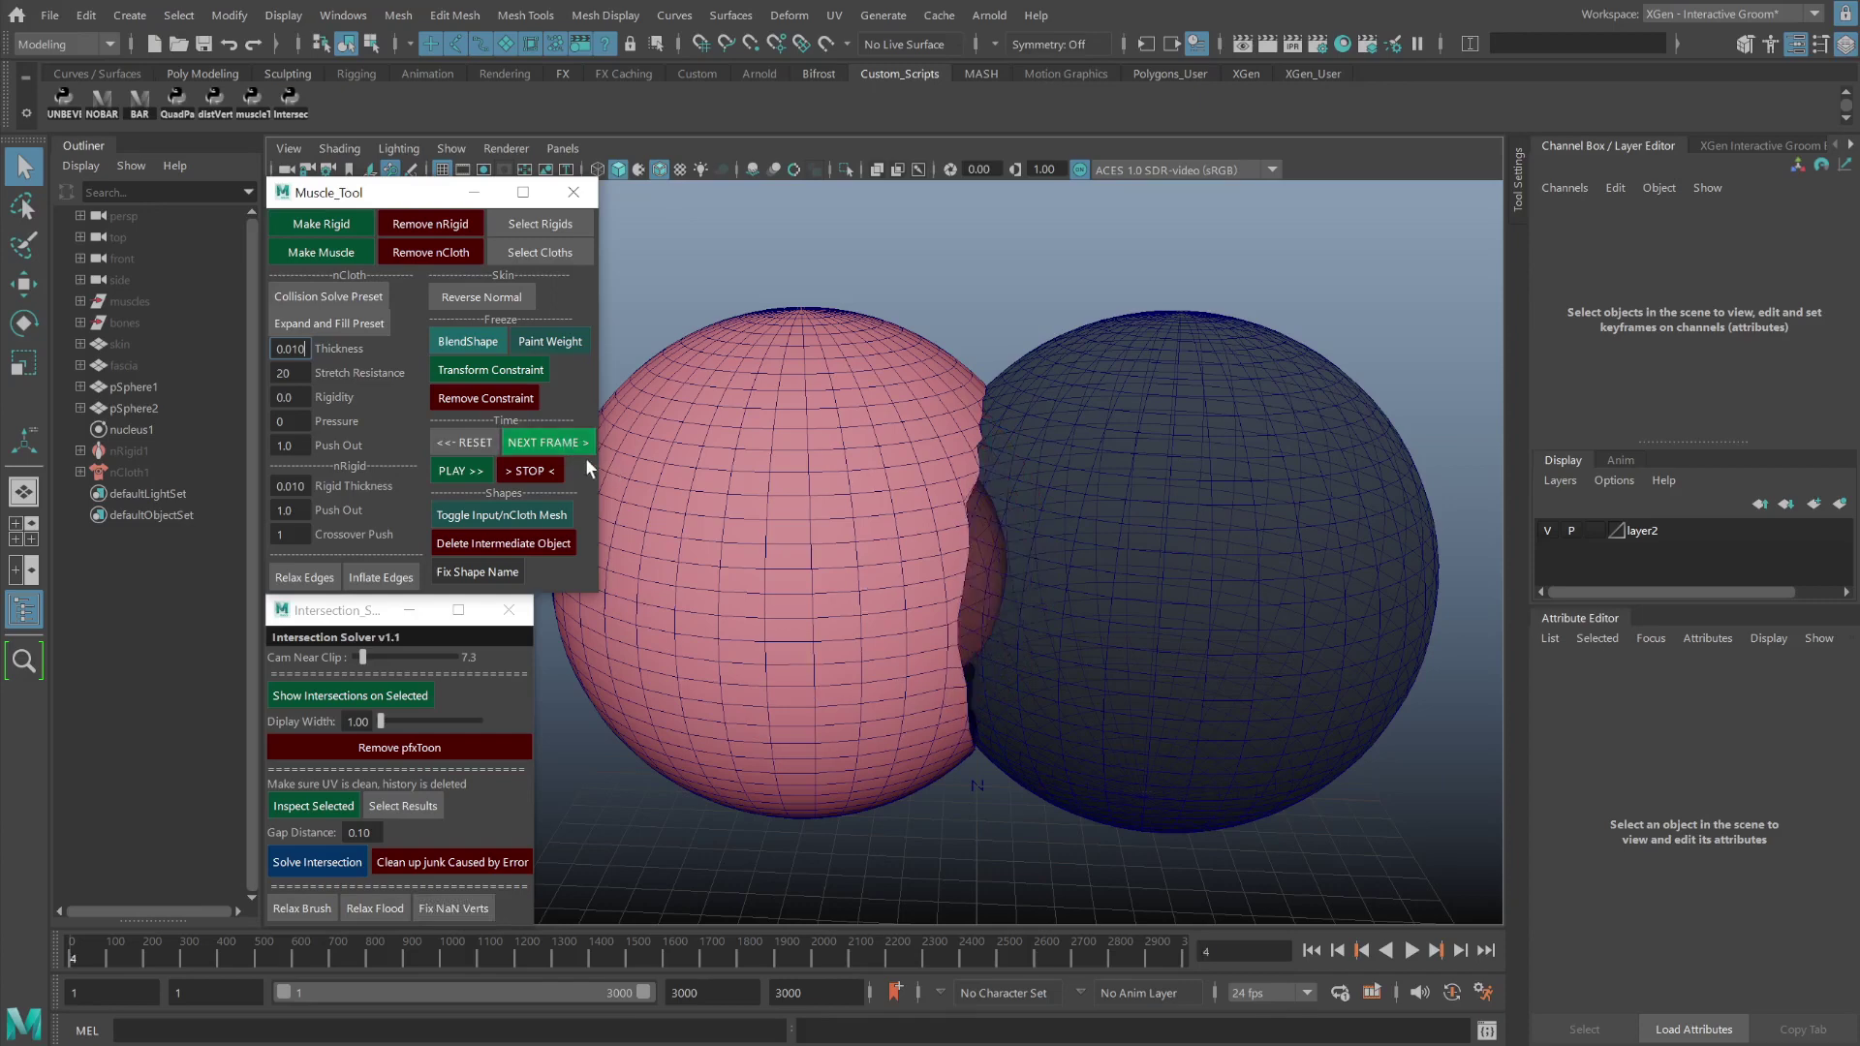
pyautogui.click(579, 442)
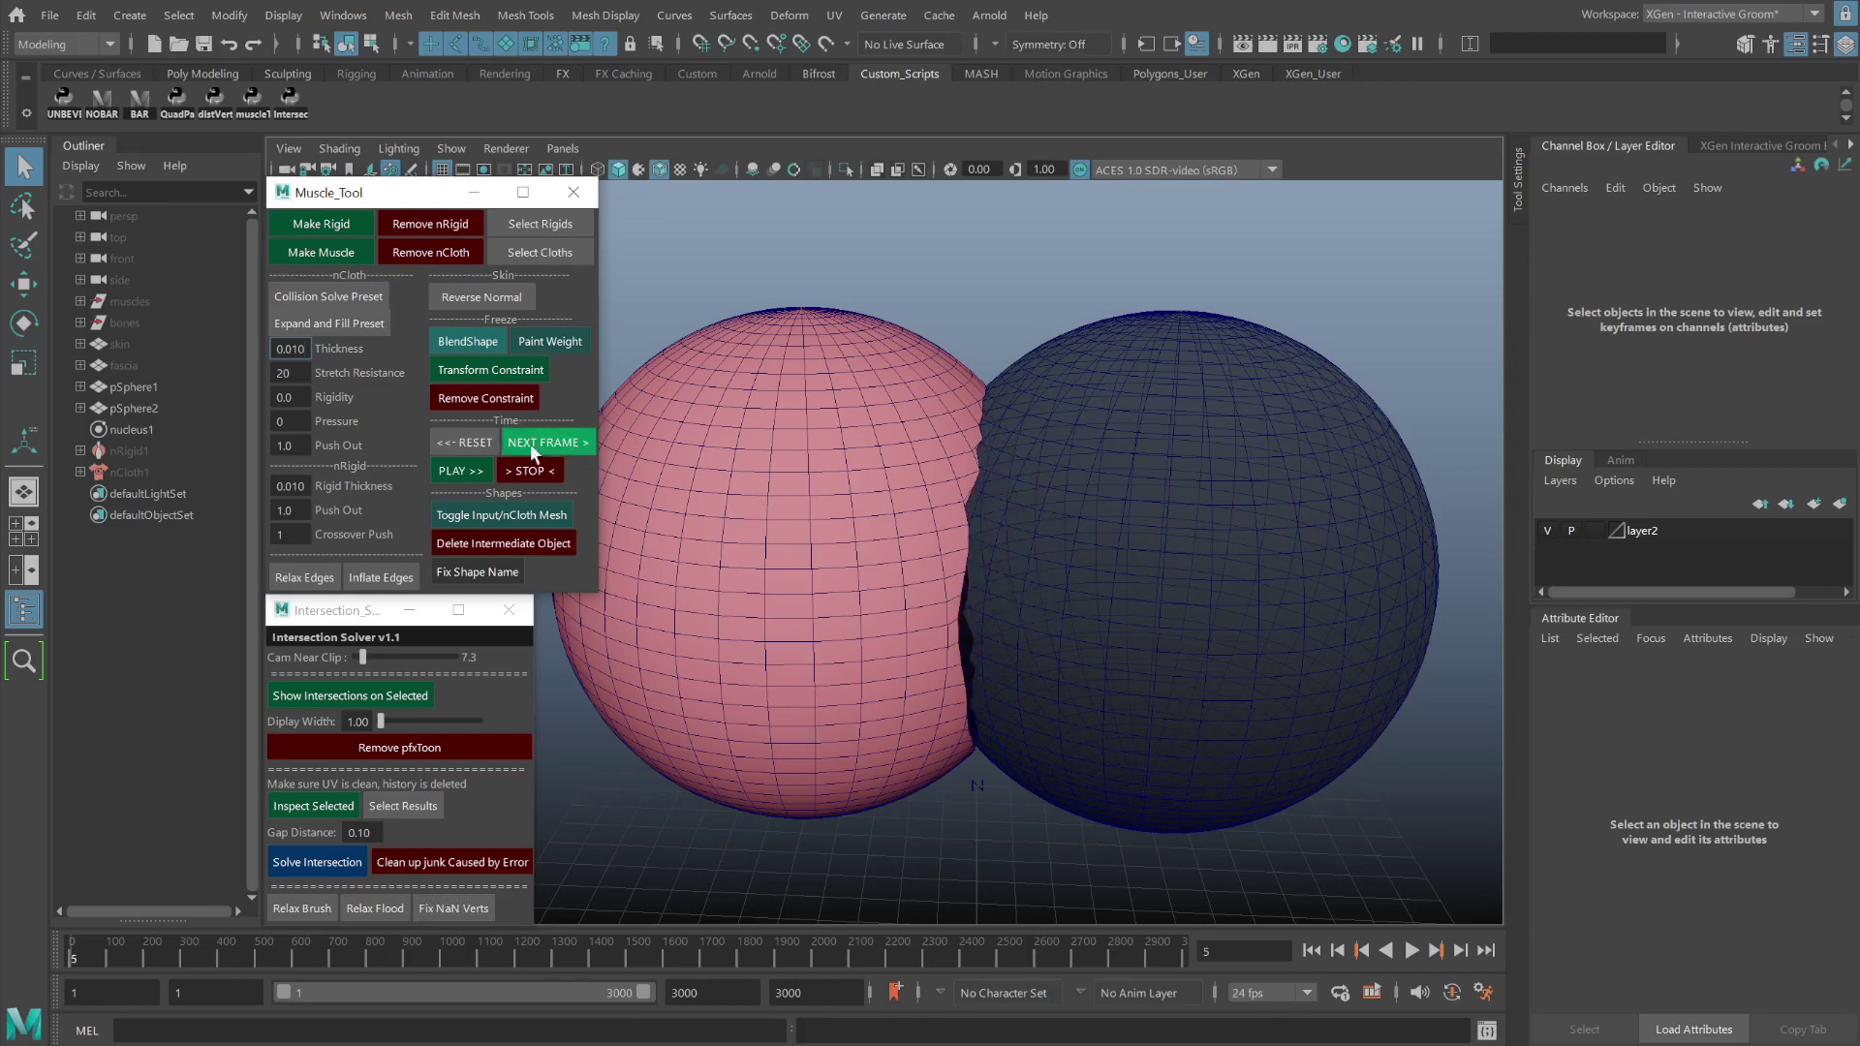
pyautogui.click(465, 443)
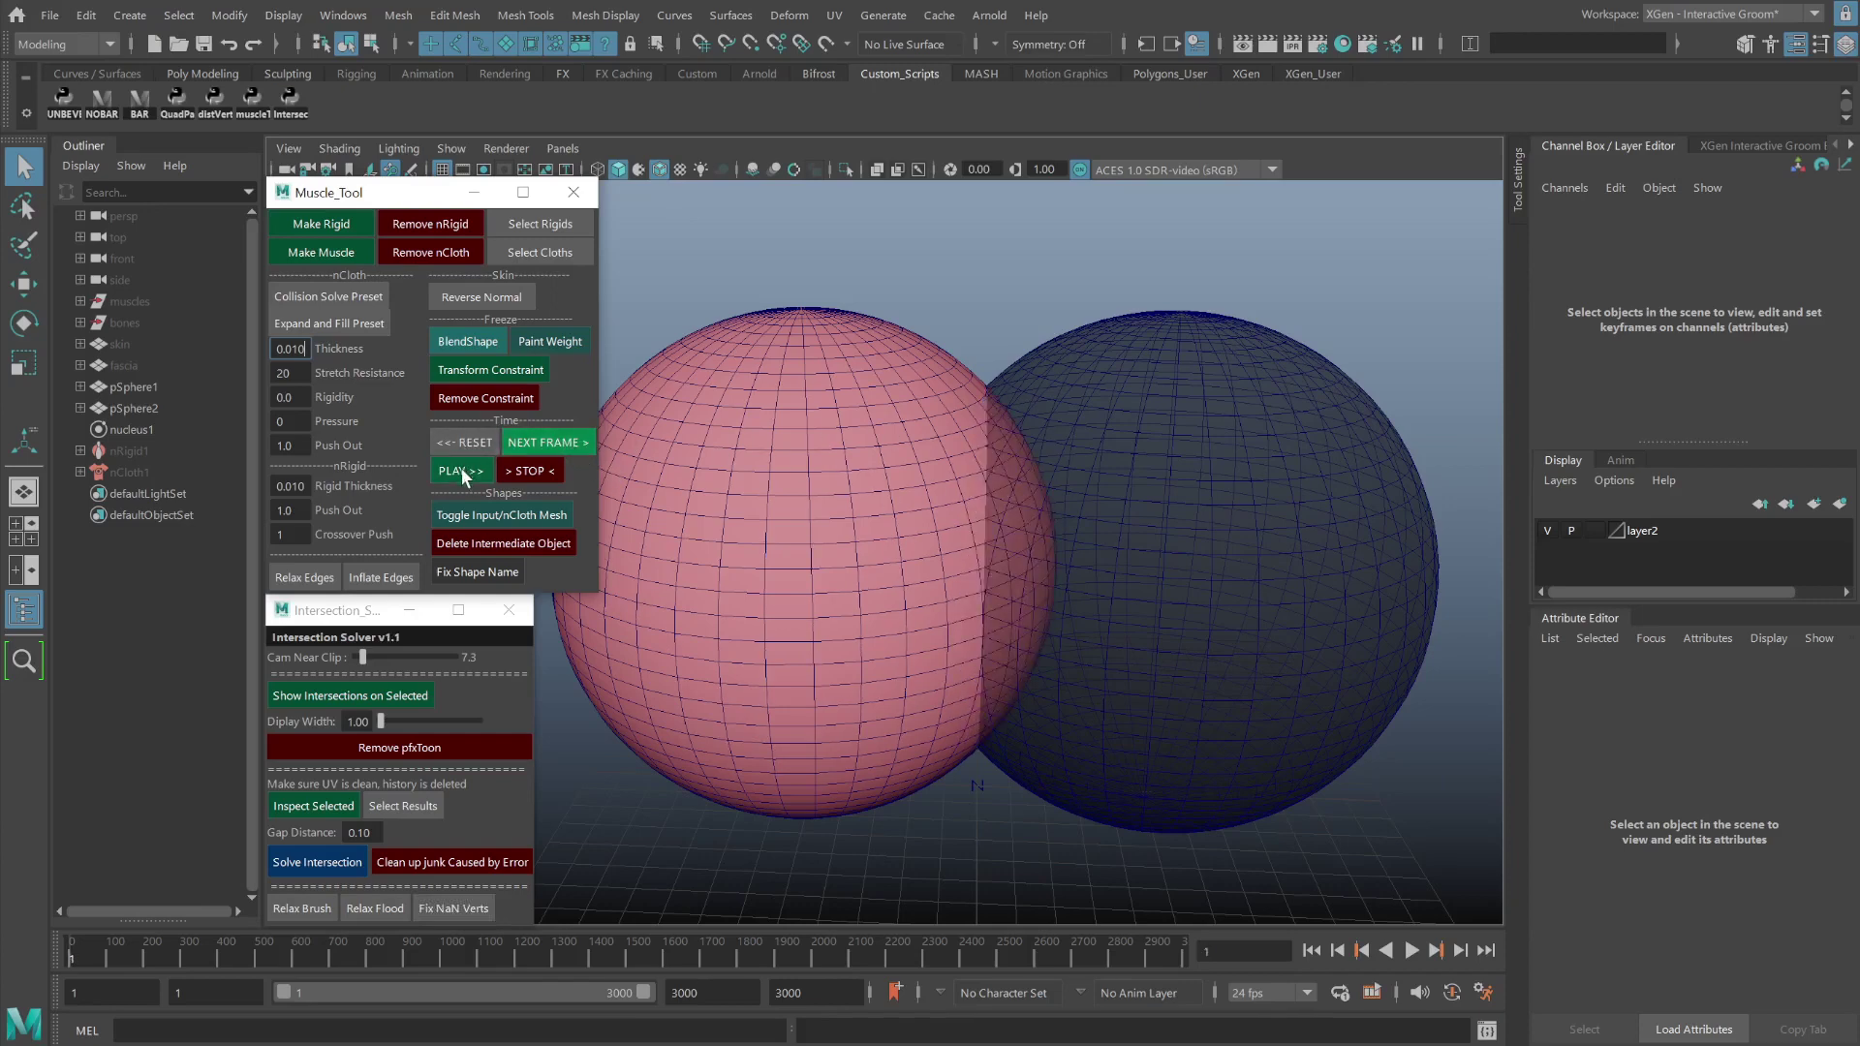
pyautogui.click(462, 472)
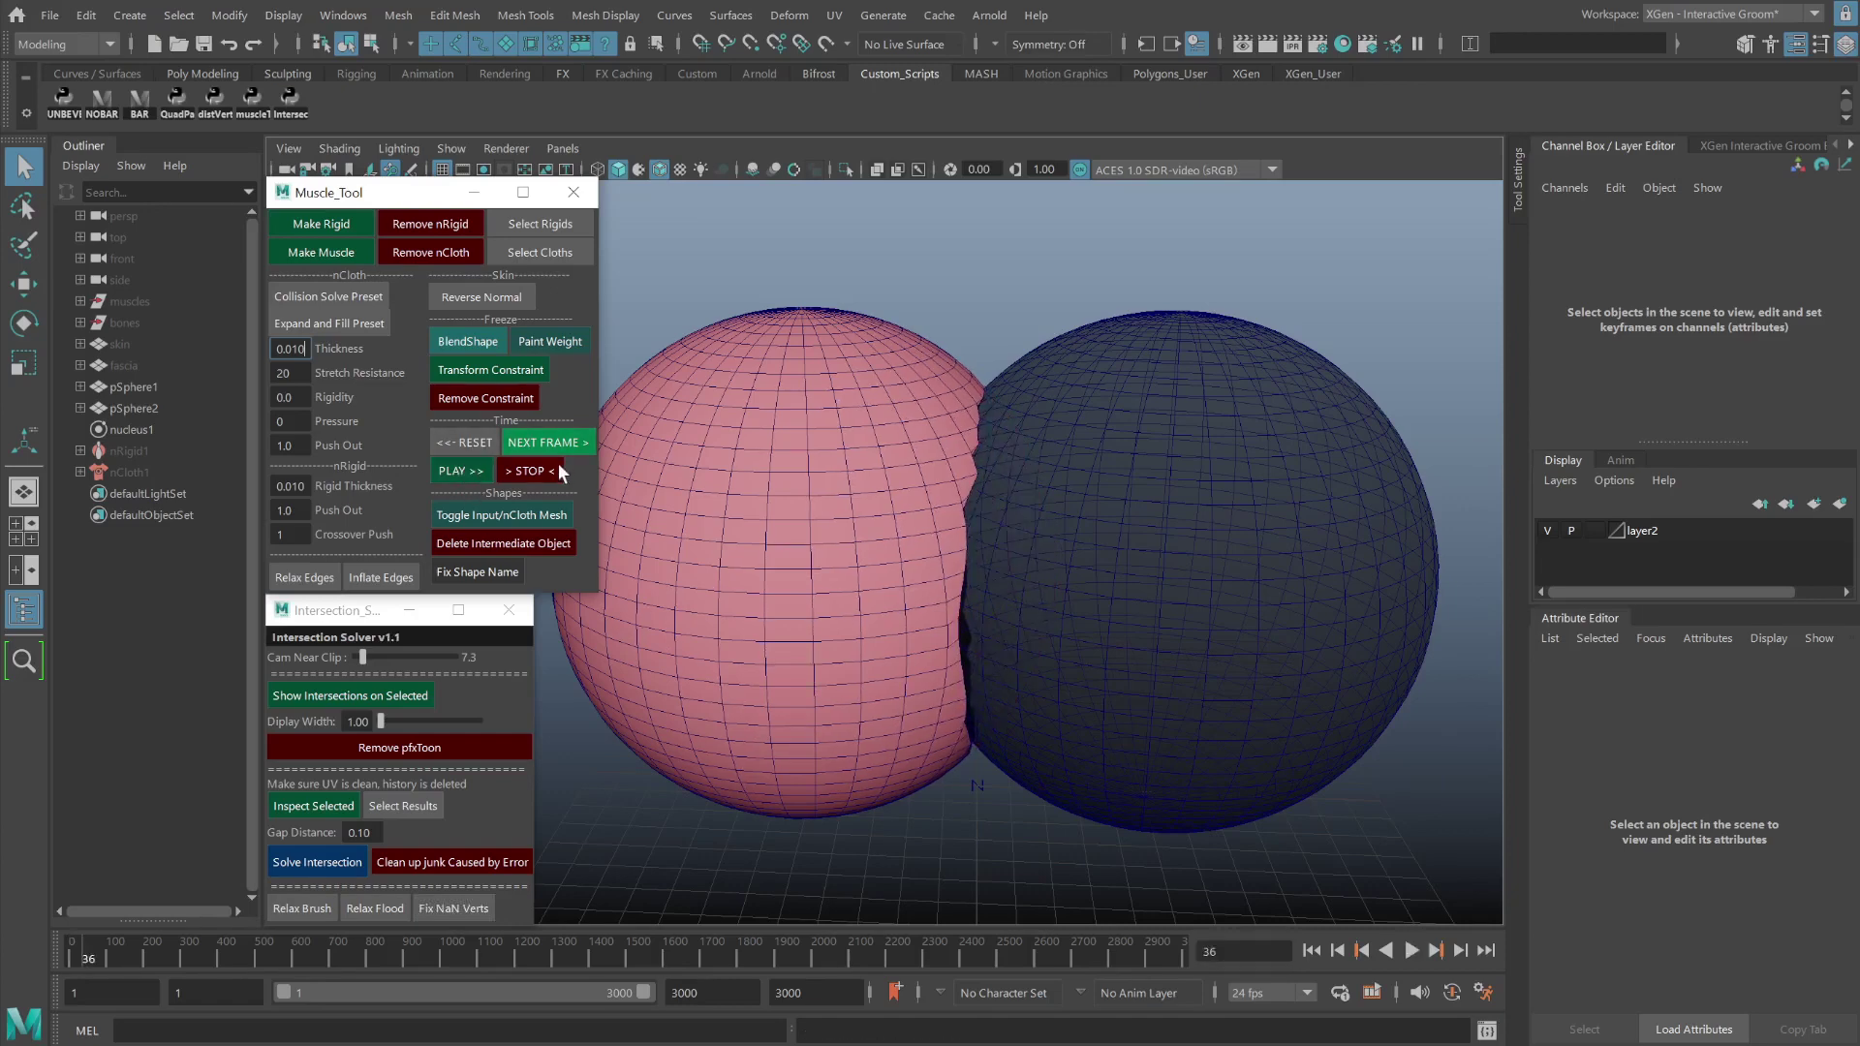
pyautogui.click(464, 441)
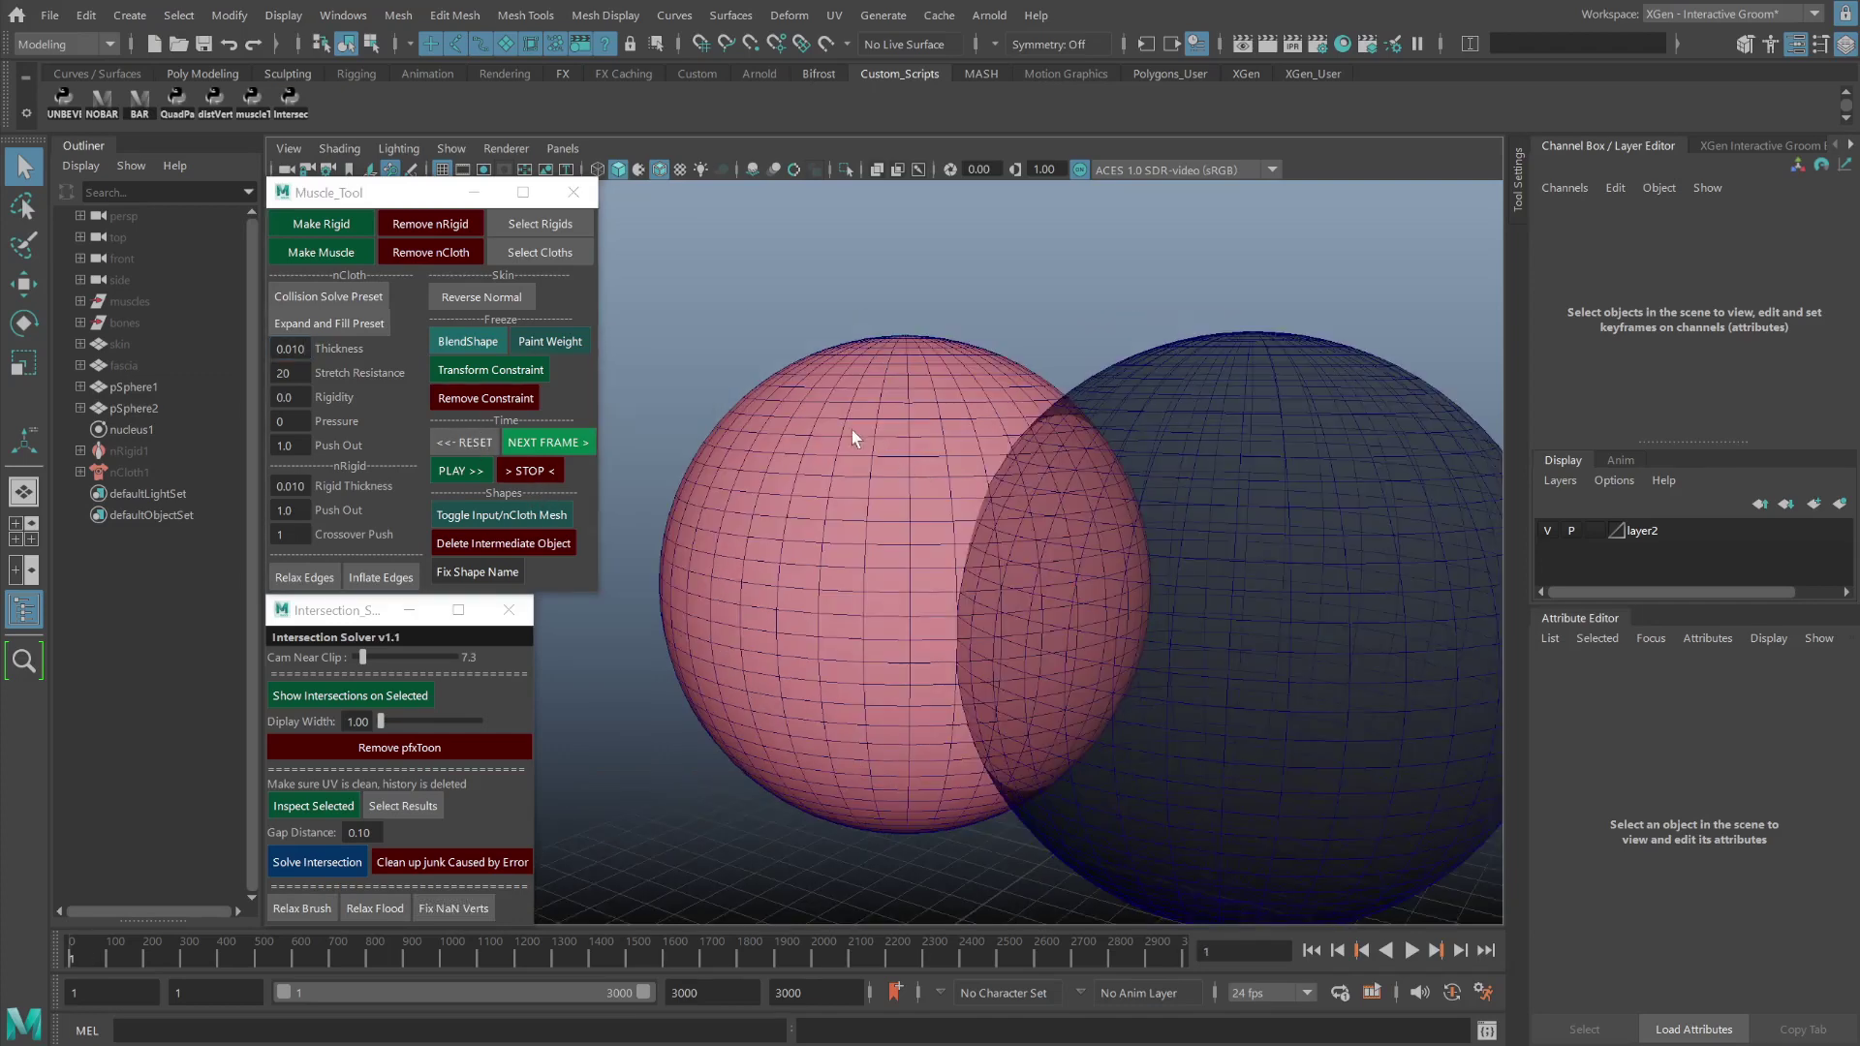
pyautogui.click(446, 467)
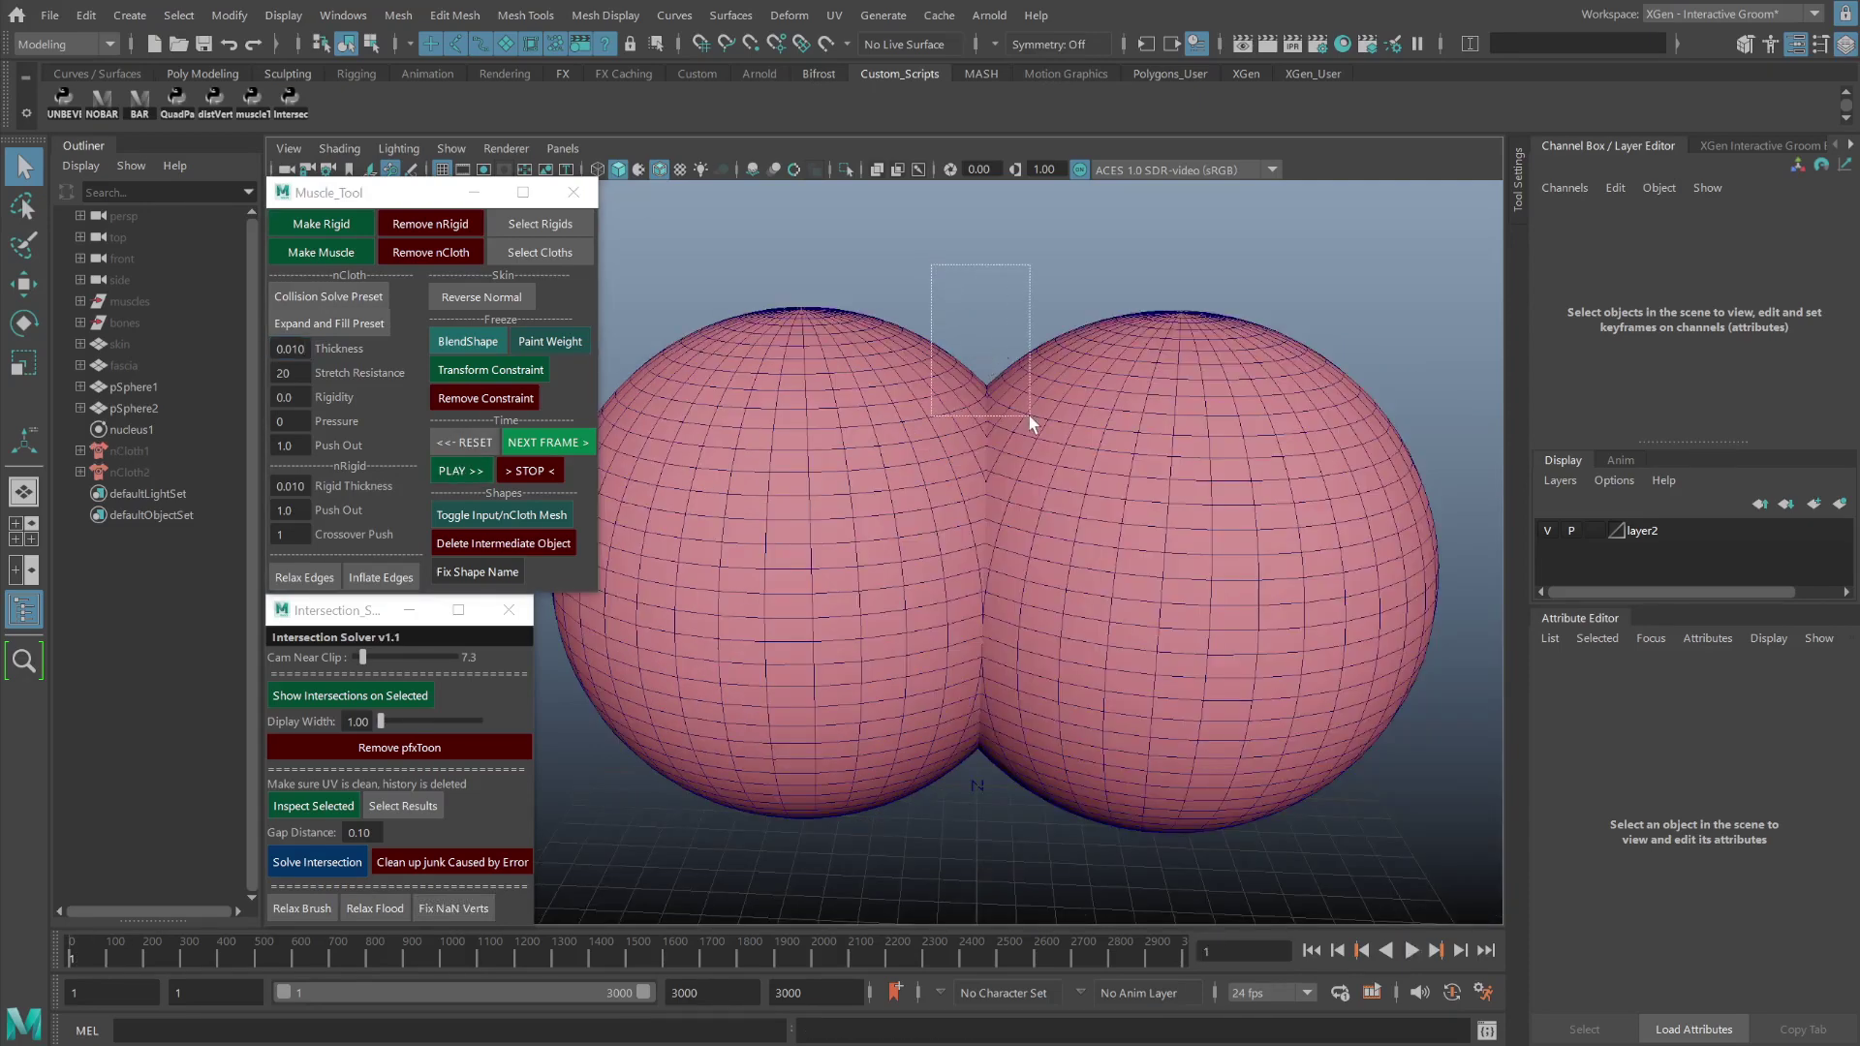
# Select both spheres, turn on X-Ray, and play then reset their collision simulation.
pyautogui.moveTo(967, 325); pyautogui.dragTo(1025, 409)
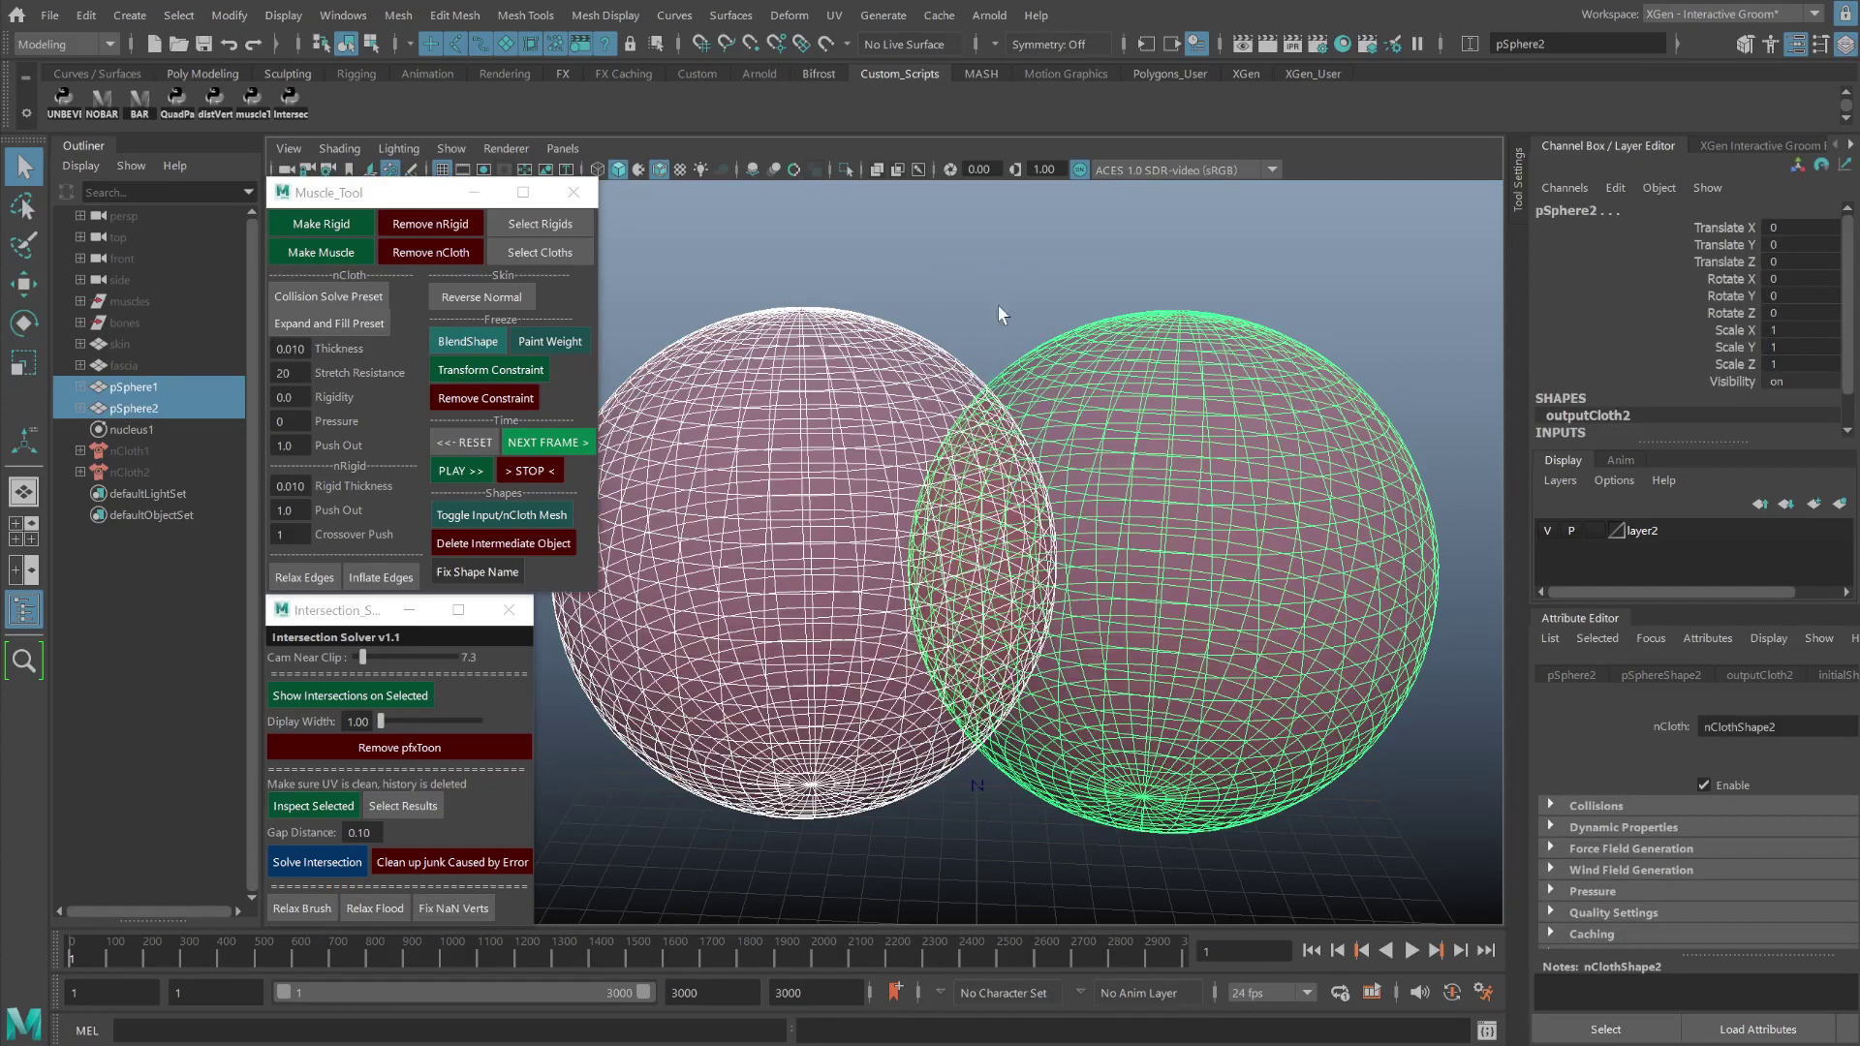
pyautogui.click(990, 336)
pyautogui.click(467, 467)
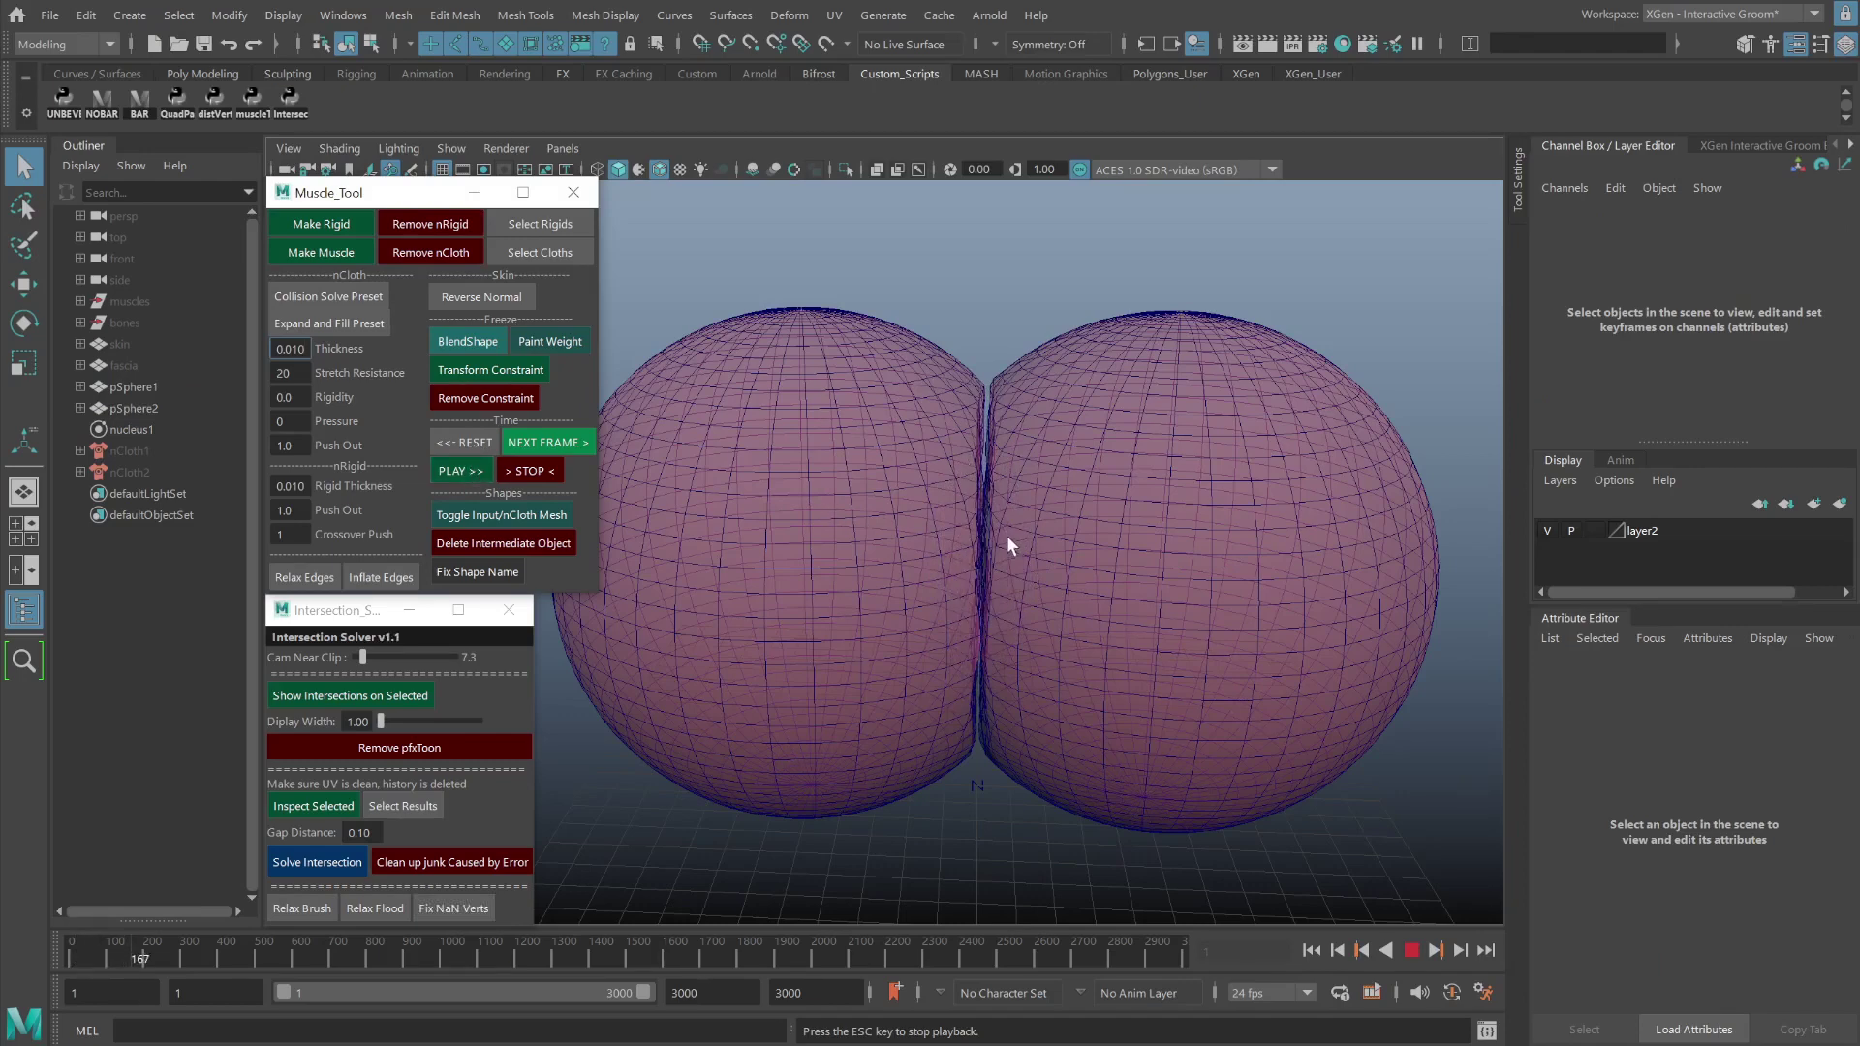
pyautogui.click(464, 442)
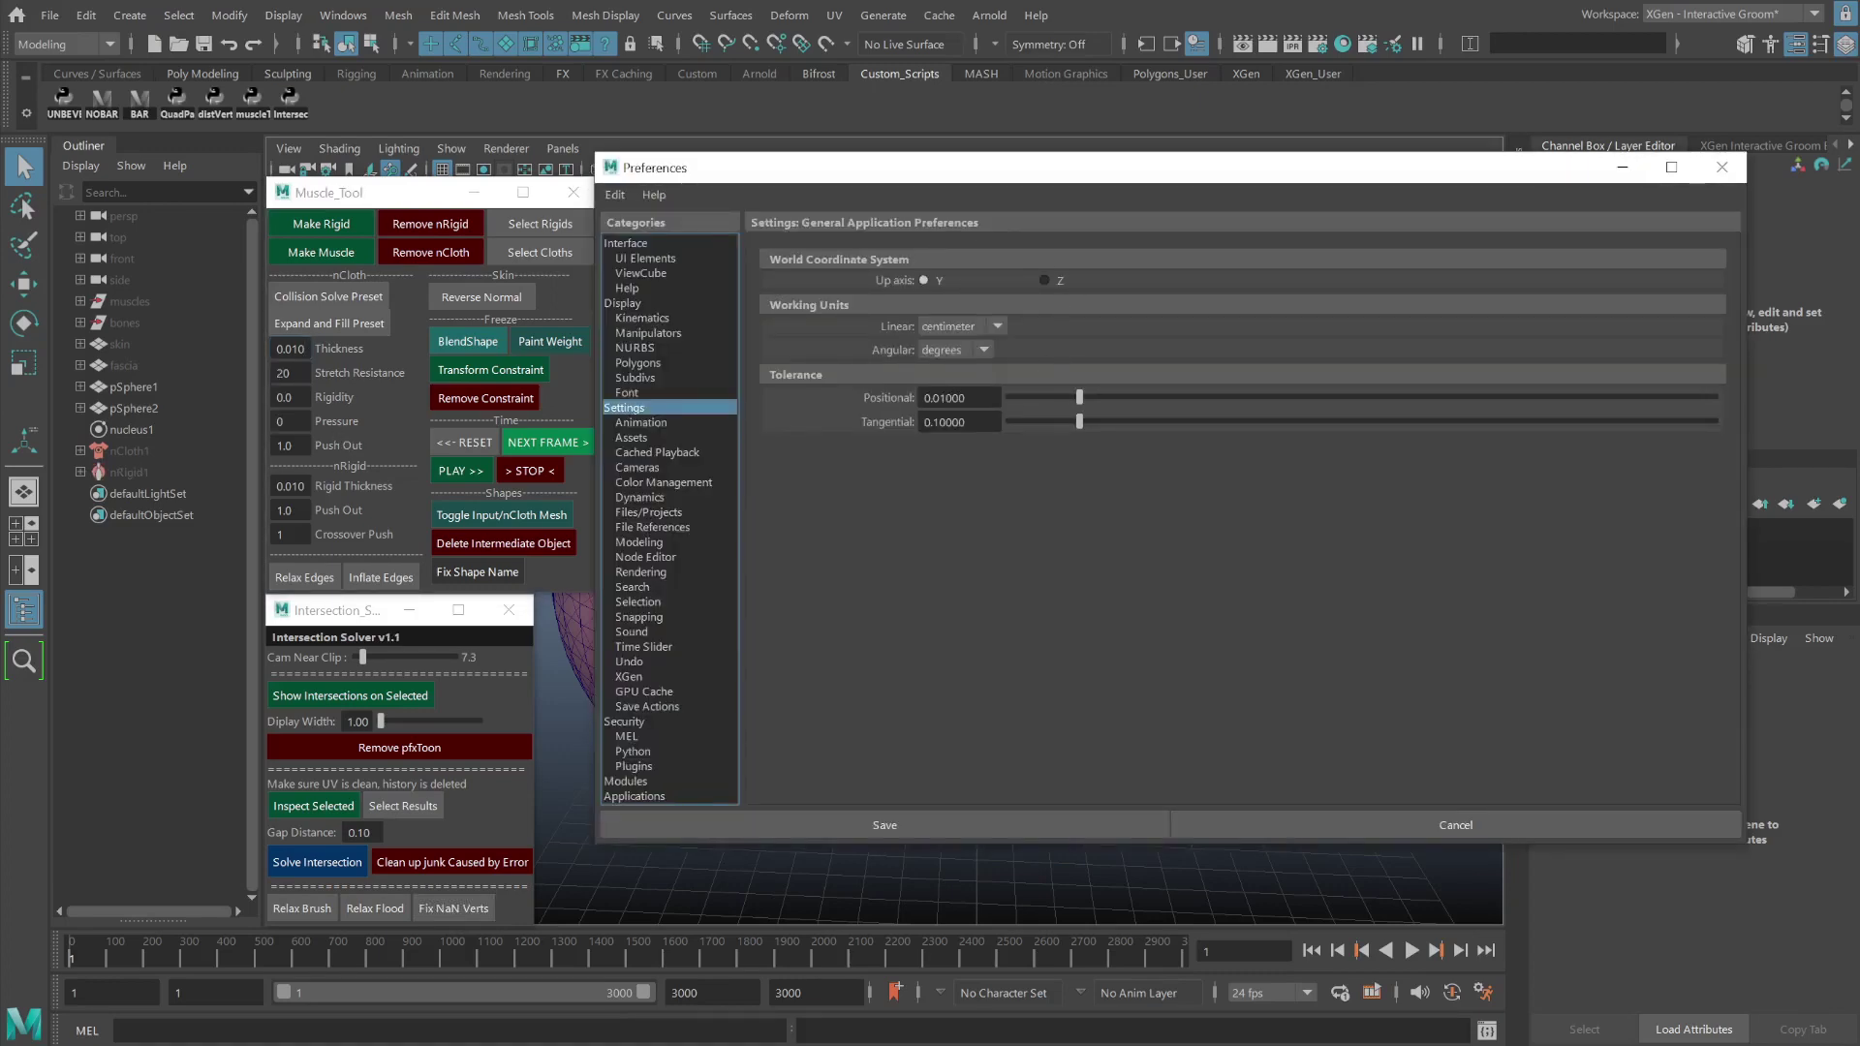
# Check the Linear working units dropdown in the Settings preferences.
pyautogui.click(998, 326)
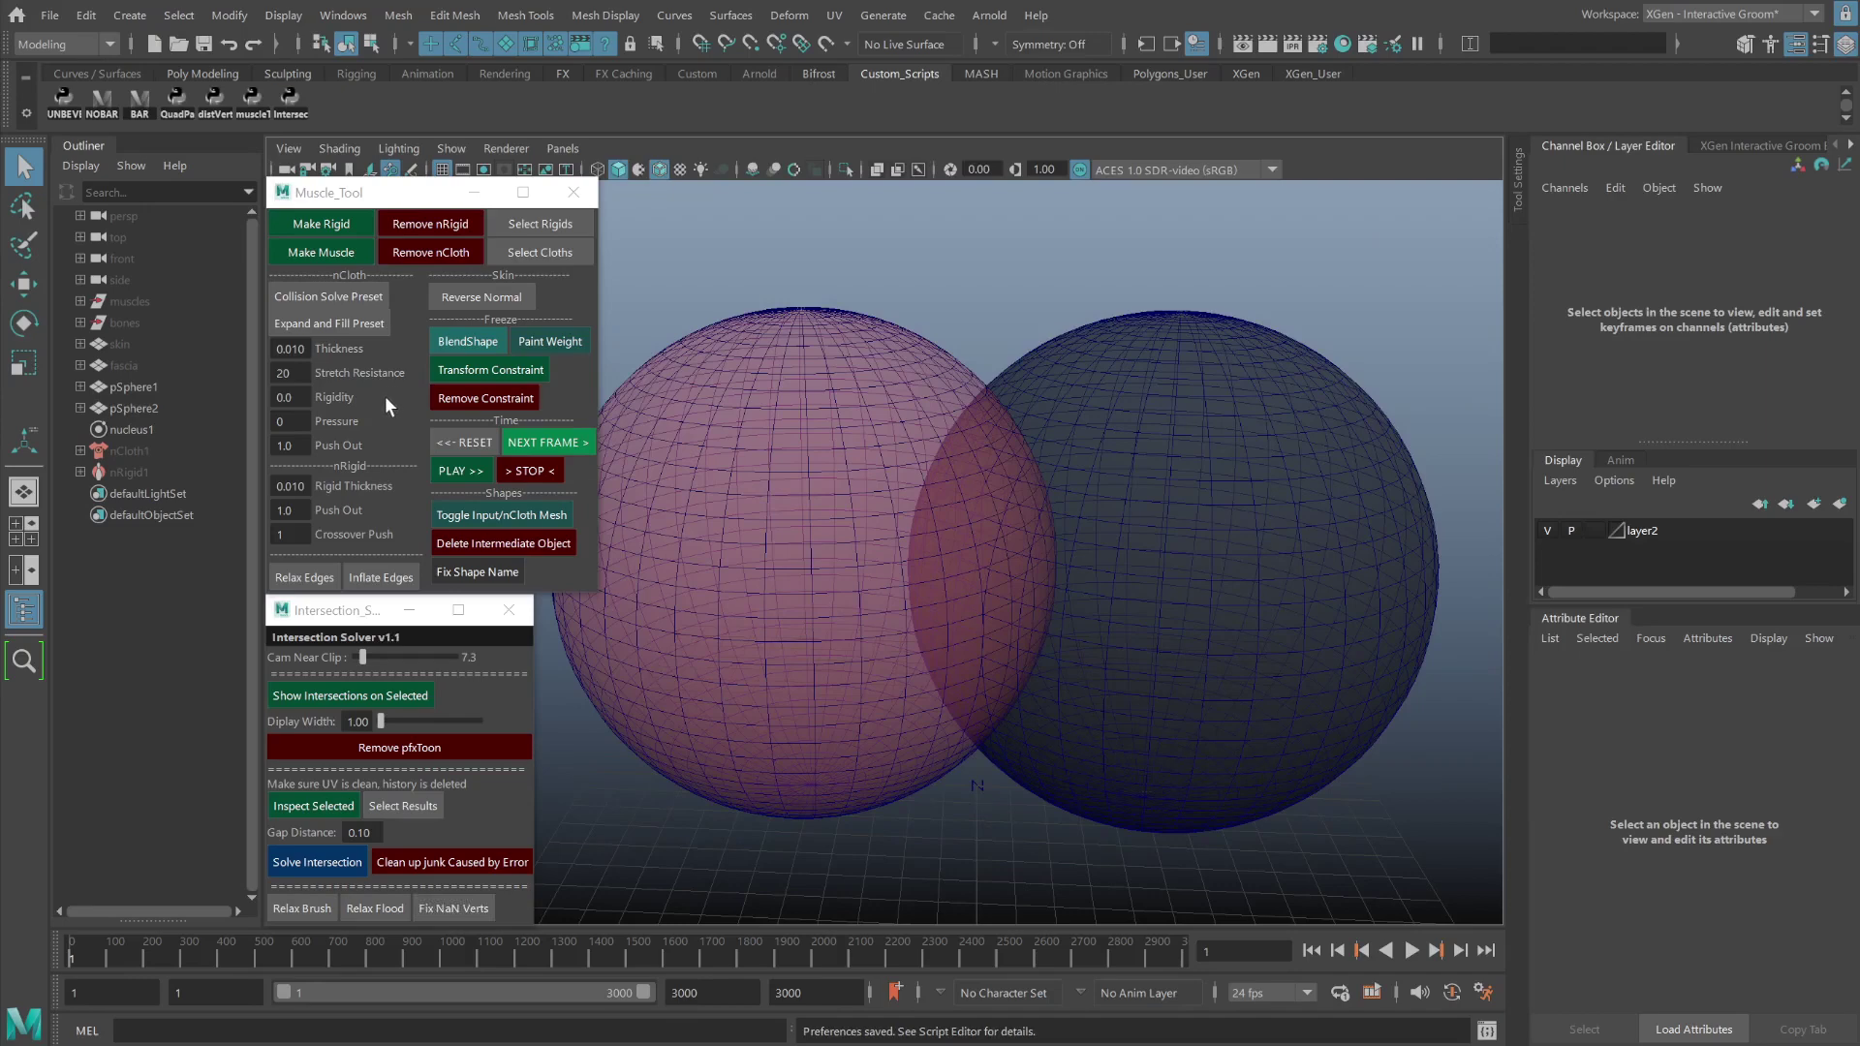
# Enter Stretch Resistance 20 and play the overlapping spheres pushing apart.
pyautogui.click(295, 349)
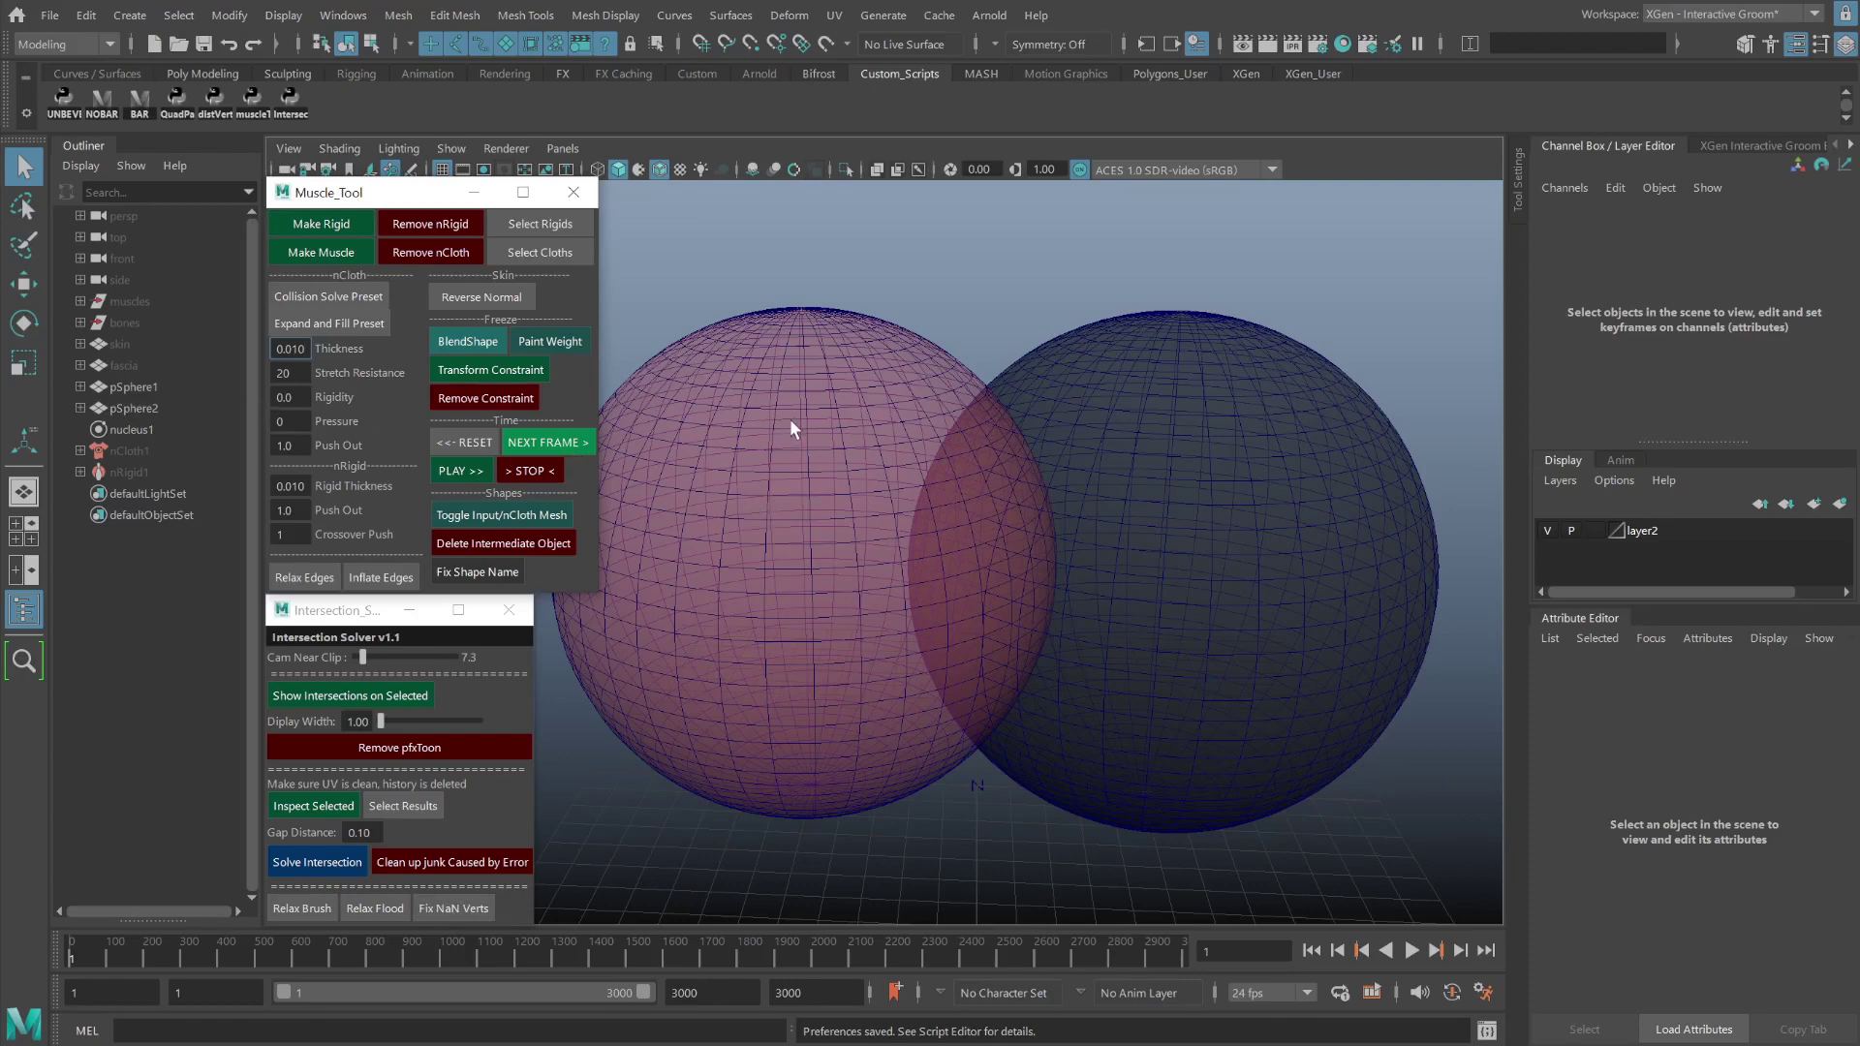
pyautogui.press('Tab')
pyautogui.press('Tab')
pyautogui.press('Tab')
pyautogui.write('1')
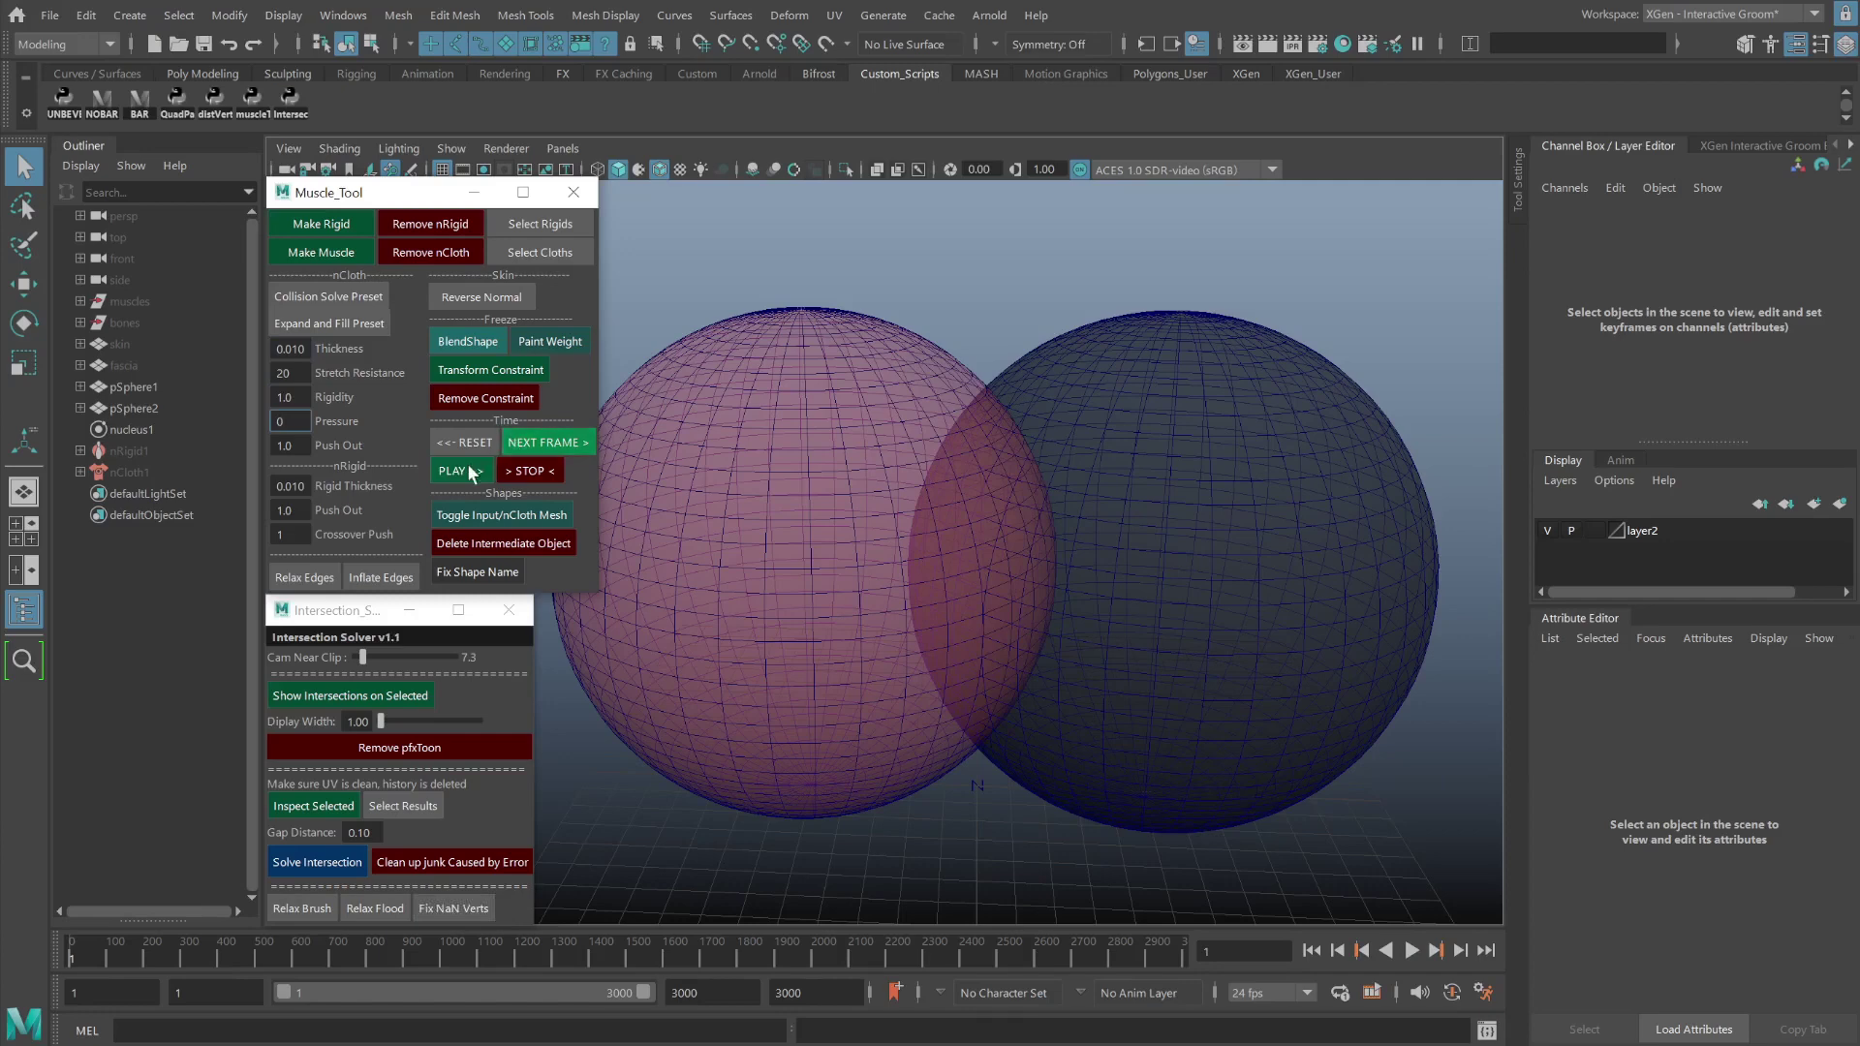
pyautogui.click(462, 470)
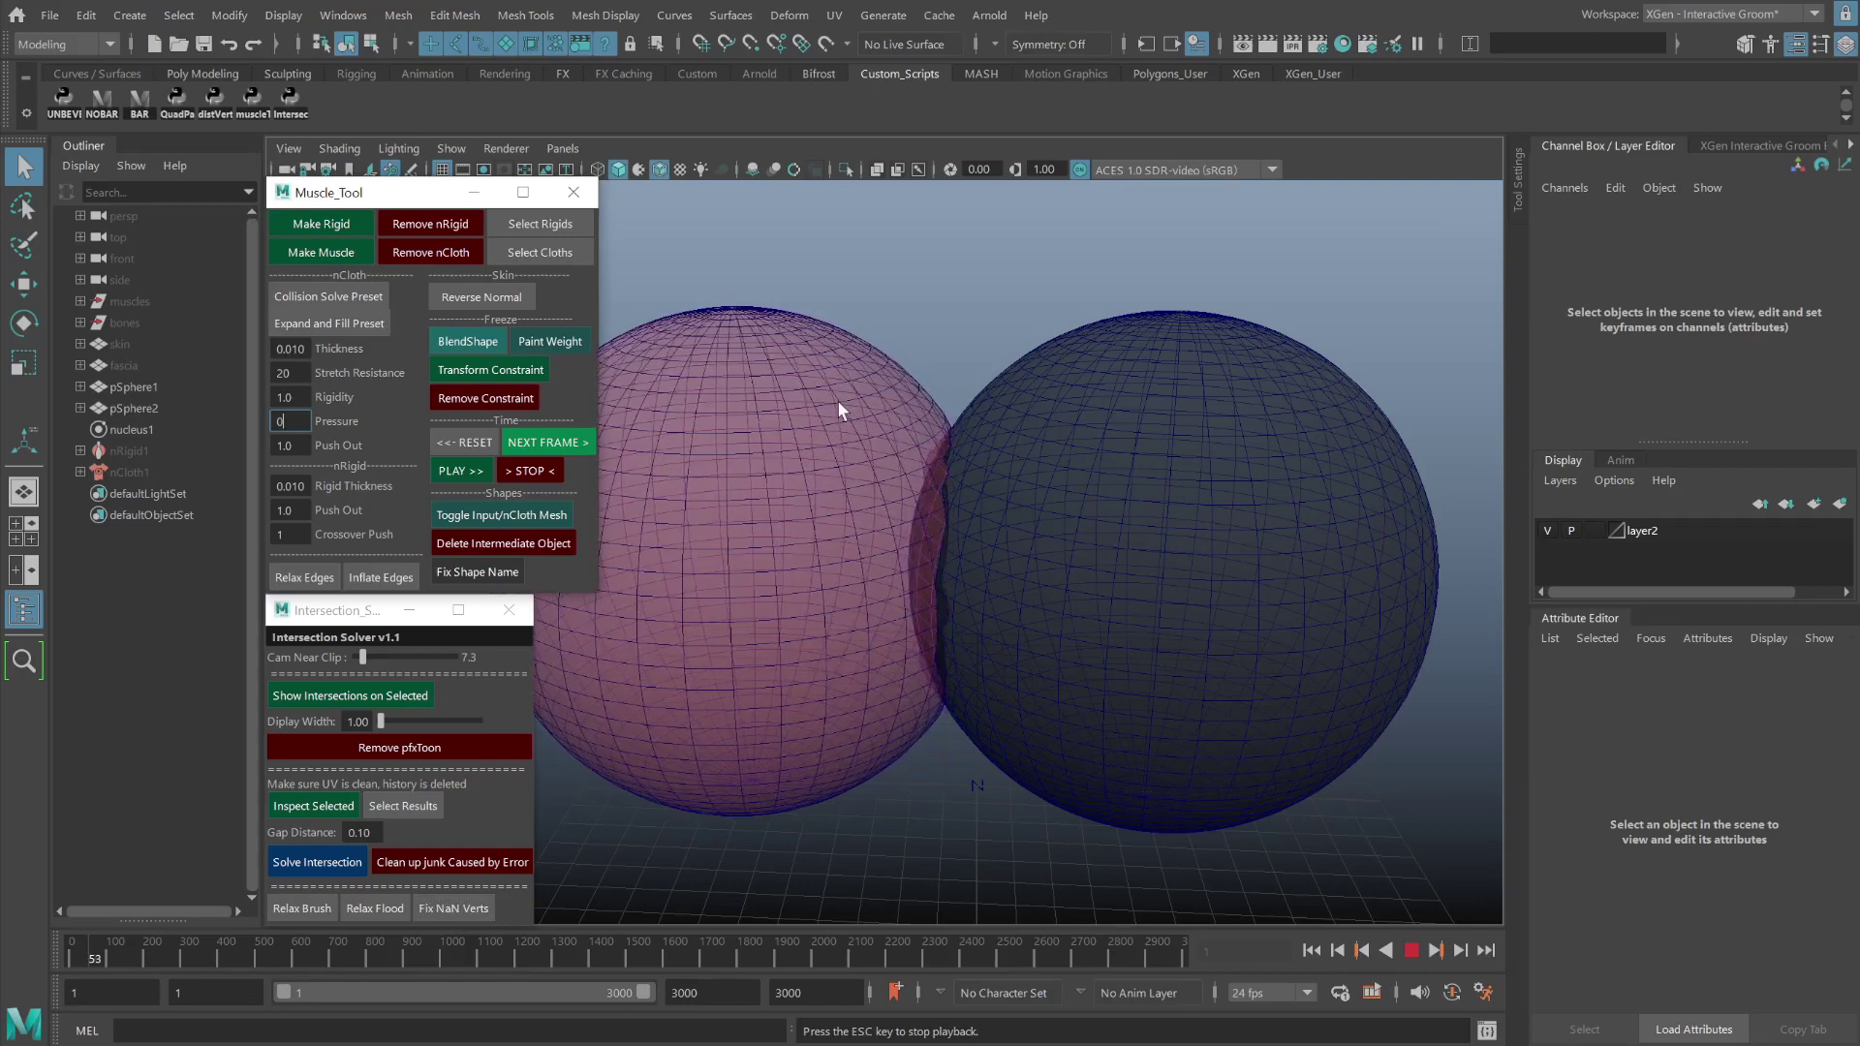
# Set Pressure to 0.0, replay and reset the simulation, then load the crossing-muscles scene.
pyautogui.click(289, 397)
pyautogui.write('0.0')
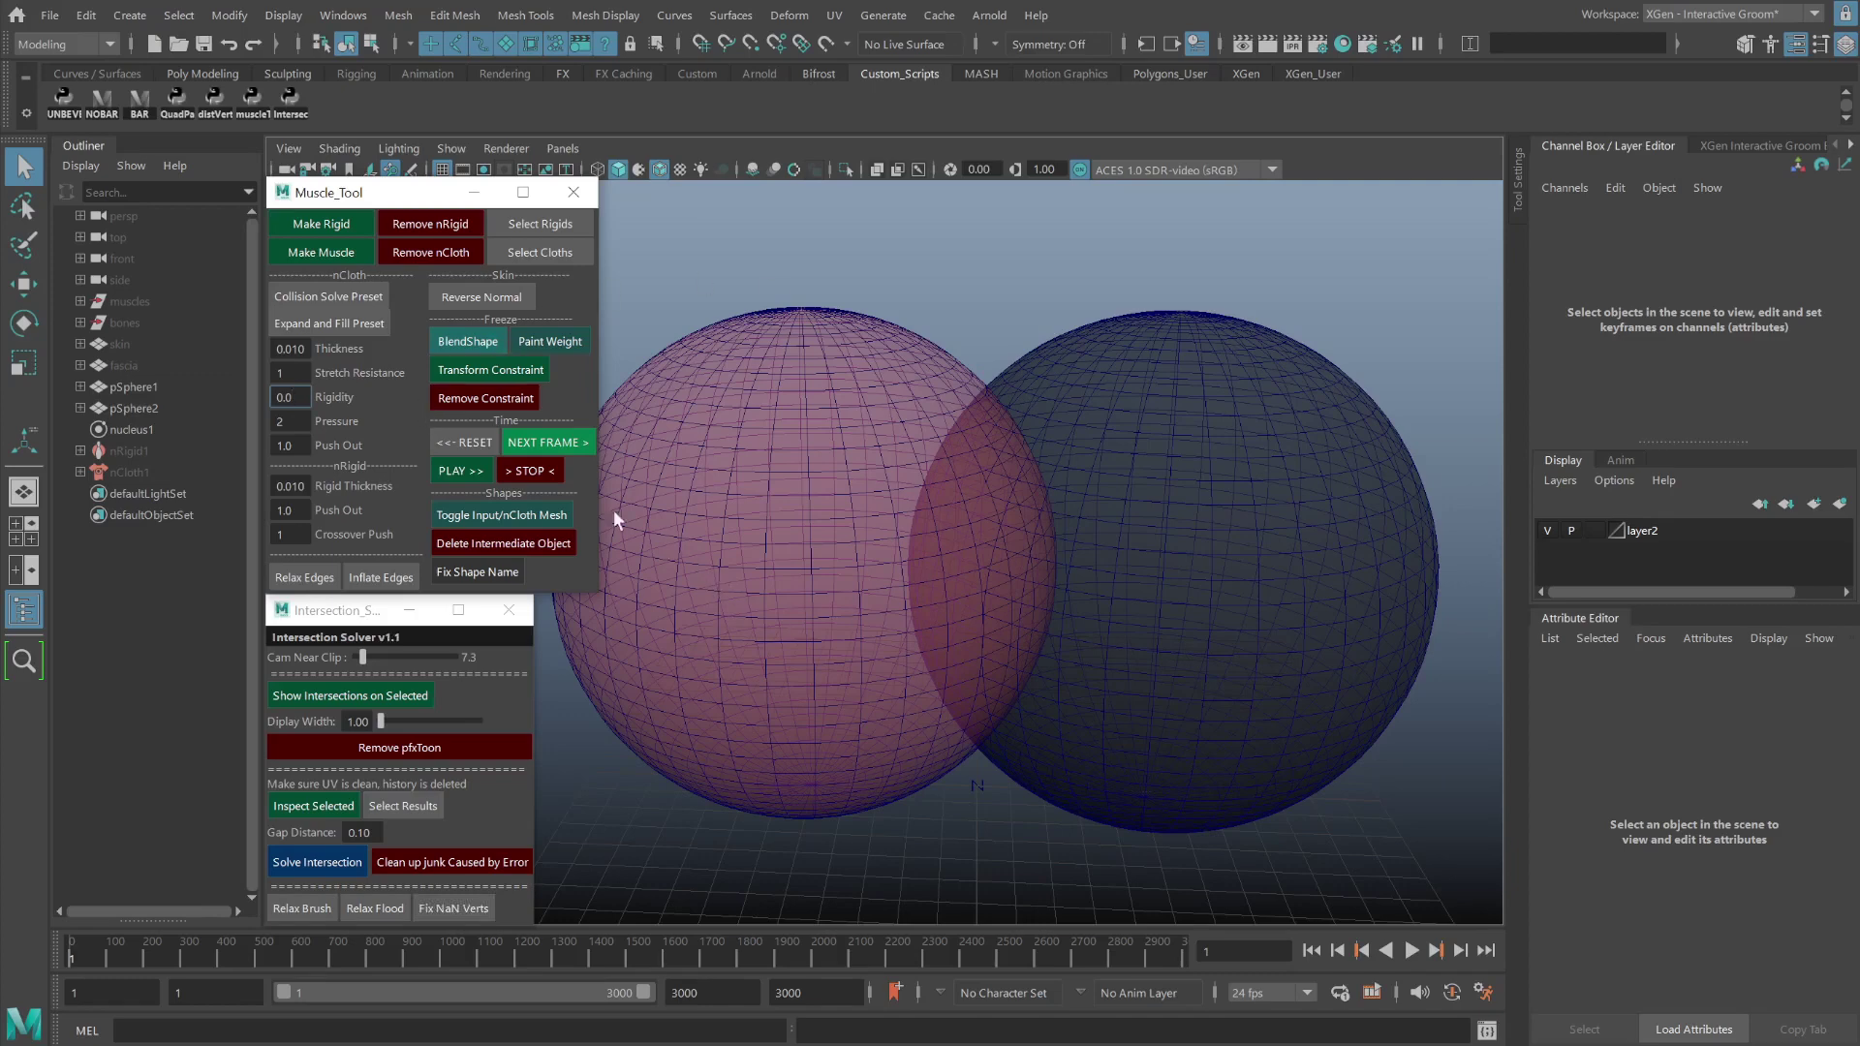
pyautogui.click(456, 469)
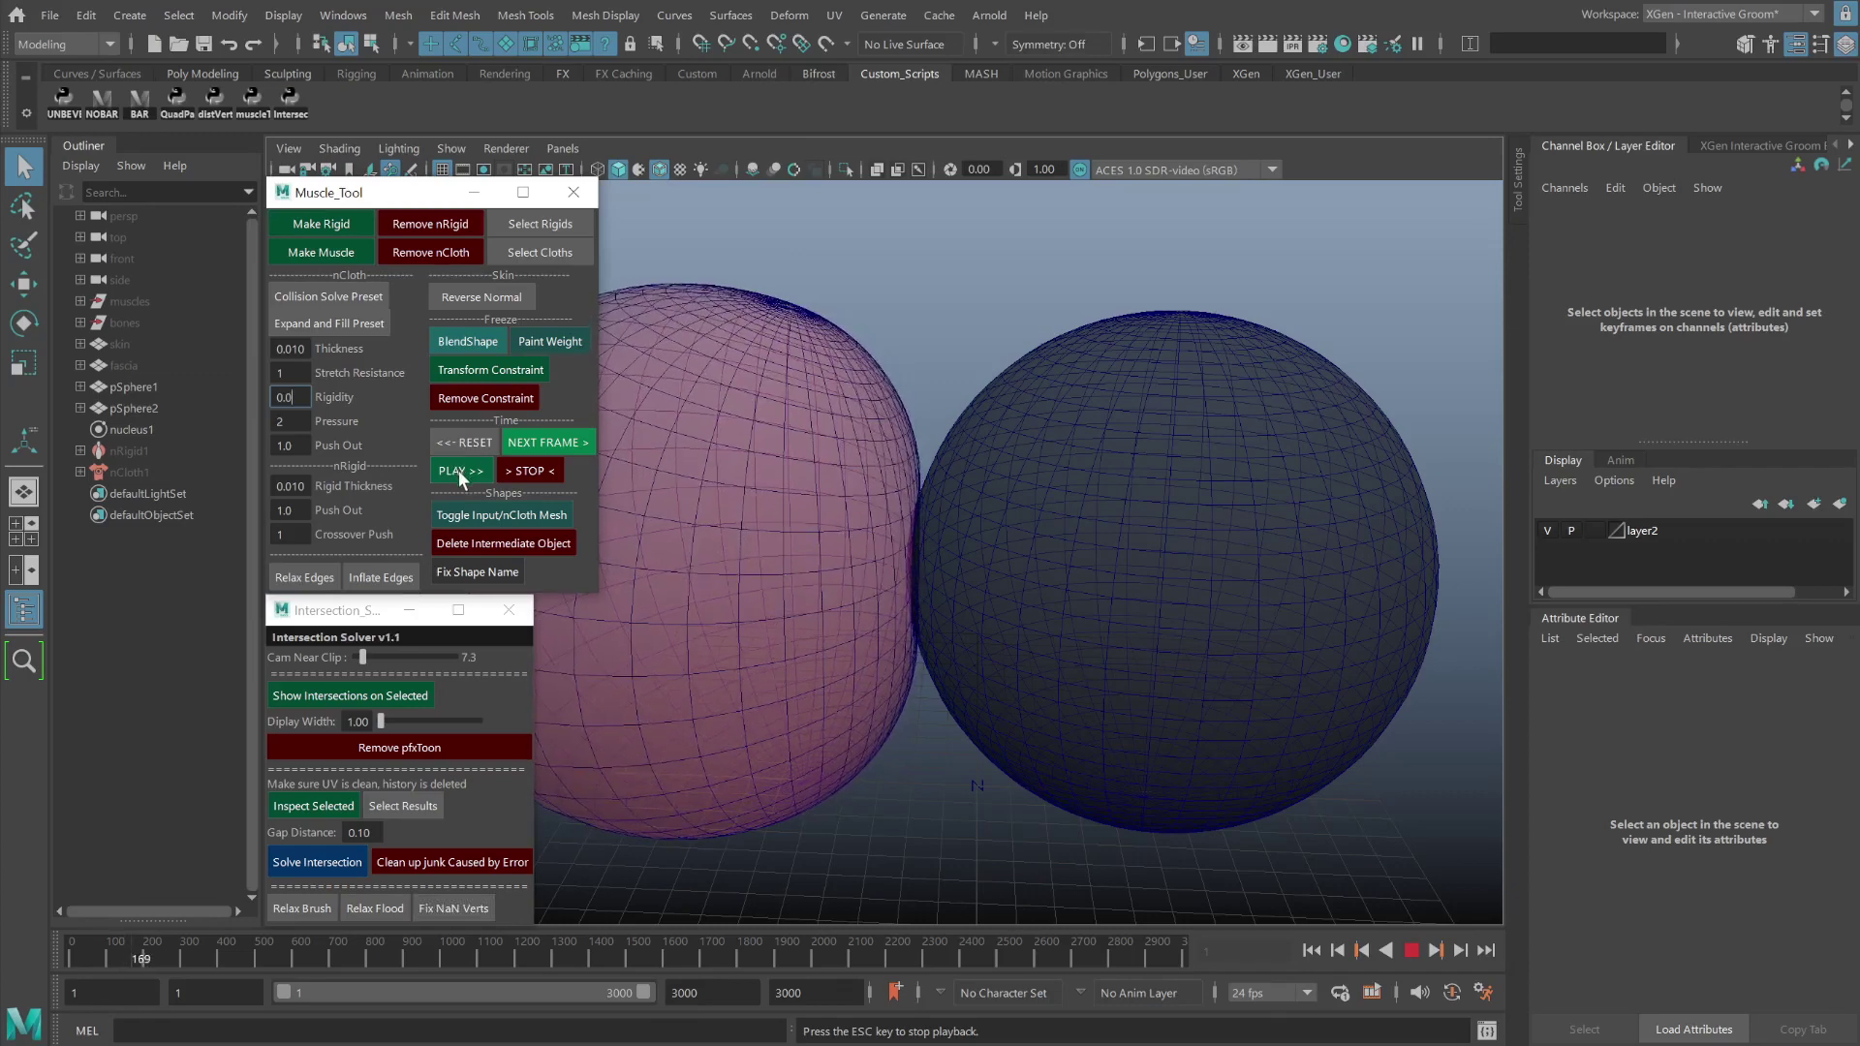
pyautogui.click(457, 469)
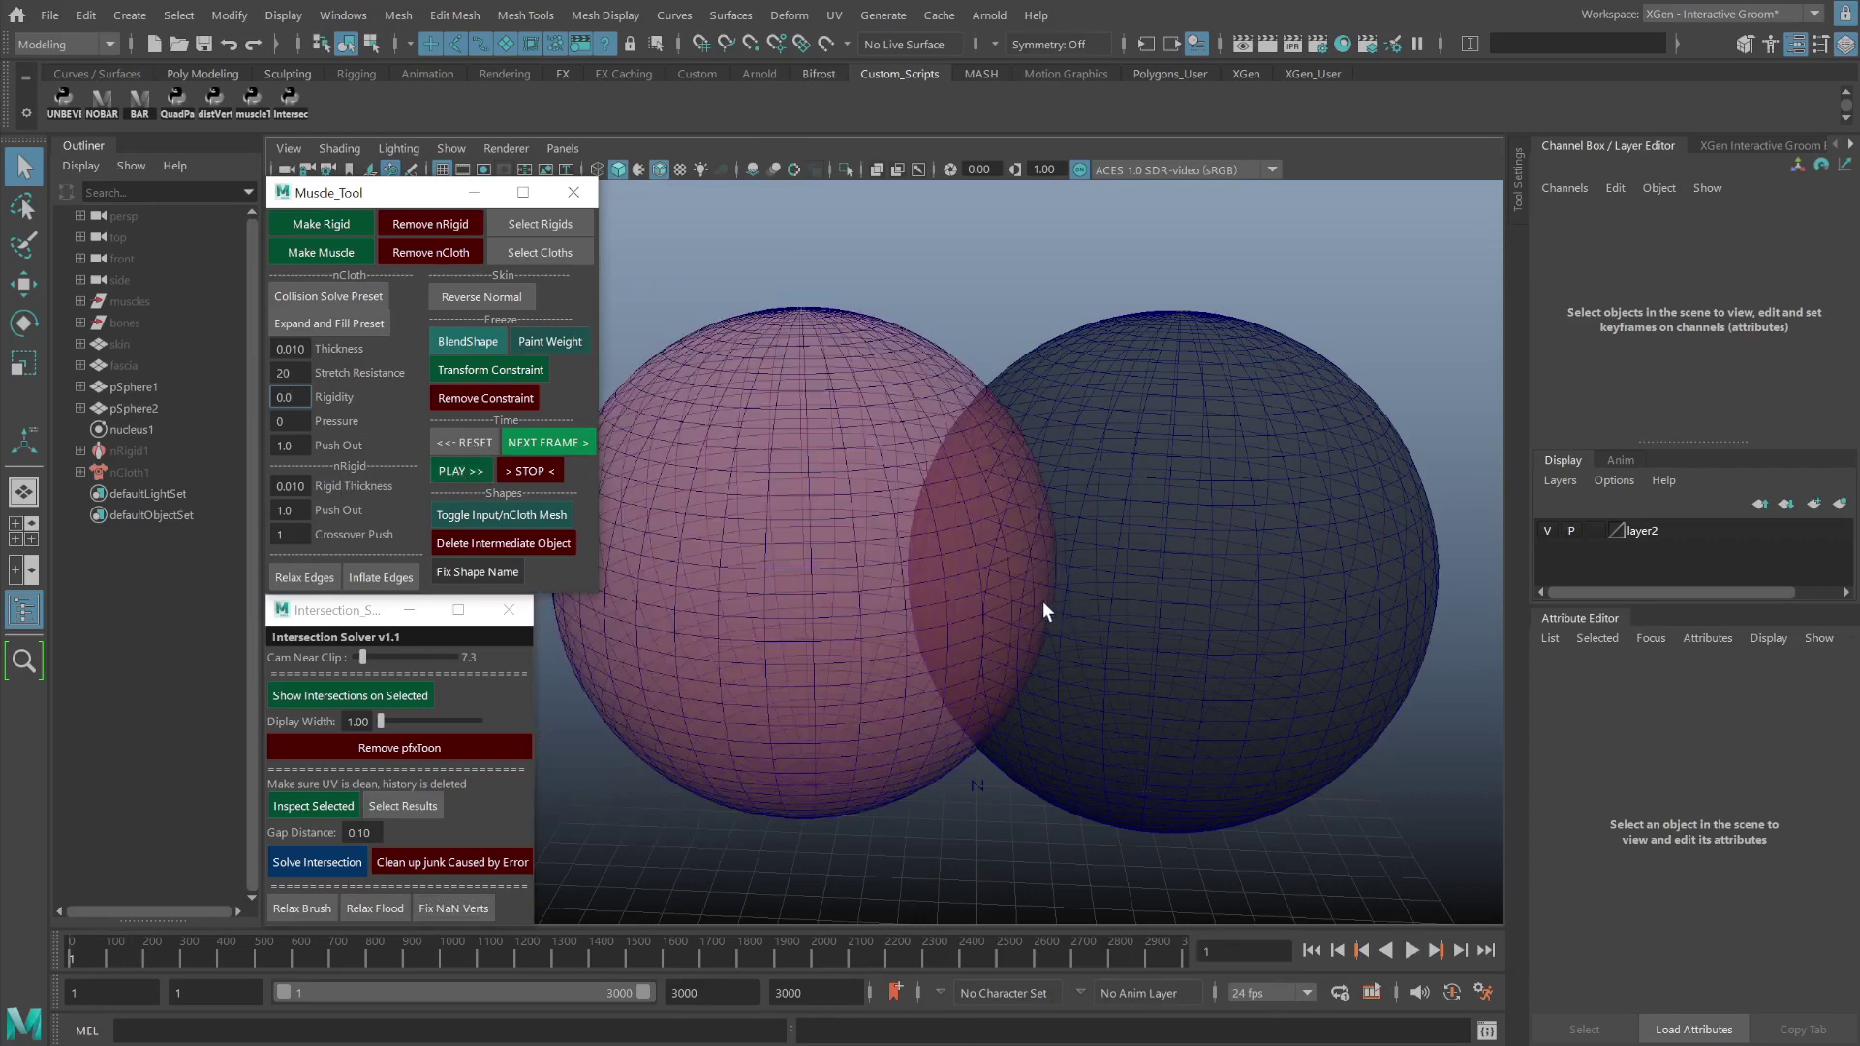
pyautogui.click(763, 607)
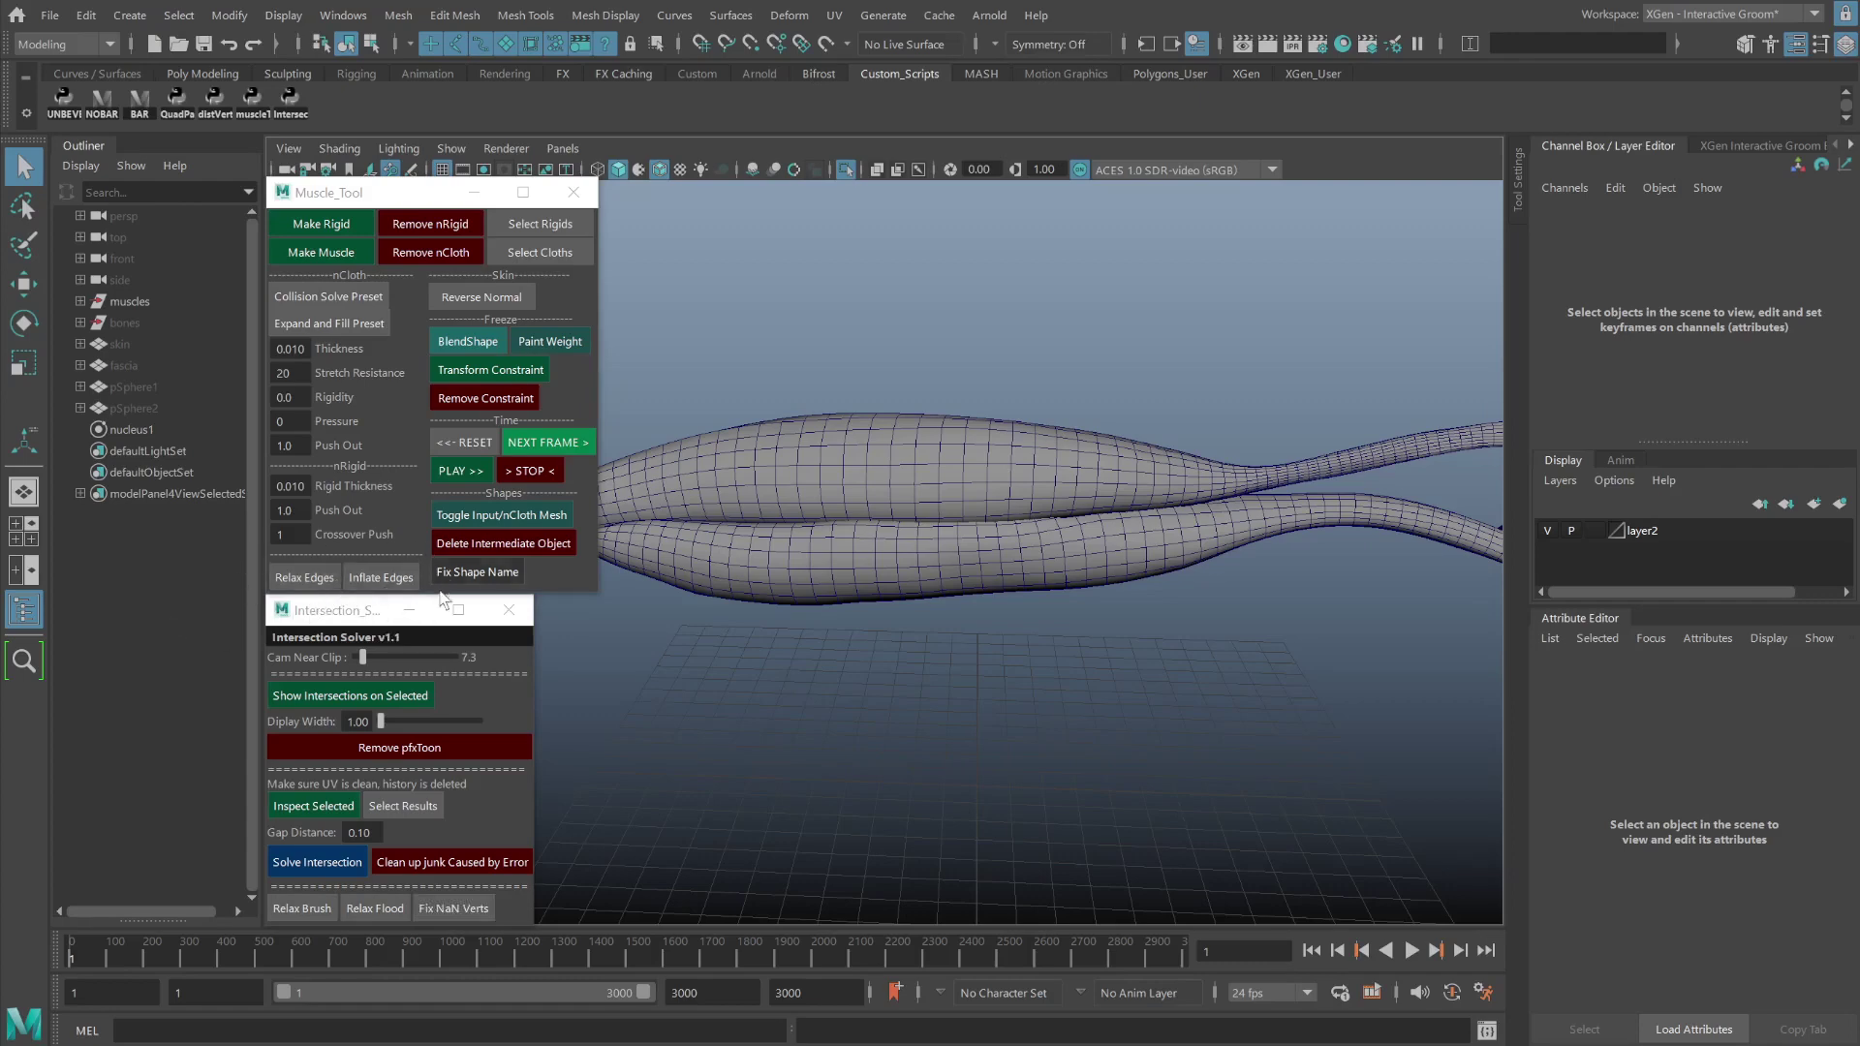
# Relax the upper muscle's edges twice, then inflate them twice so it bulges.
pyautogui.click(304, 579)
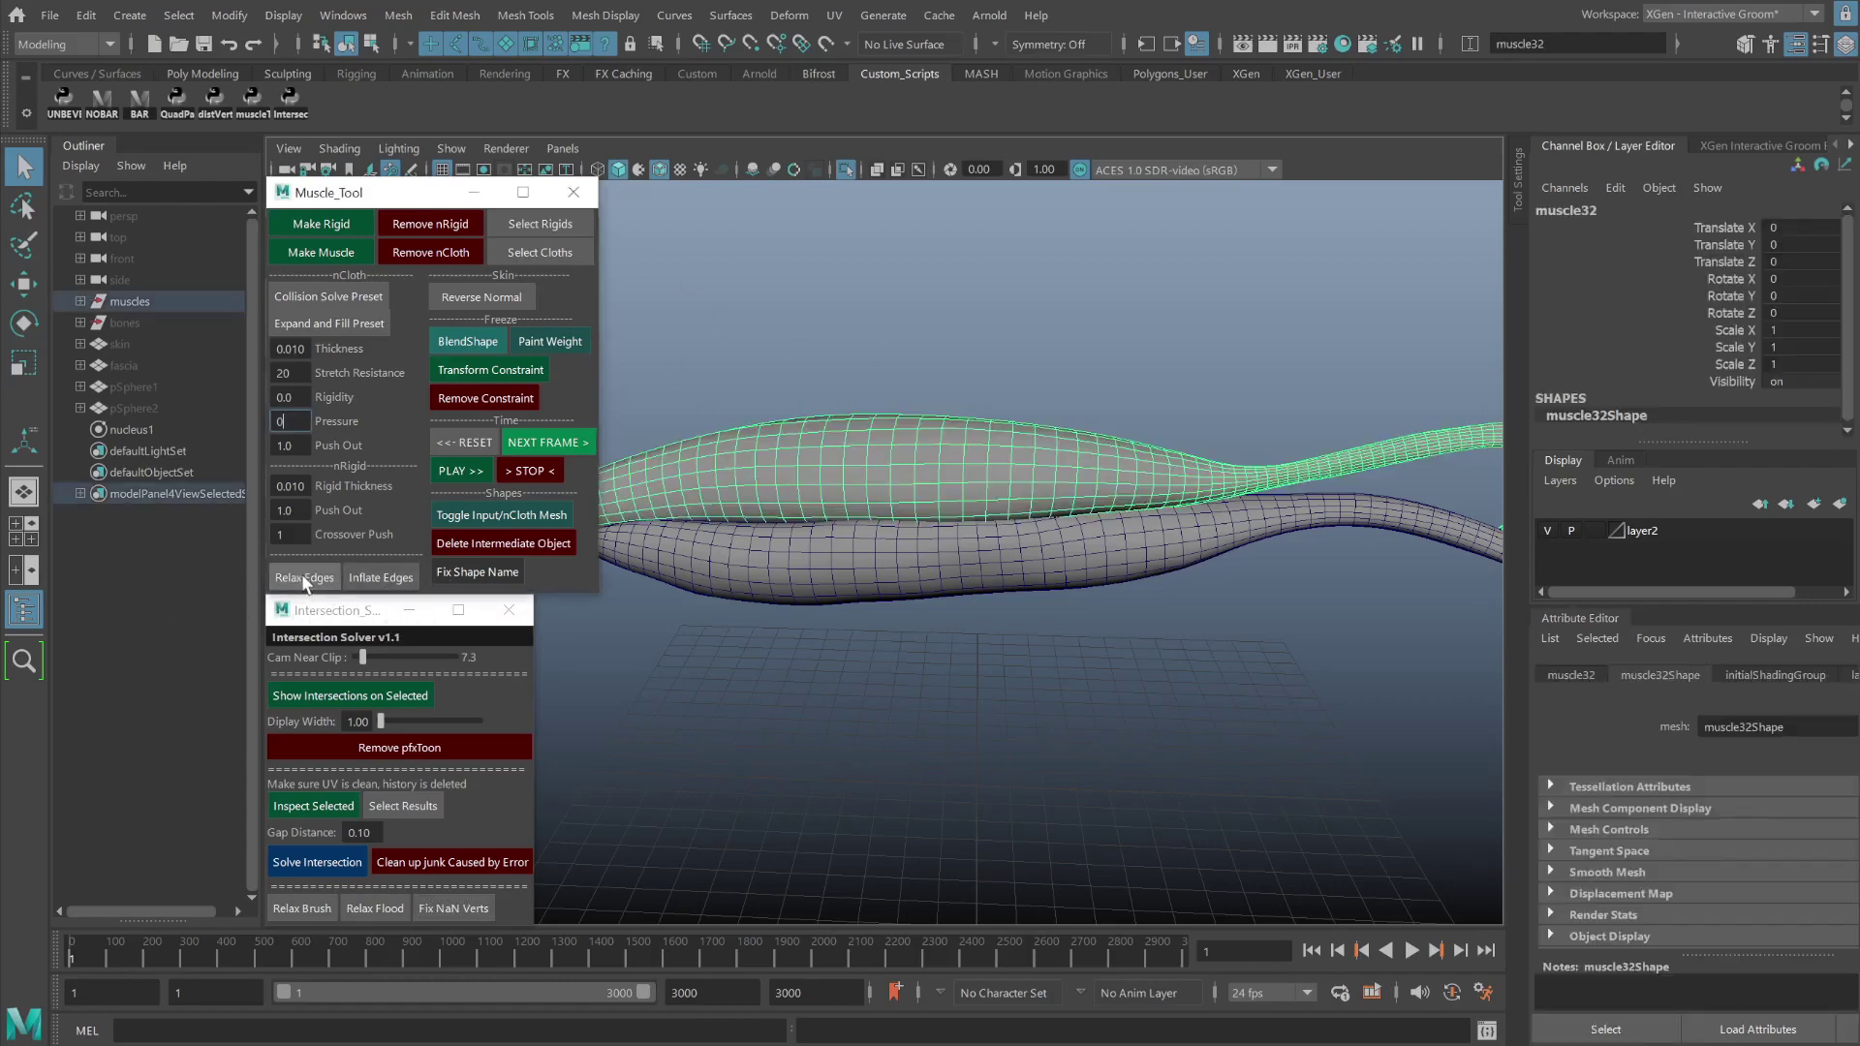
pyautogui.click(304, 579)
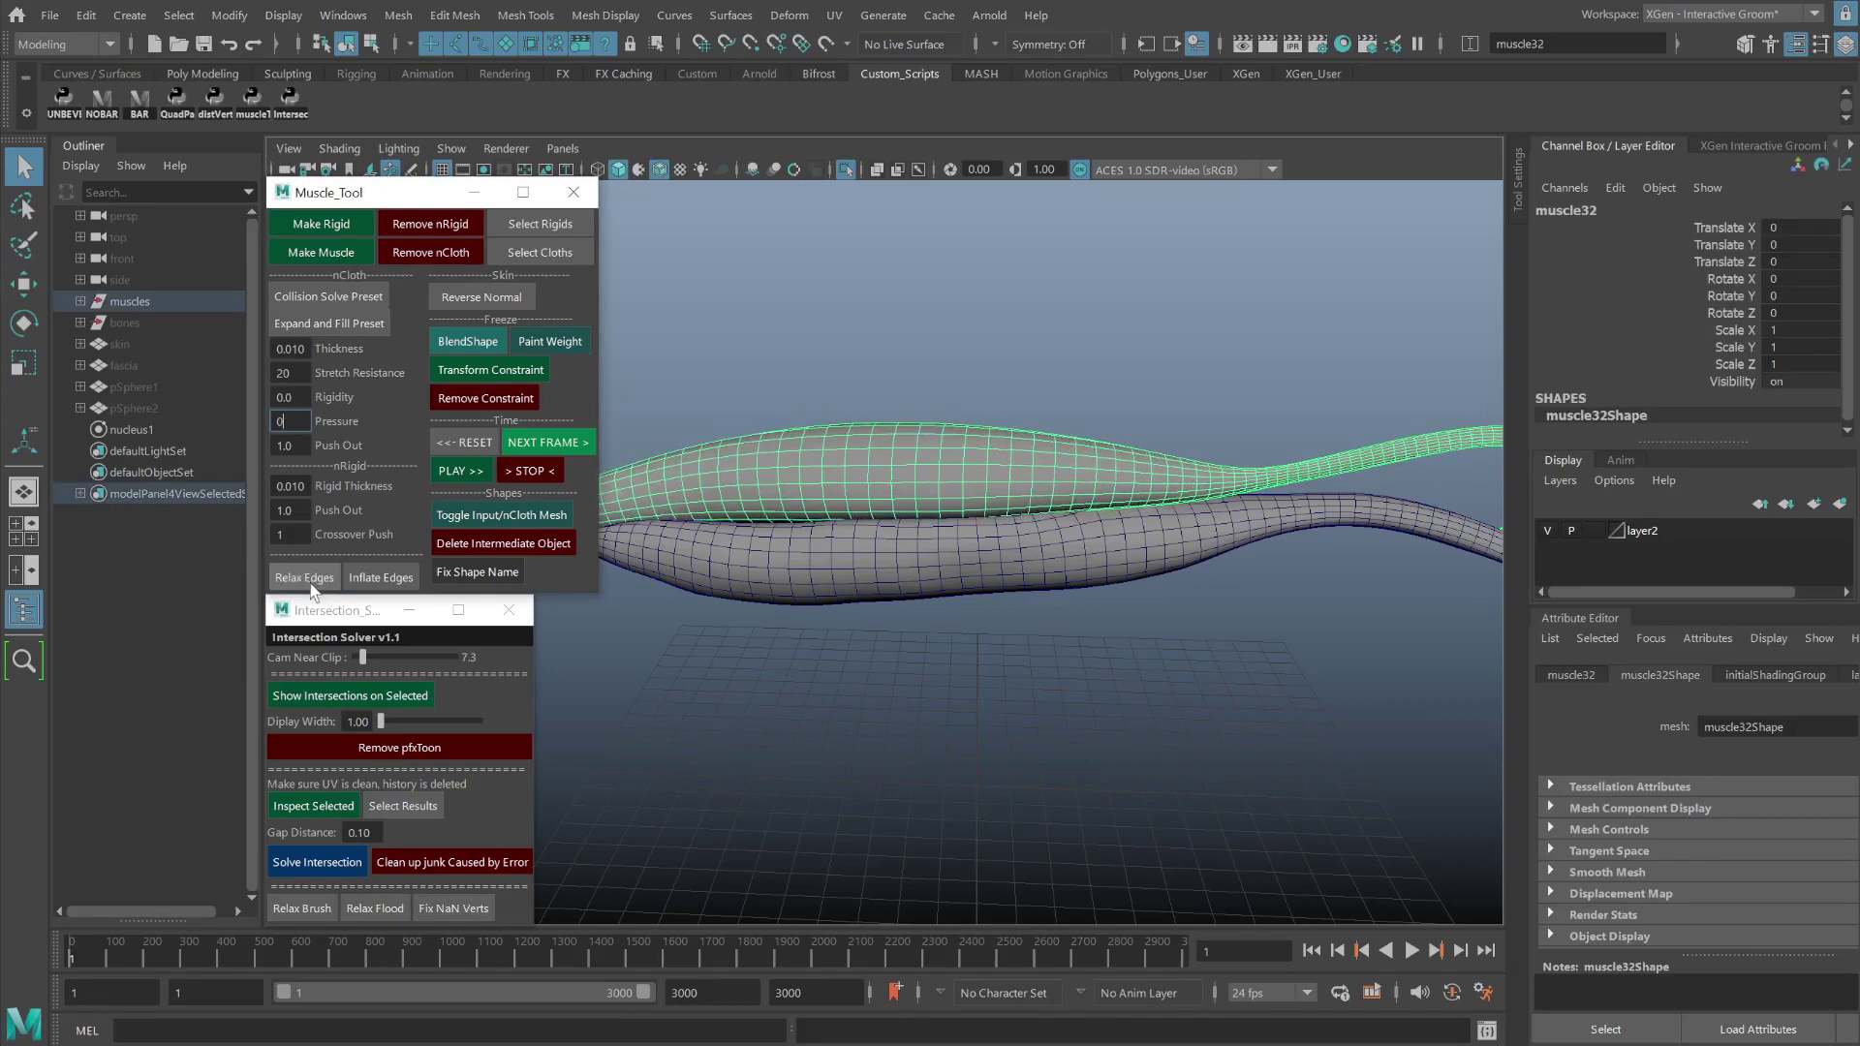
pyautogui.click(311, 584)
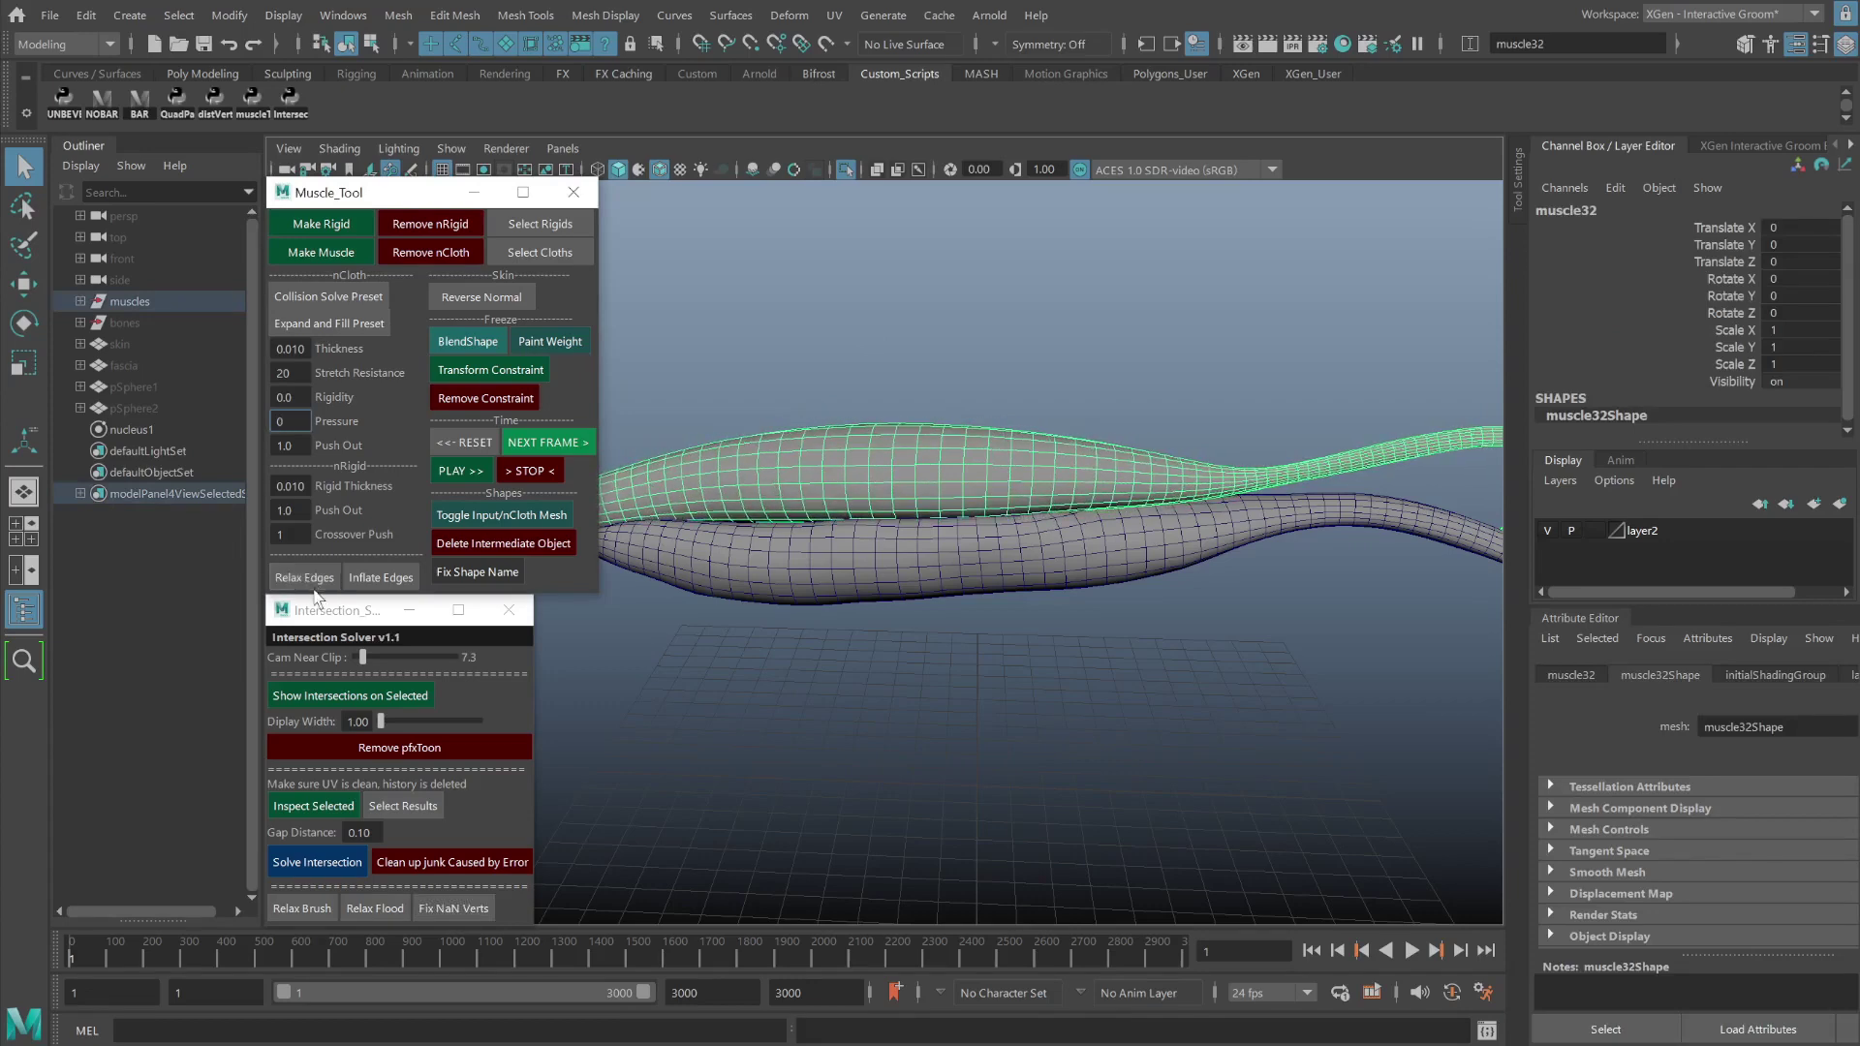
pyautogui.click(393, 570)
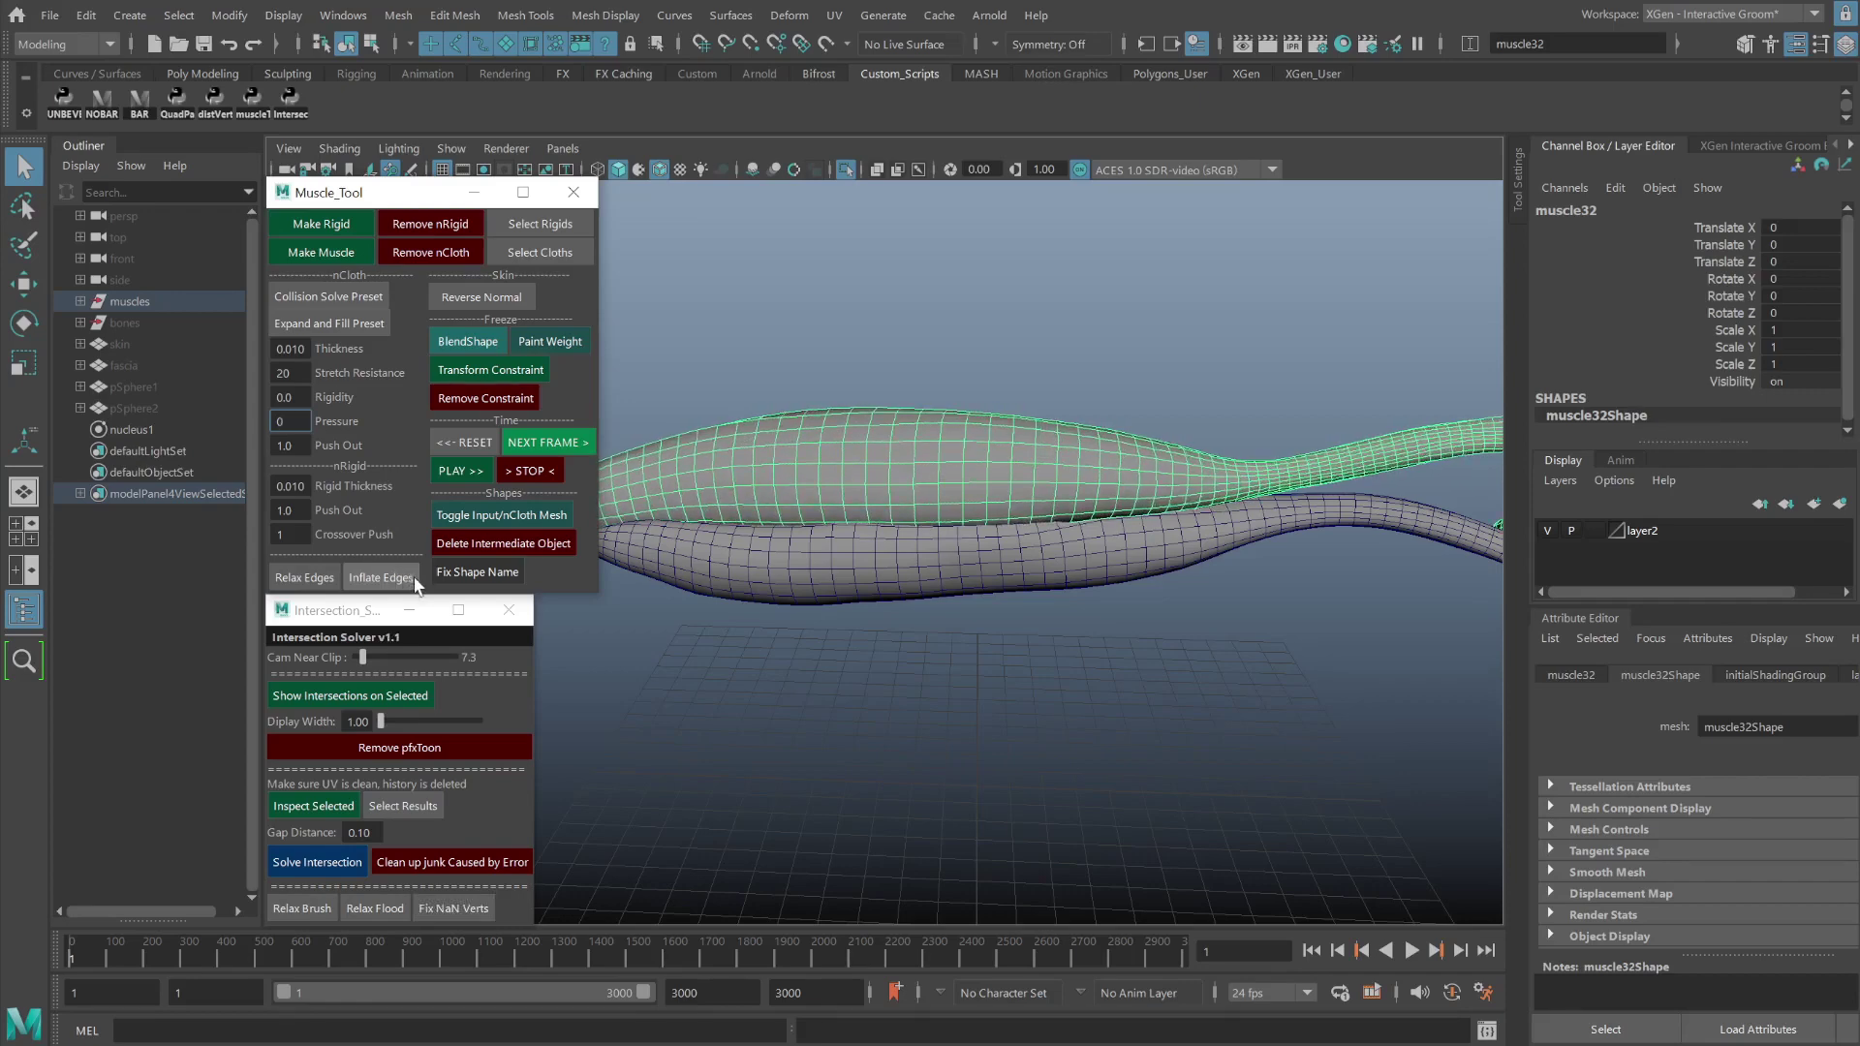
pyautogui.click(407, 573)
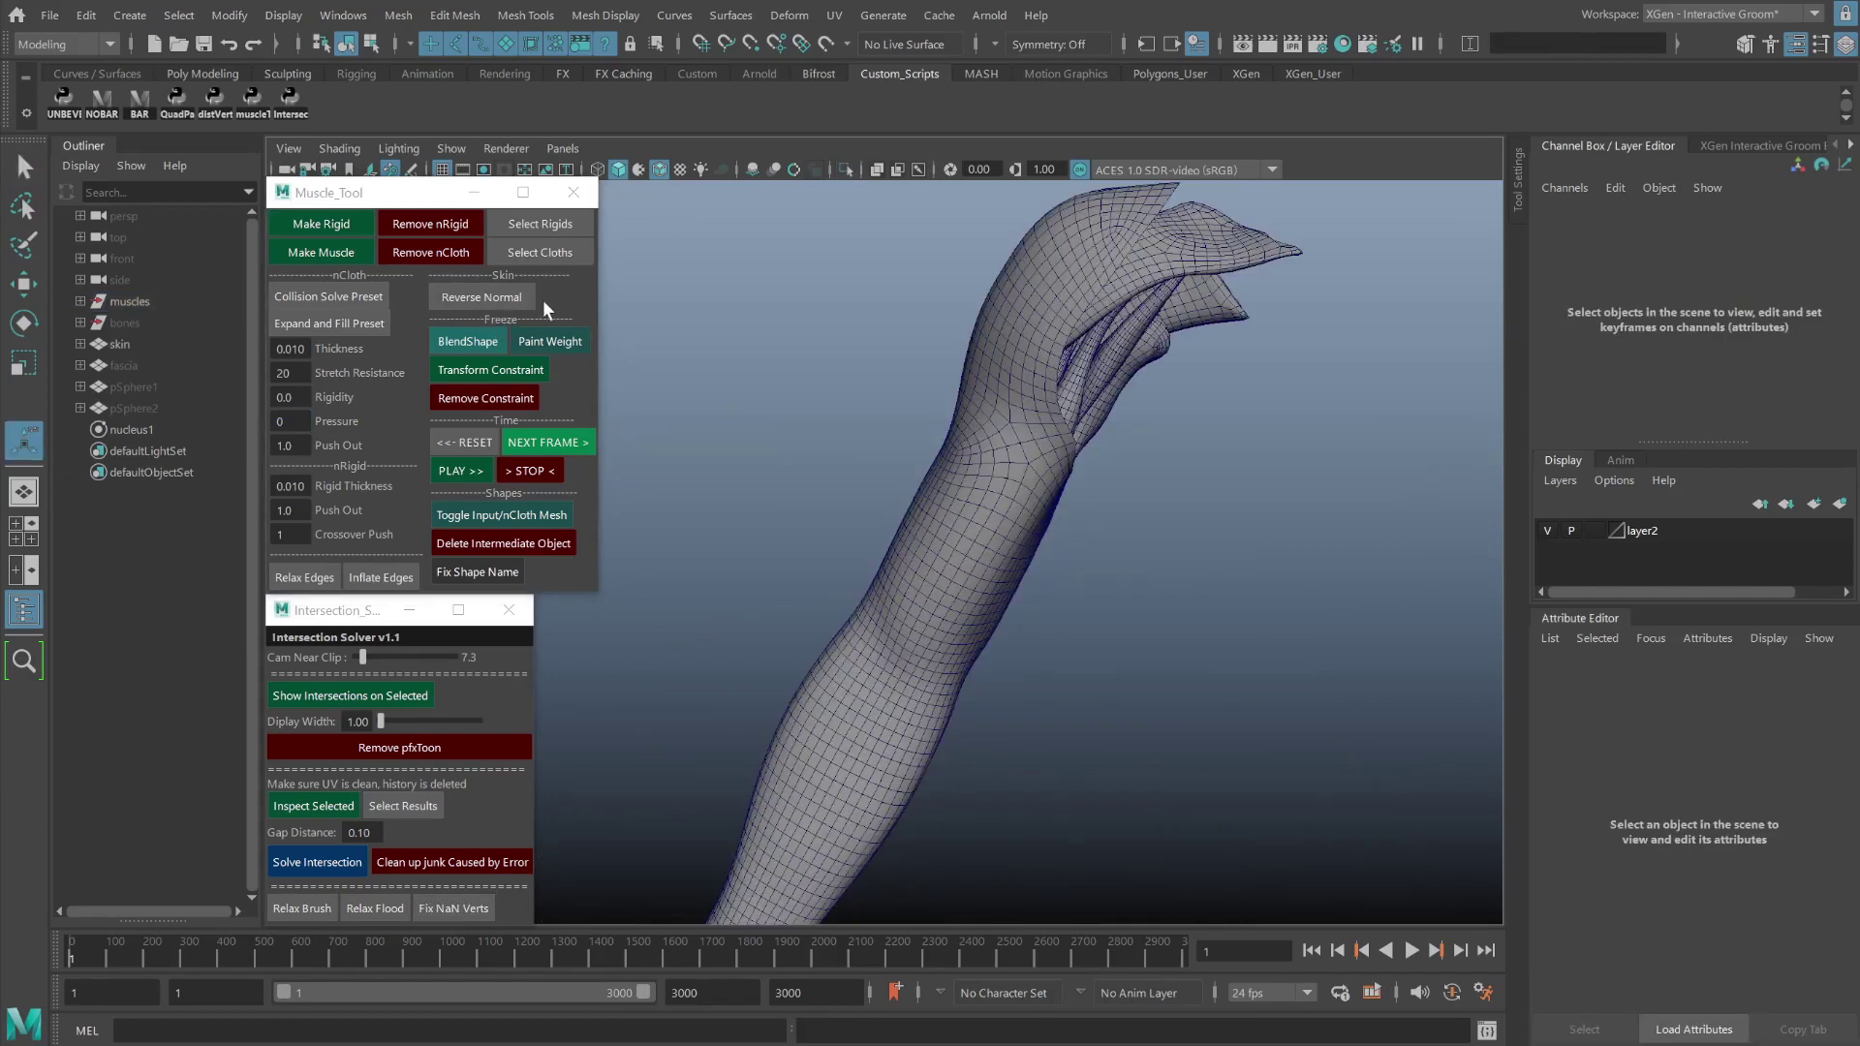
# Select the arm skin mesh as a whole object and reverse its normals.
pyautogui.click(544, 252)
pyautogui.click(903, 469)
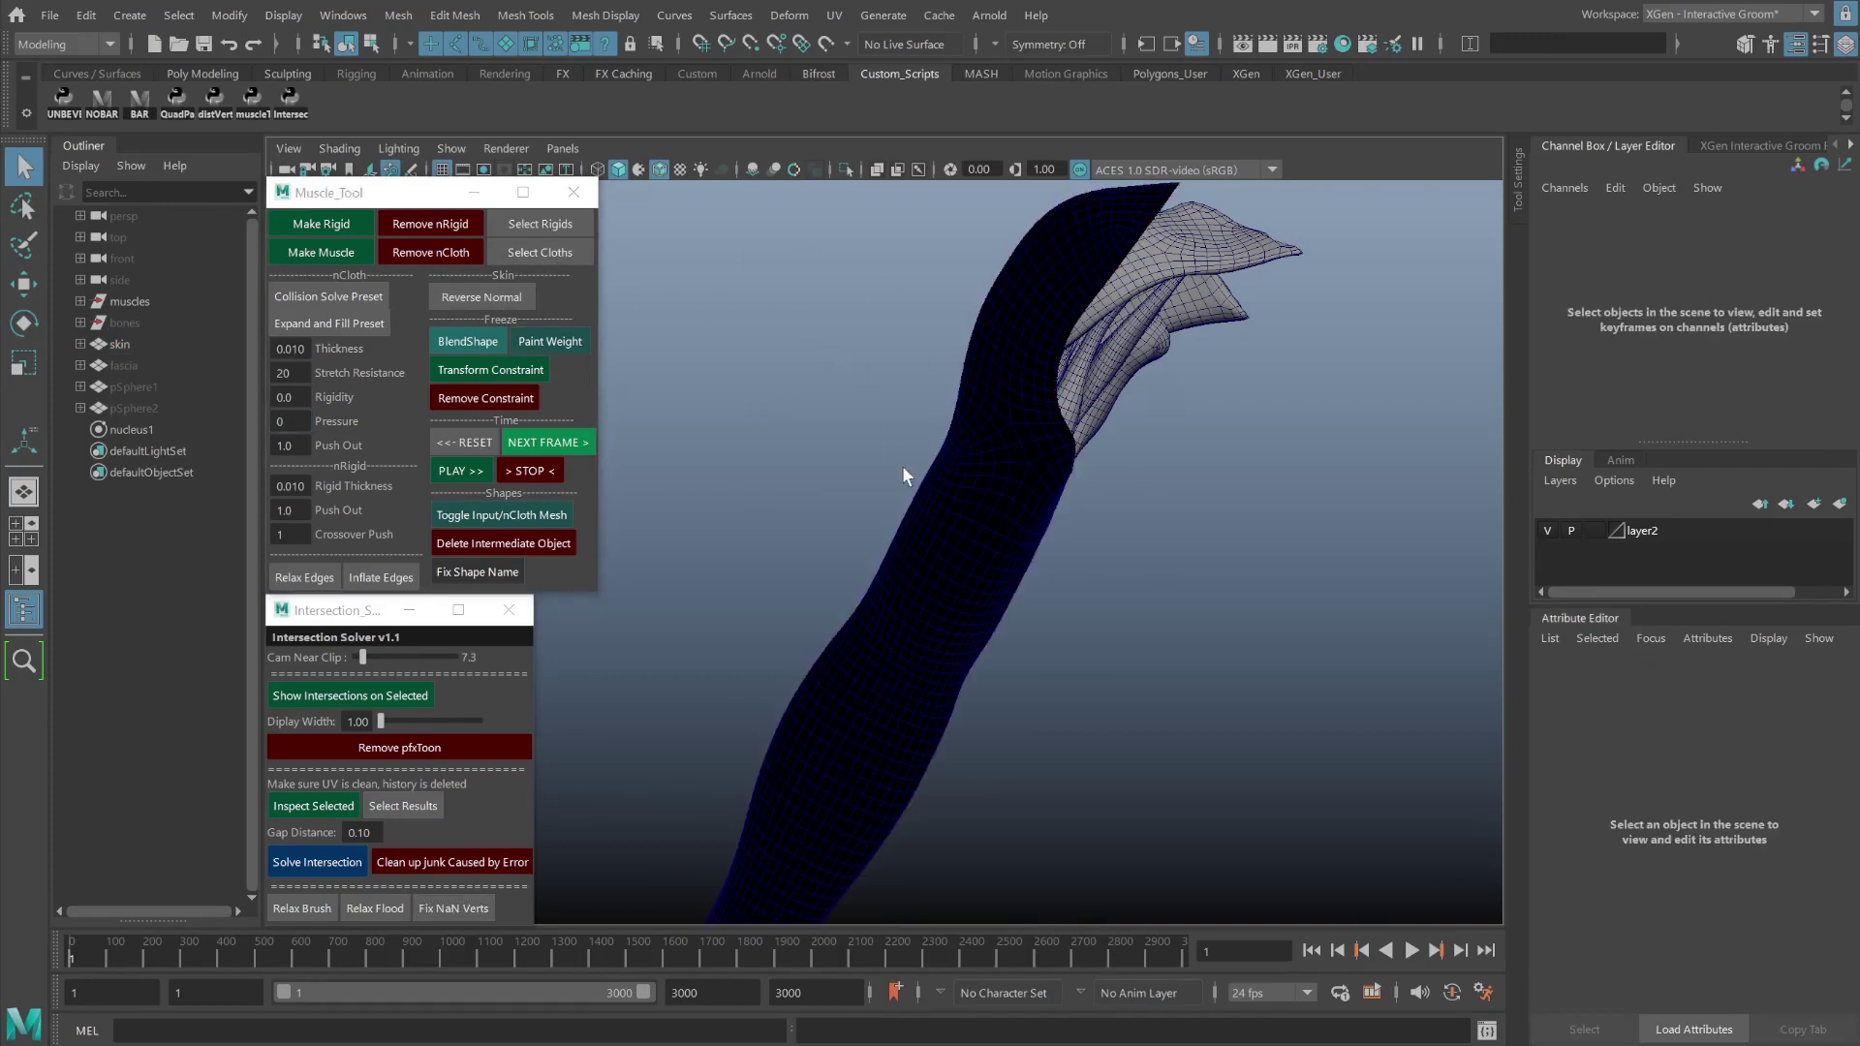
pyautogui.click(910, 529)
pyautogui.click(514, 301)
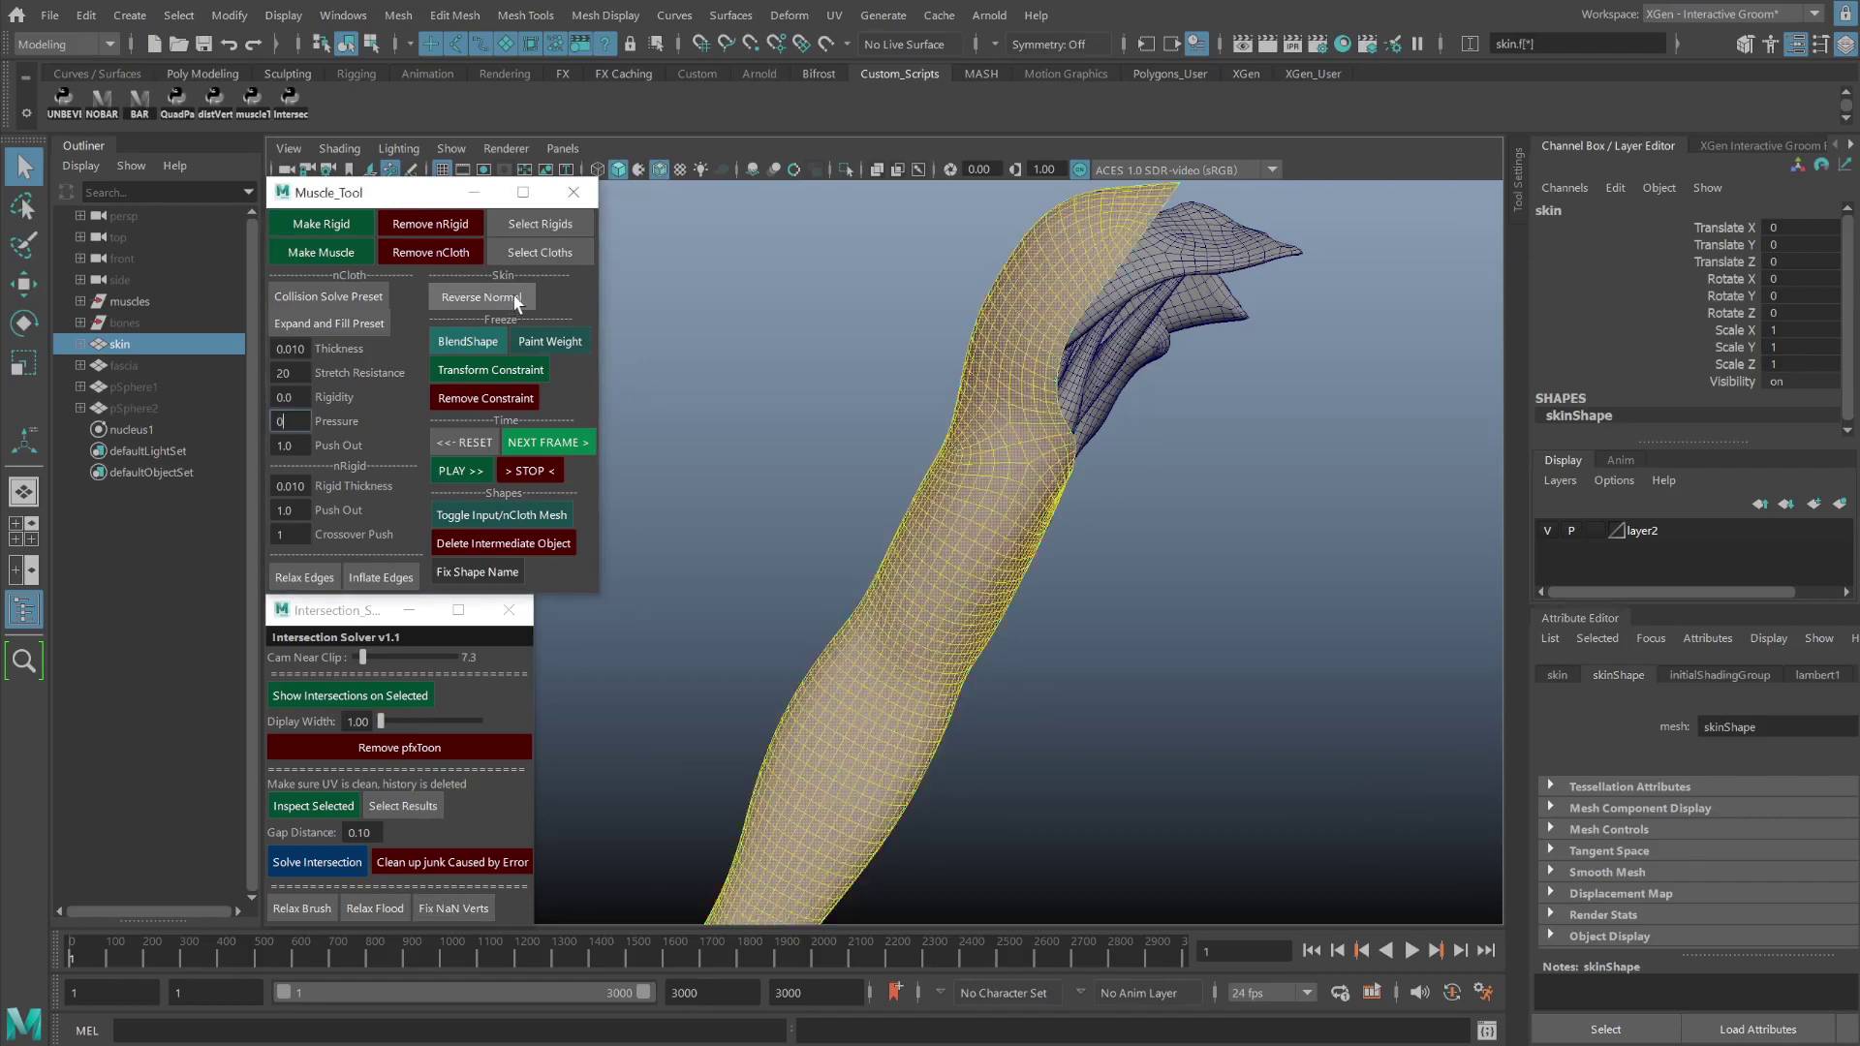
pyautogui.click(795, 446)
pyautogui.click(914, 539)
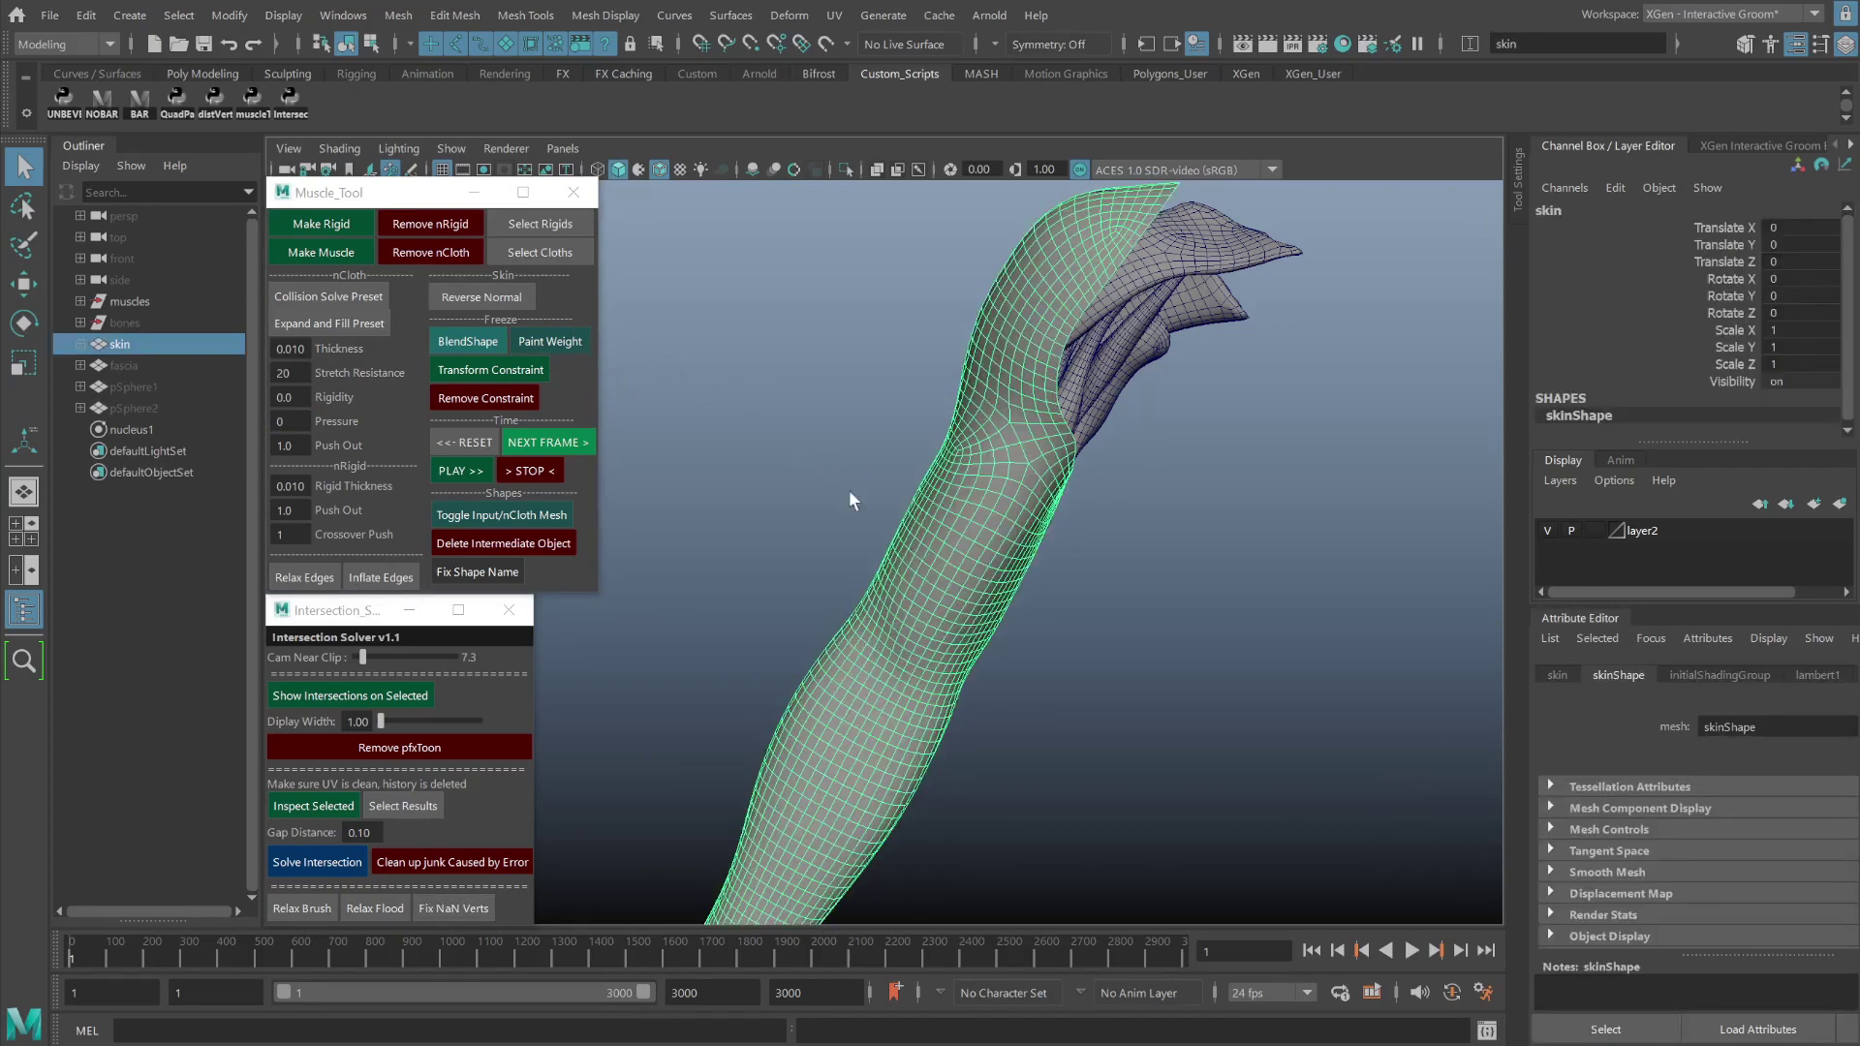
pyautogui.click(498, 301)
pyautogui.click(483, 297)
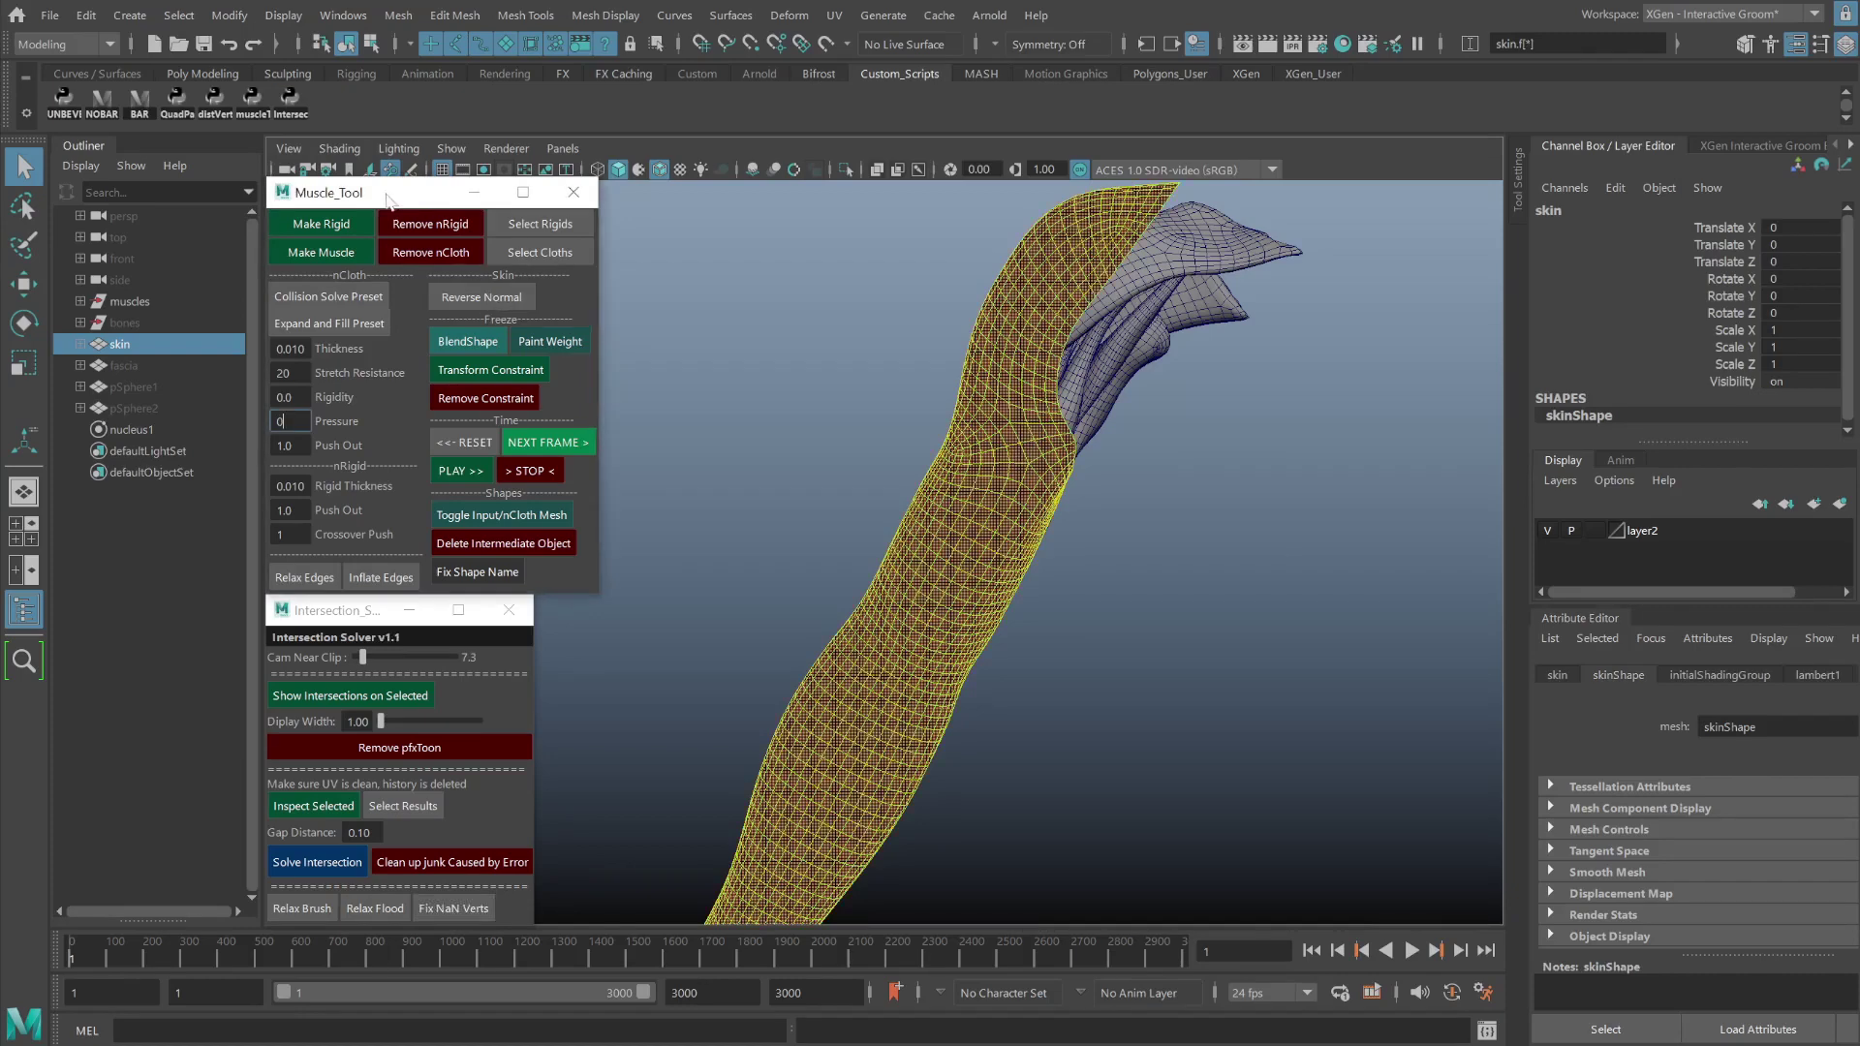
# Make the skin rigid and muscle28 an nCloth muscle, then play and rewind to frame 1.
pyautogui.click(345, 223)
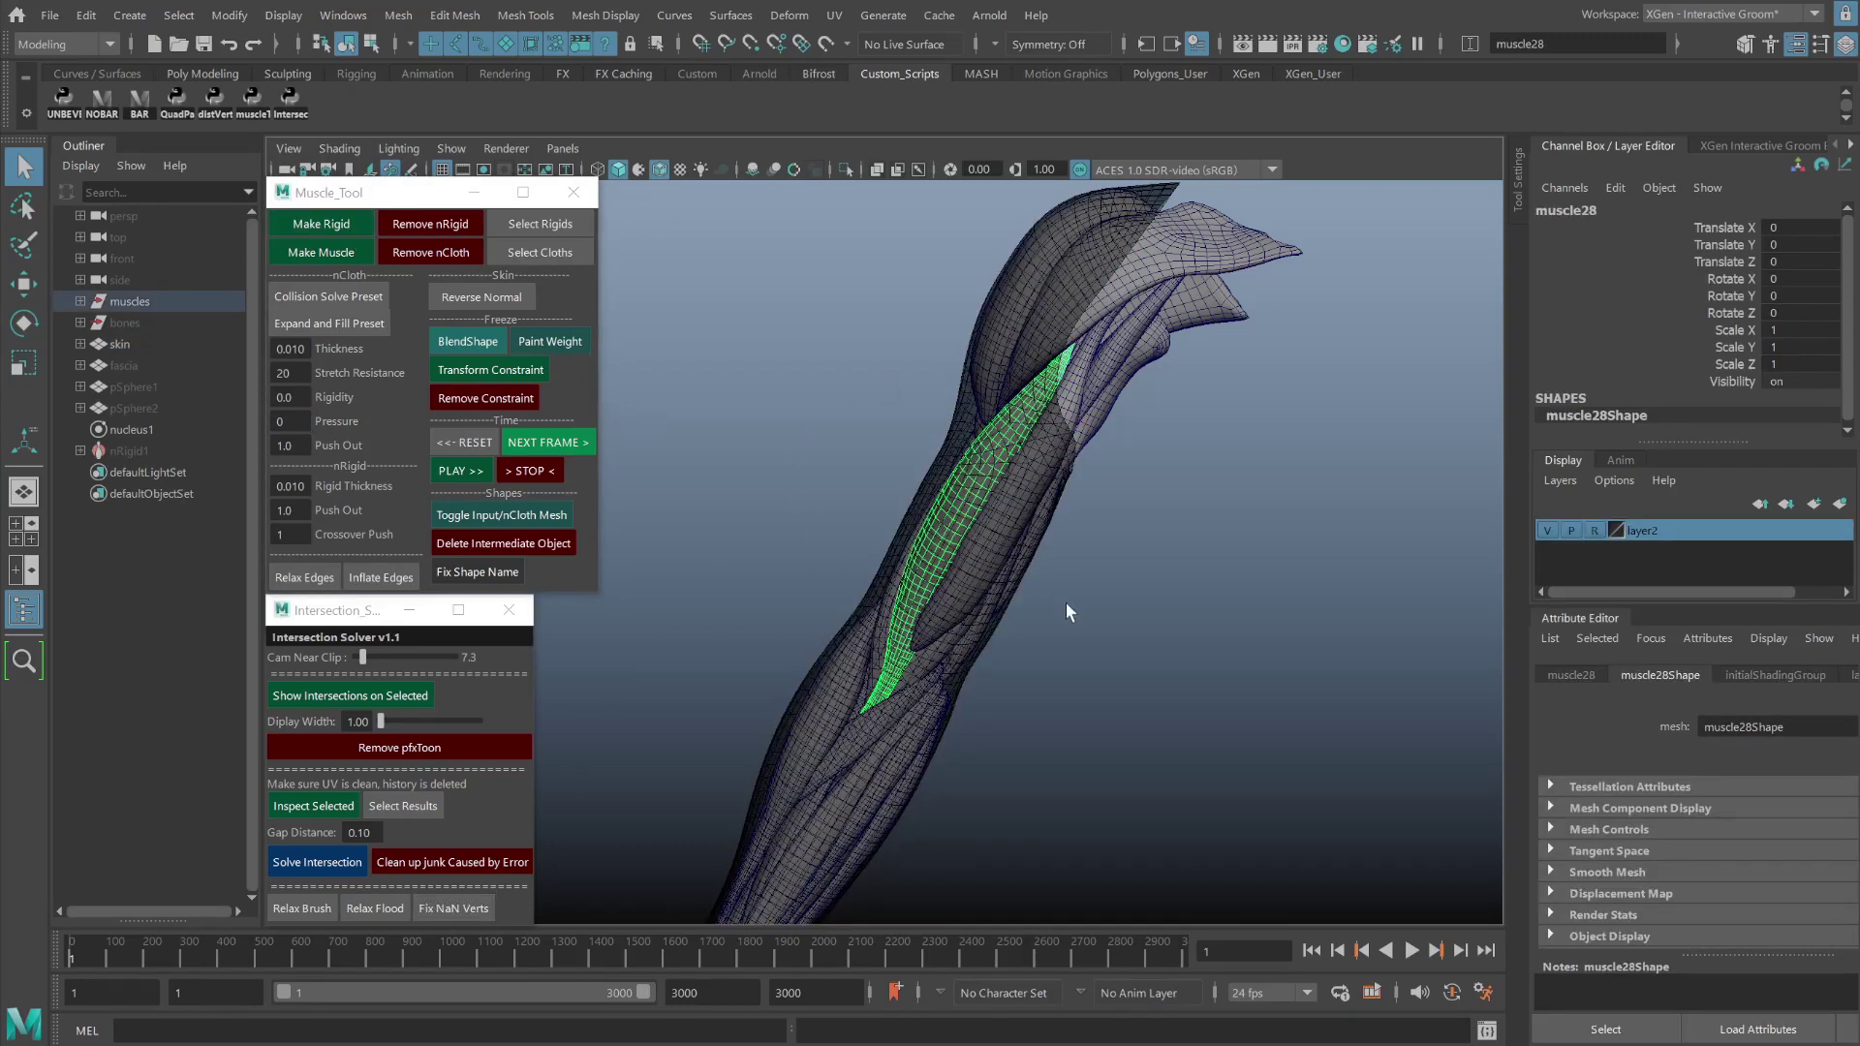
pyautogui.click(339, 251)
pyautogui.write('2')
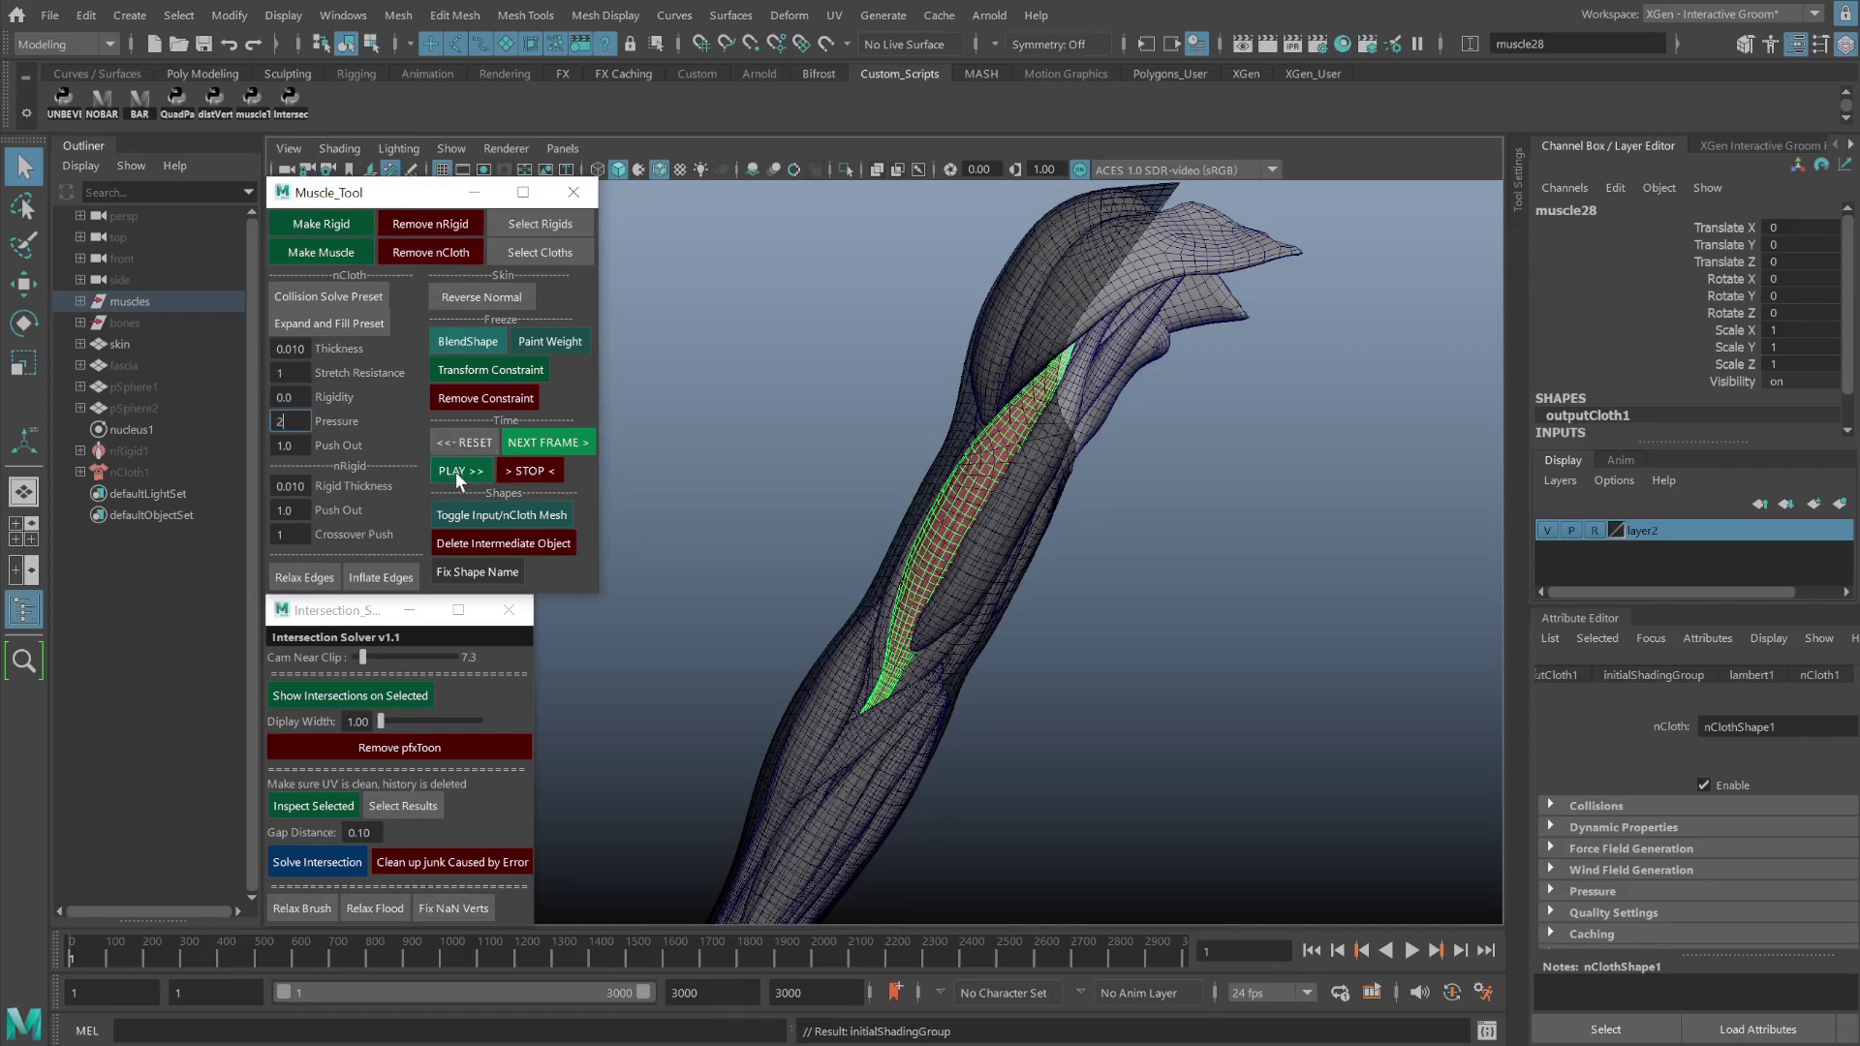
pyautogui.click(455, 473)
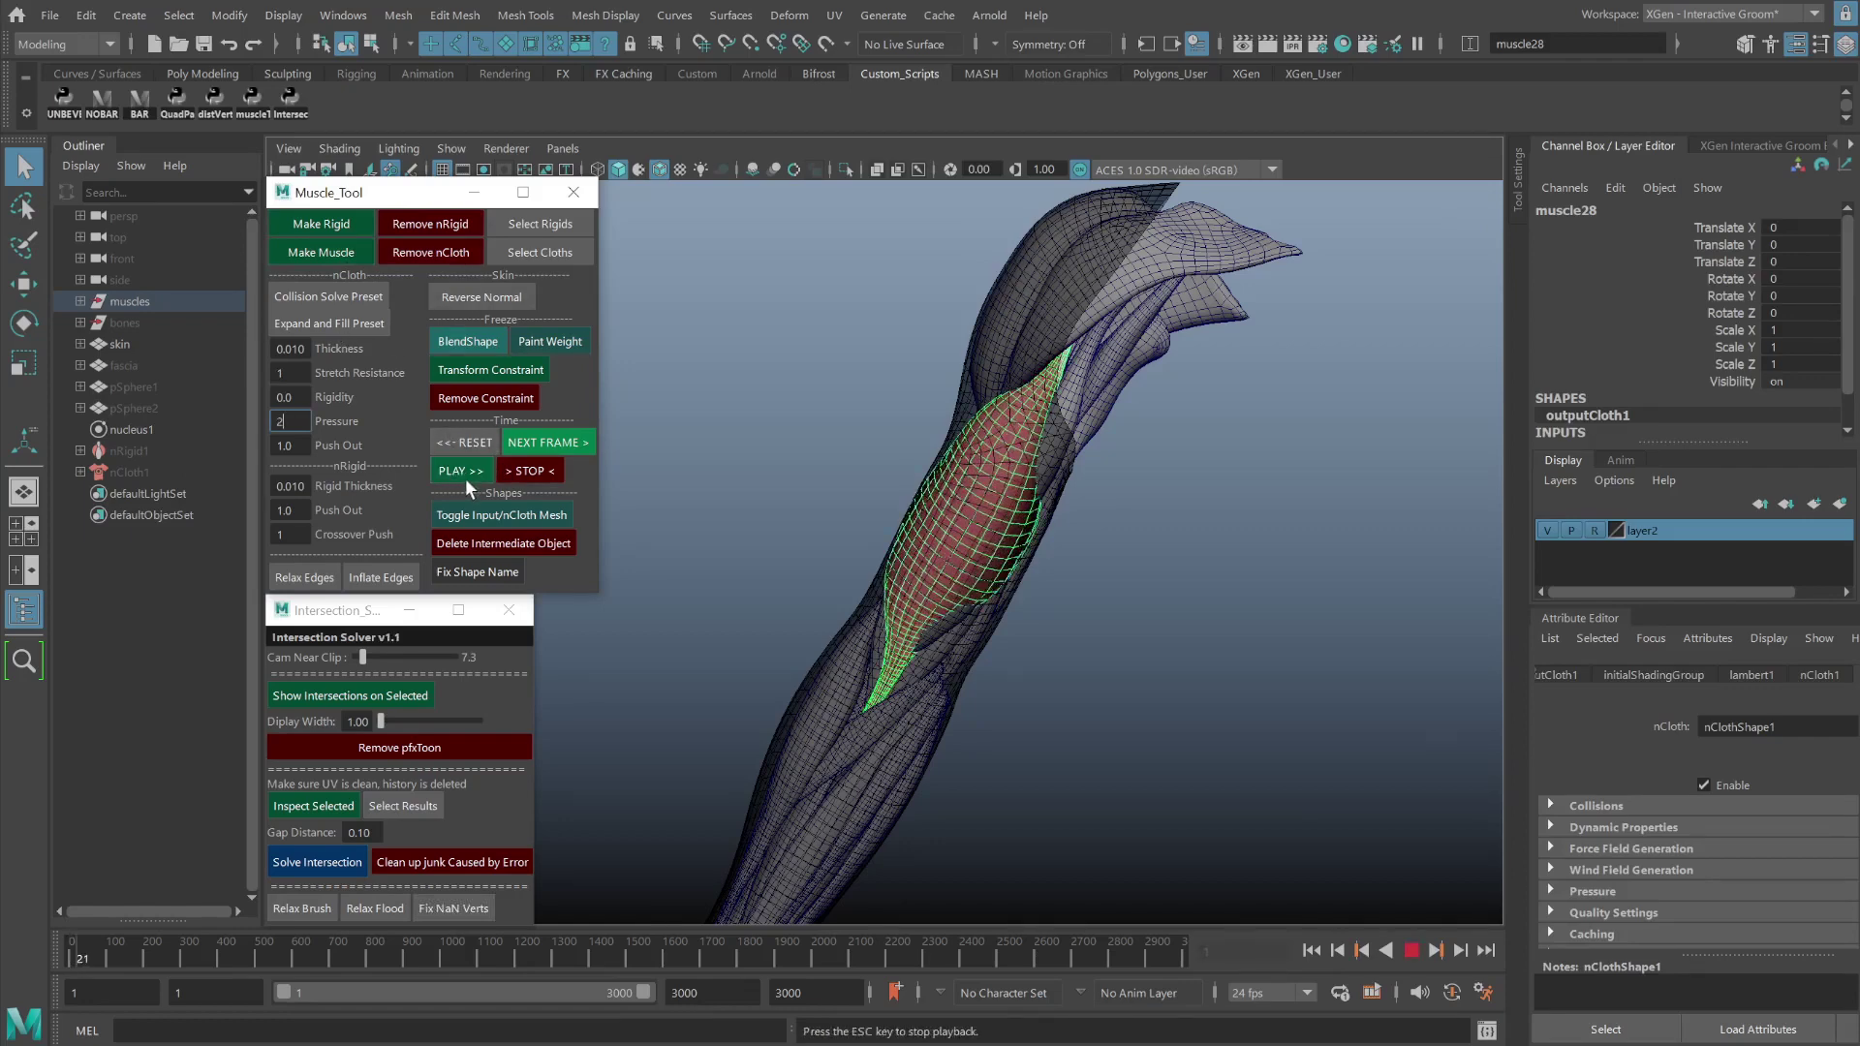
pyautogui.press('Escape')
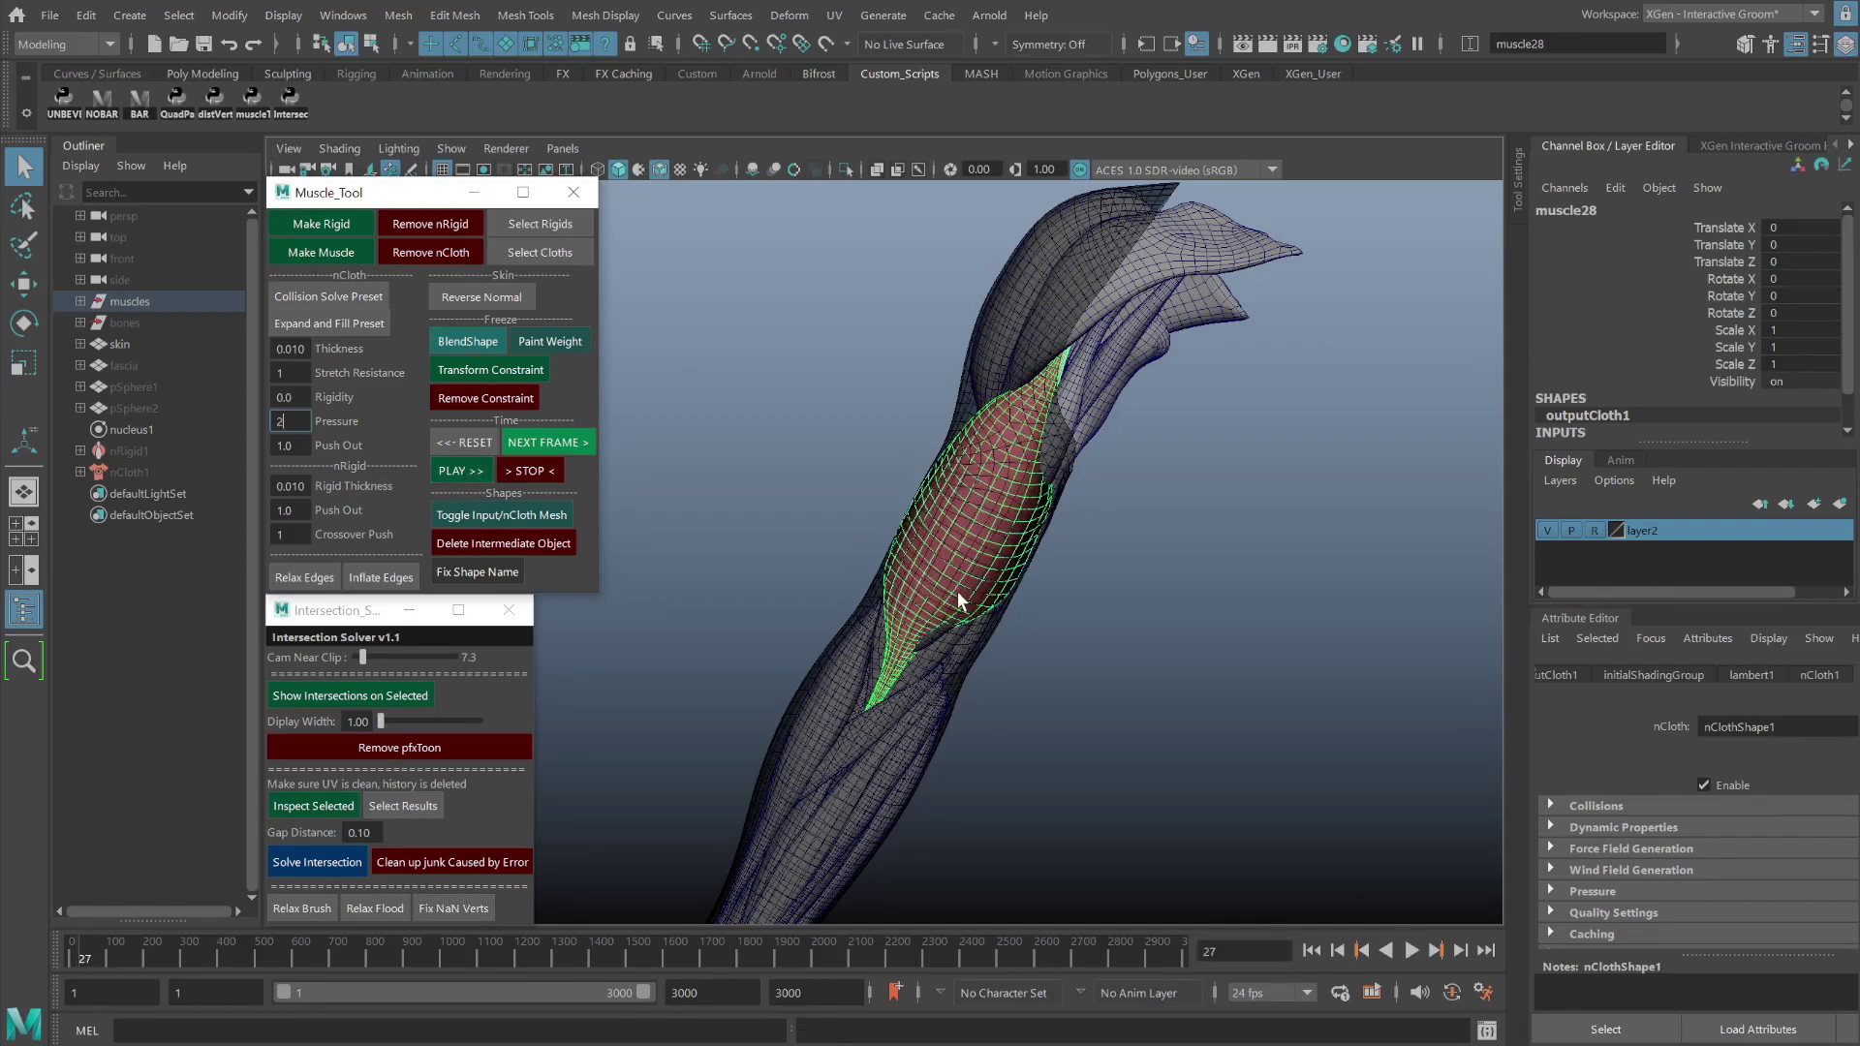
pyautogui.click(463, 442)
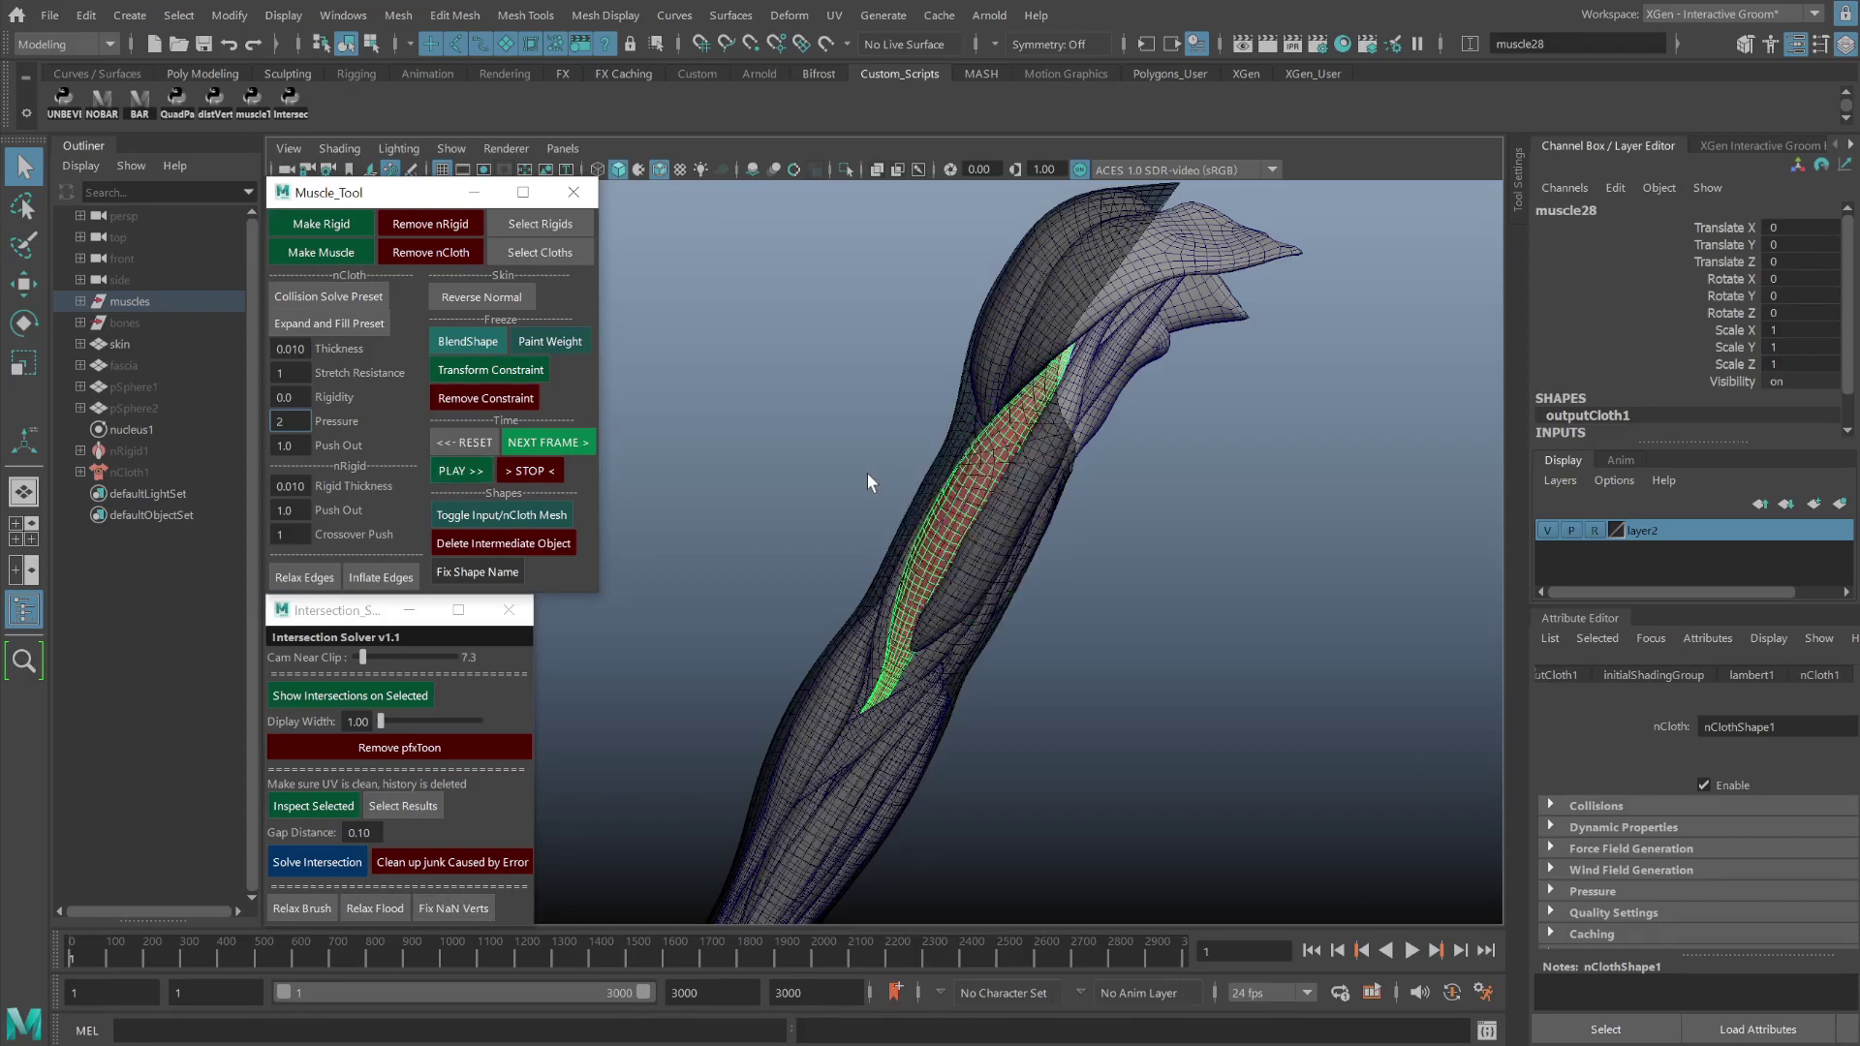
# Marquee-select the muscles surrounding muscle28 across the arm.
pyautogui.moveTo(868, 472); pyautogui.dragTo(1044, 546)
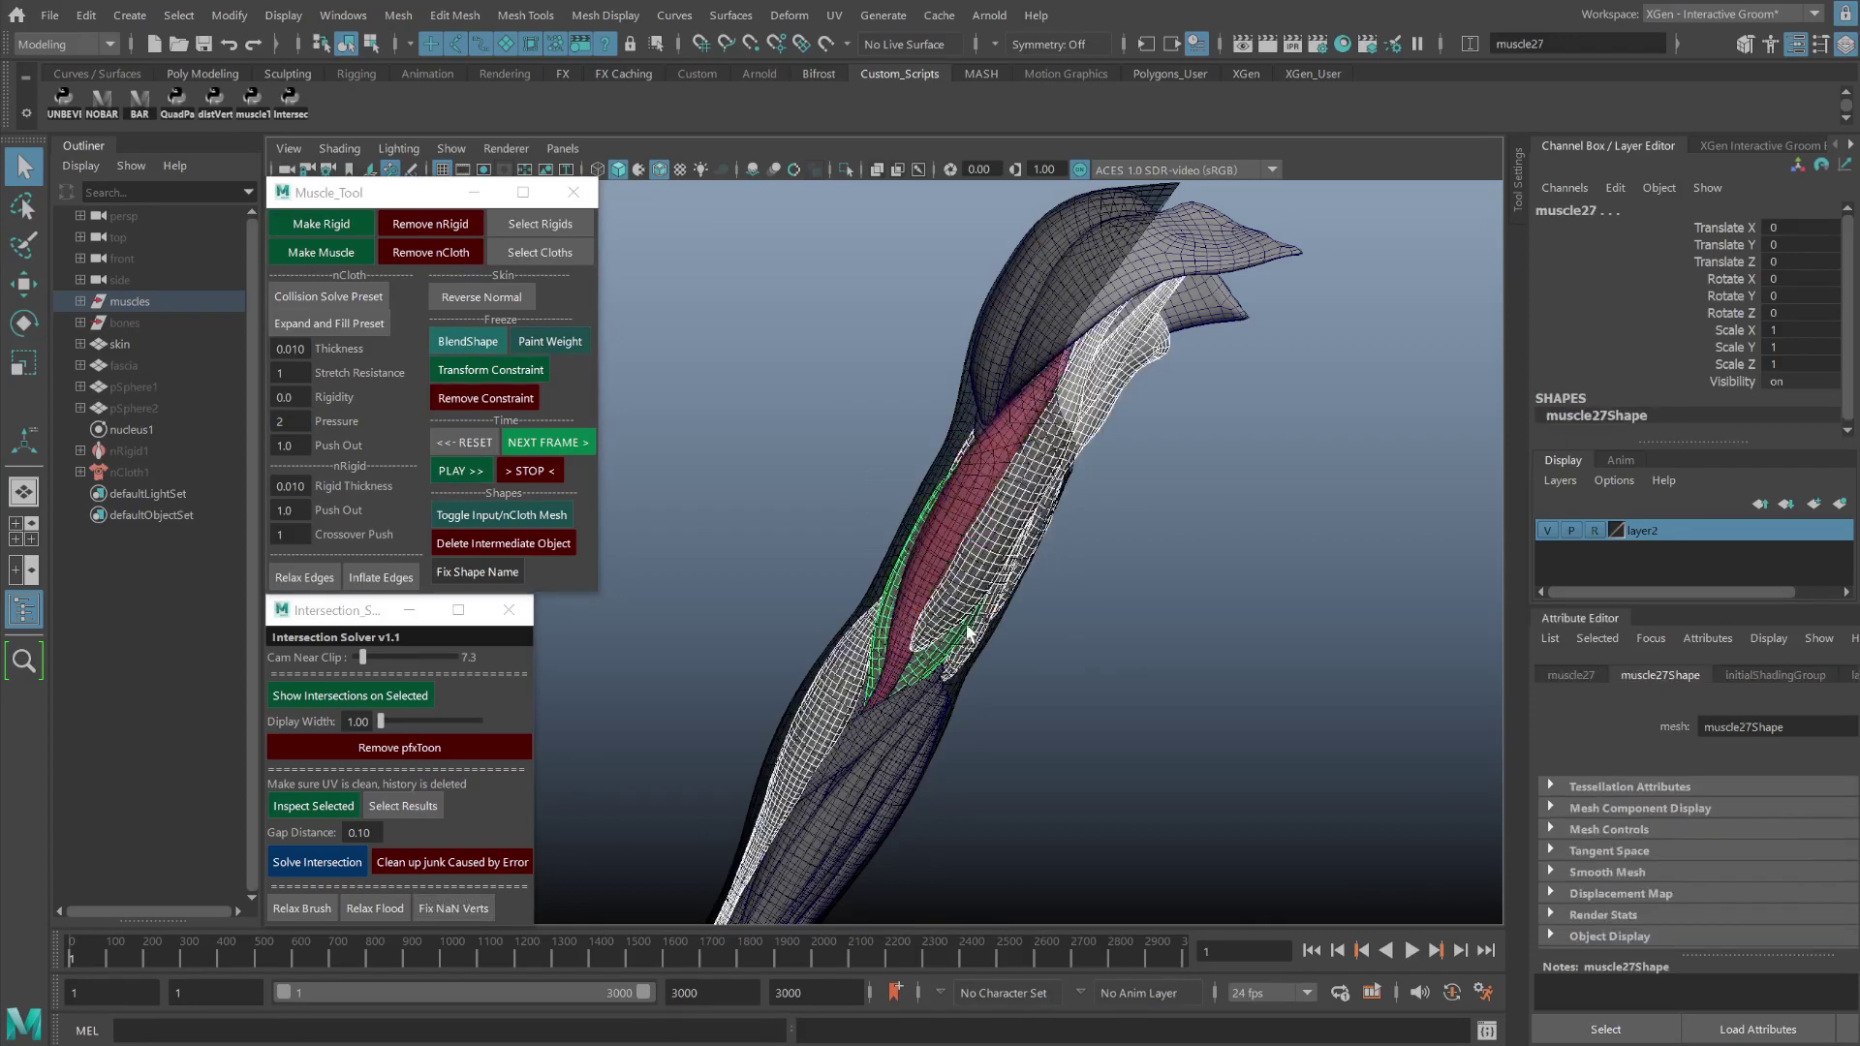
pyautogui.click(991, 238)
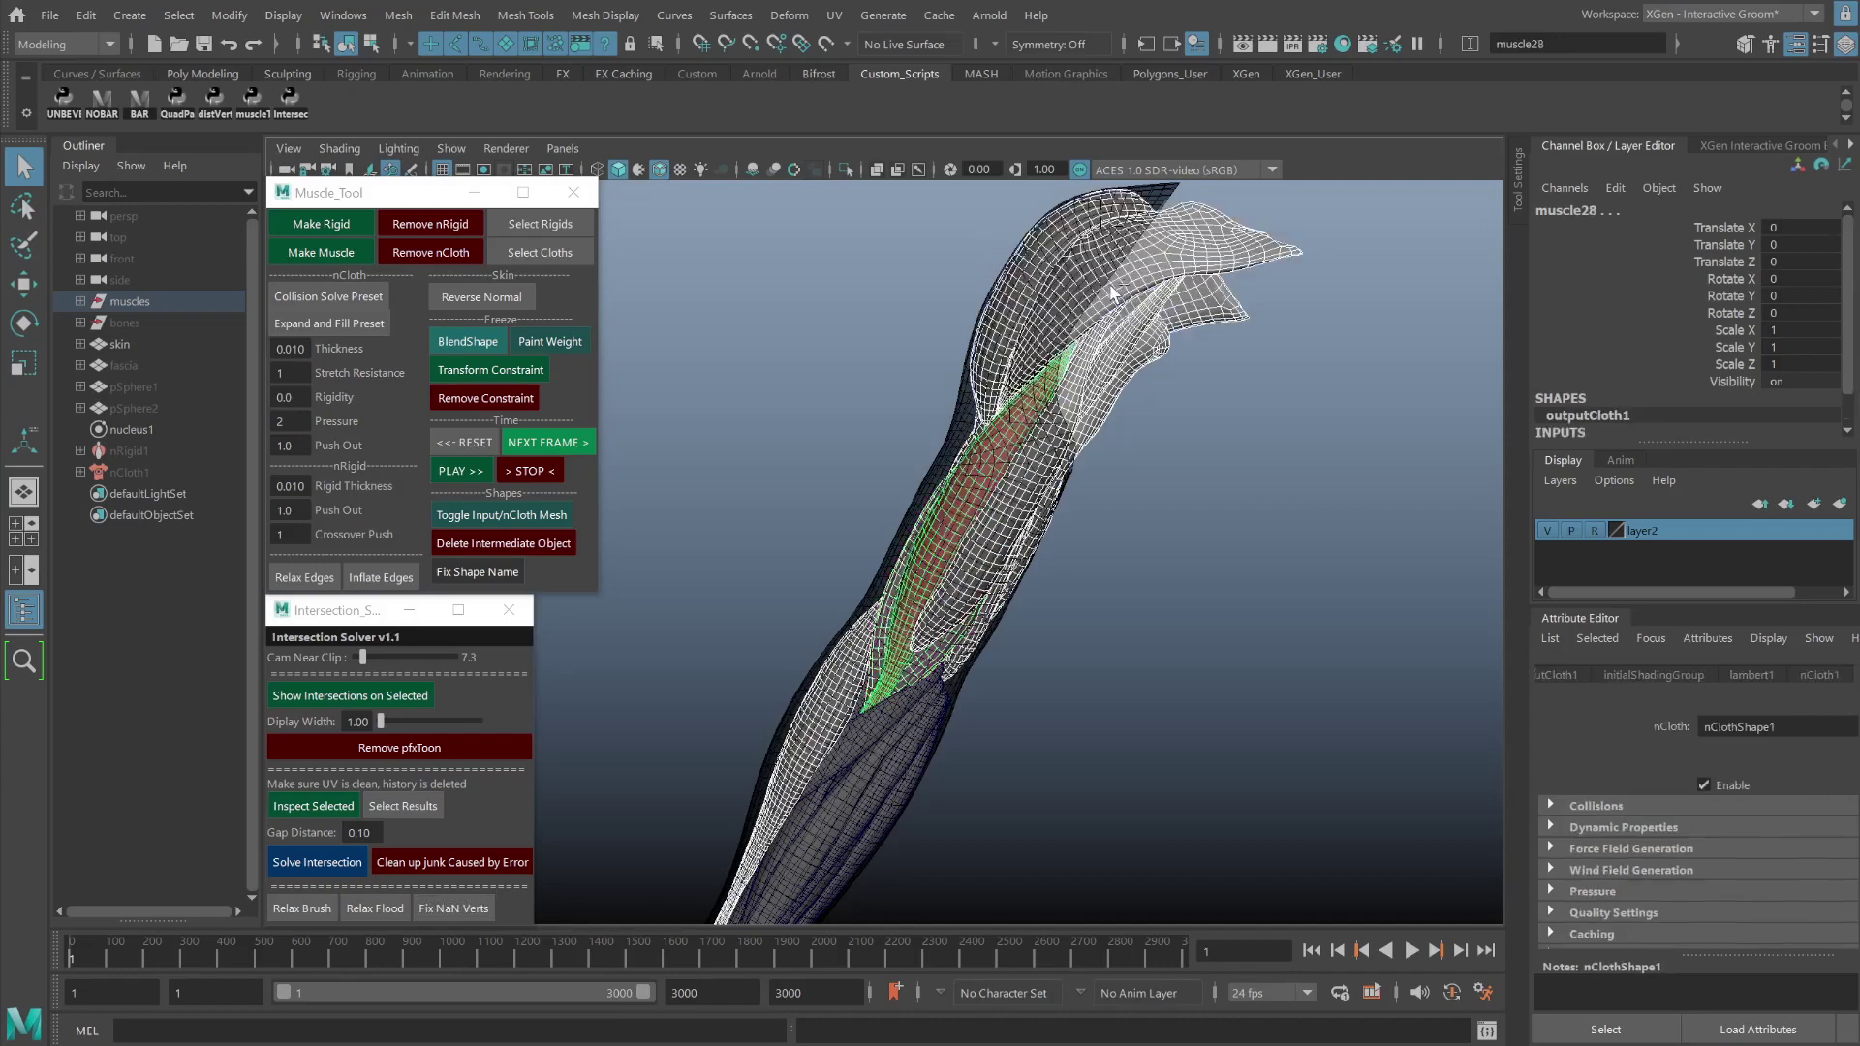
pyautogui.click(980, 469)
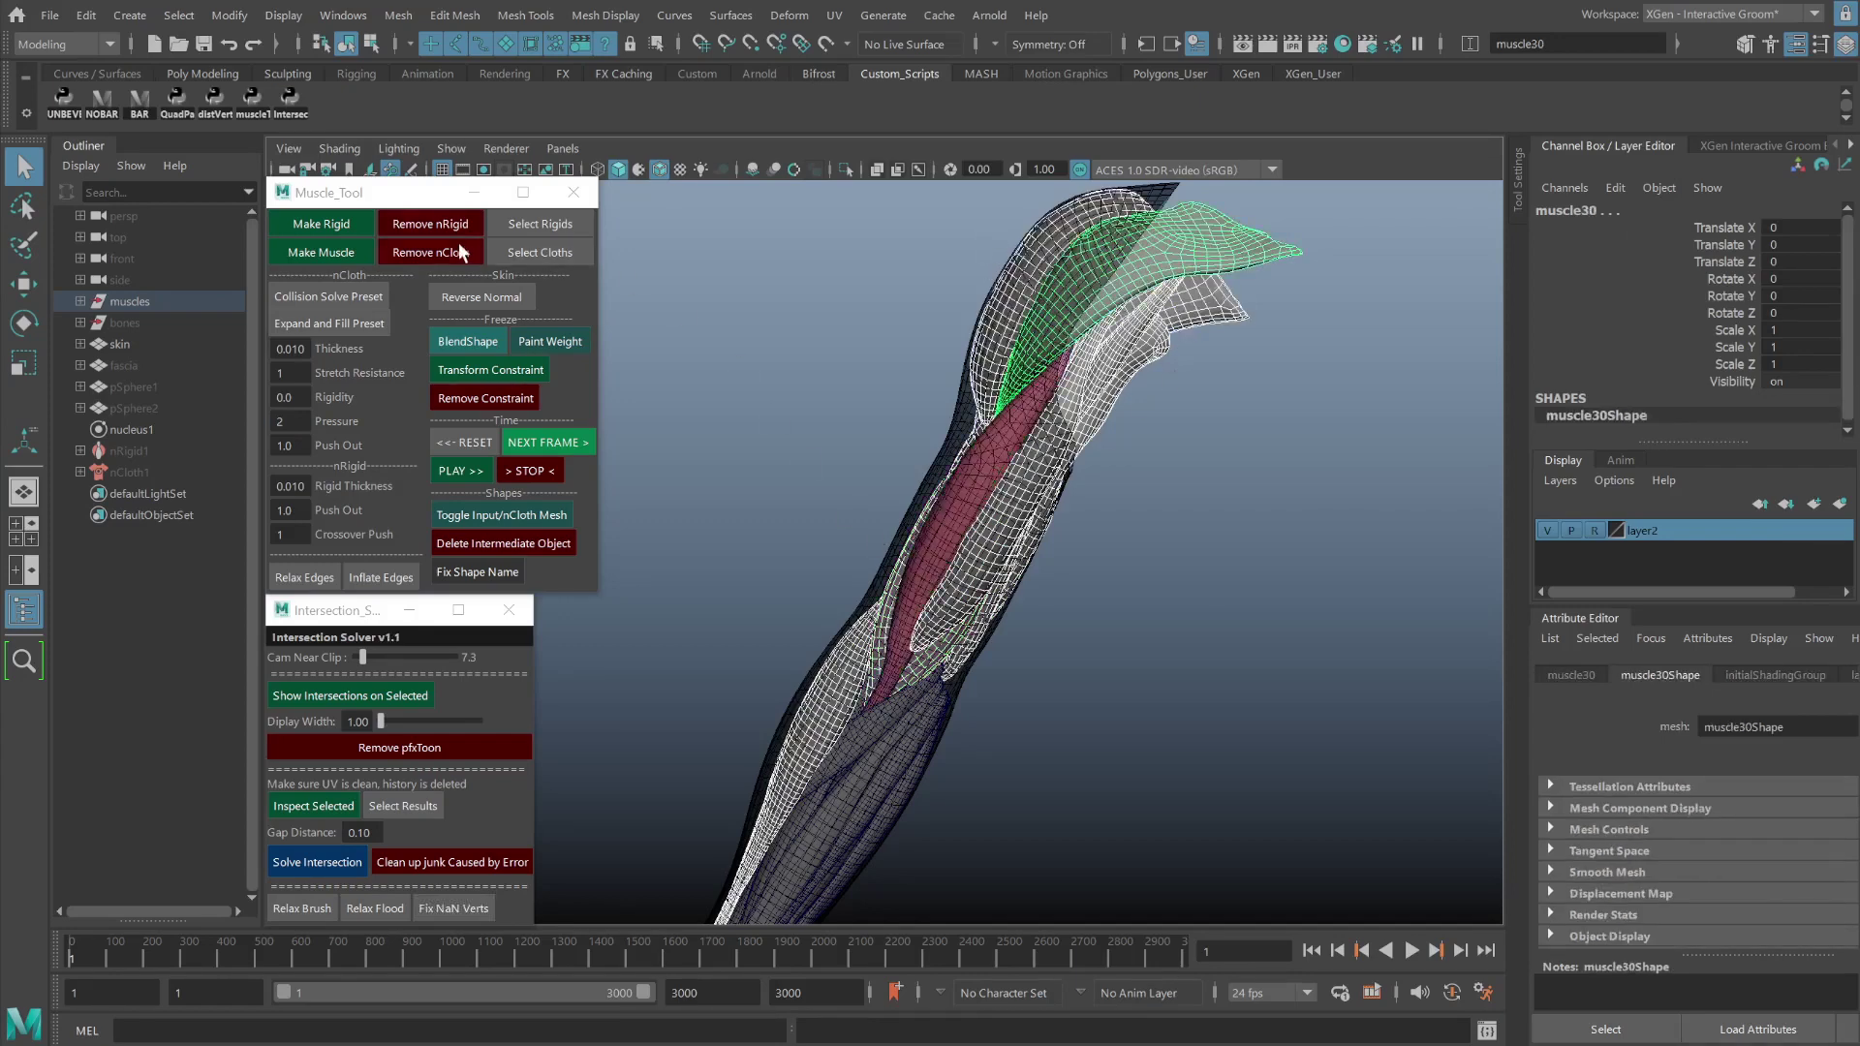
# Make the selected surrounding muscles rigid colliders and step the simulation forward four frames.
pyautogui.click(310, 225)
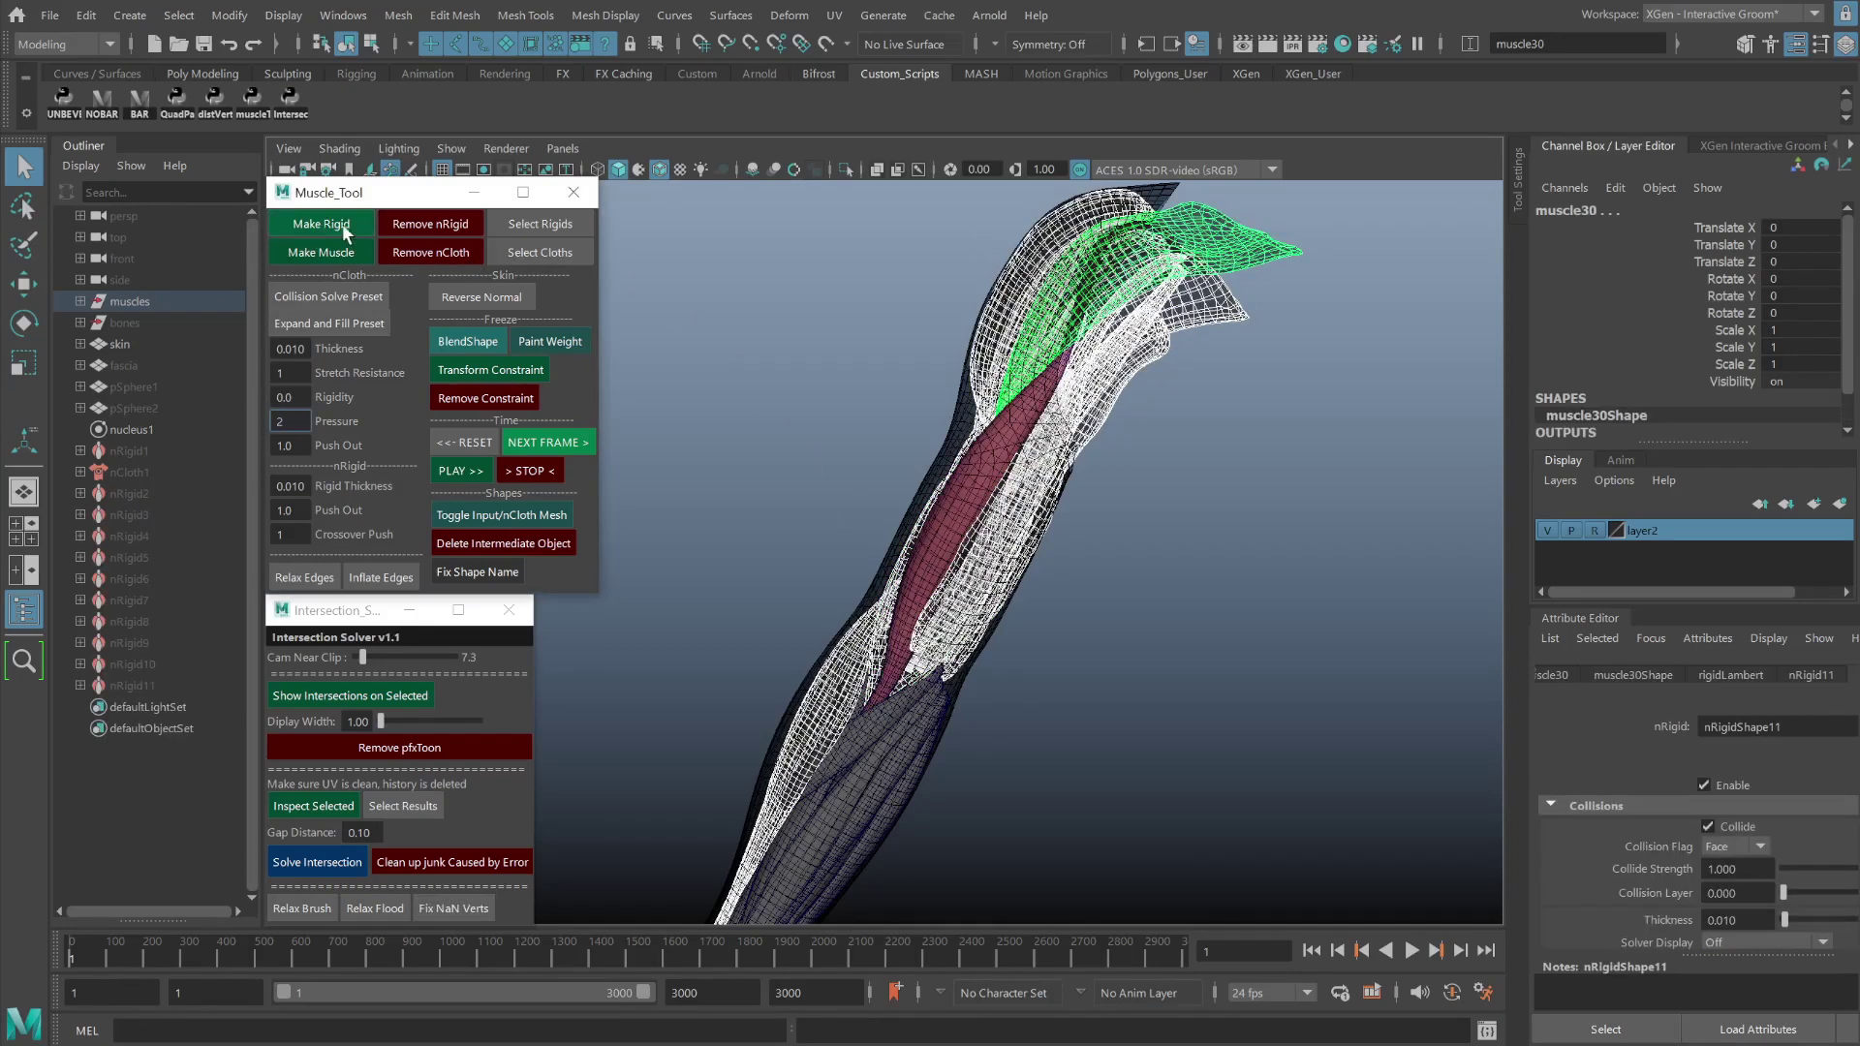
pyautogui.click(828, 357)
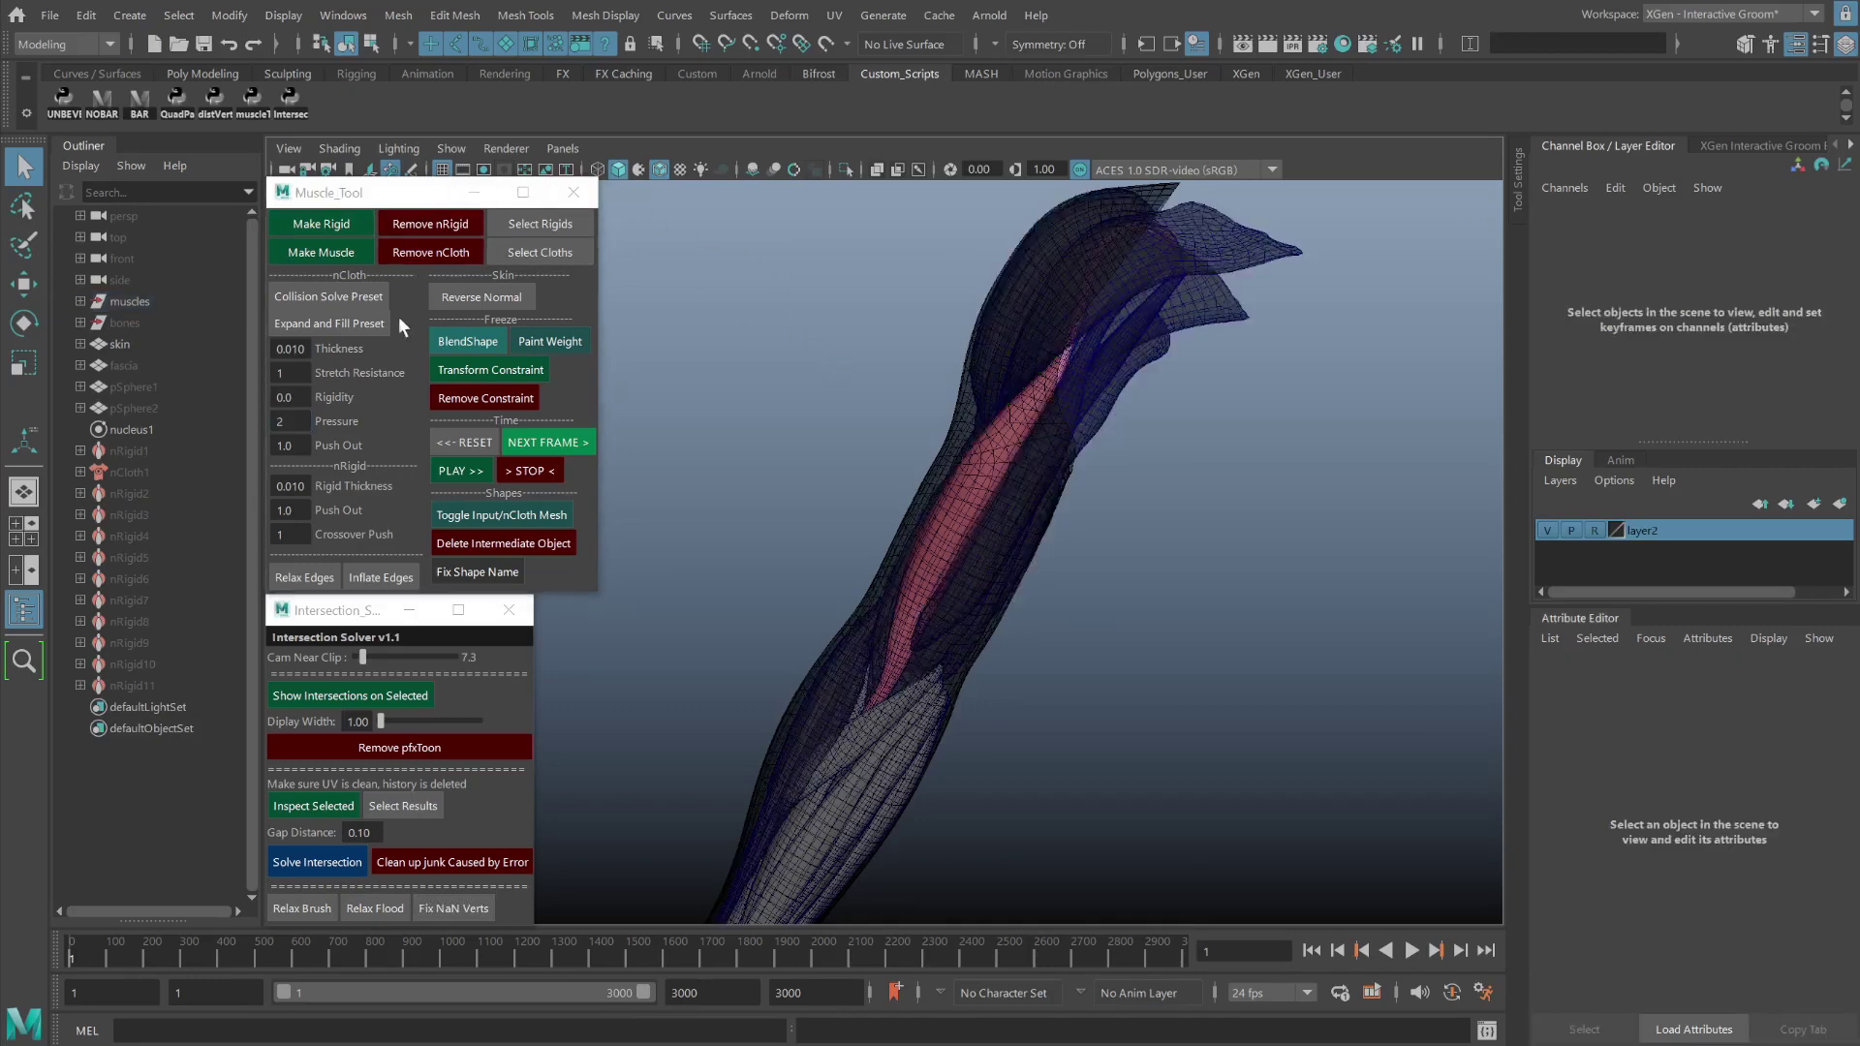
pyautogui.click(565, 442)
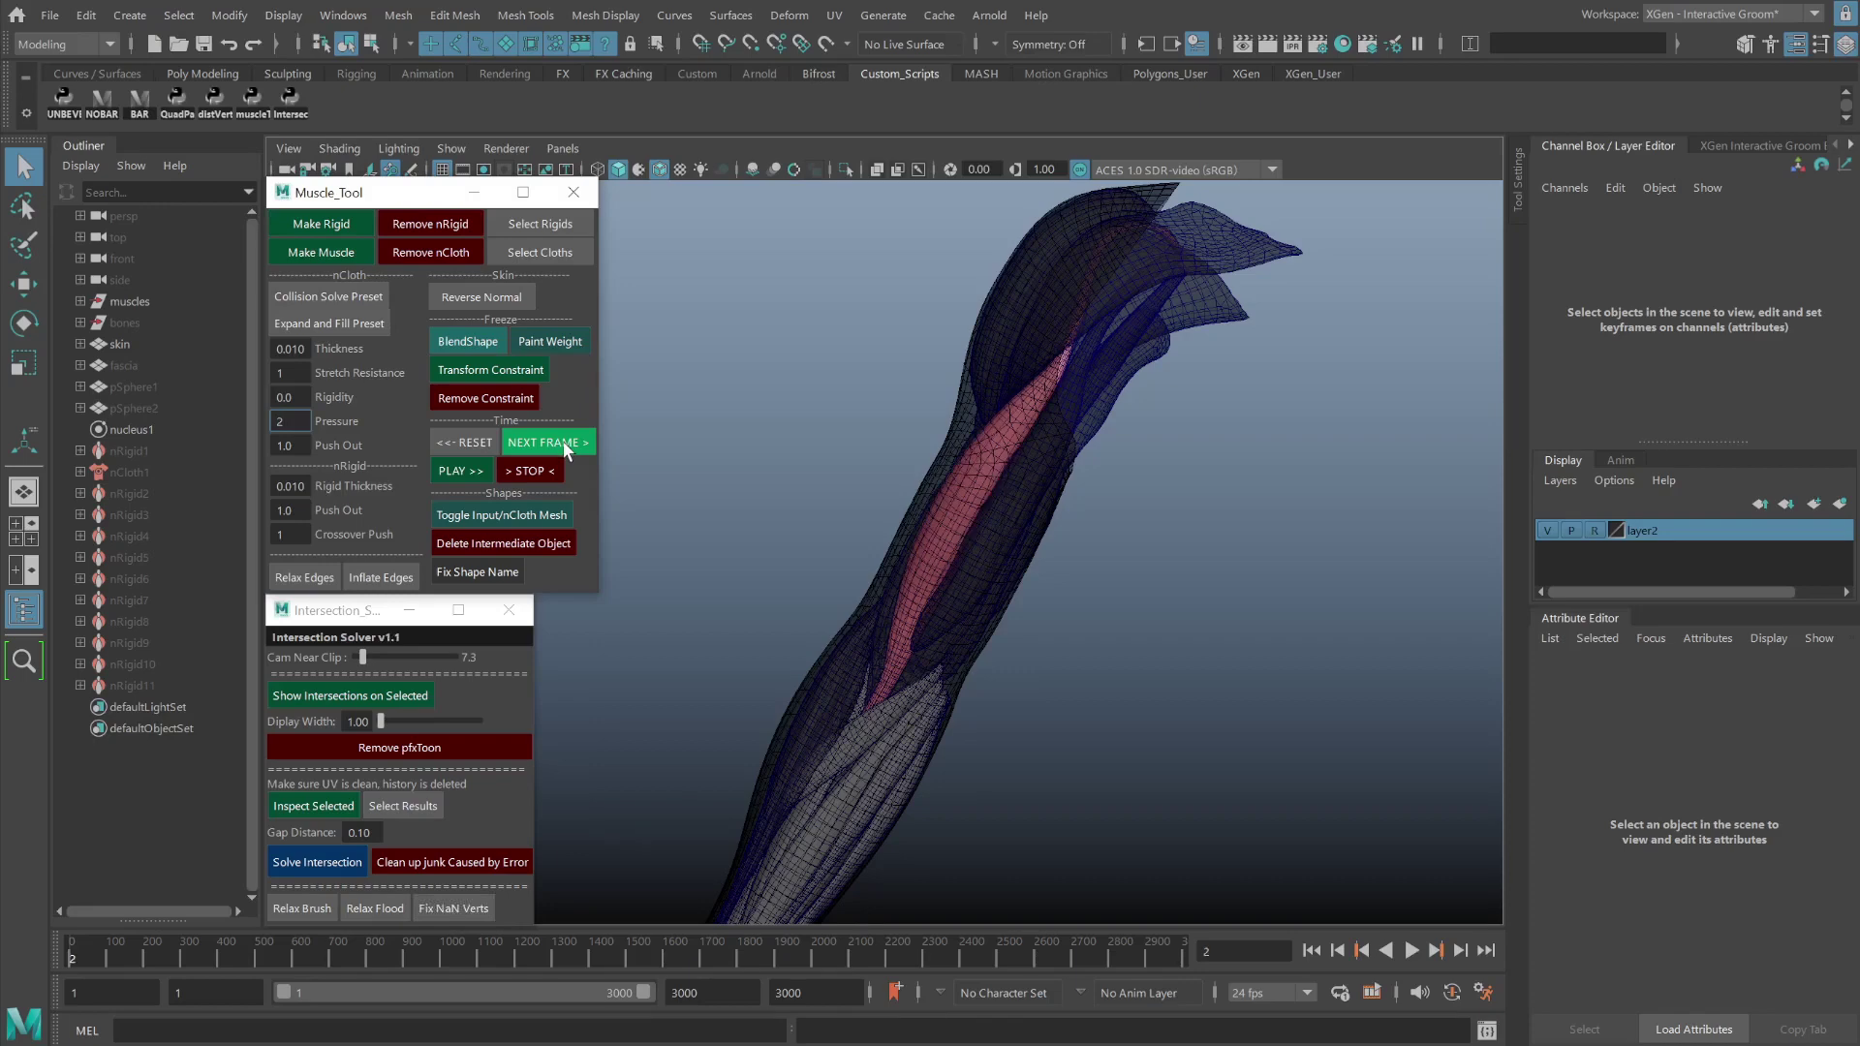
pyautogui.click(564, 442)
pyautogui.click(565, 442)
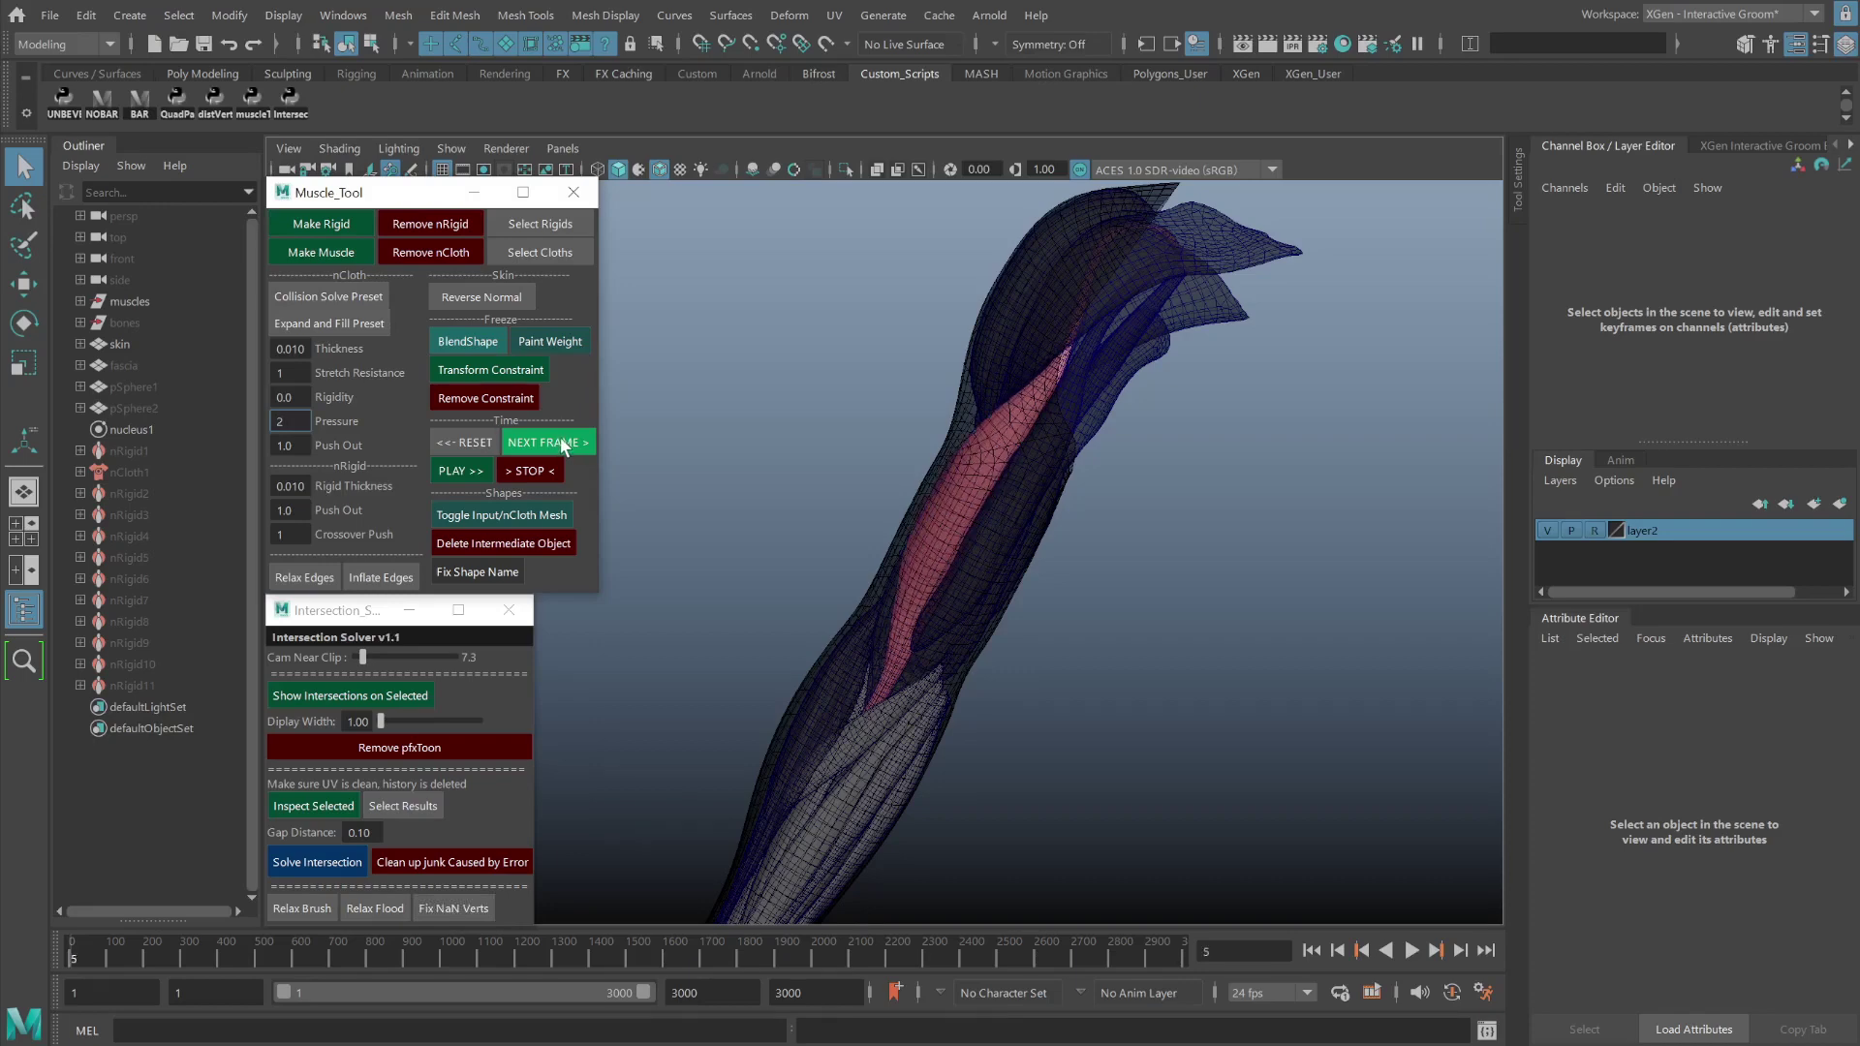
pyautogui.click(562, 438)
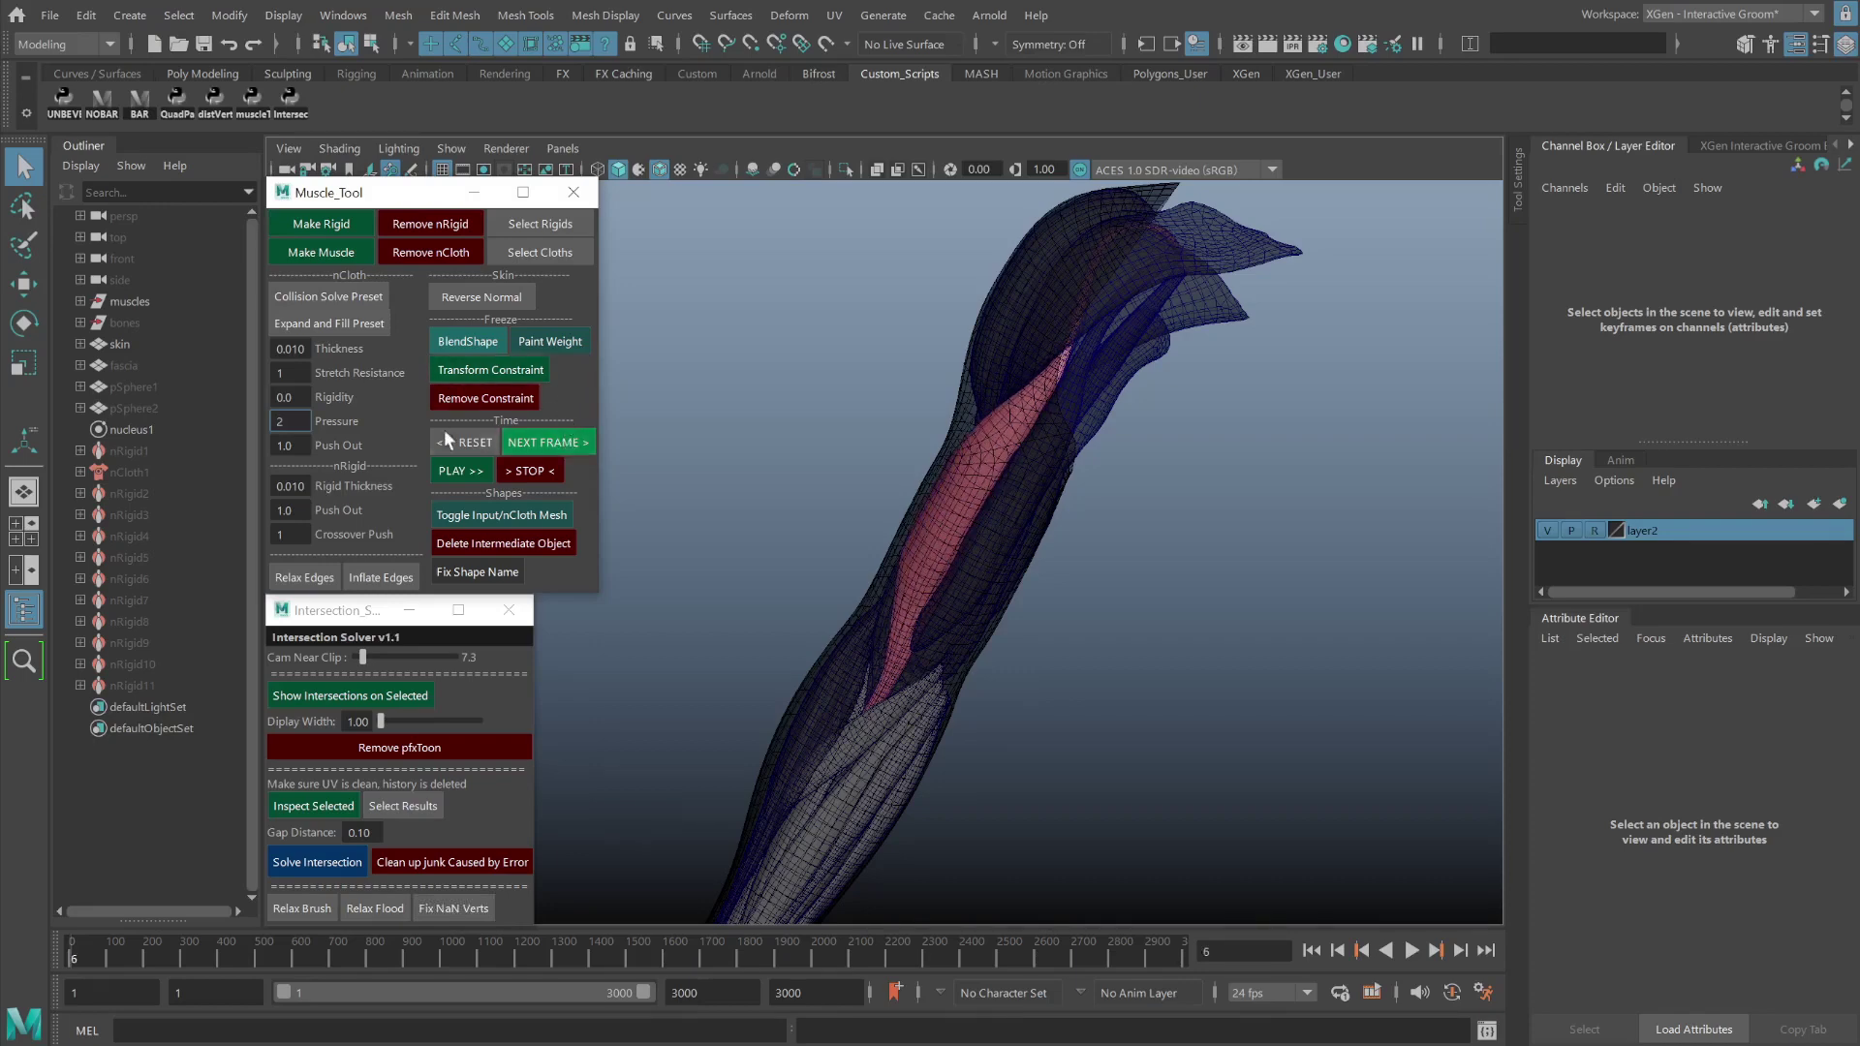
# Play the simulation to frame 21, orbit to inspect the arm, then reset to frame 1.
pyautogui.click(461, 470)
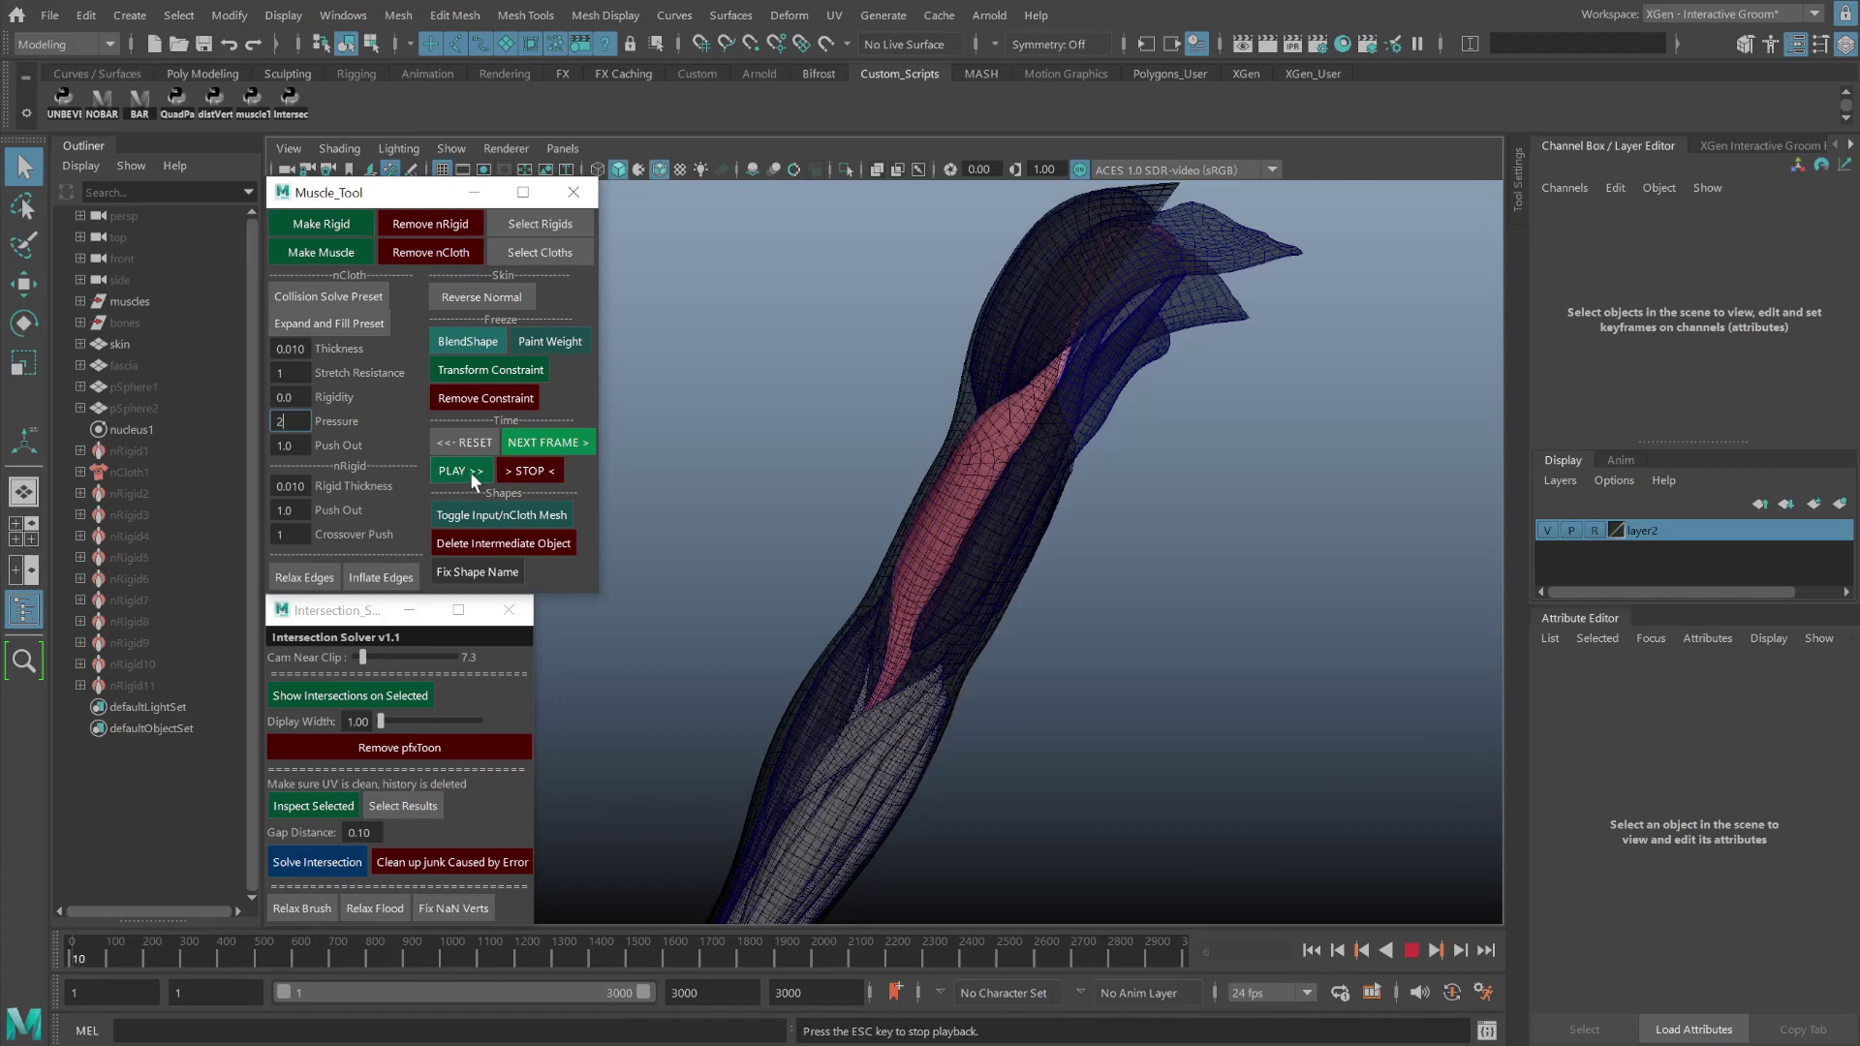
pyautogui.press('Escape')
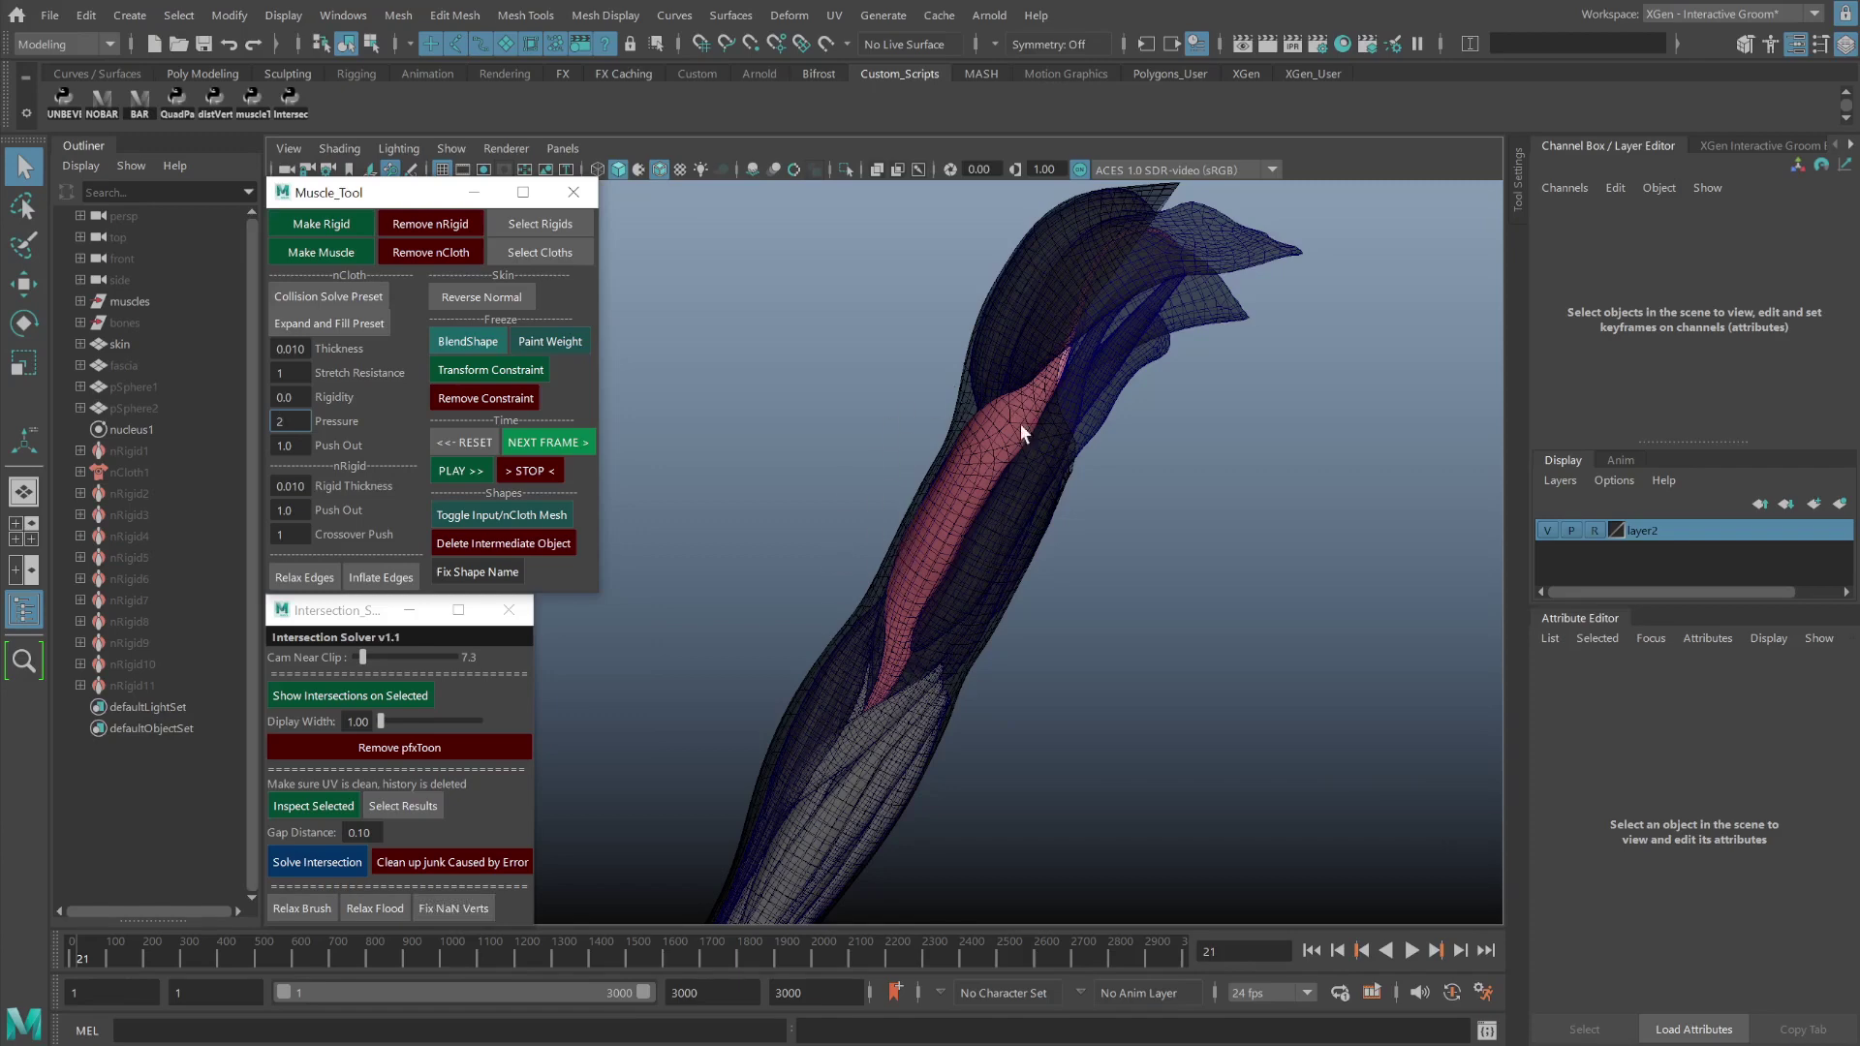
pyautogui.moveTo(1023, 544)
pyautogui.keyDown('alt'); pyautogui.mouseDown()
pyautogui.moveTo(950, 536)
pyautogui.moveTo(1041, 625)
pyautogui.mouseUp(); pyautogui.keyUp('alt')
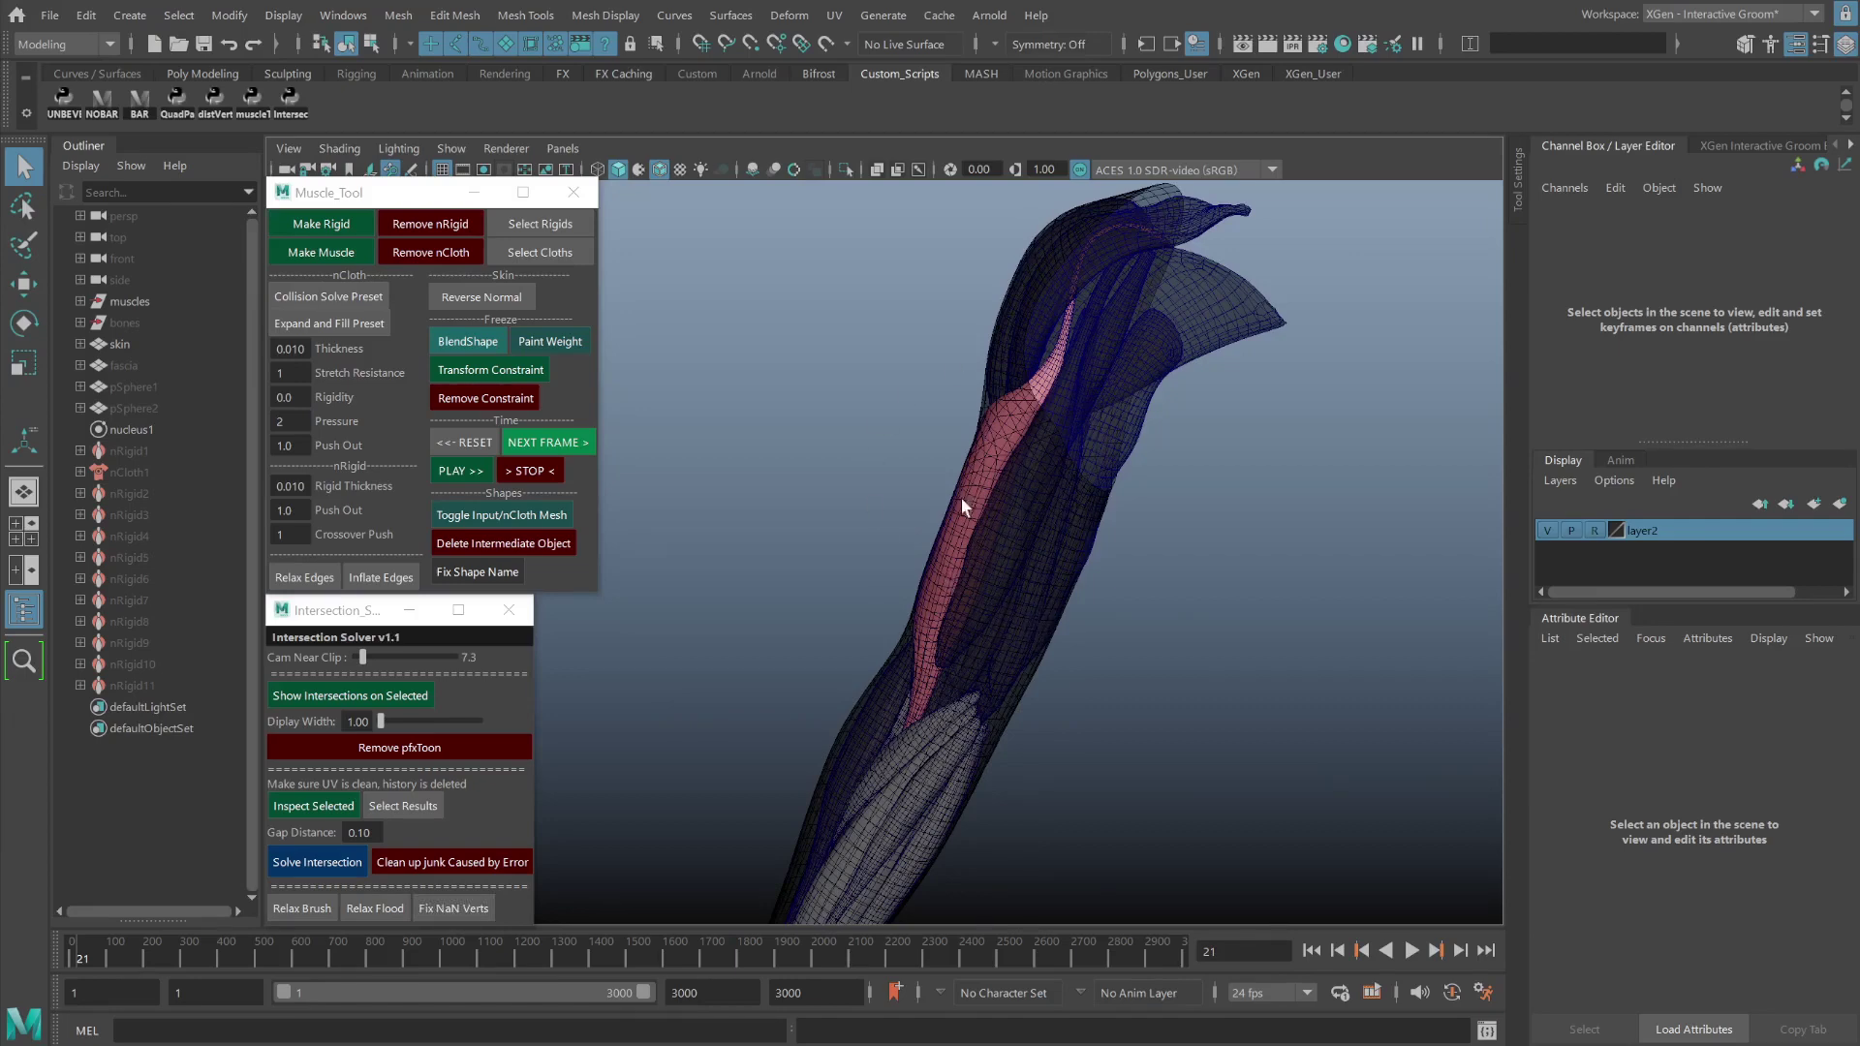
pyautogui.click(462, 443)
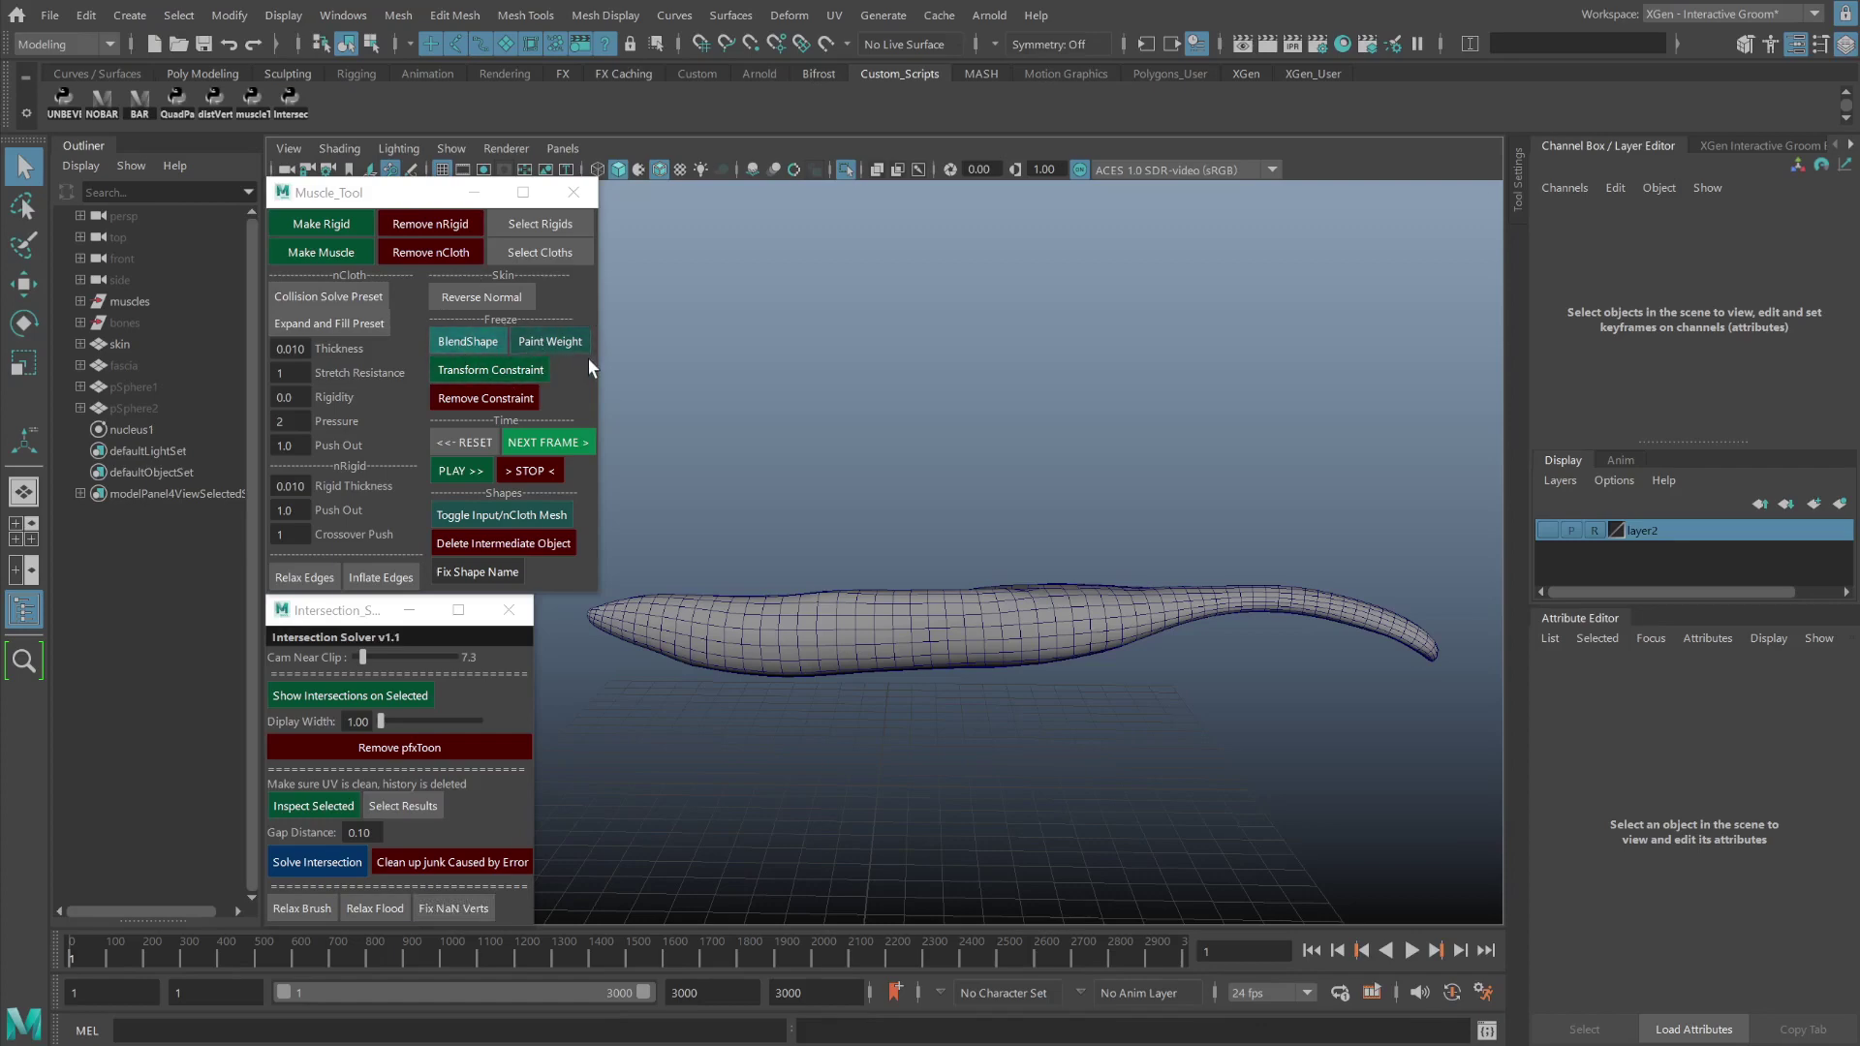
# Make muscle32 an nCloth muscle and paint smoothed inflation weights across its middle.
pyautogui.moveTo(852, 518); pyautogui.dragTo(932, 632)
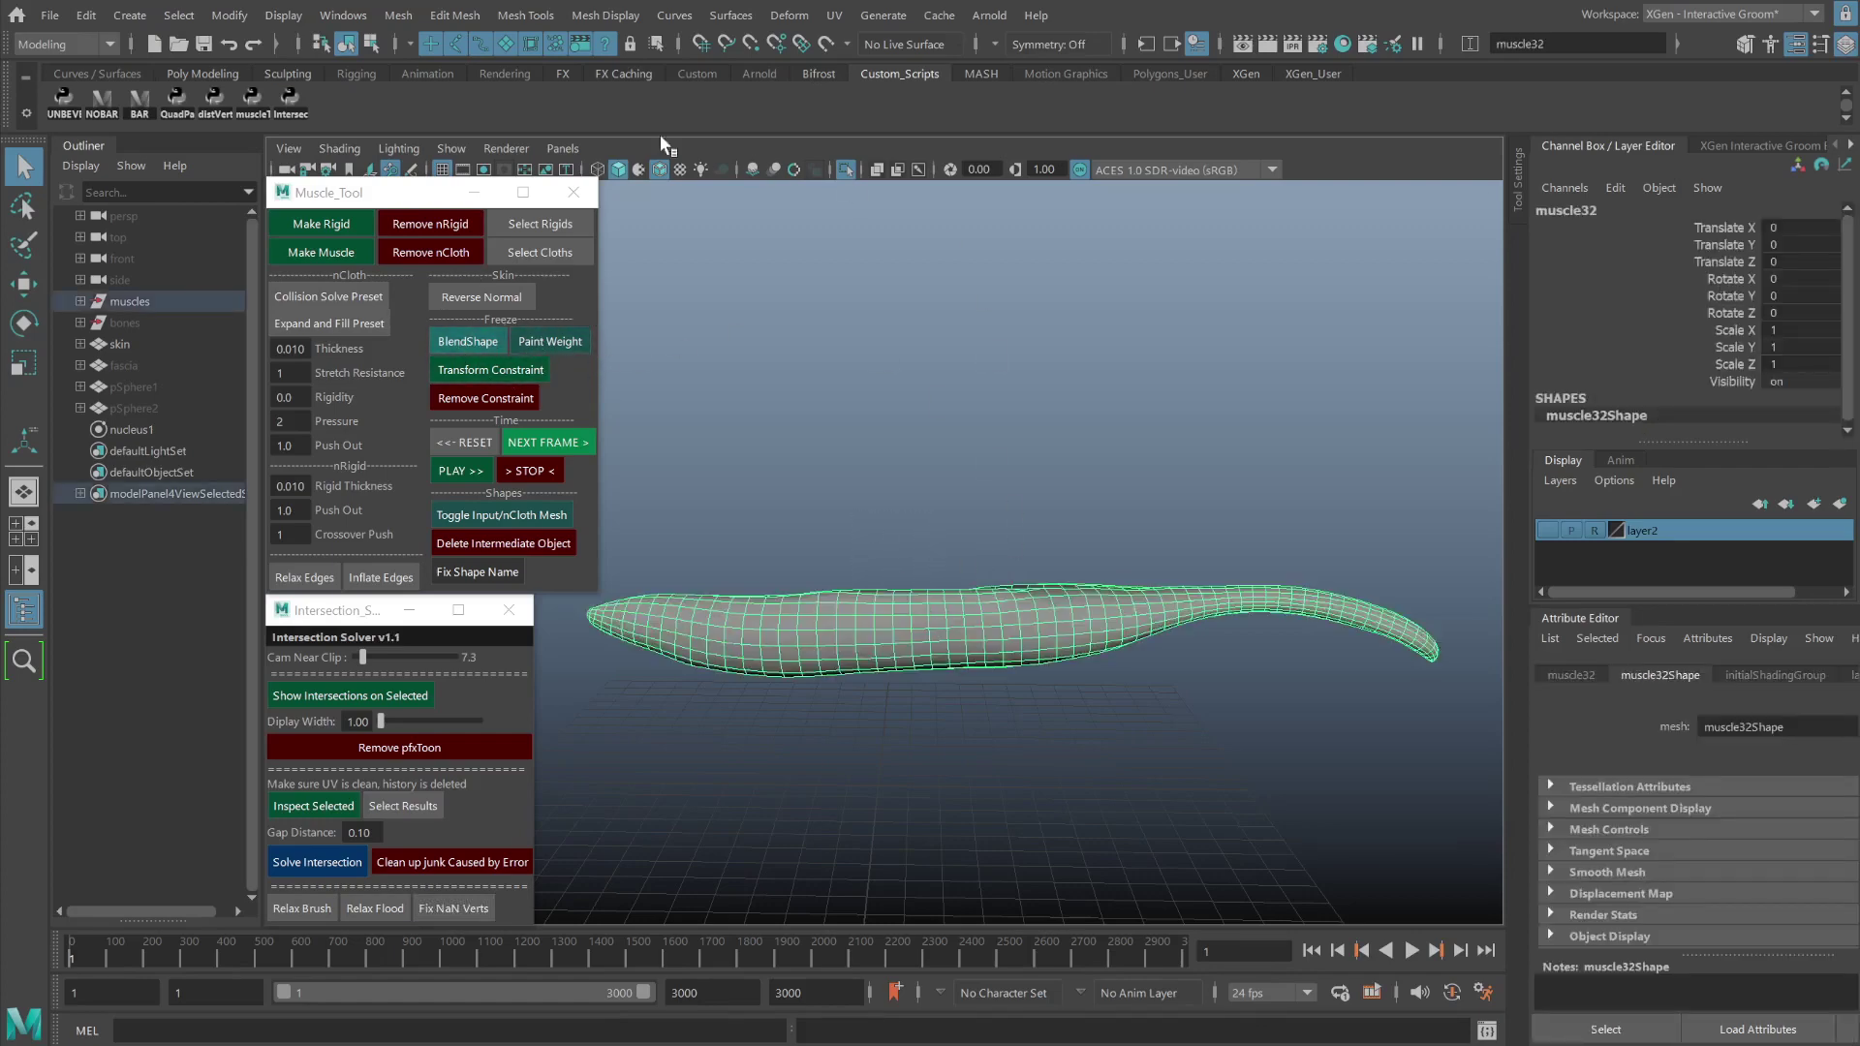
pyautogui.click(323, 251)
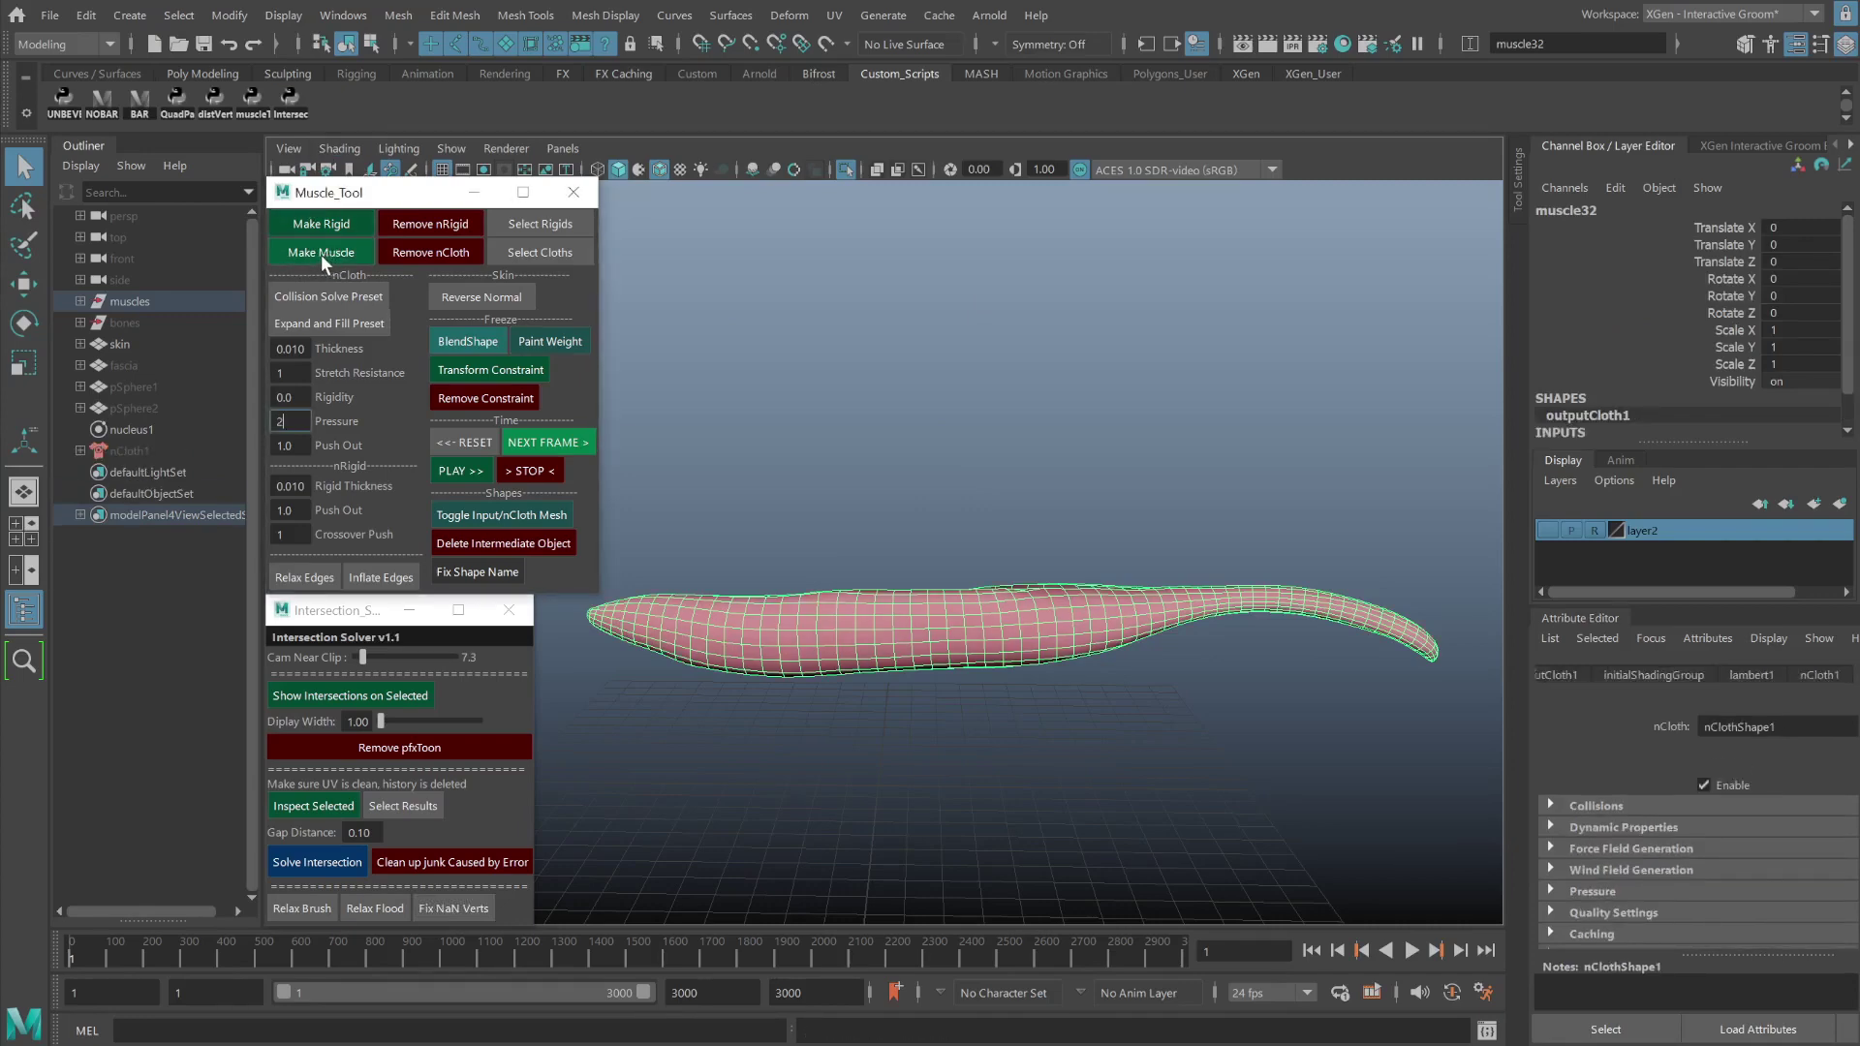
pyautogui.click(467, 341)
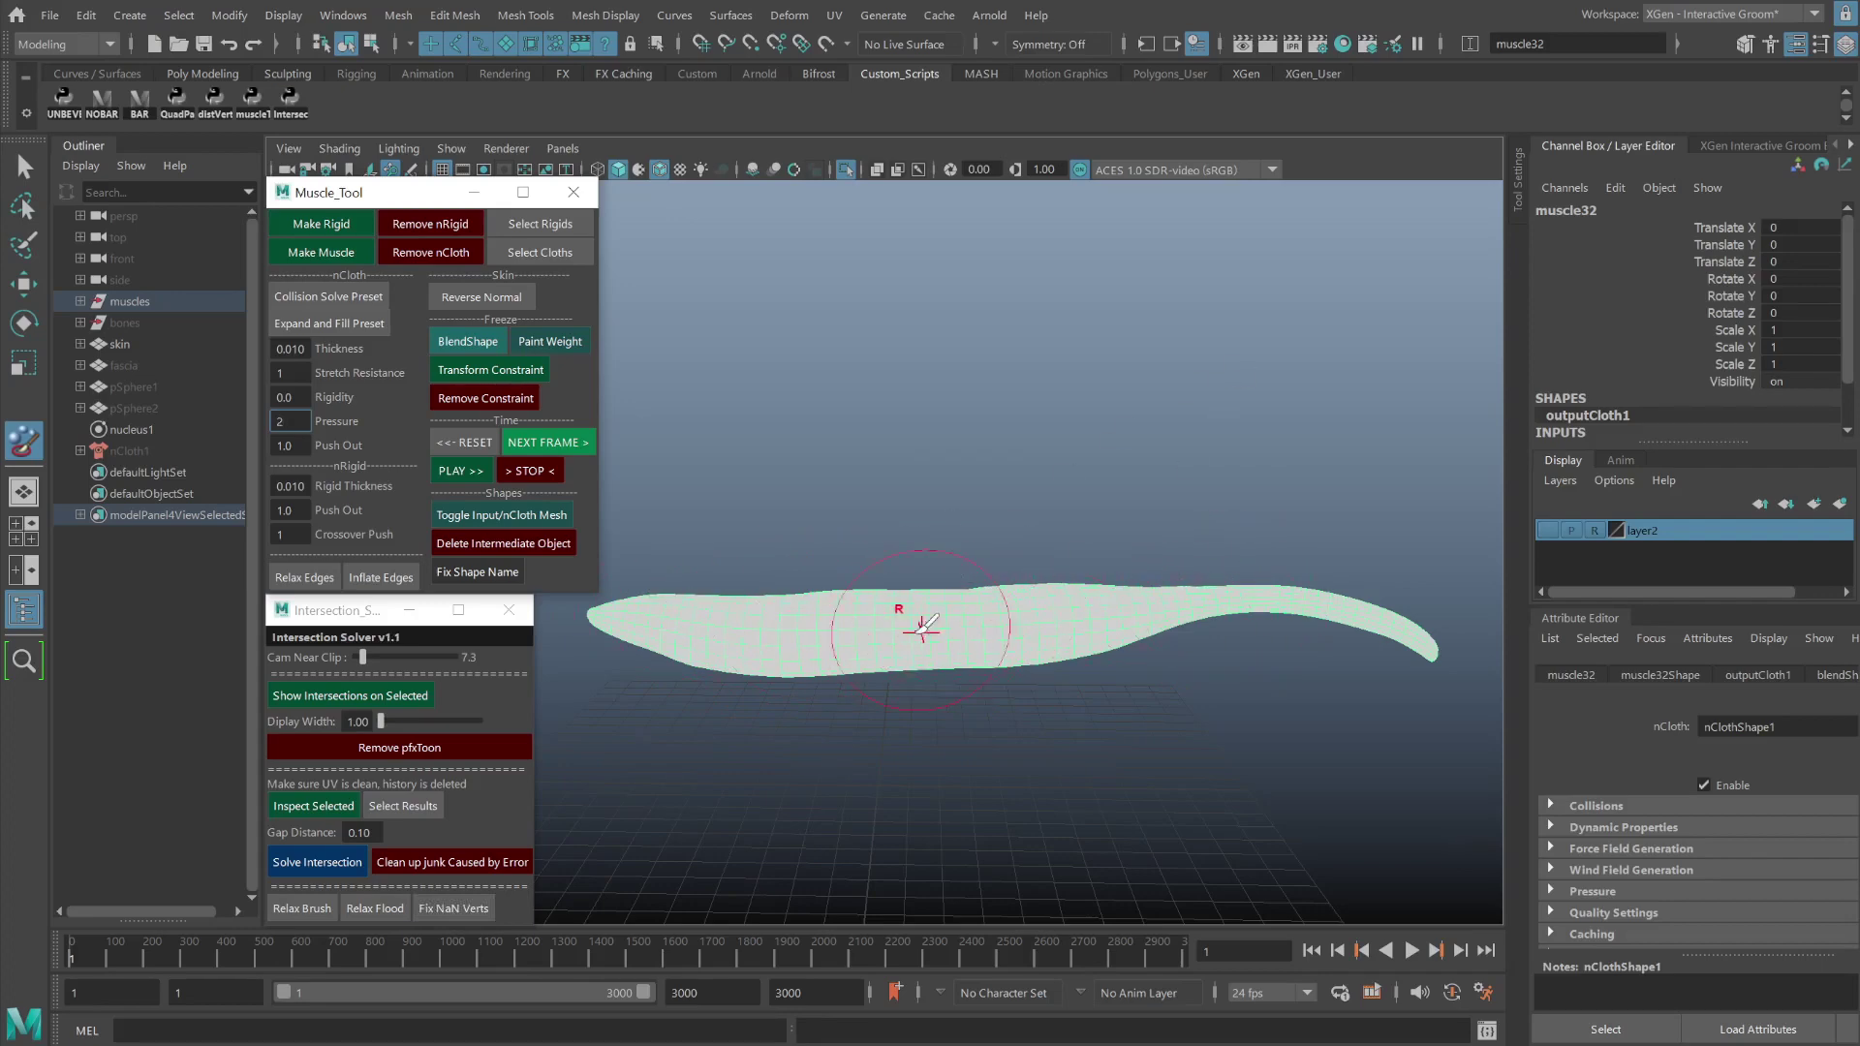
pyautogui.moveTo(922, 627)
pyautogui.mouseDown()
pyautogui.moveTo(817, 624)
pyautogui.moveTo(818, 643)
pyautogui.moveTo(889, 607)
pyautogui.moveTo(829, 631)
pyautogui.moveTo(955, 643)
pyautogui.mouseUp()
pyautogui.moveTo(726, 632)
pyautogui.keyDown('shift'); pyautogui.mouseDown()
pyautogui.moveTo(980, 610)
pyautogui.moveTo(911, 644)
pyautogui.mouseUp(); pyautogui.keyUp('shift')
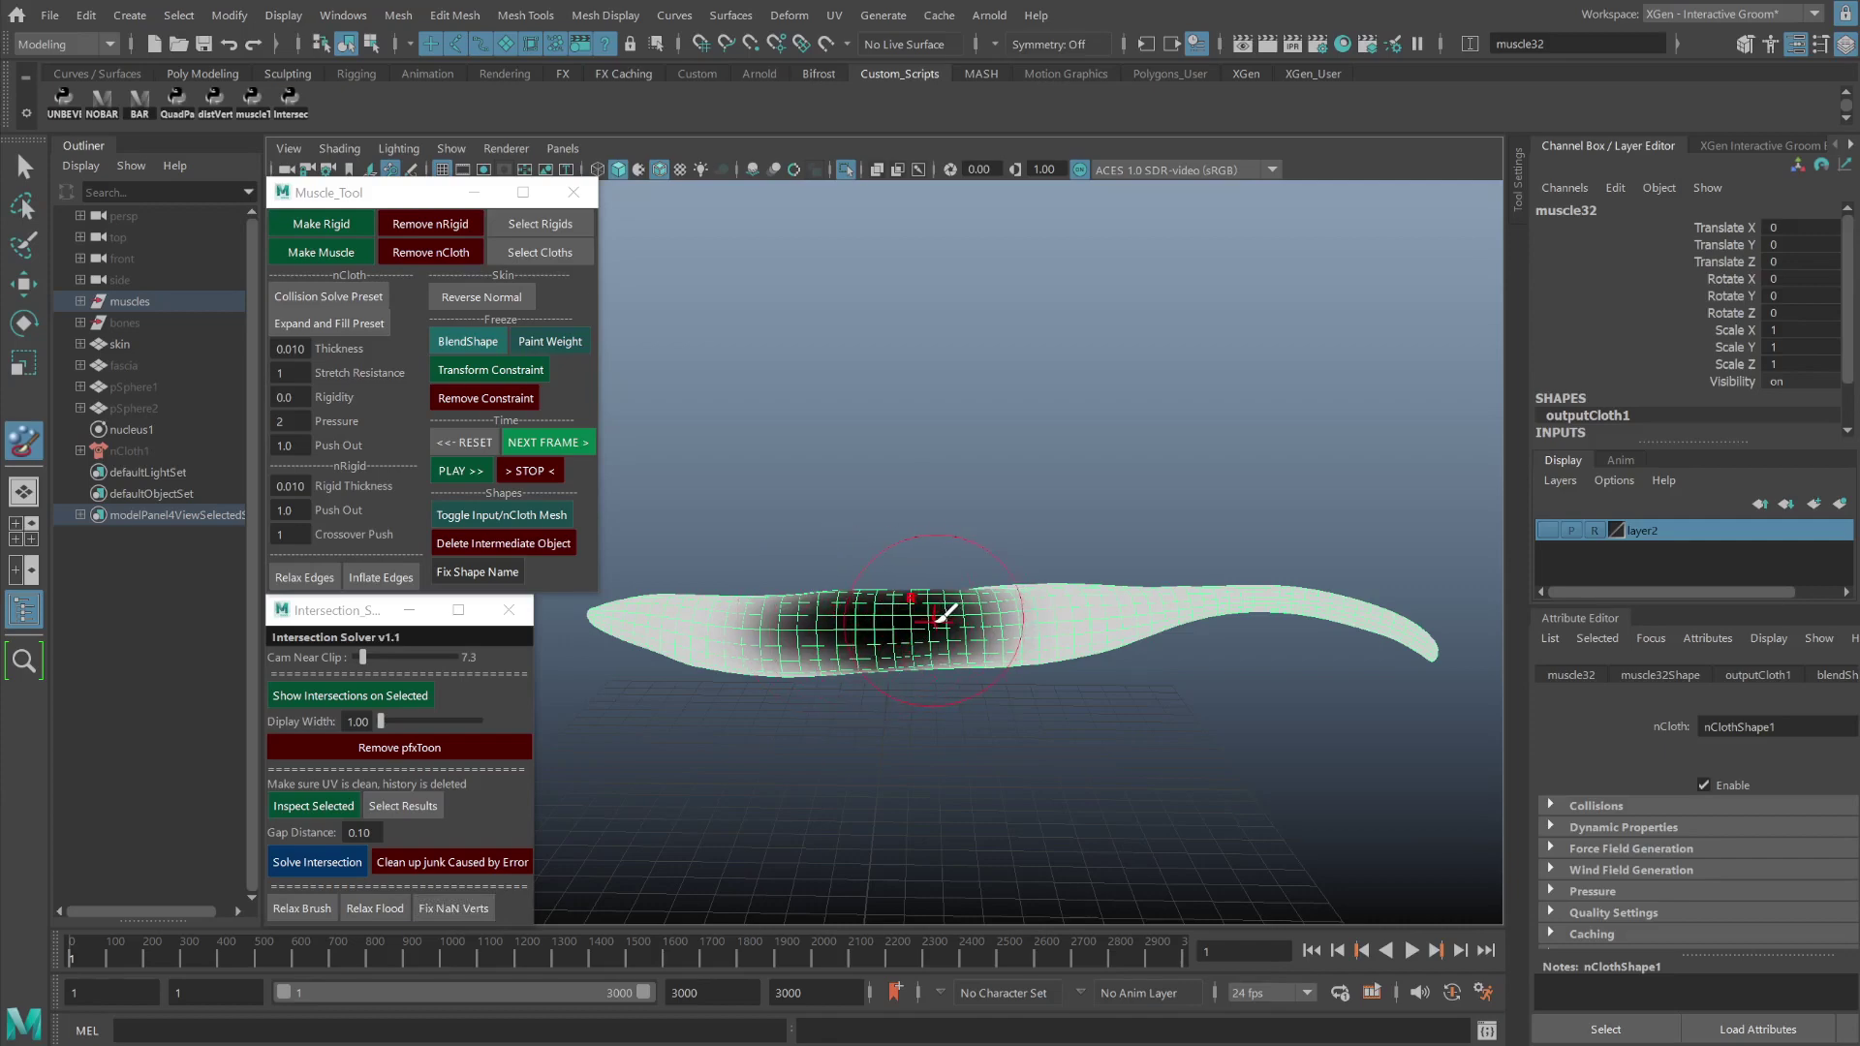
pyautogui.press('q')
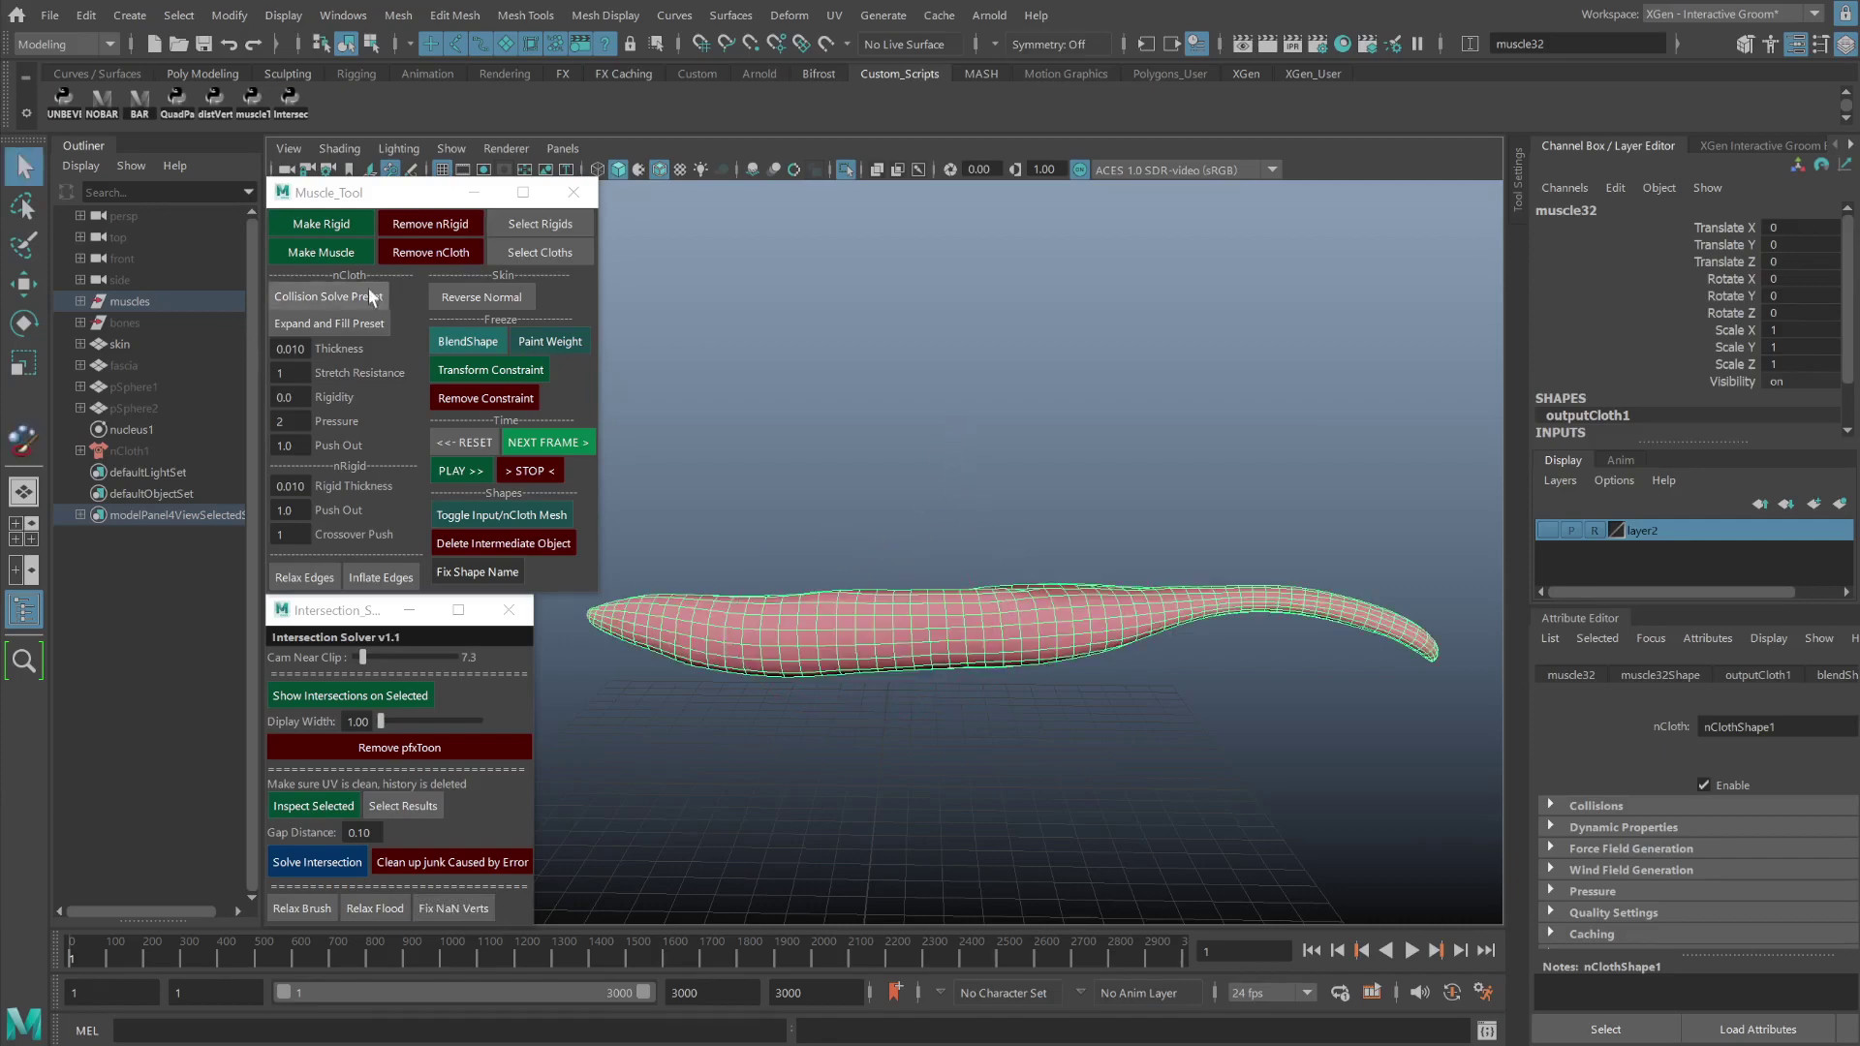
# Preview the bulge, paint extra weight along muscle32's right side and lower middle, then rewind.
pyautogui.click(462, 468)
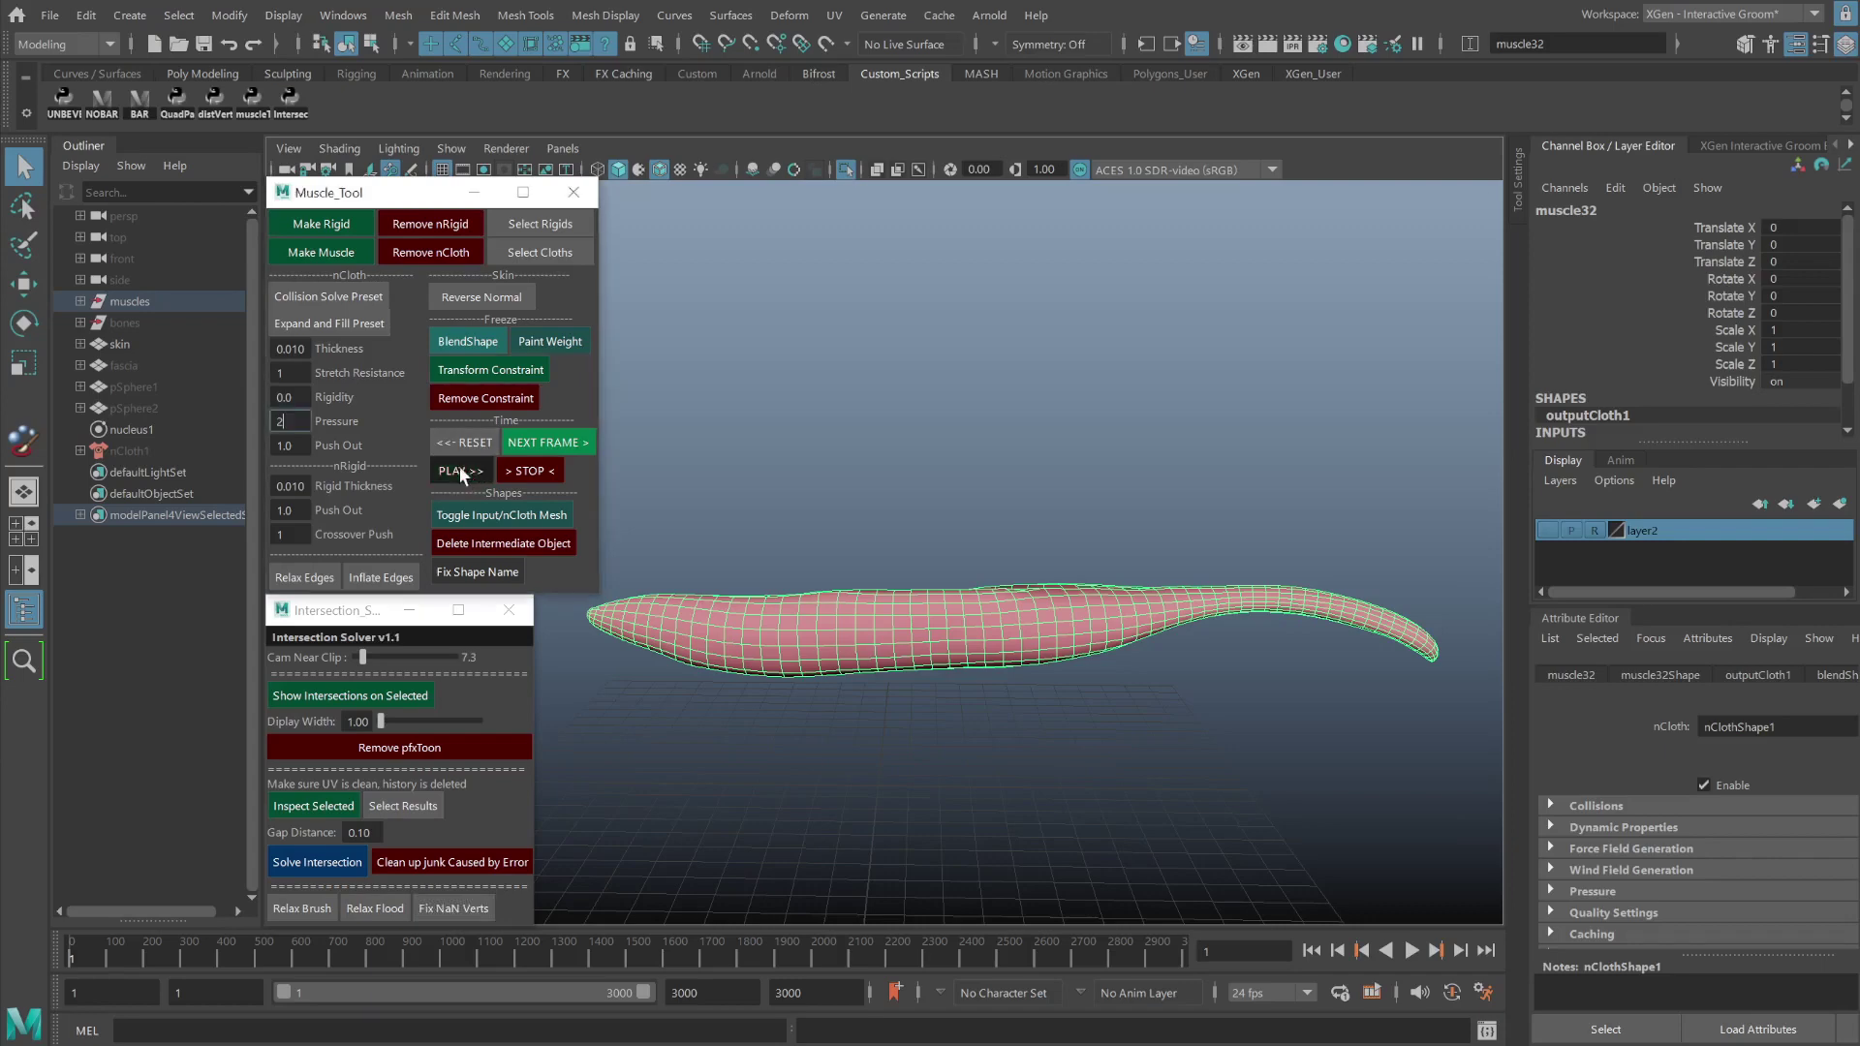
pyautogui.press('Escape')
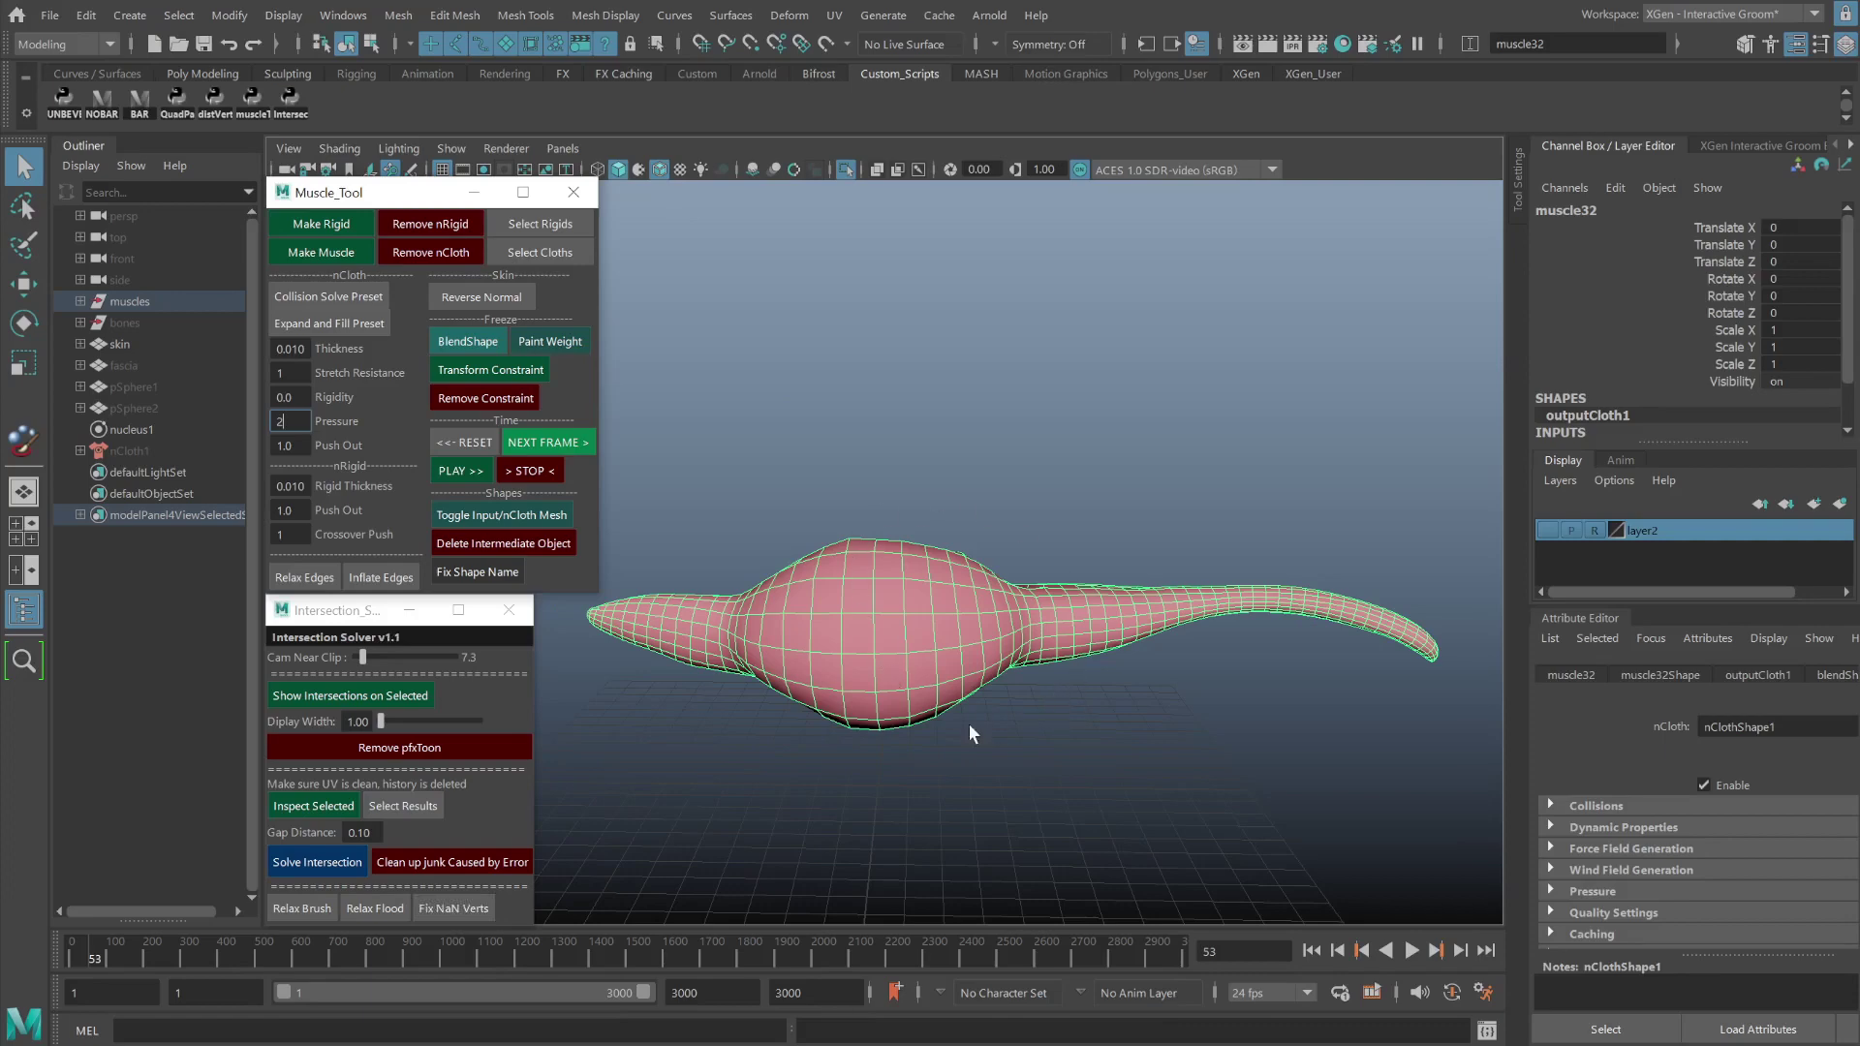
pyautogui.click(543, 341)
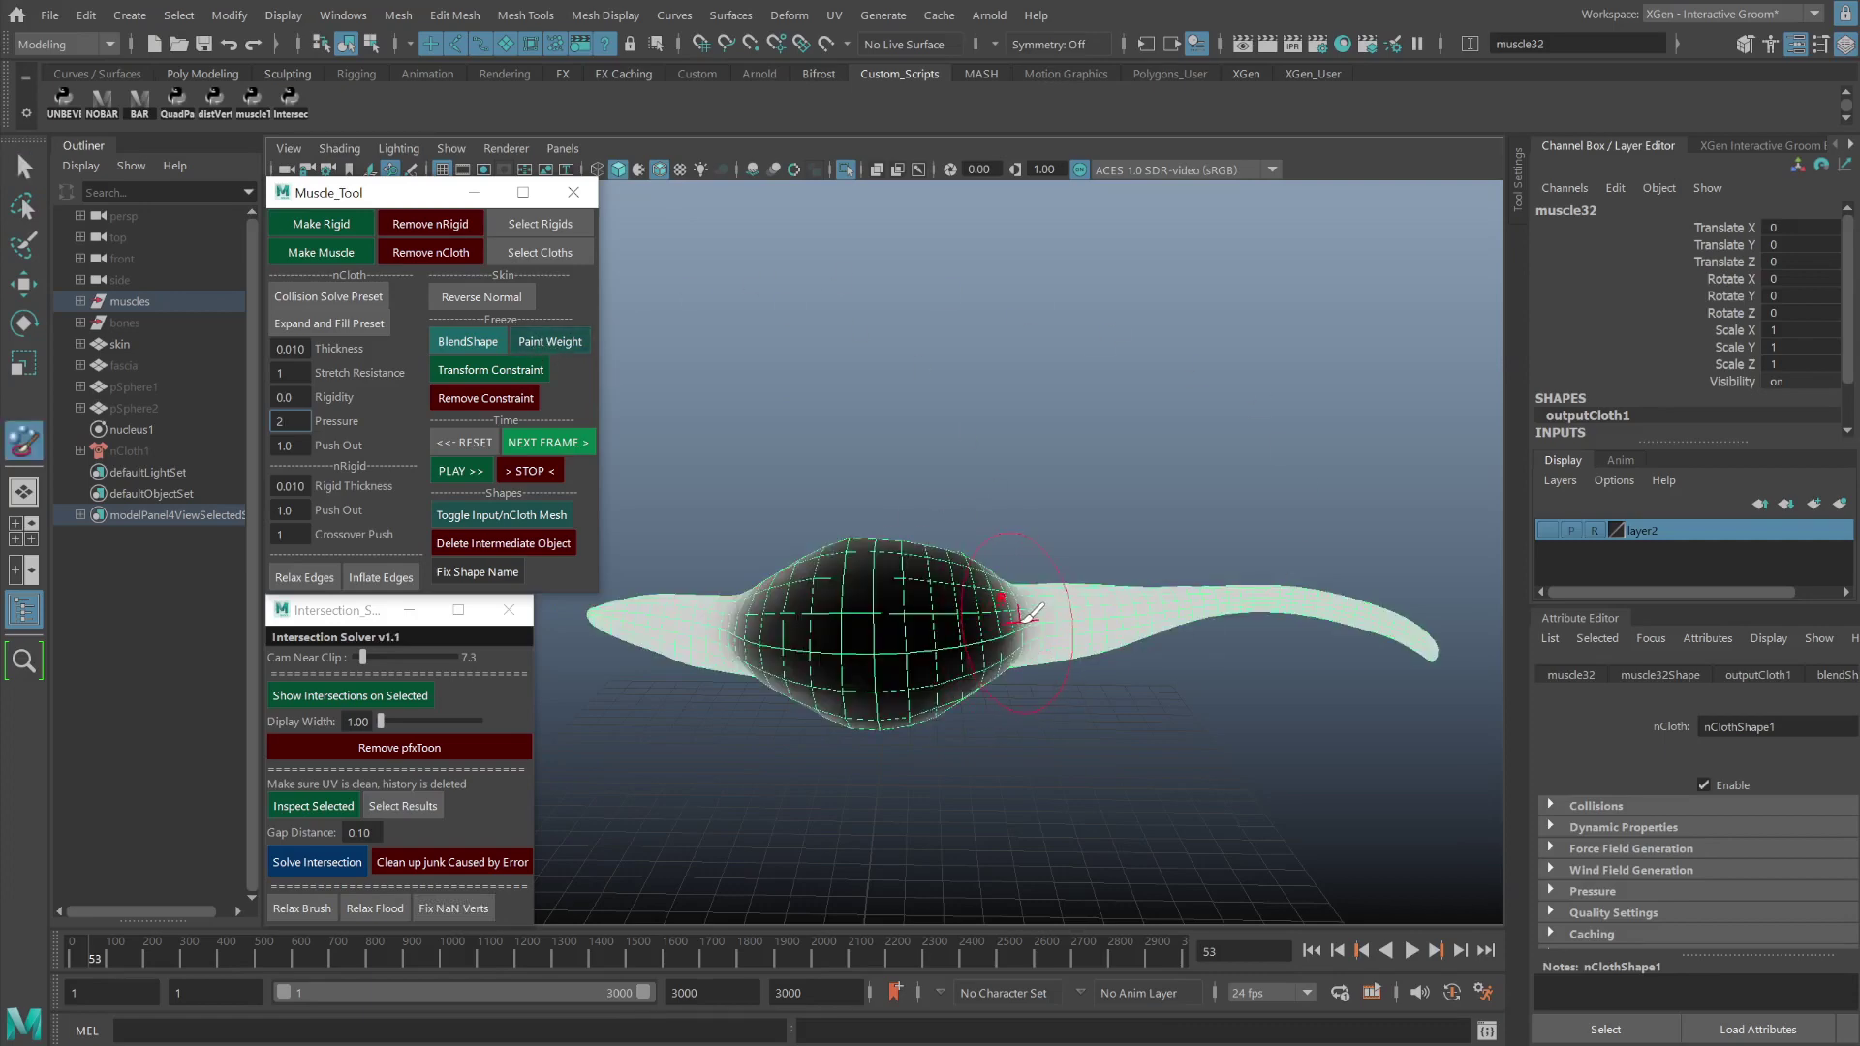
pyautogui.moveTo(1001, 585)
pyautogui.mouseDown()
pyautogui.moveTo(1088, 607)
pyautogui.moveTo(721, 610)
pyautogui.mouseUp()
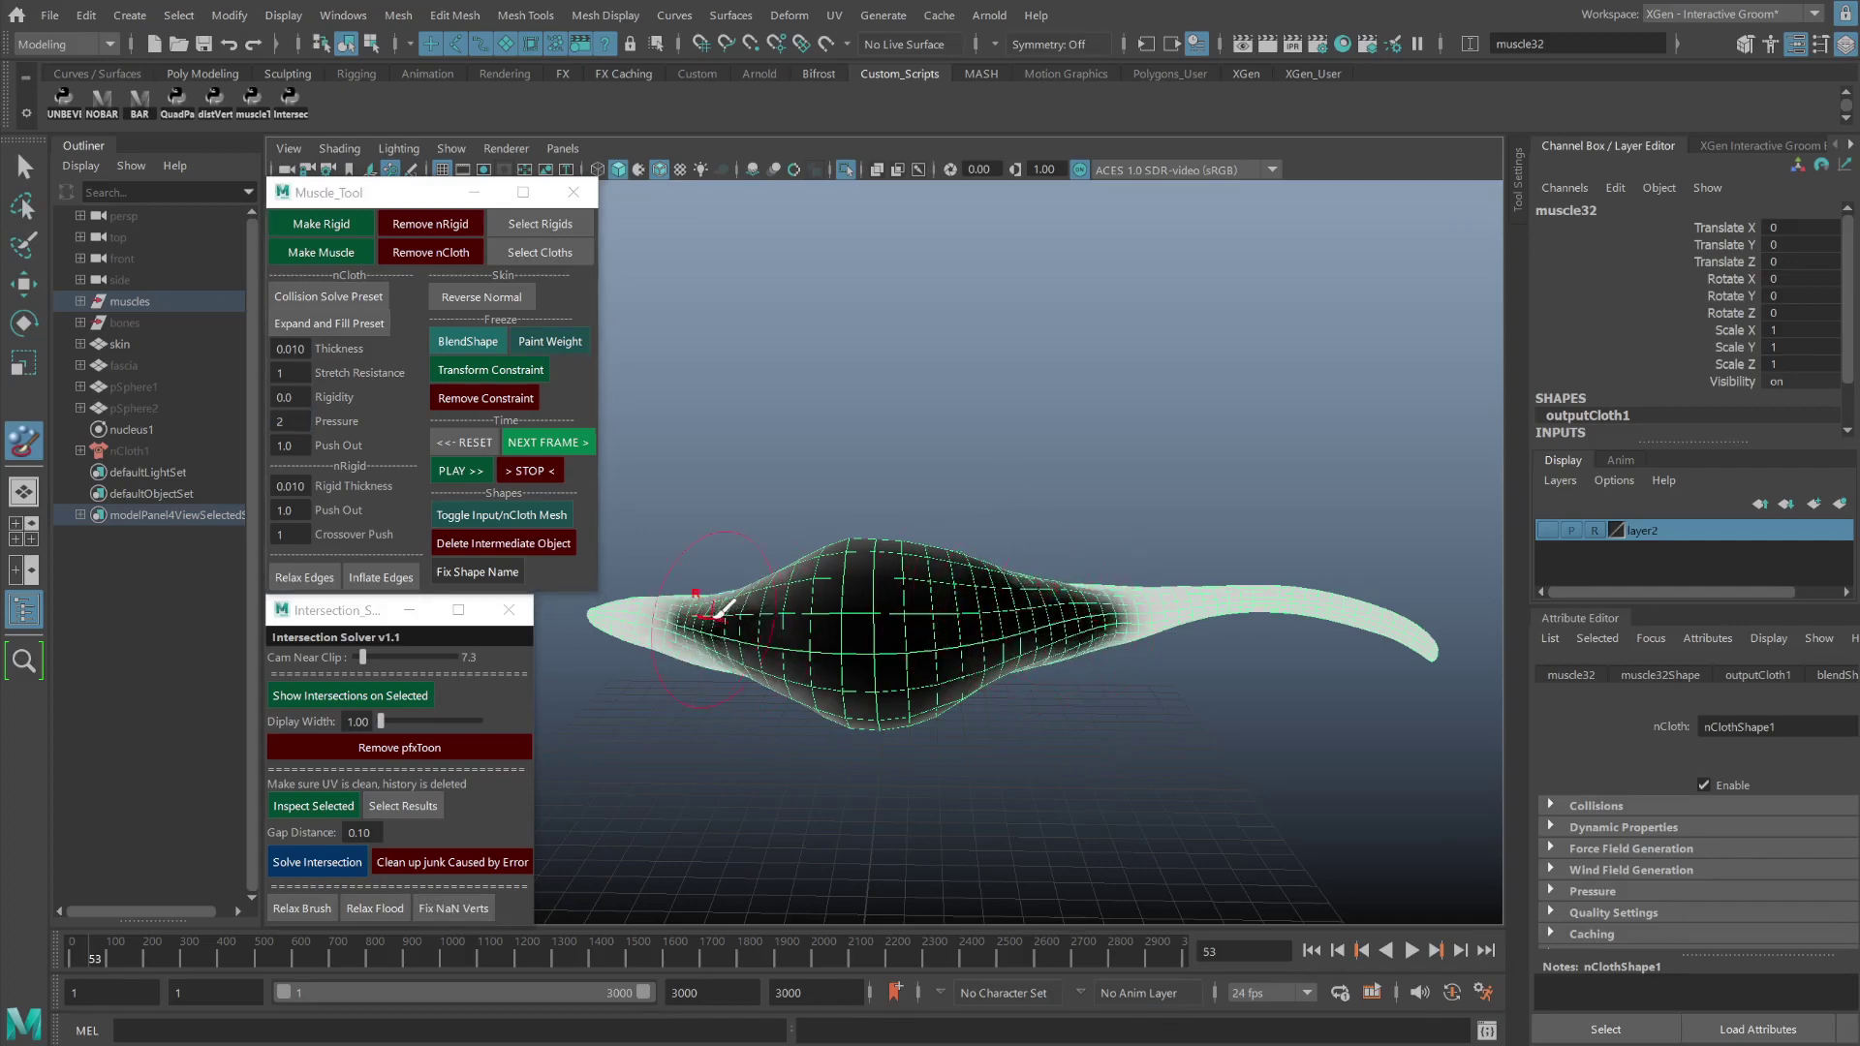
pyautogui.moveTo(1112, 589)
pyautogui.mouseDown()
pyautogui.moveTo(698, 615)
pyautogui.moveTo(736, 649)
pyautogui.moveTo(1080, 600)
pyautogui.mouseUp()
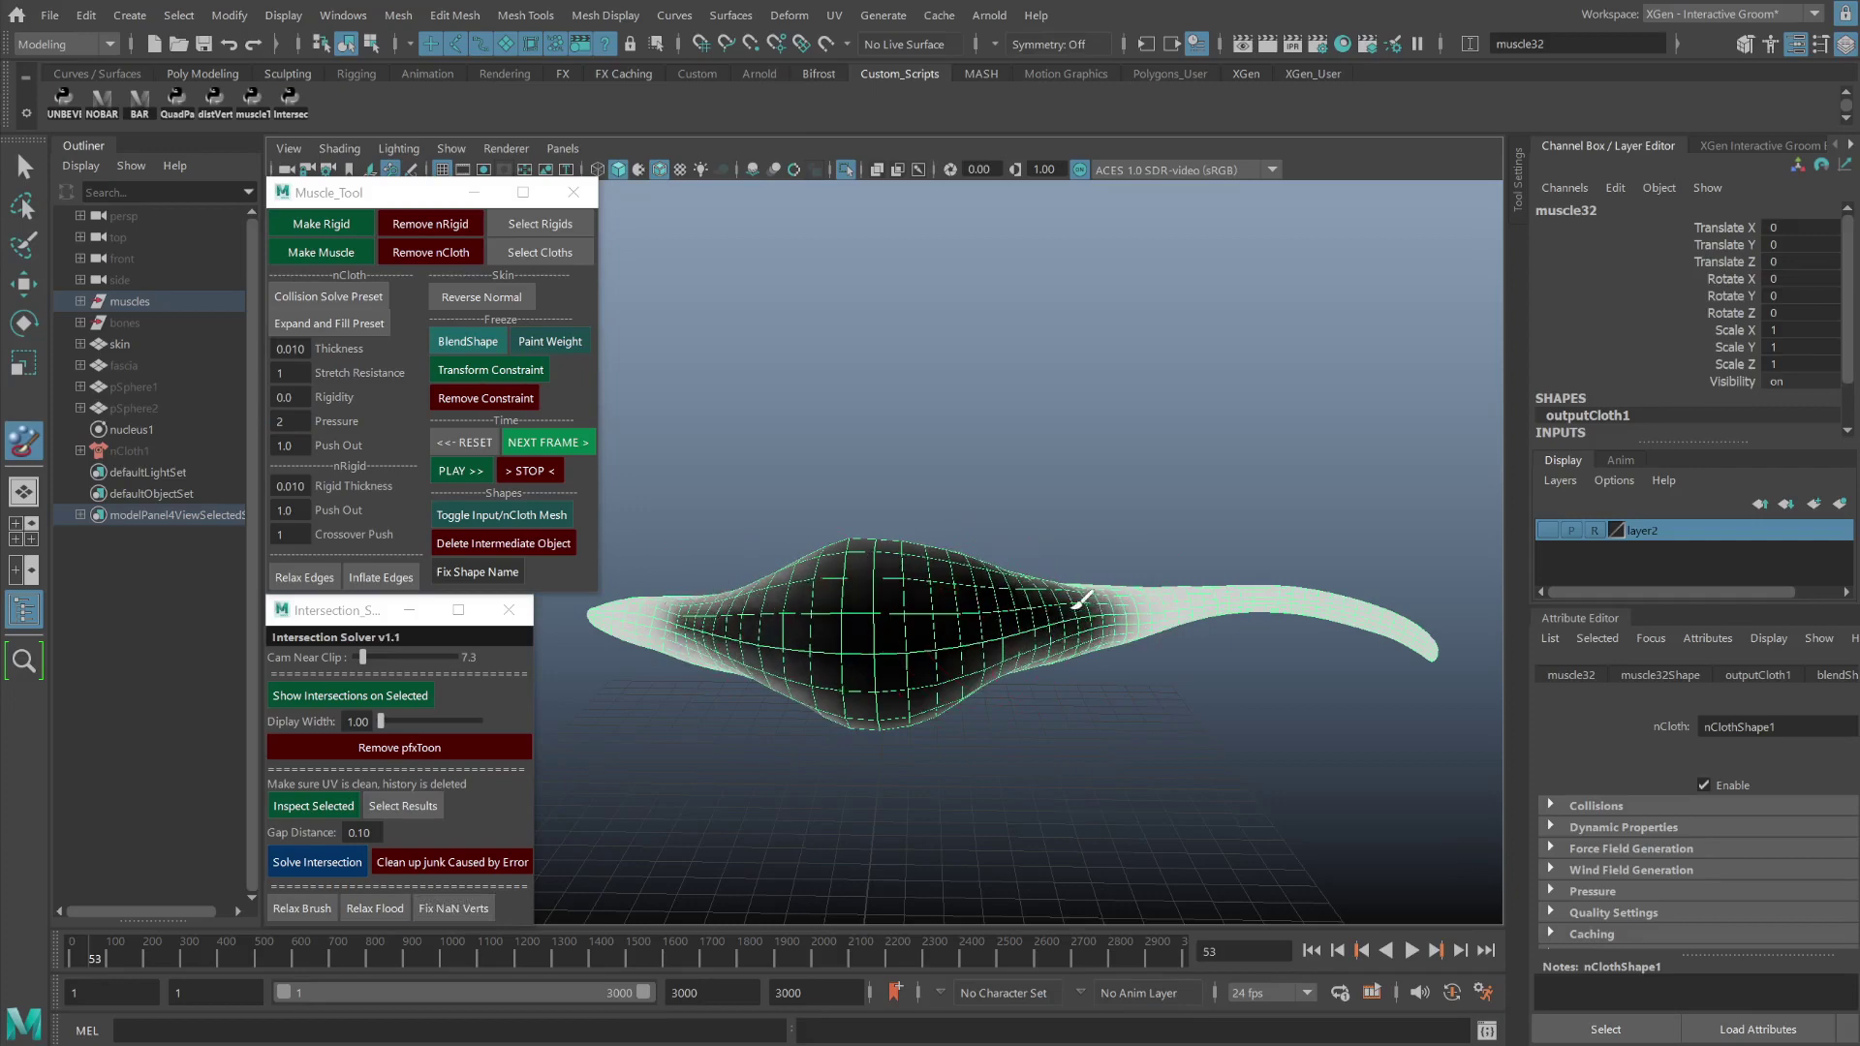
pyautogui.moveTo(1051, 669); pyautogui.dragTo(877, 661)
pyautogui.press('q')
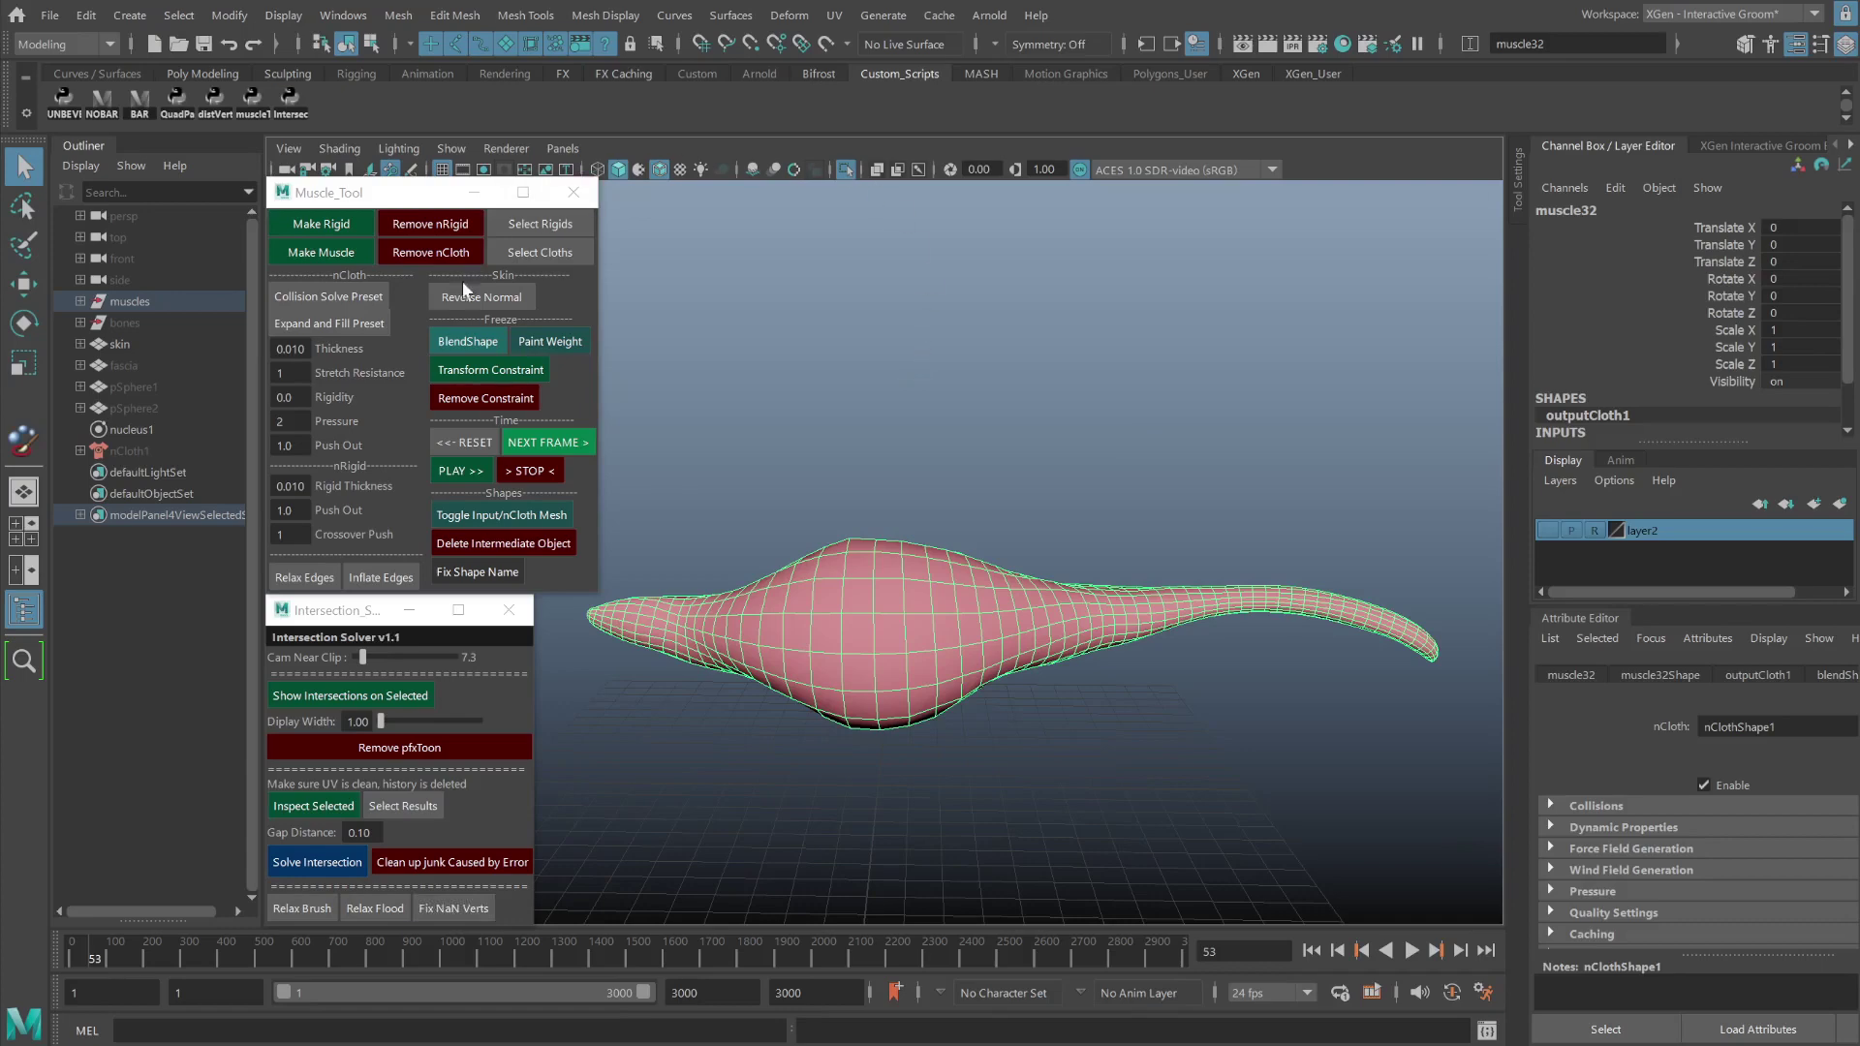
pyautogui.click(463, 444)
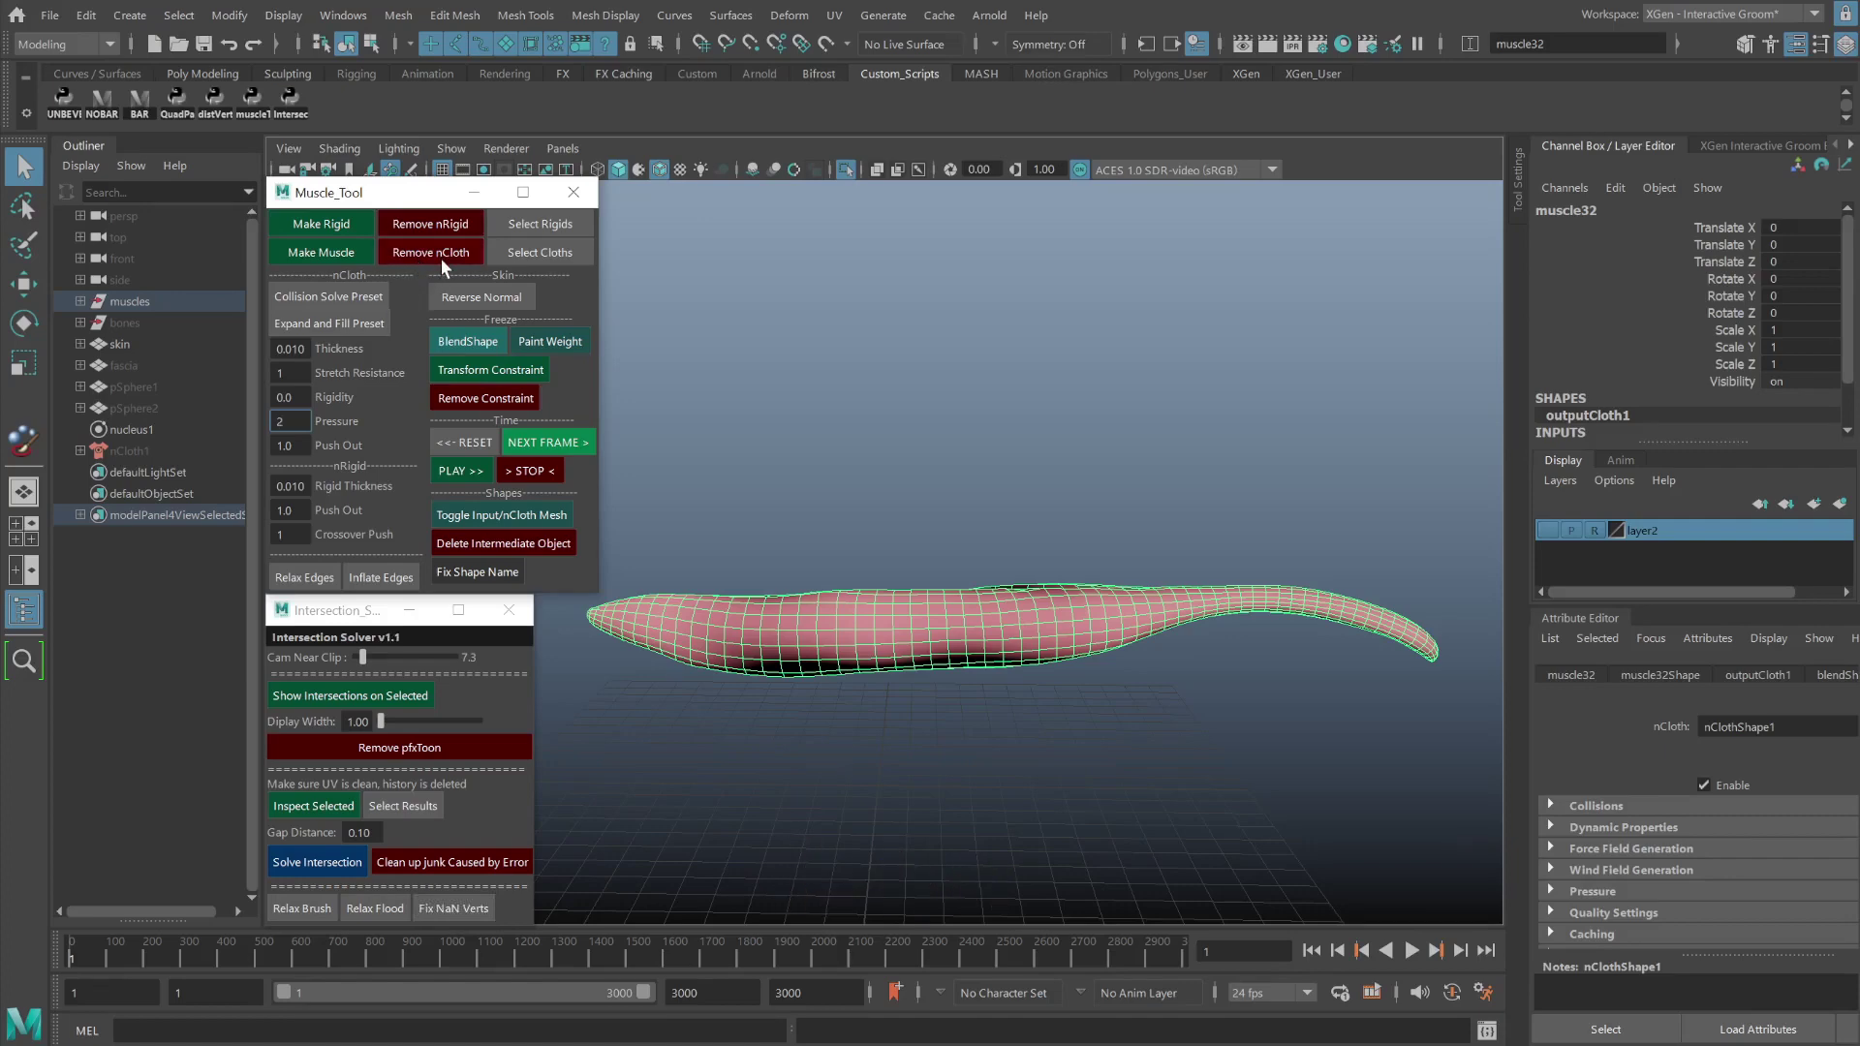
# Remove the muscle's nCloth and soften its mesh edges.
pyautogui.click(436, 249)
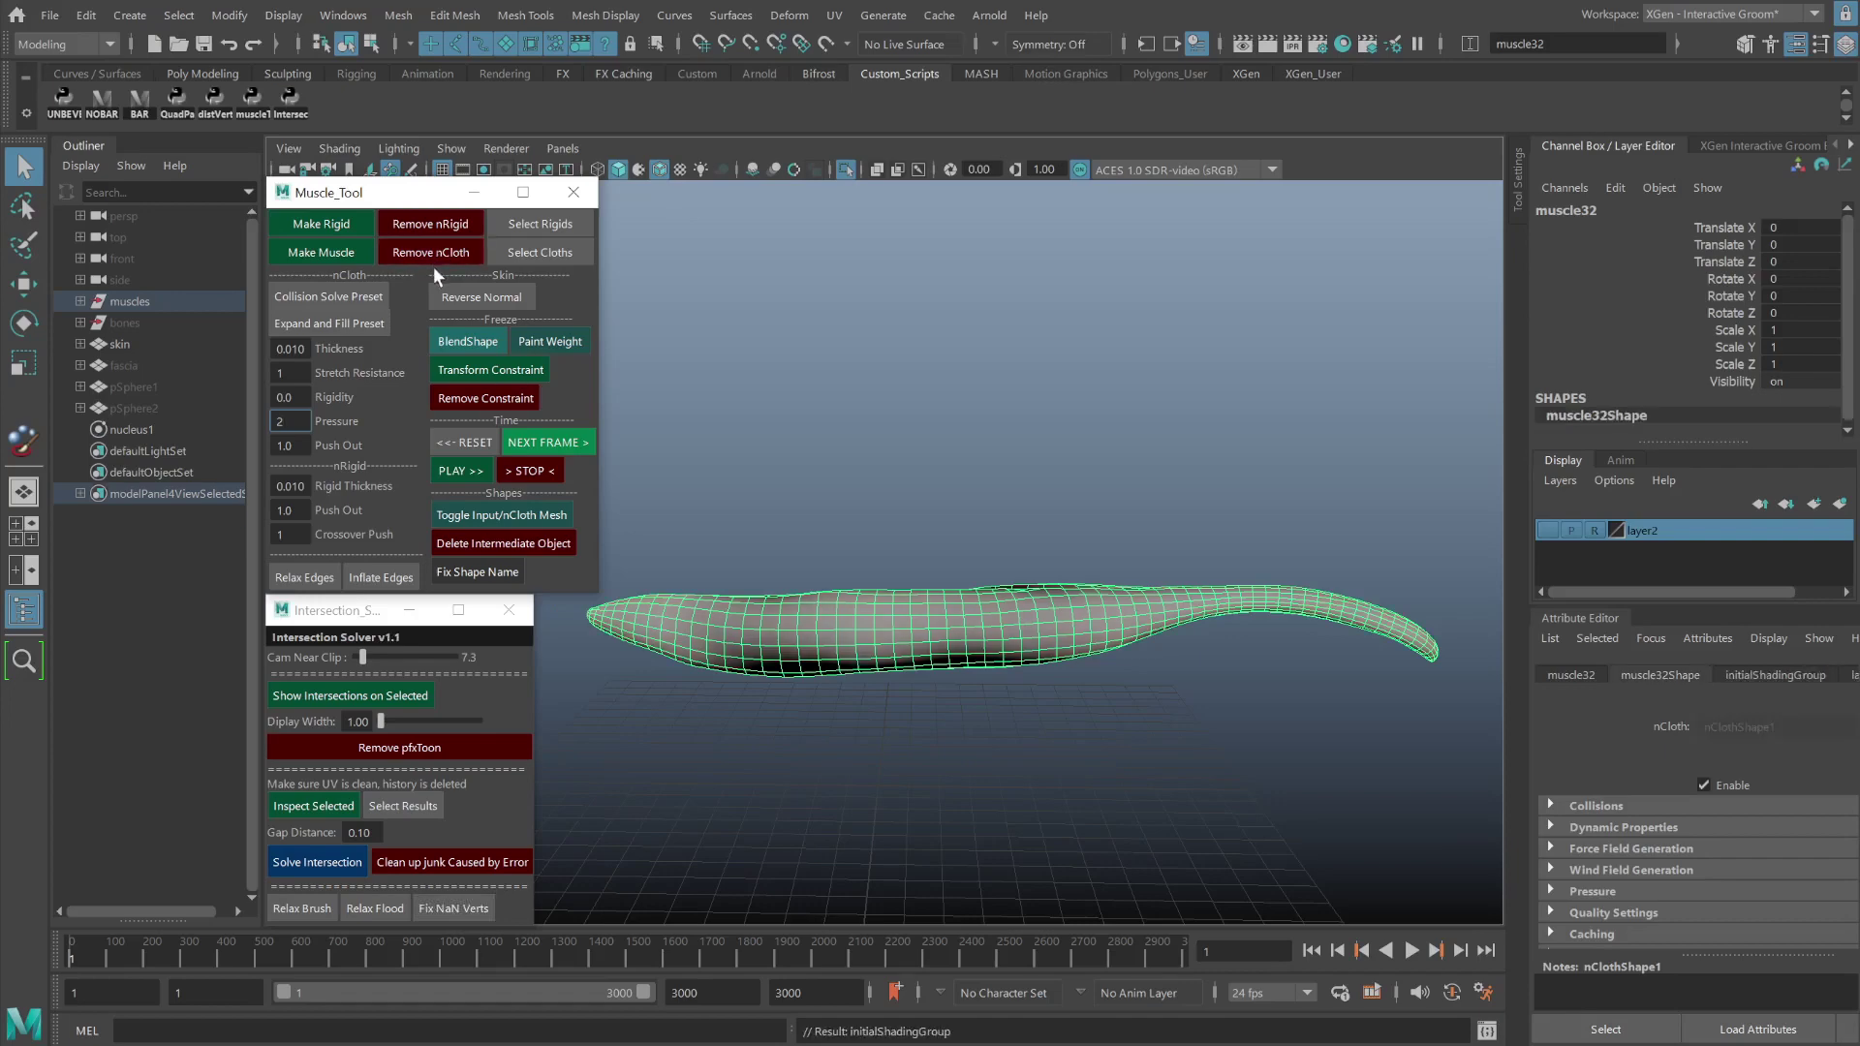
pyautogui.keyDown('shift'); pyautogui.moveTo(945, 476); pyautogui.dragTo(1044, 422, button='right'); pyautogui.keyUp('shift')
pyautogui.click(1027, 487)
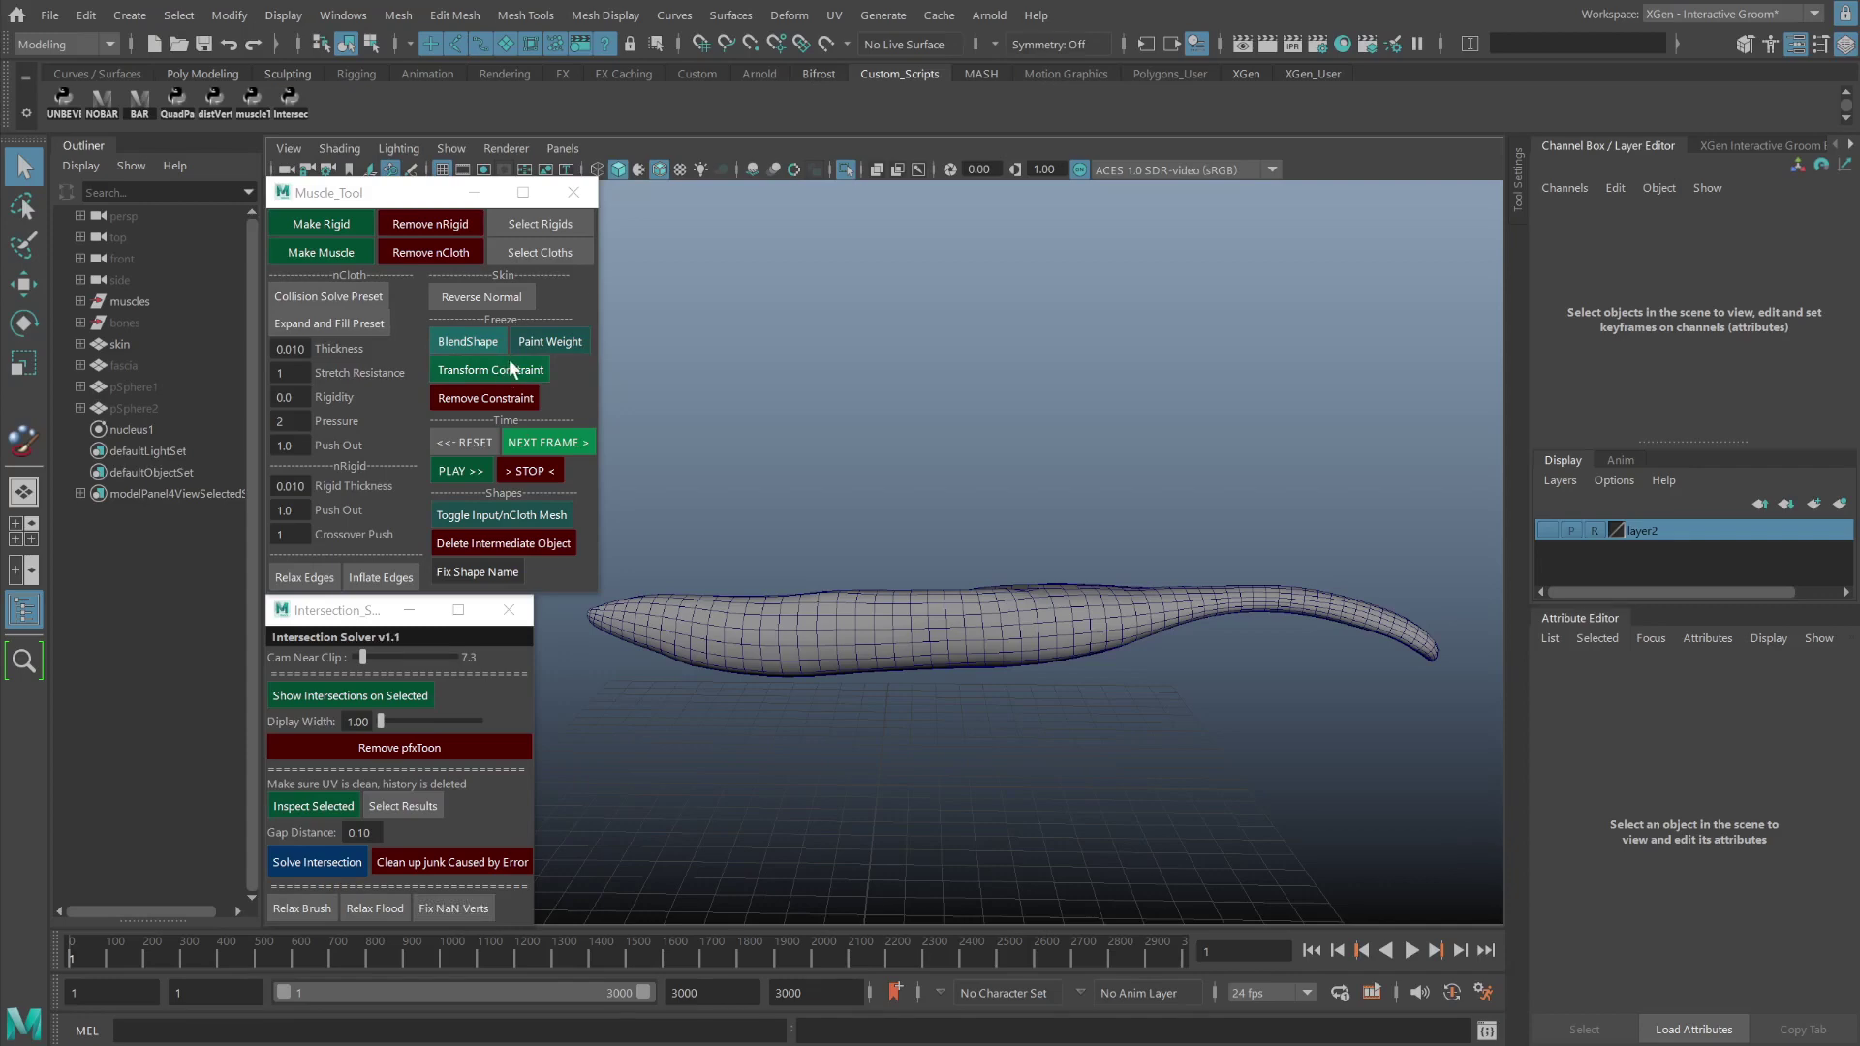
# Remake the muscle as nCloth and pin its head and tail vertices with an nConstraint.
pyautogui.click(935, 632)
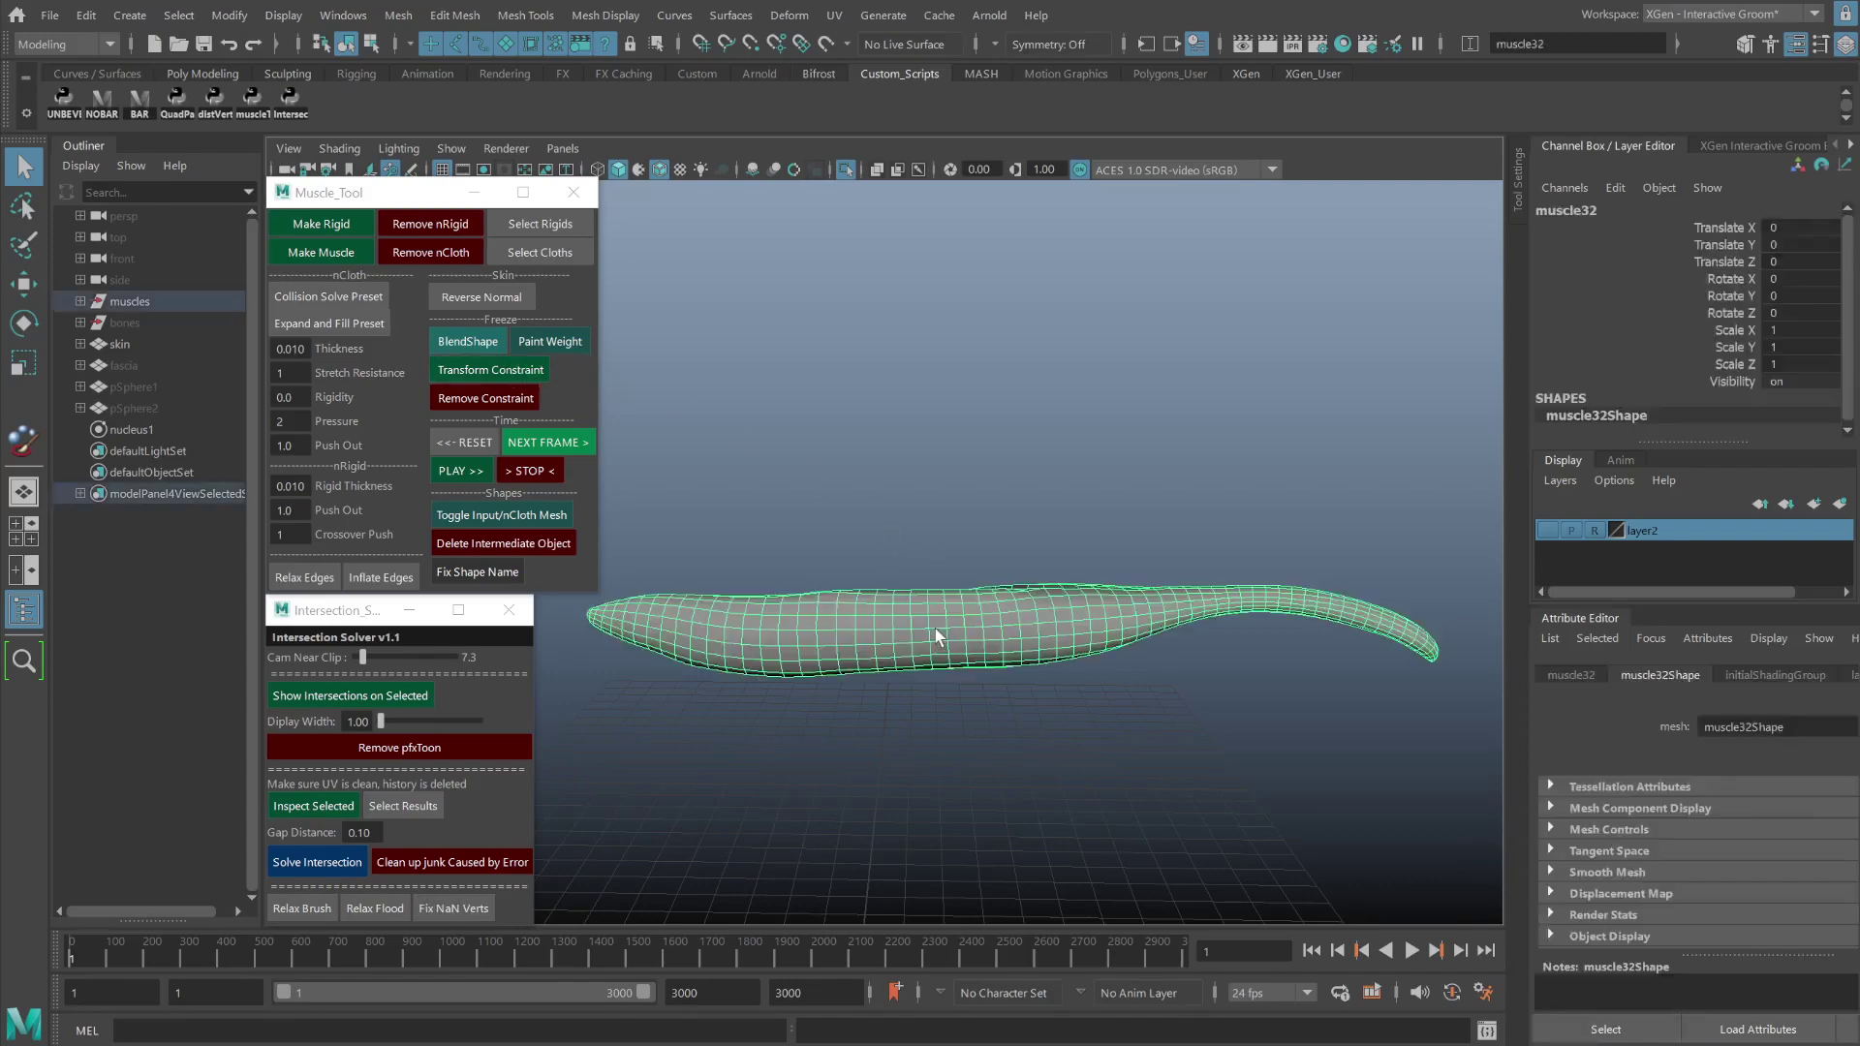
pyautogui.click(334, 250)
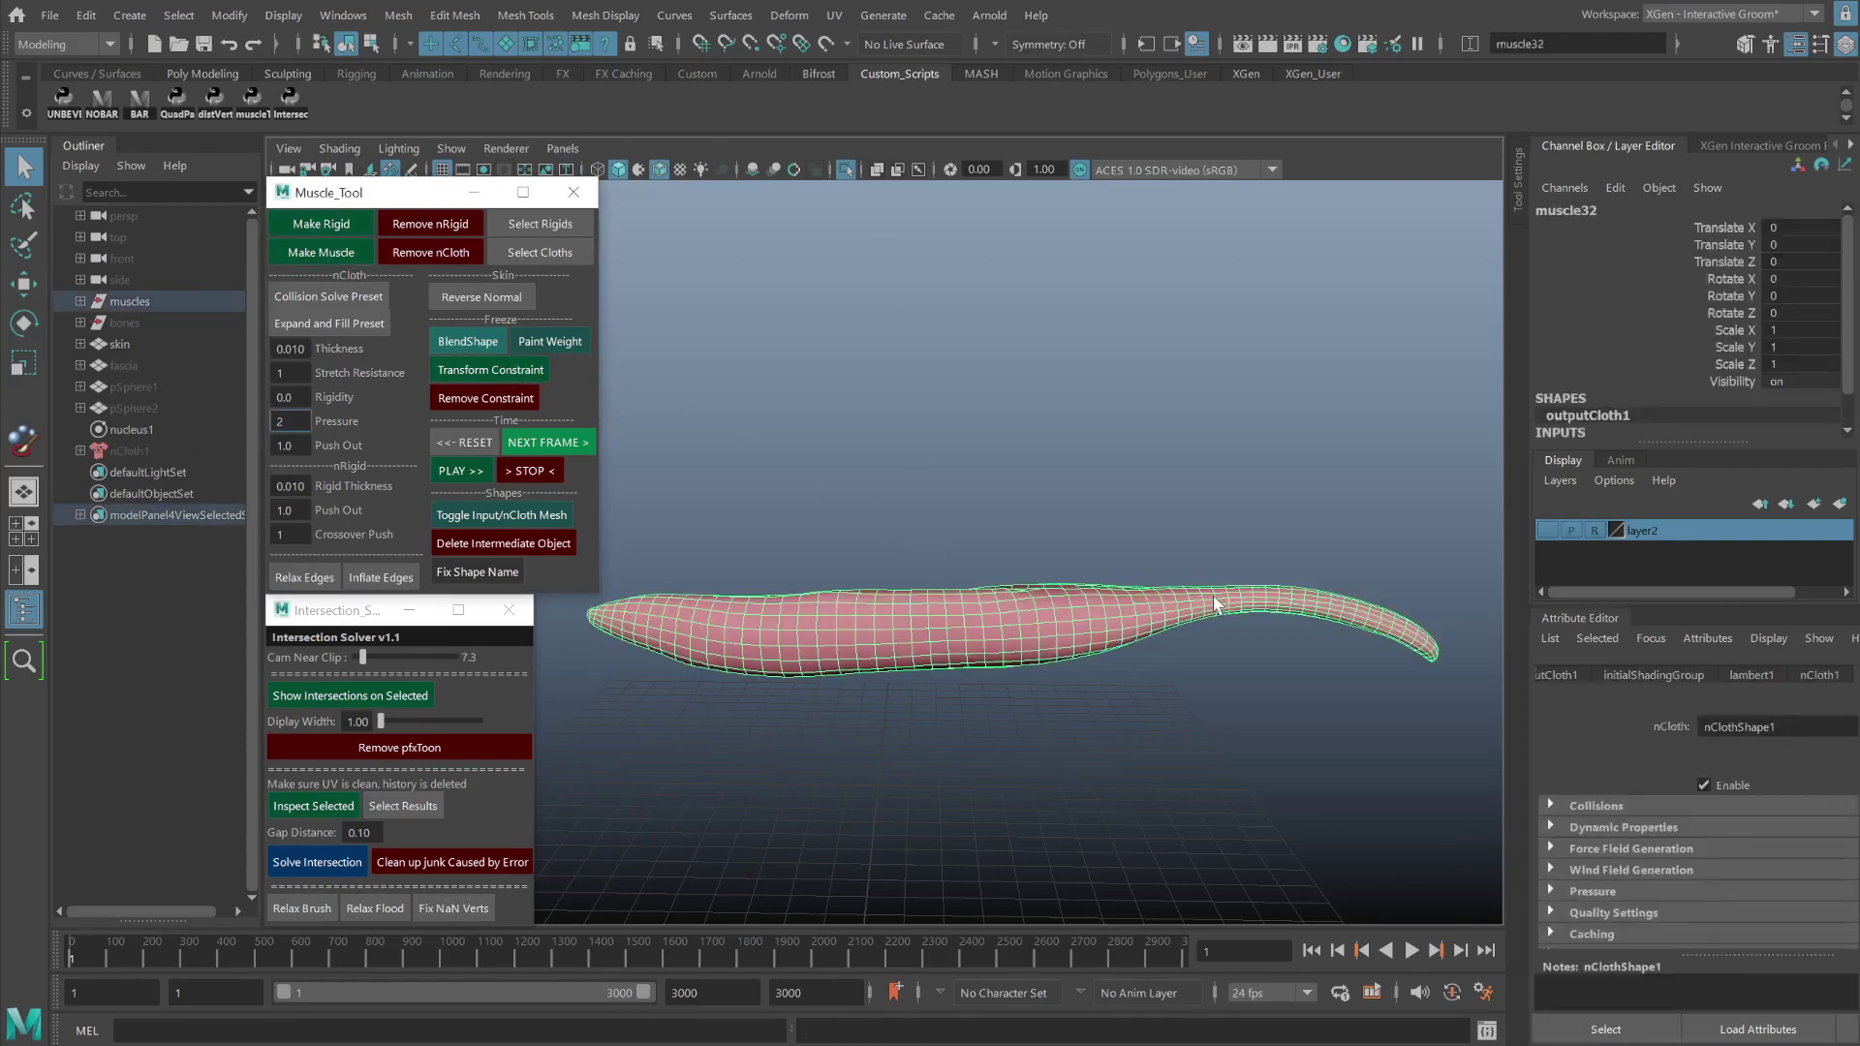
pyautogui.moveTo(1217, 606); pyautogui.dragTo(1176, 550, button='right')
pyautogui.moveTo(1180, 524); pyautogui.dragTo(1451, 724)
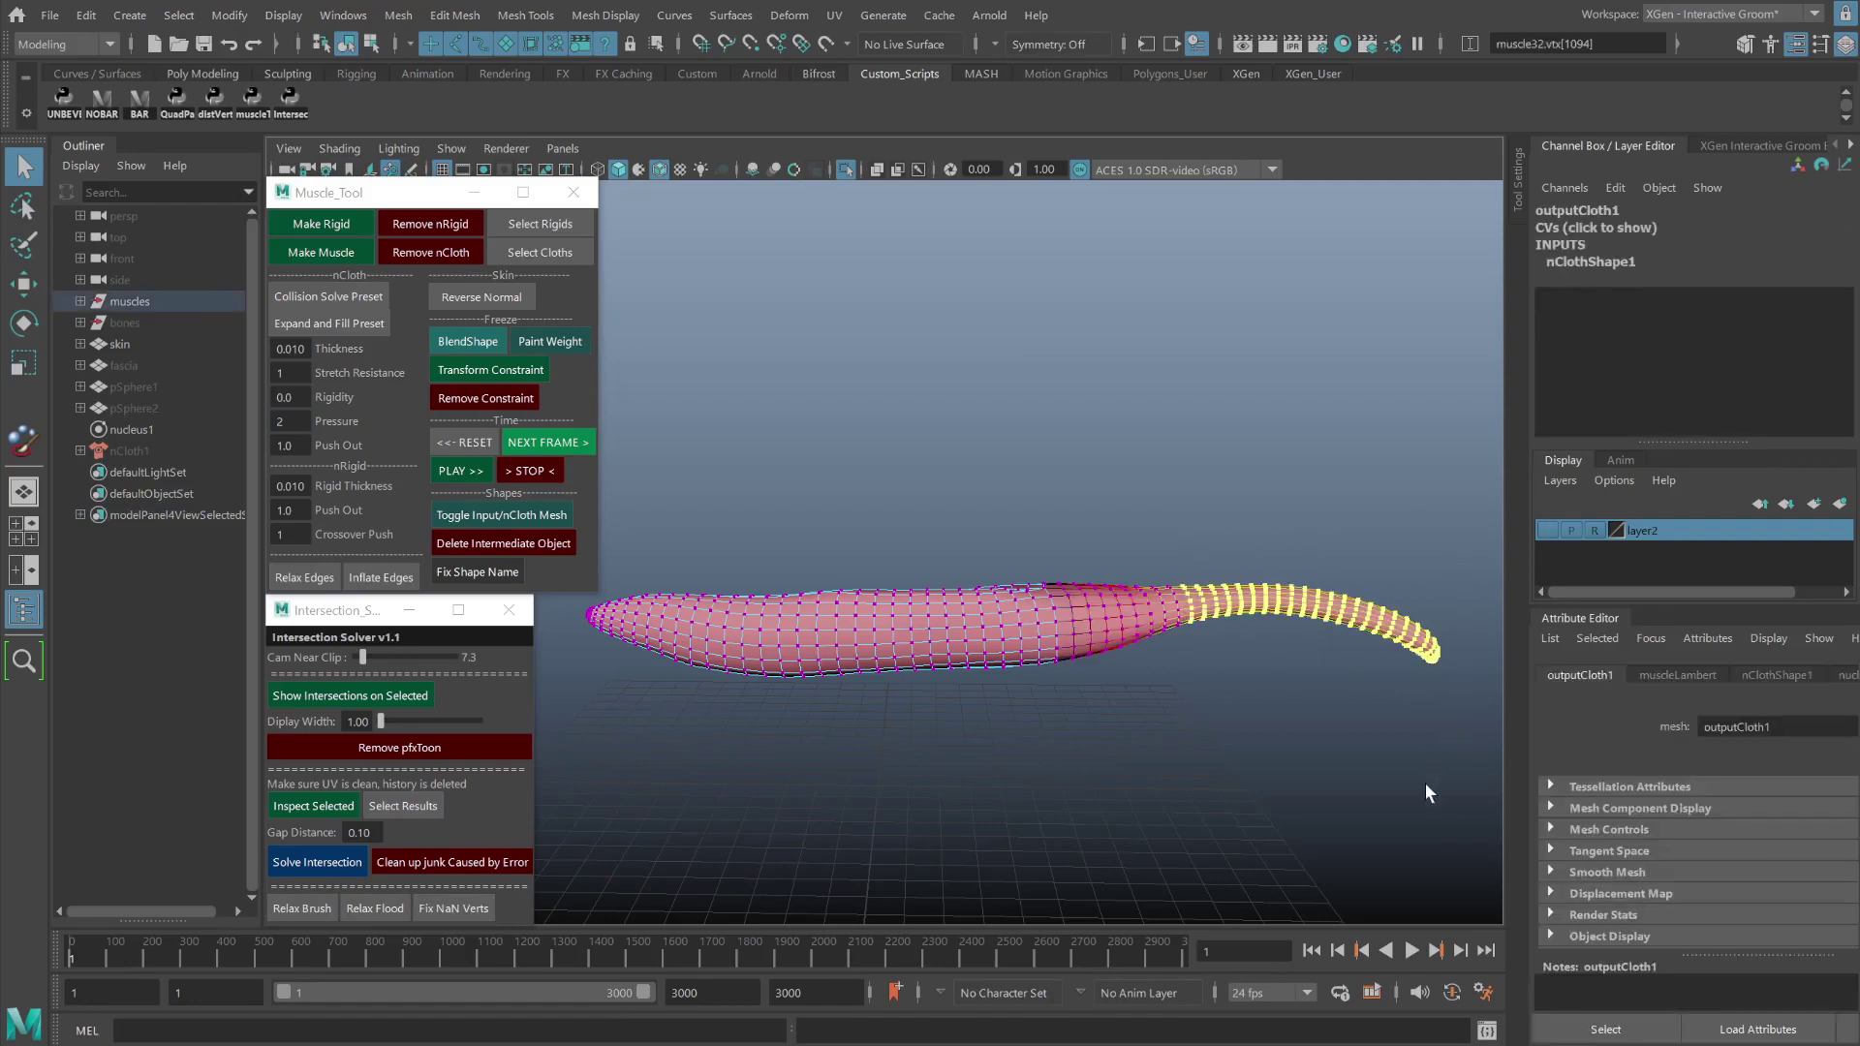
pyautogui.keyDown('shift'); pyautogui.moveTo(659, 544); pyautogui.dragTo(547, 683); pyautogui.keyUp('shift')
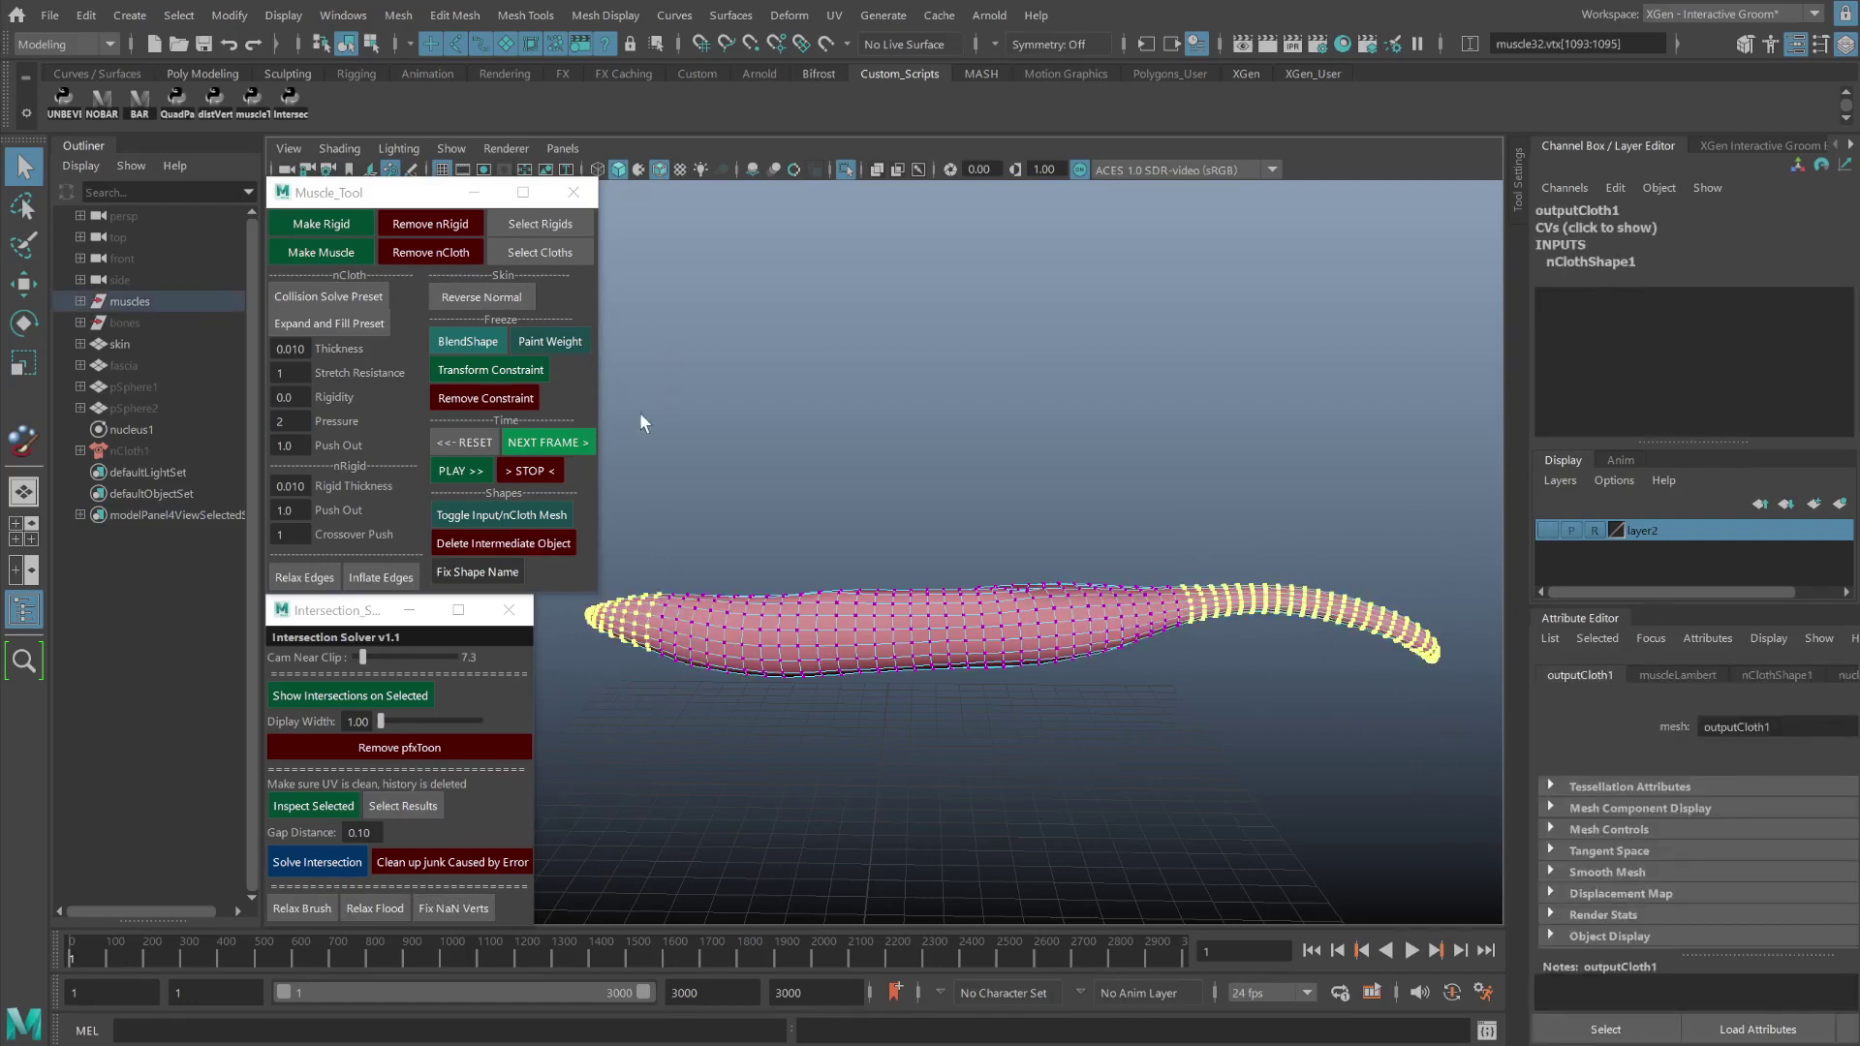
pyautogui.click(479, 370)
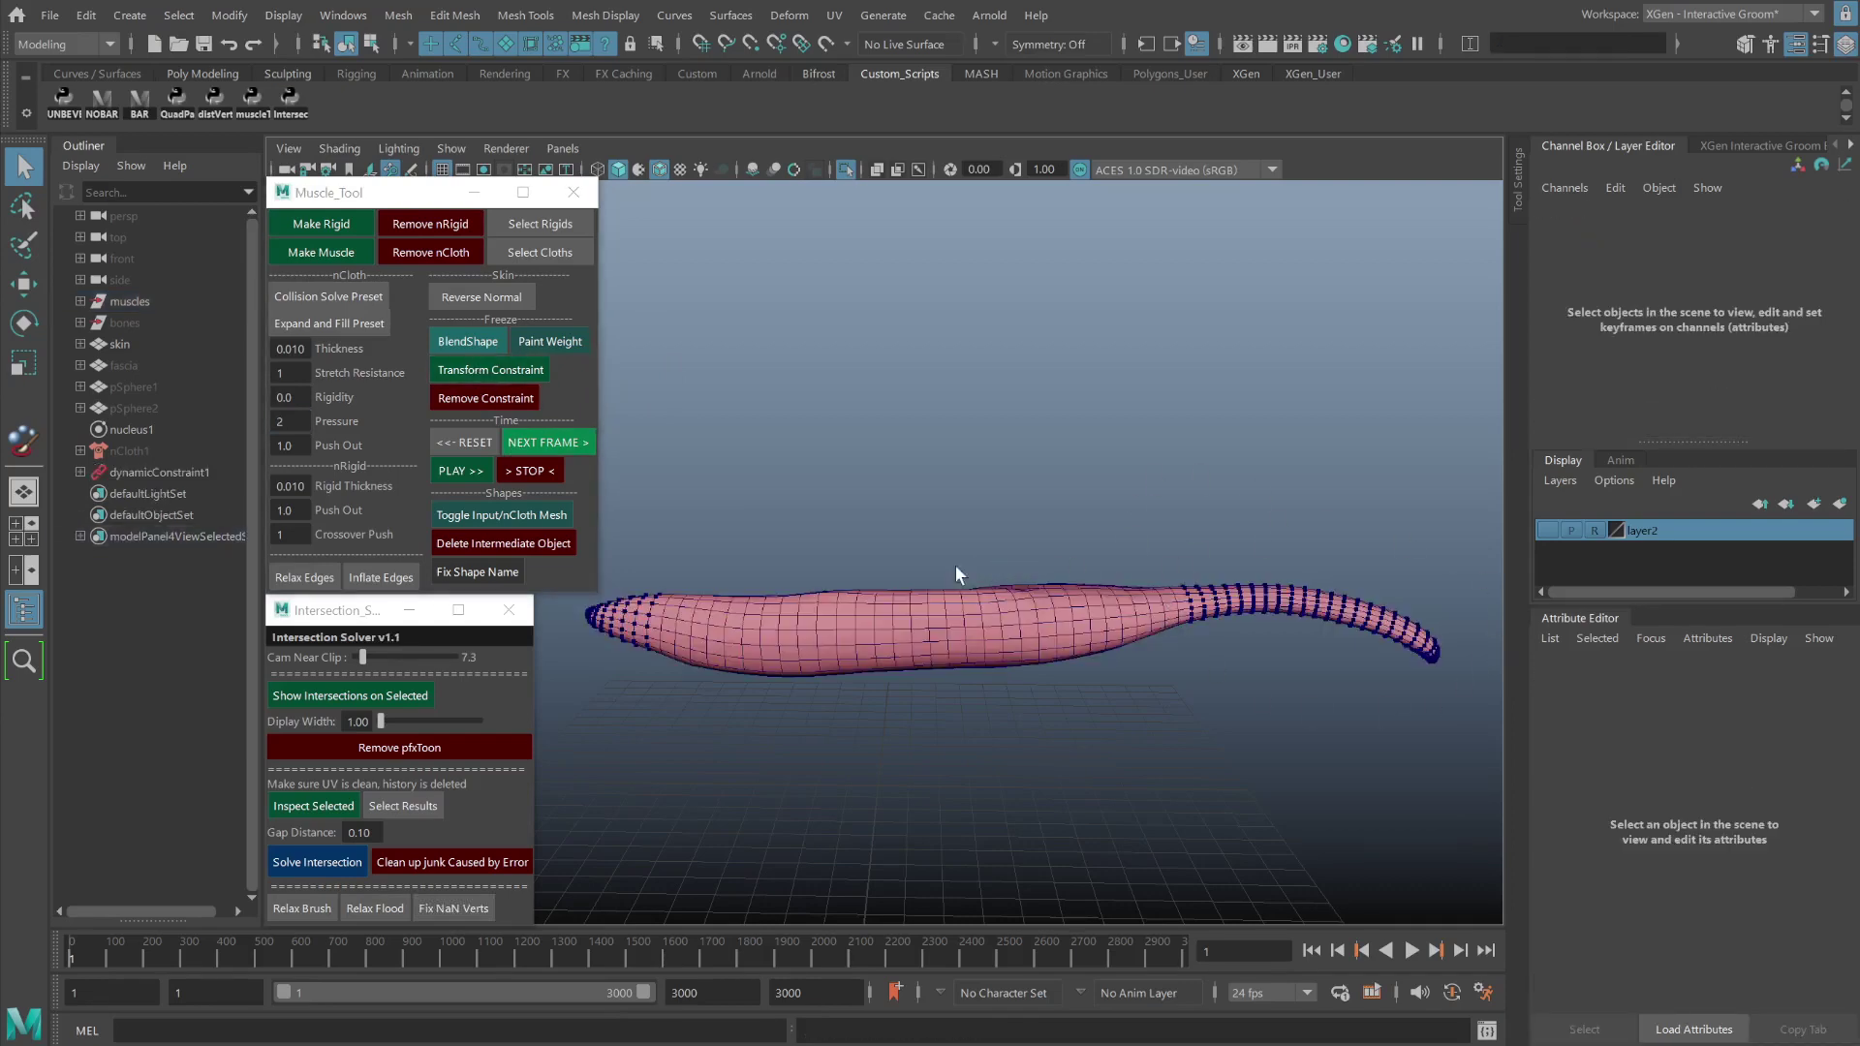
# Test the inflation playback, then remove the muscle's constraint and nCloth.
pyautogui.click(469, 442)
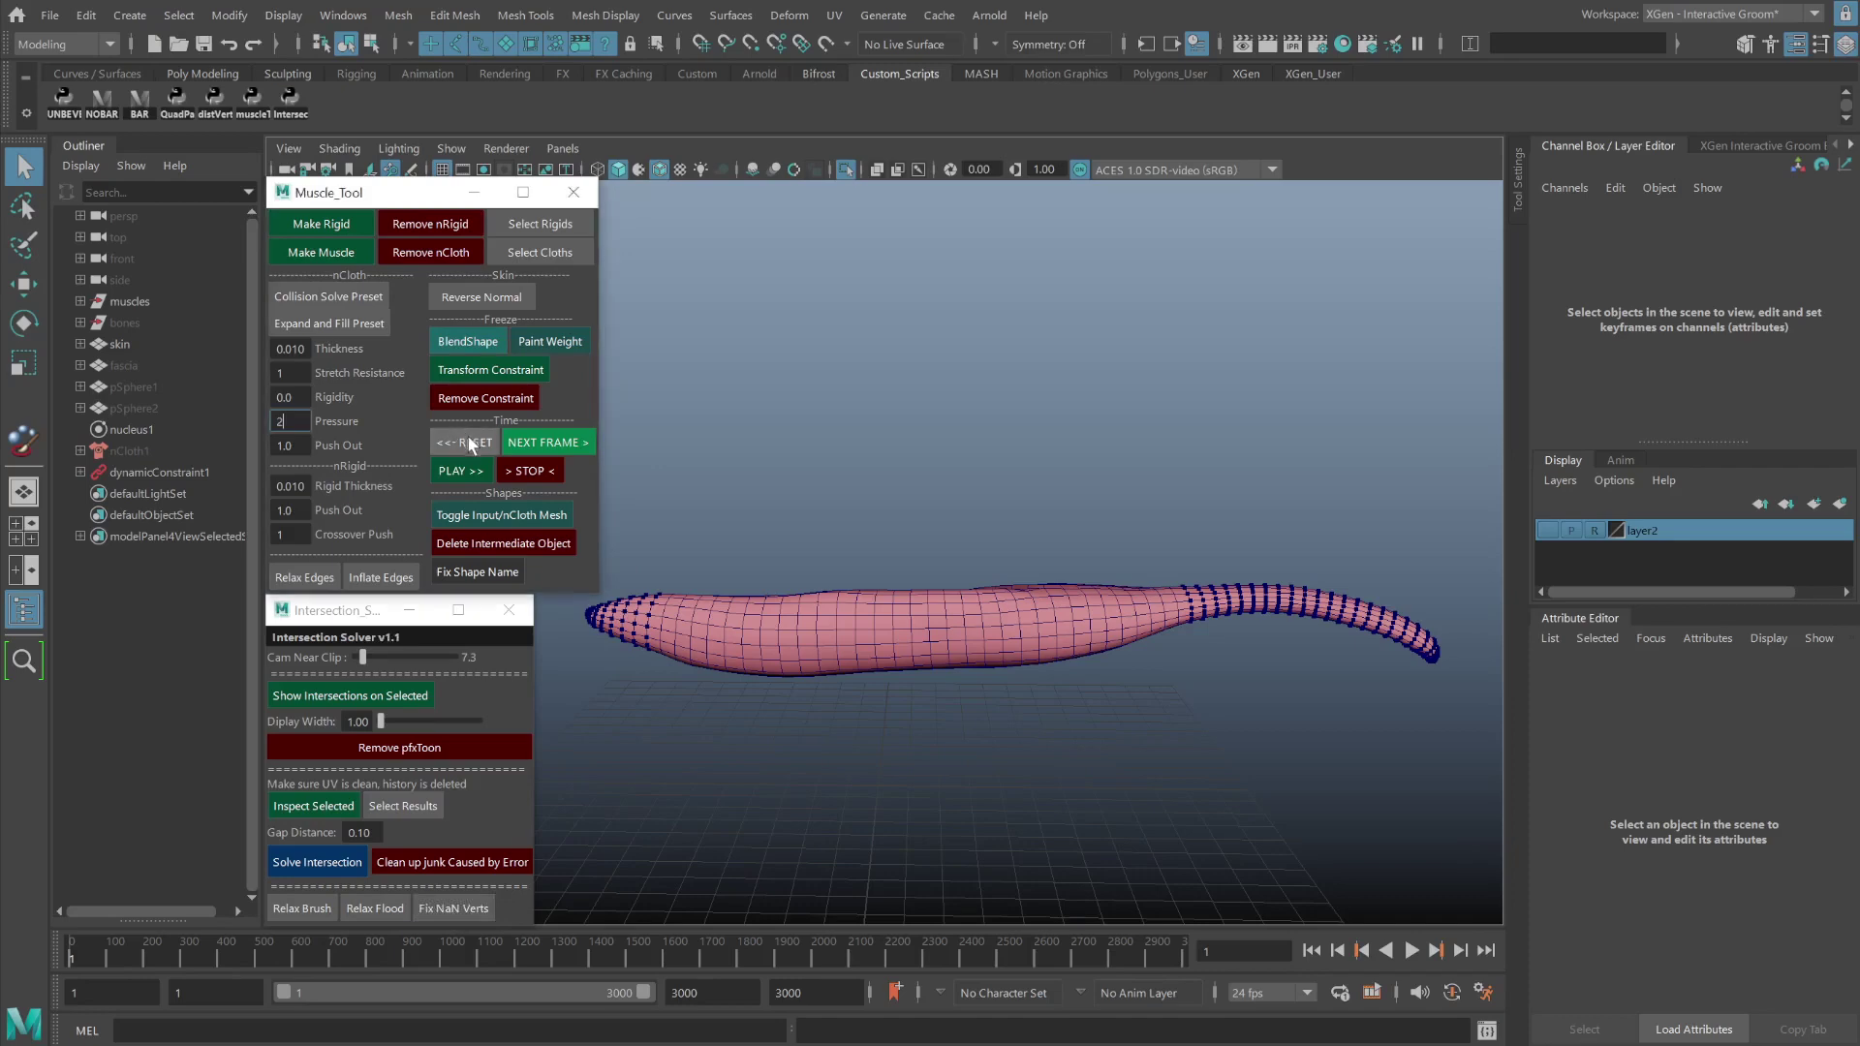
pyautogui.click(458, 472)
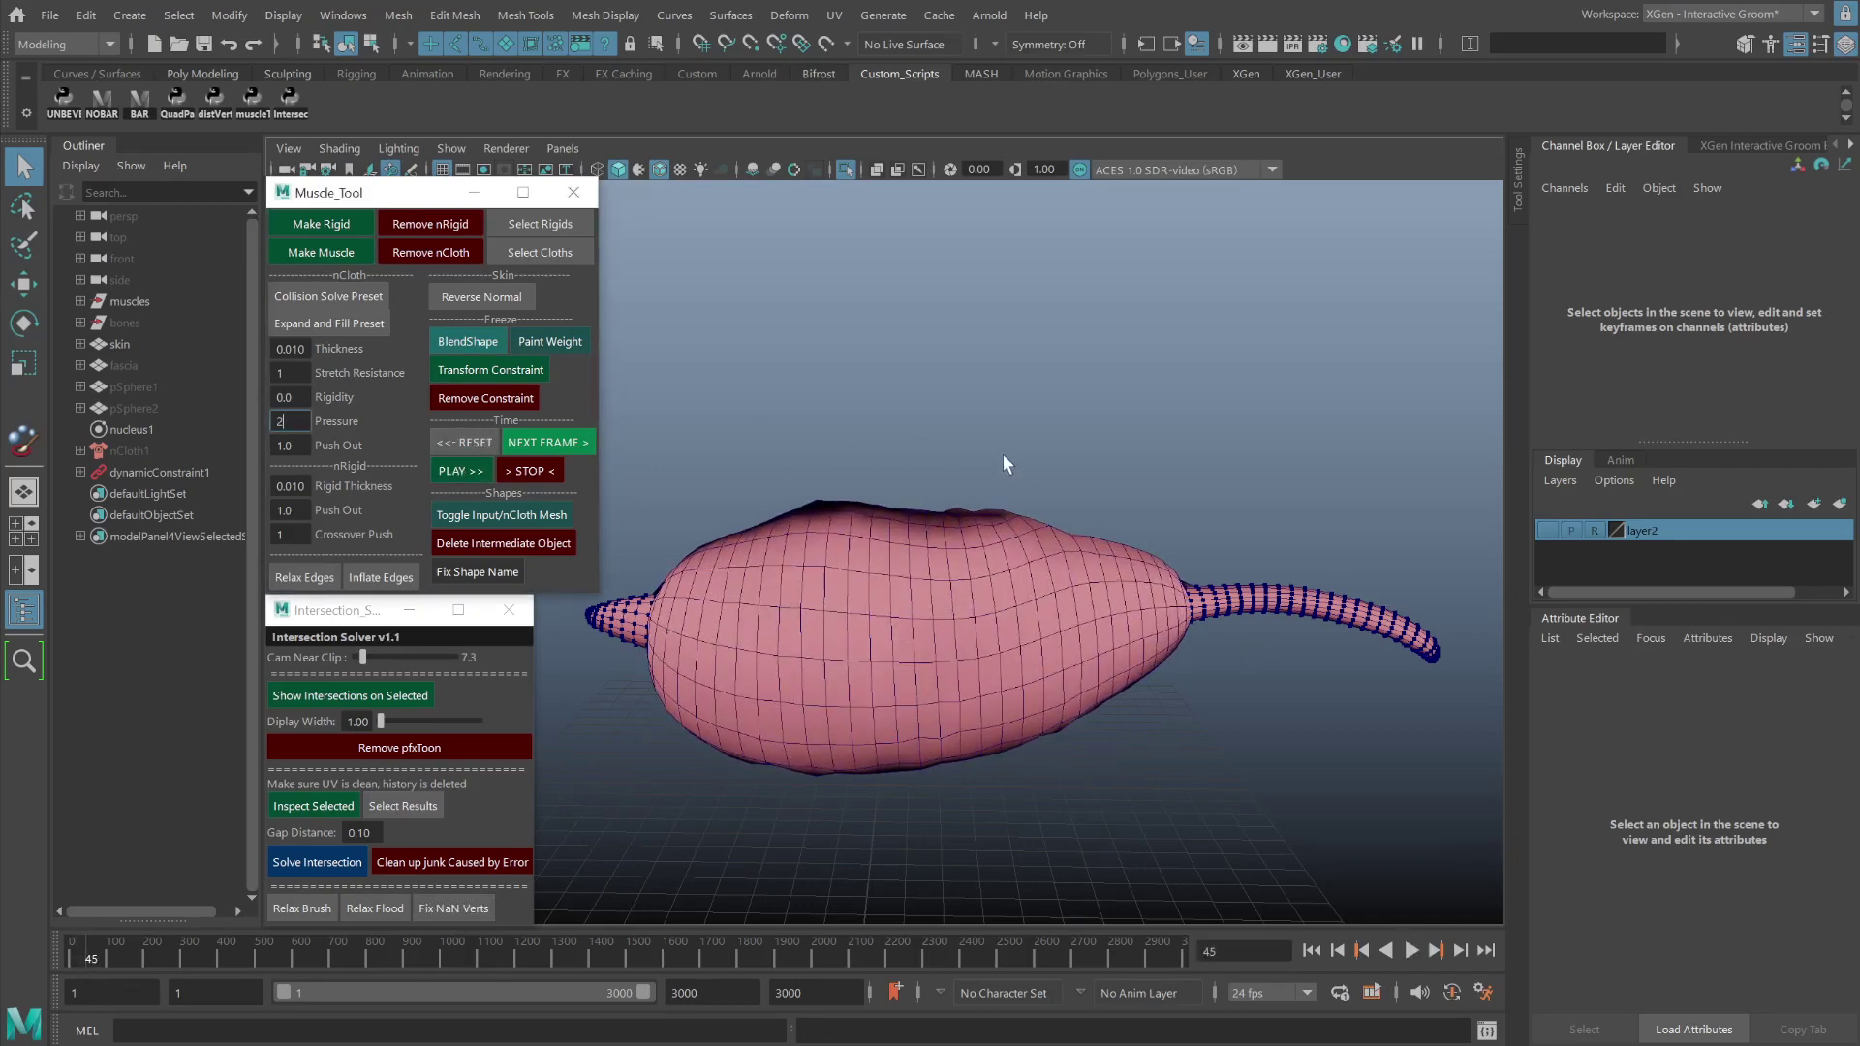
pyautogui.click(453, 441)
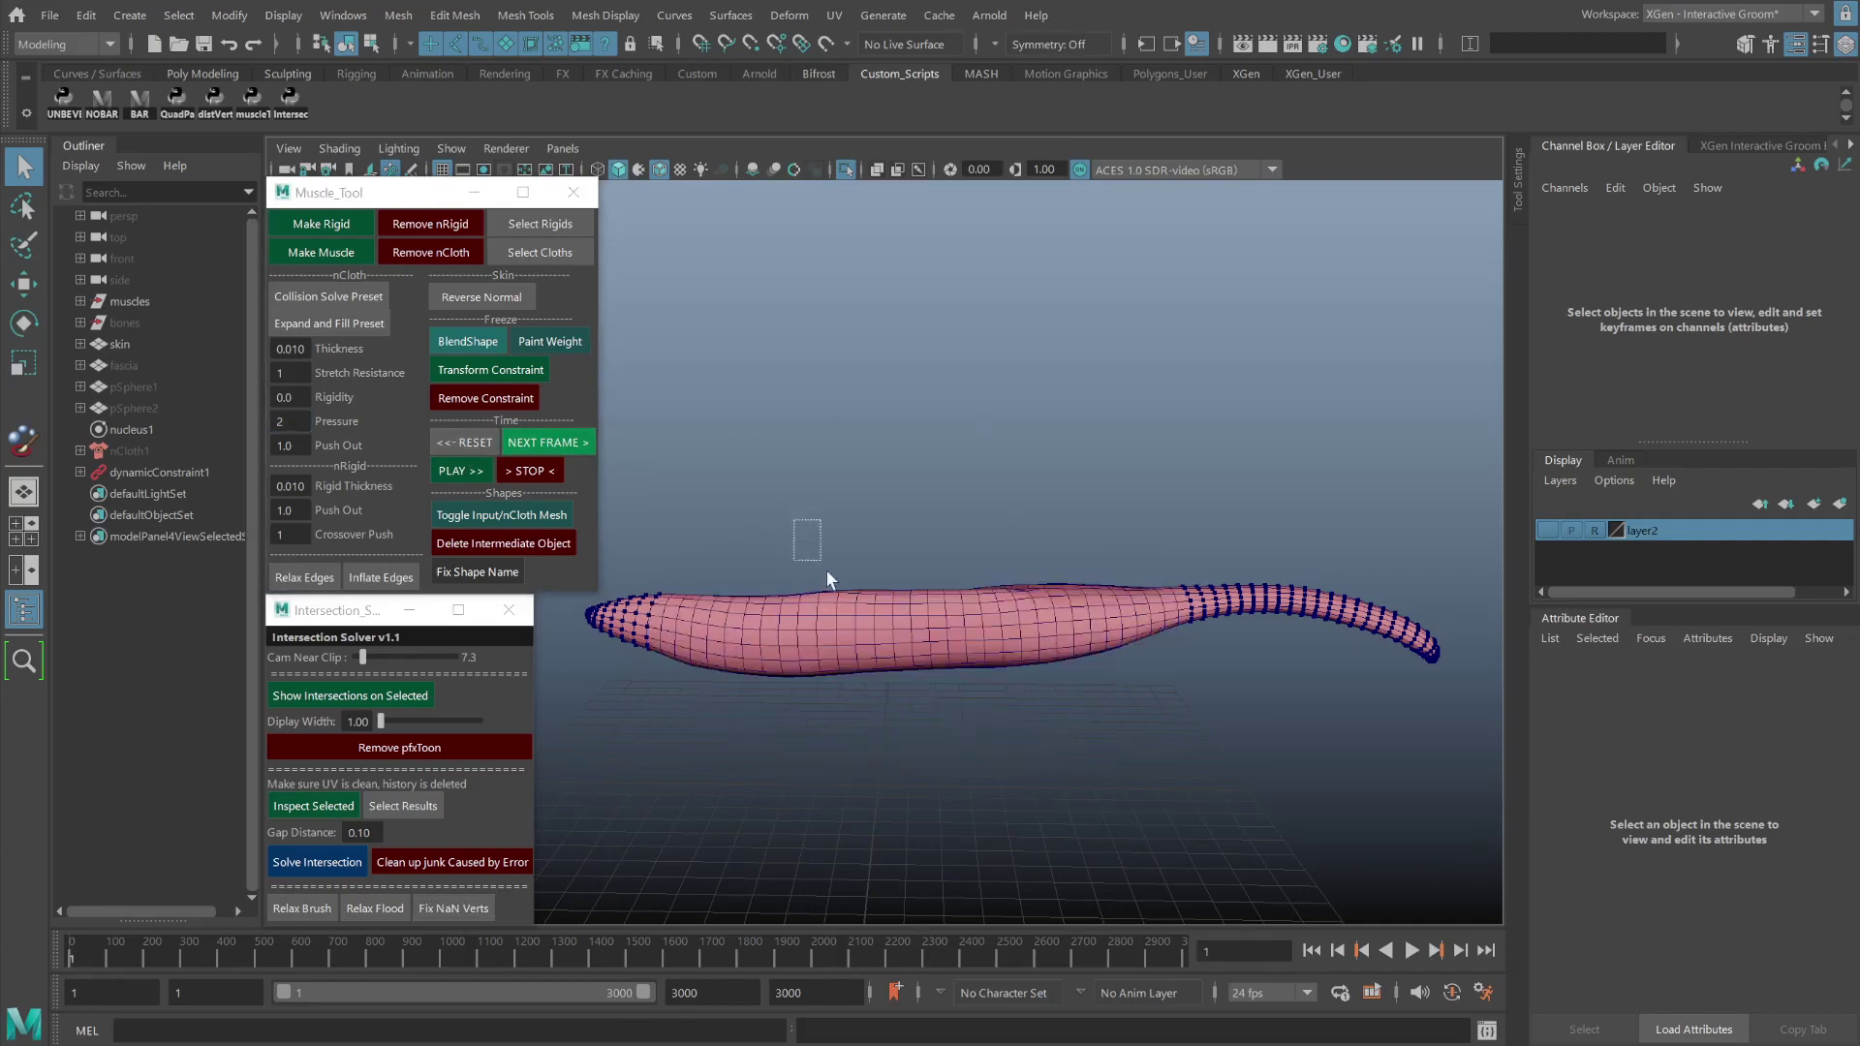
pyautogui.moveTo(827, 579); pyautogui.dragTo(843, 610)
pyautogui.click(457, 398)
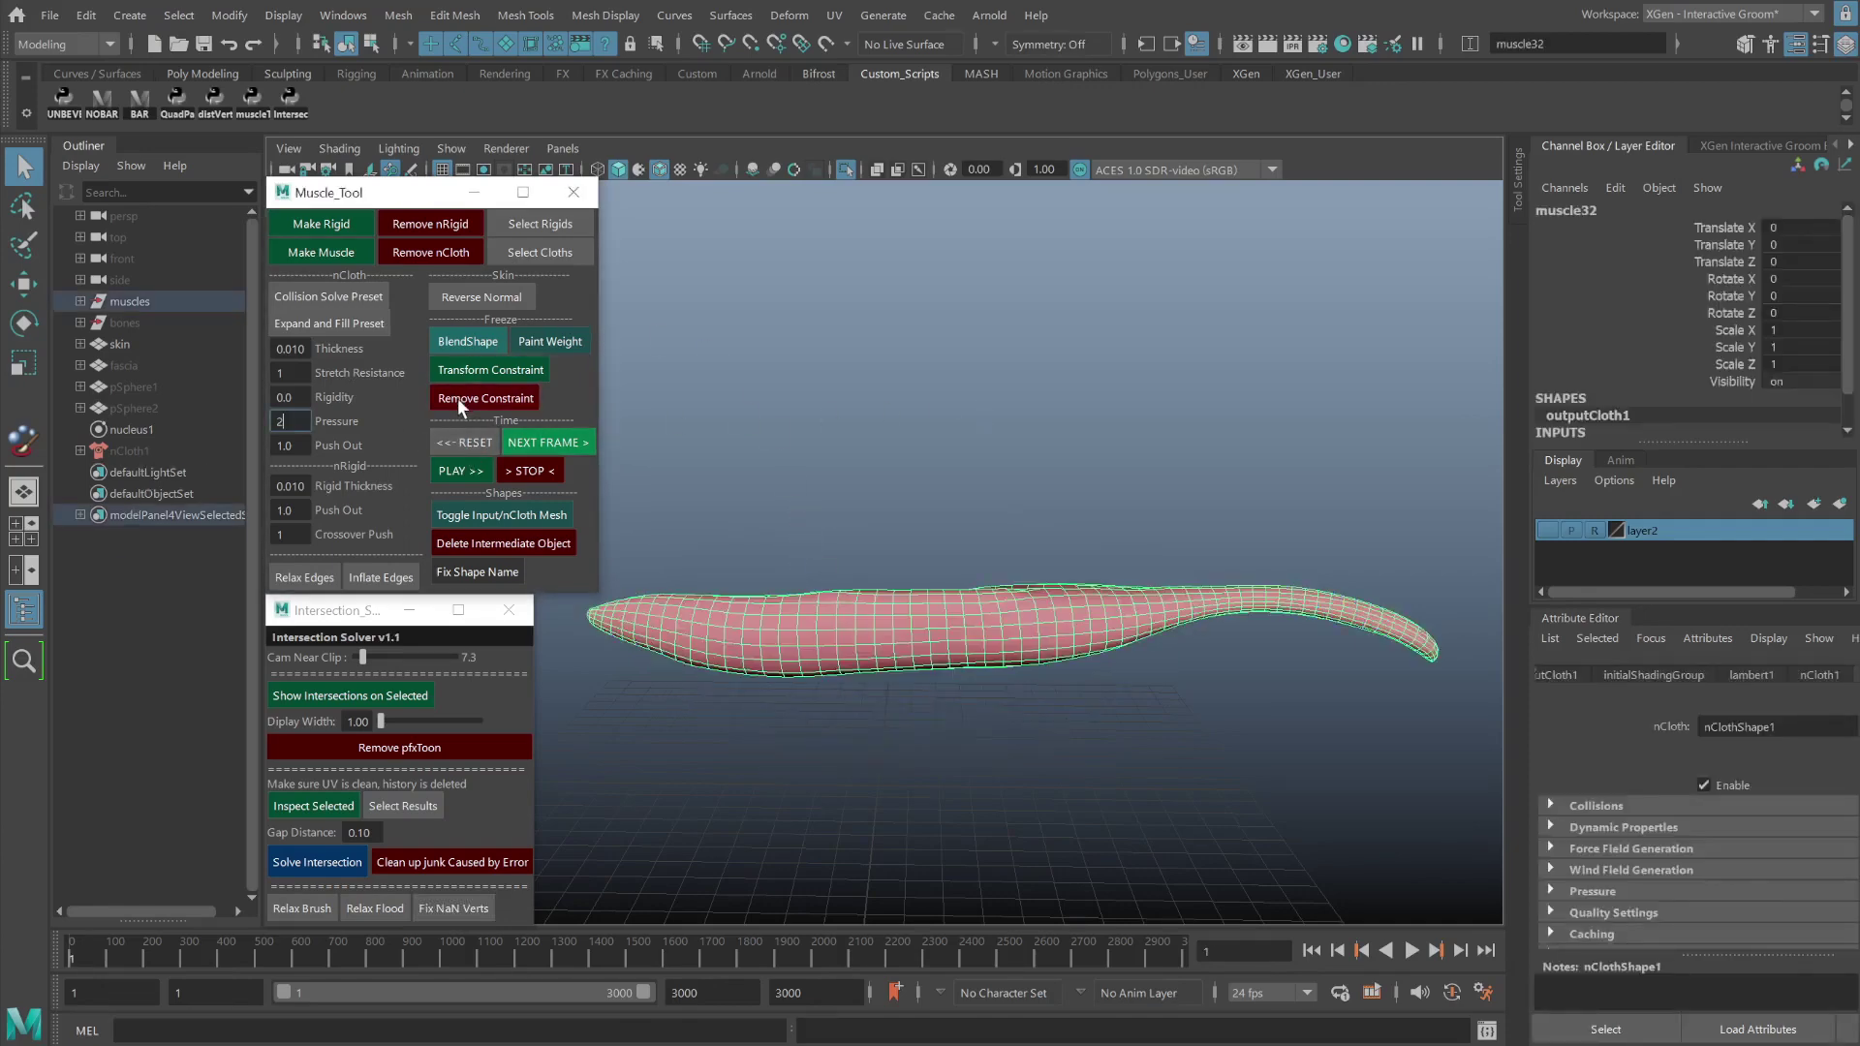
pyautogui.click(781, 427)
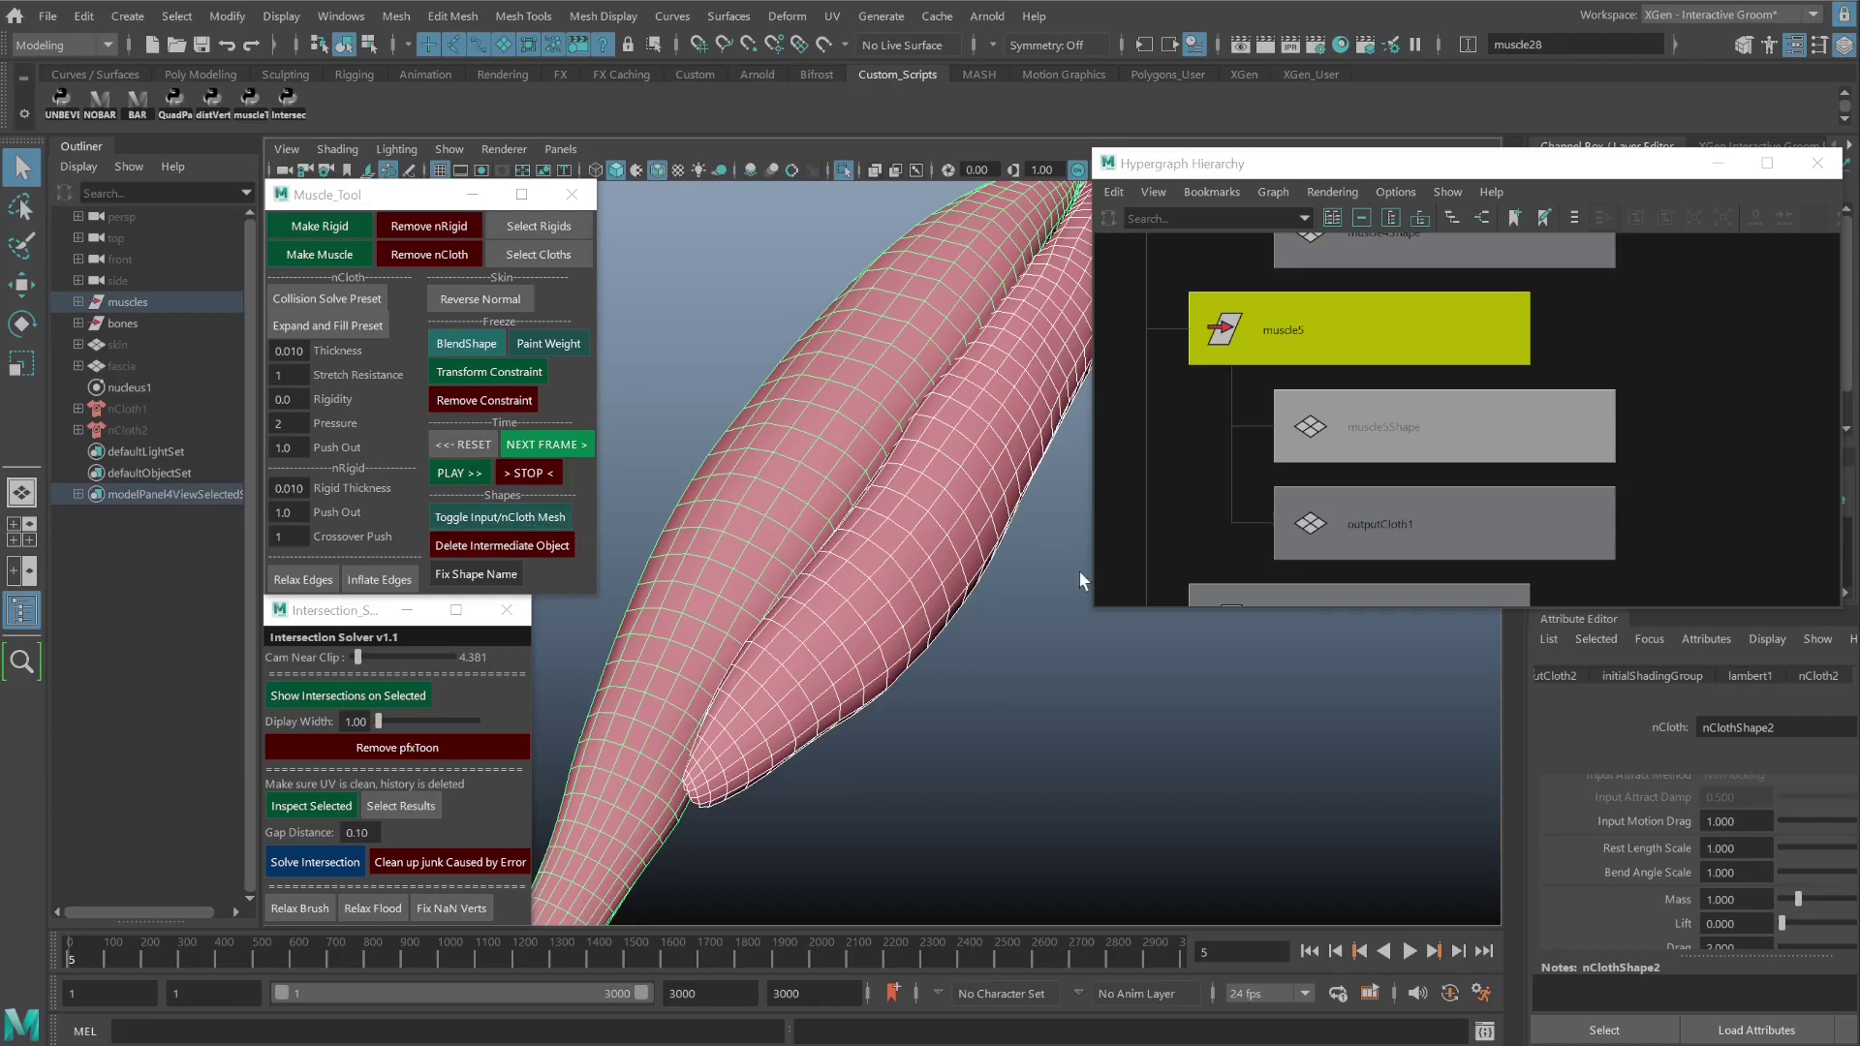
# Apply expand-and-fill settings with Rest Length Scale 0 and compare input versus nCloth mesh.
pyautogui.click(316, 324)
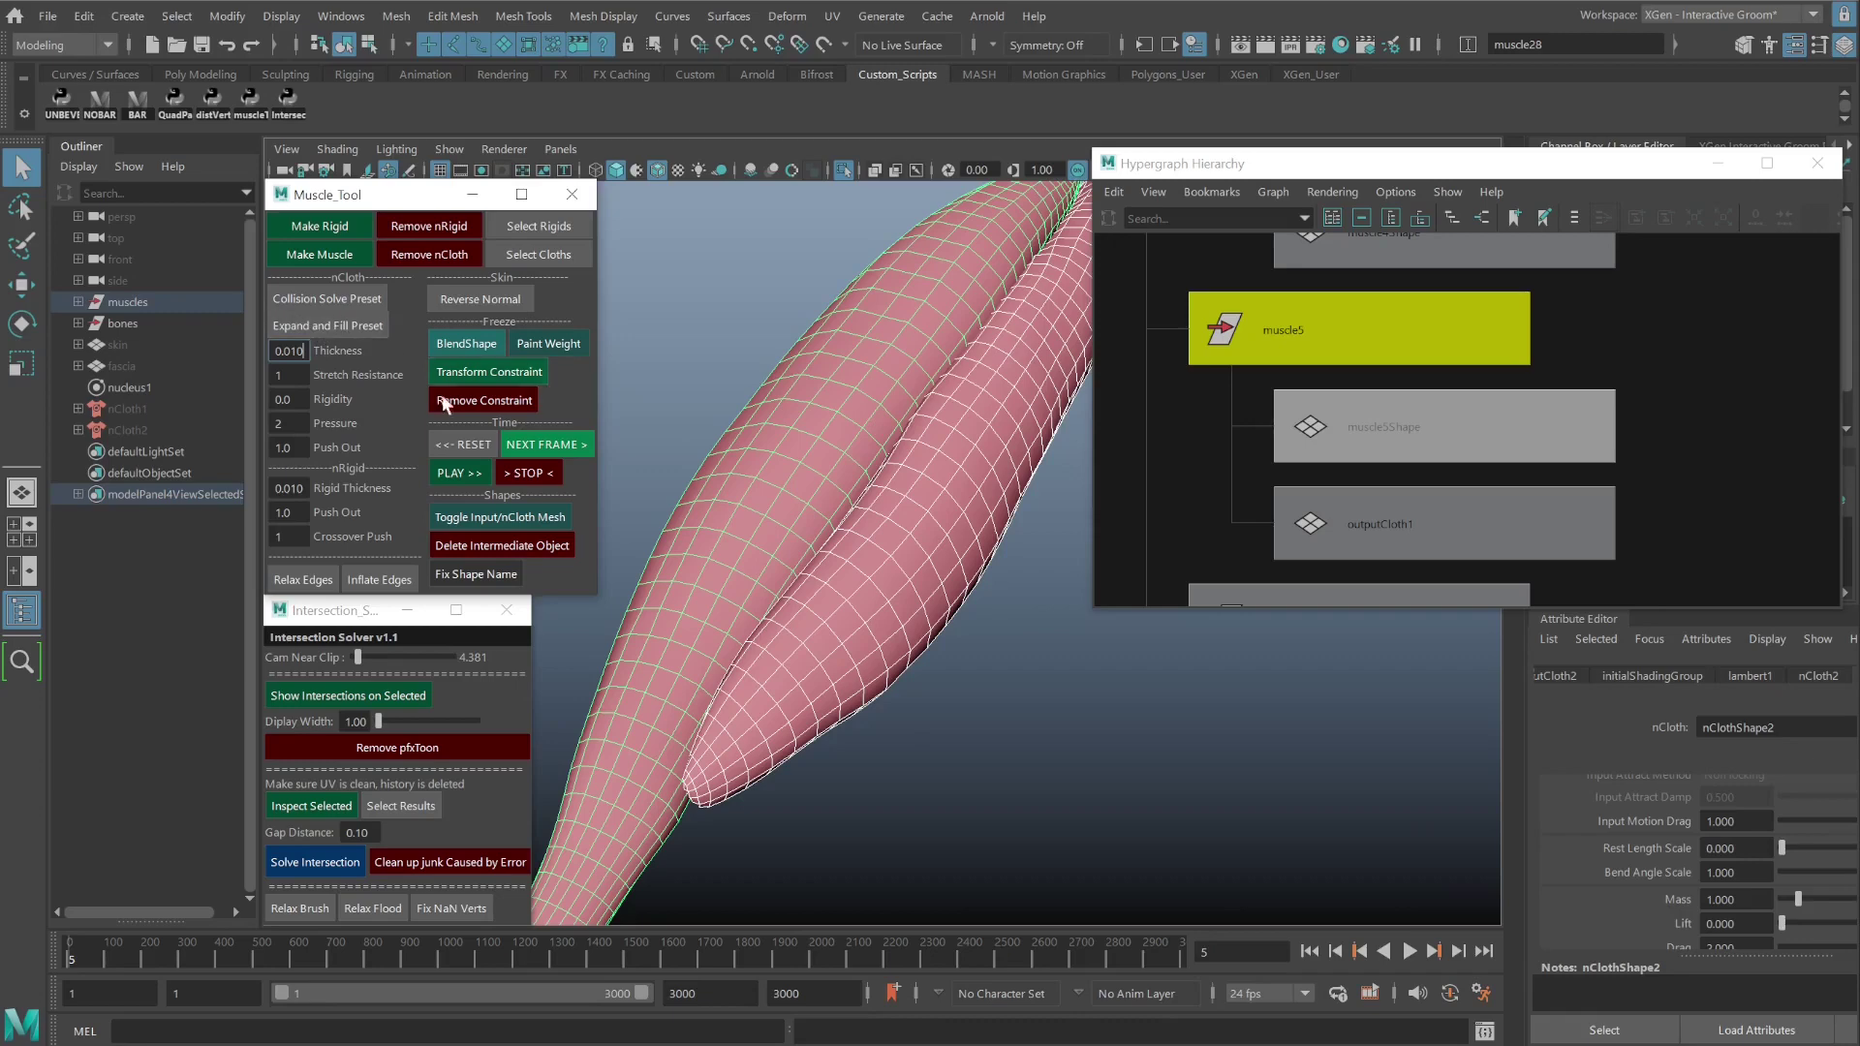
pyautogui.click(558, 447)
pyautogui.click(562, 452)
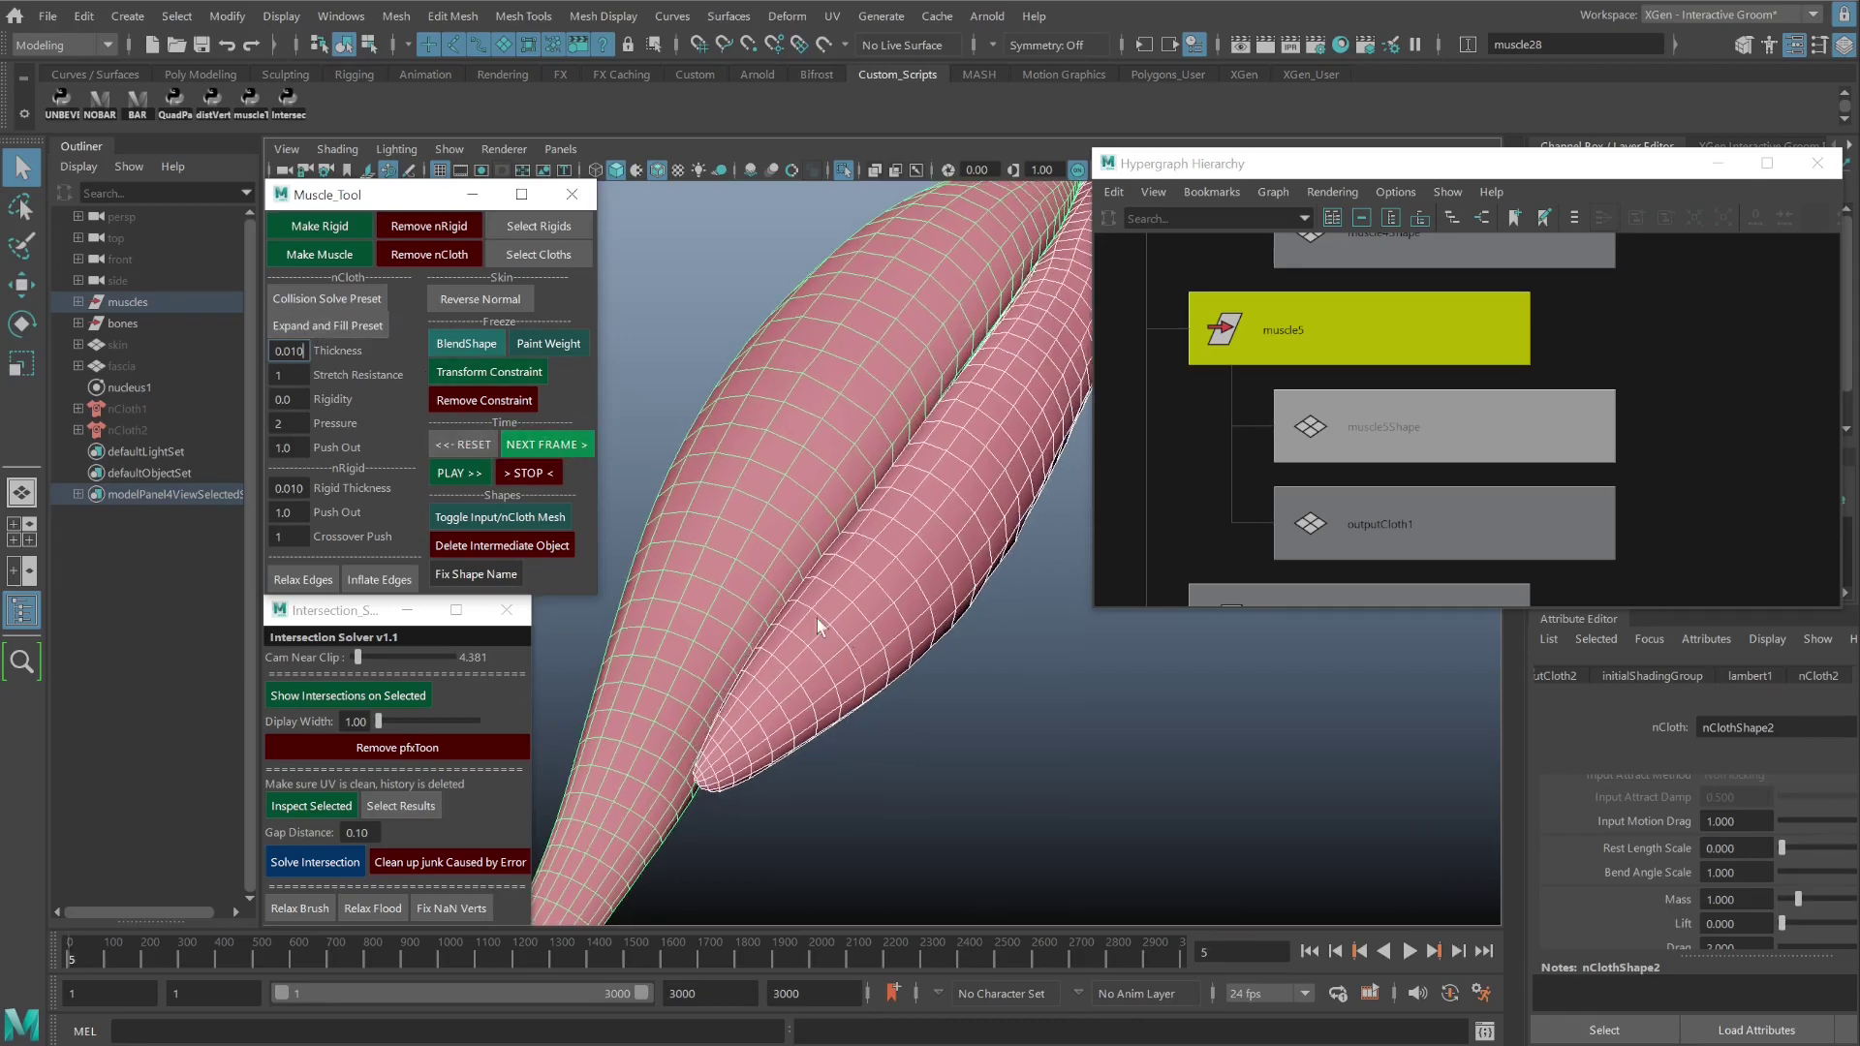
pyautogui.click(525, 510)
pyautogui.click(520, 509)
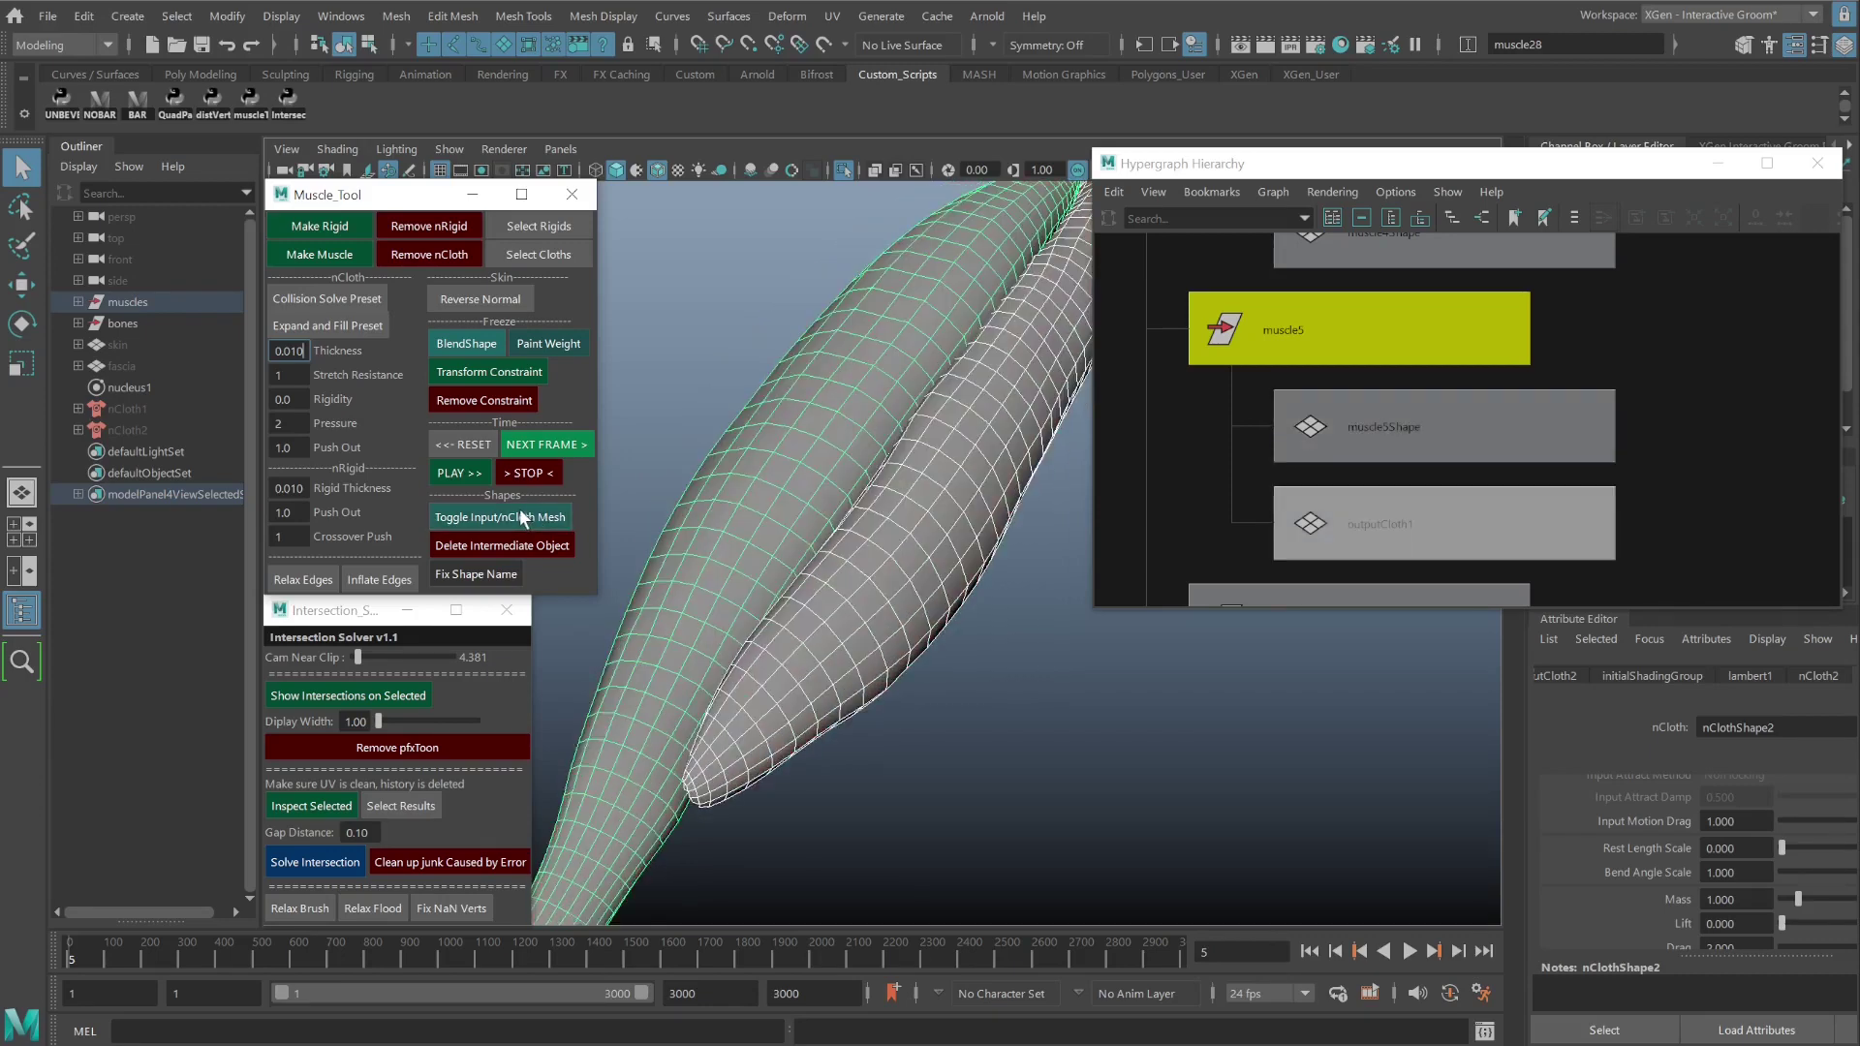
pyautogui.click(520, 508)
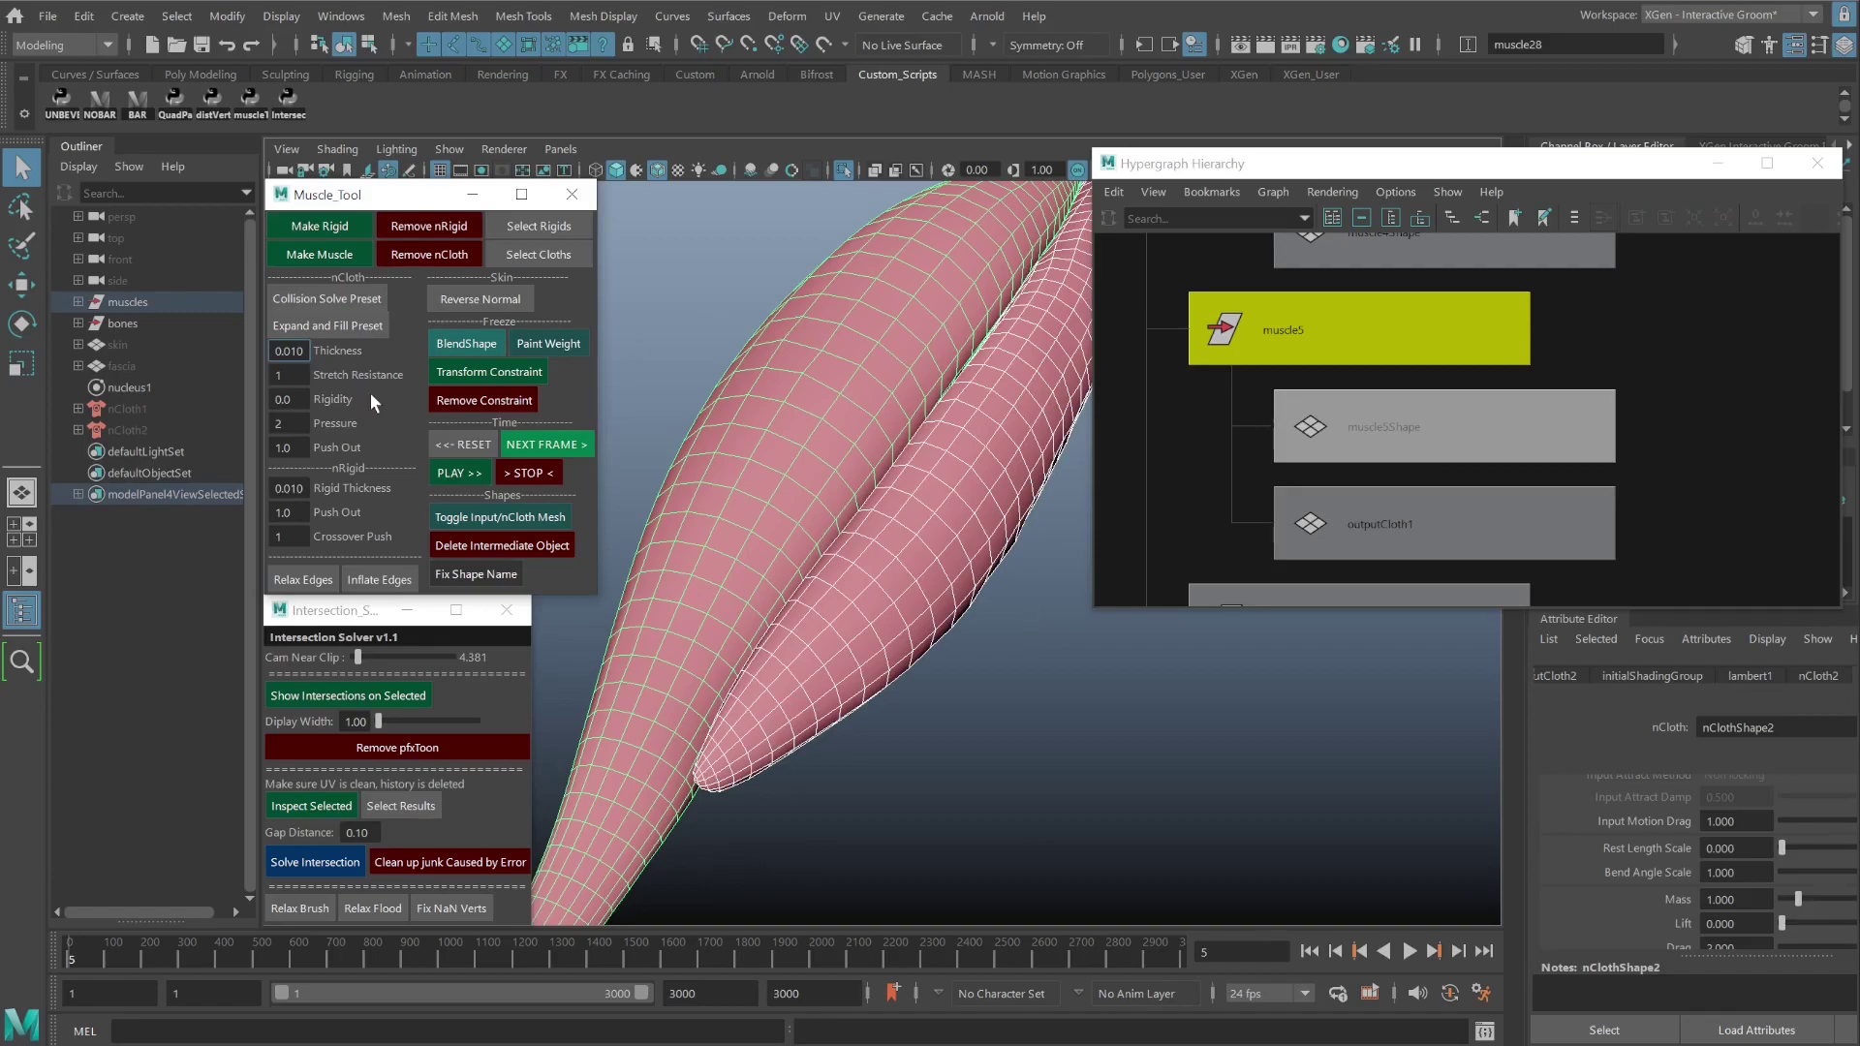
# Apply the collision-solve settings, rewind to frame 1 and advance one frame.
pyautogui.click(463, 443)
pyautogui.click(357, 325)
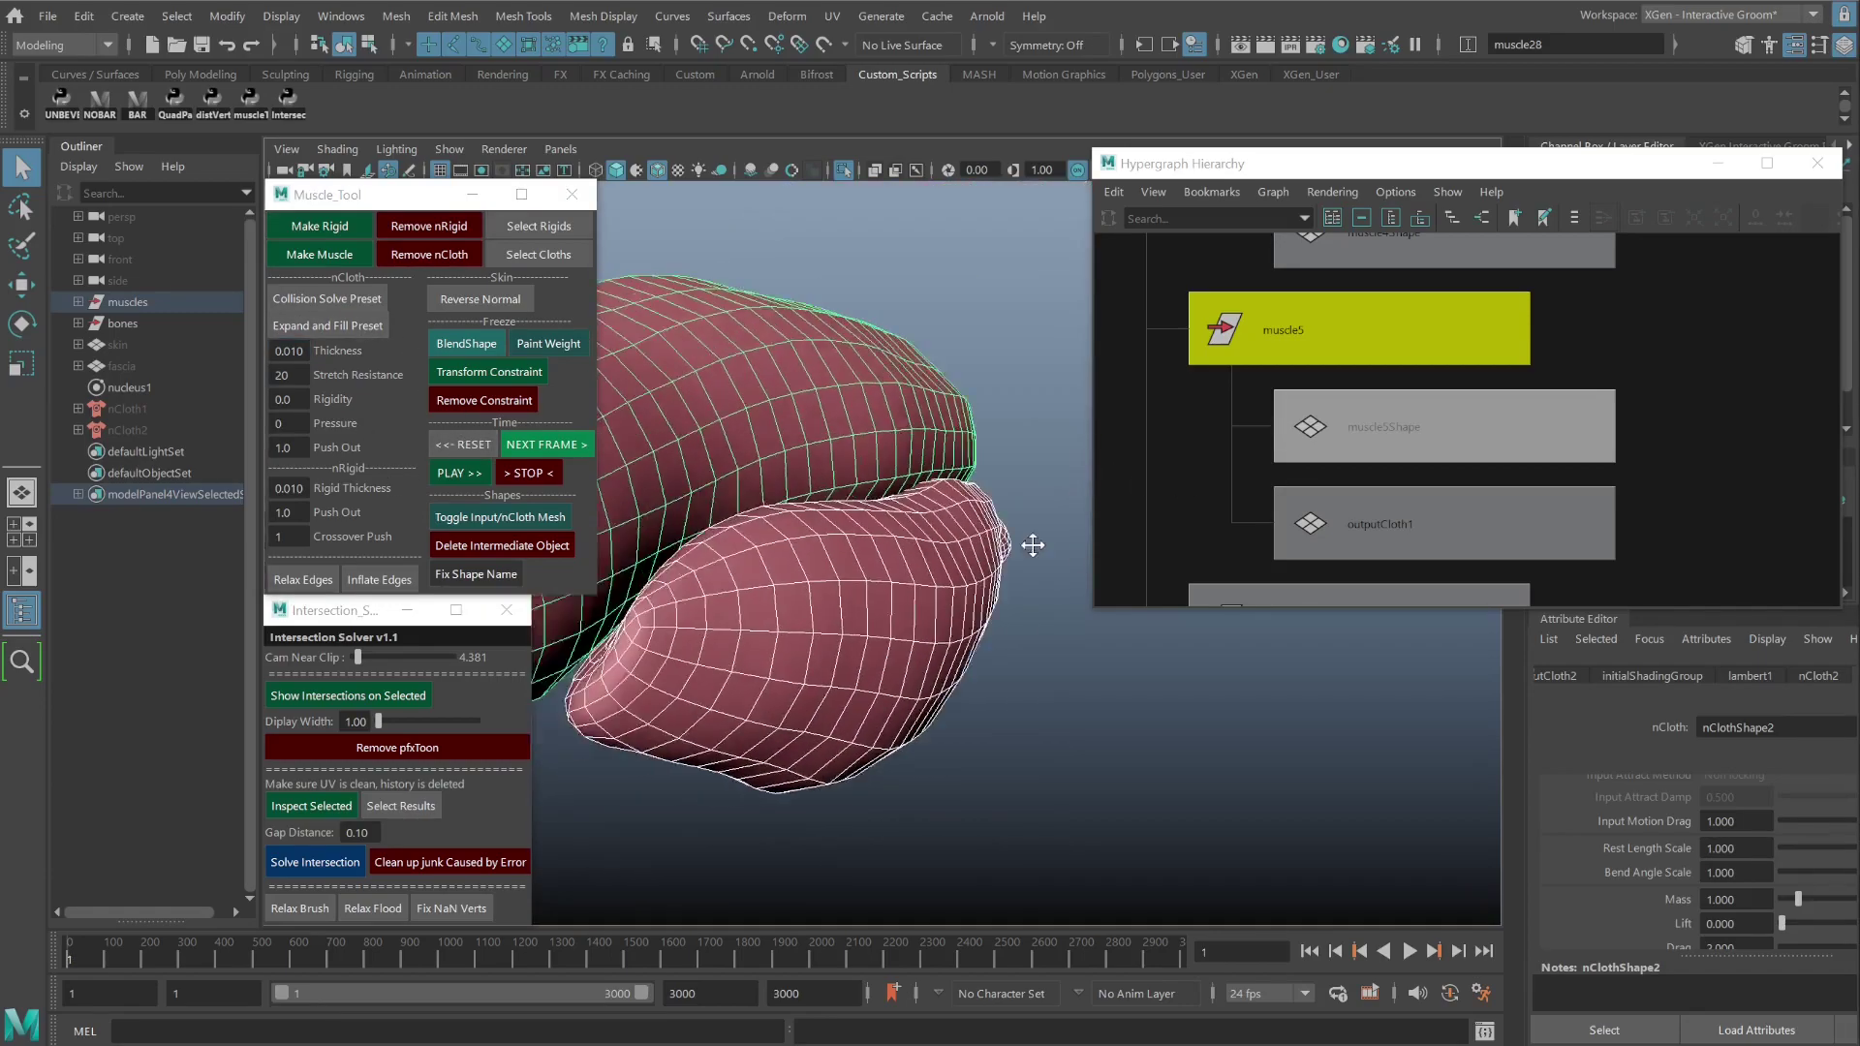
pyautogui.scroll(5, 1033, 546)
pyautogui.scroll(5, 1033, 545)
pyautogui.scroll(3, 1032, 546)
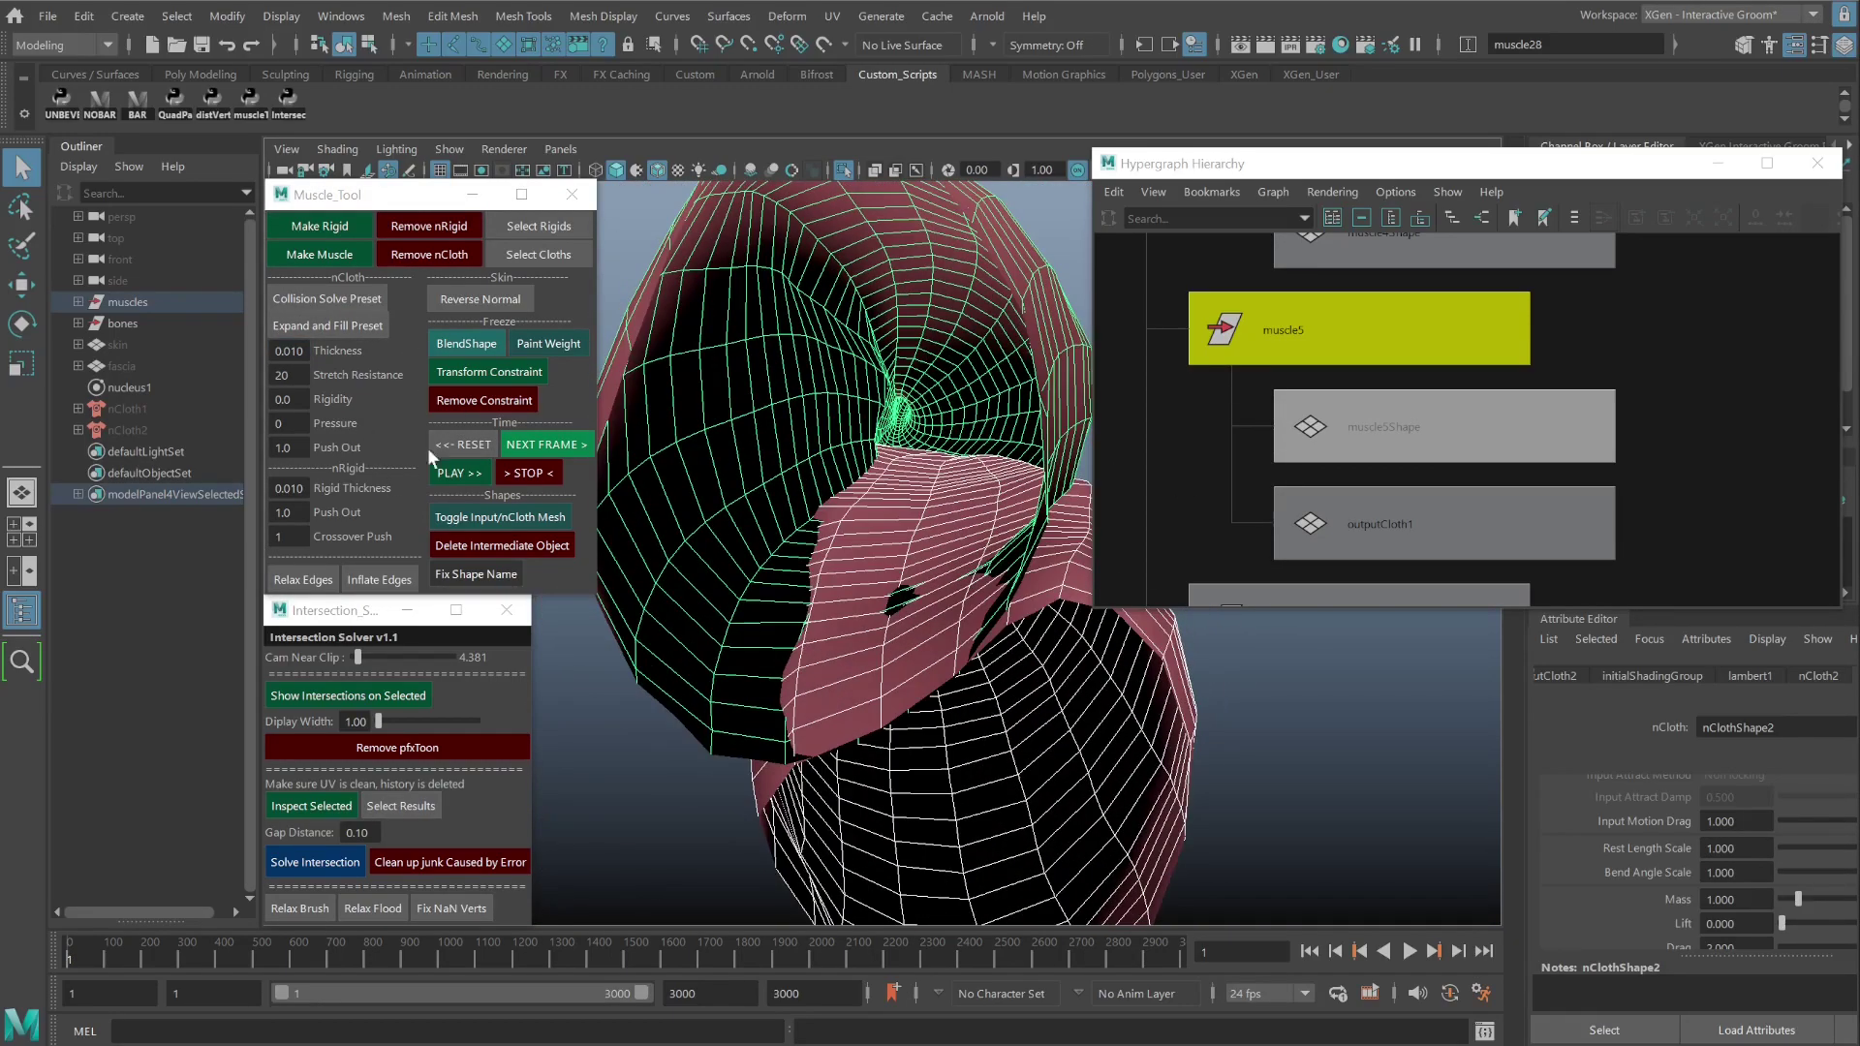
pyautogui.click(544, 443)
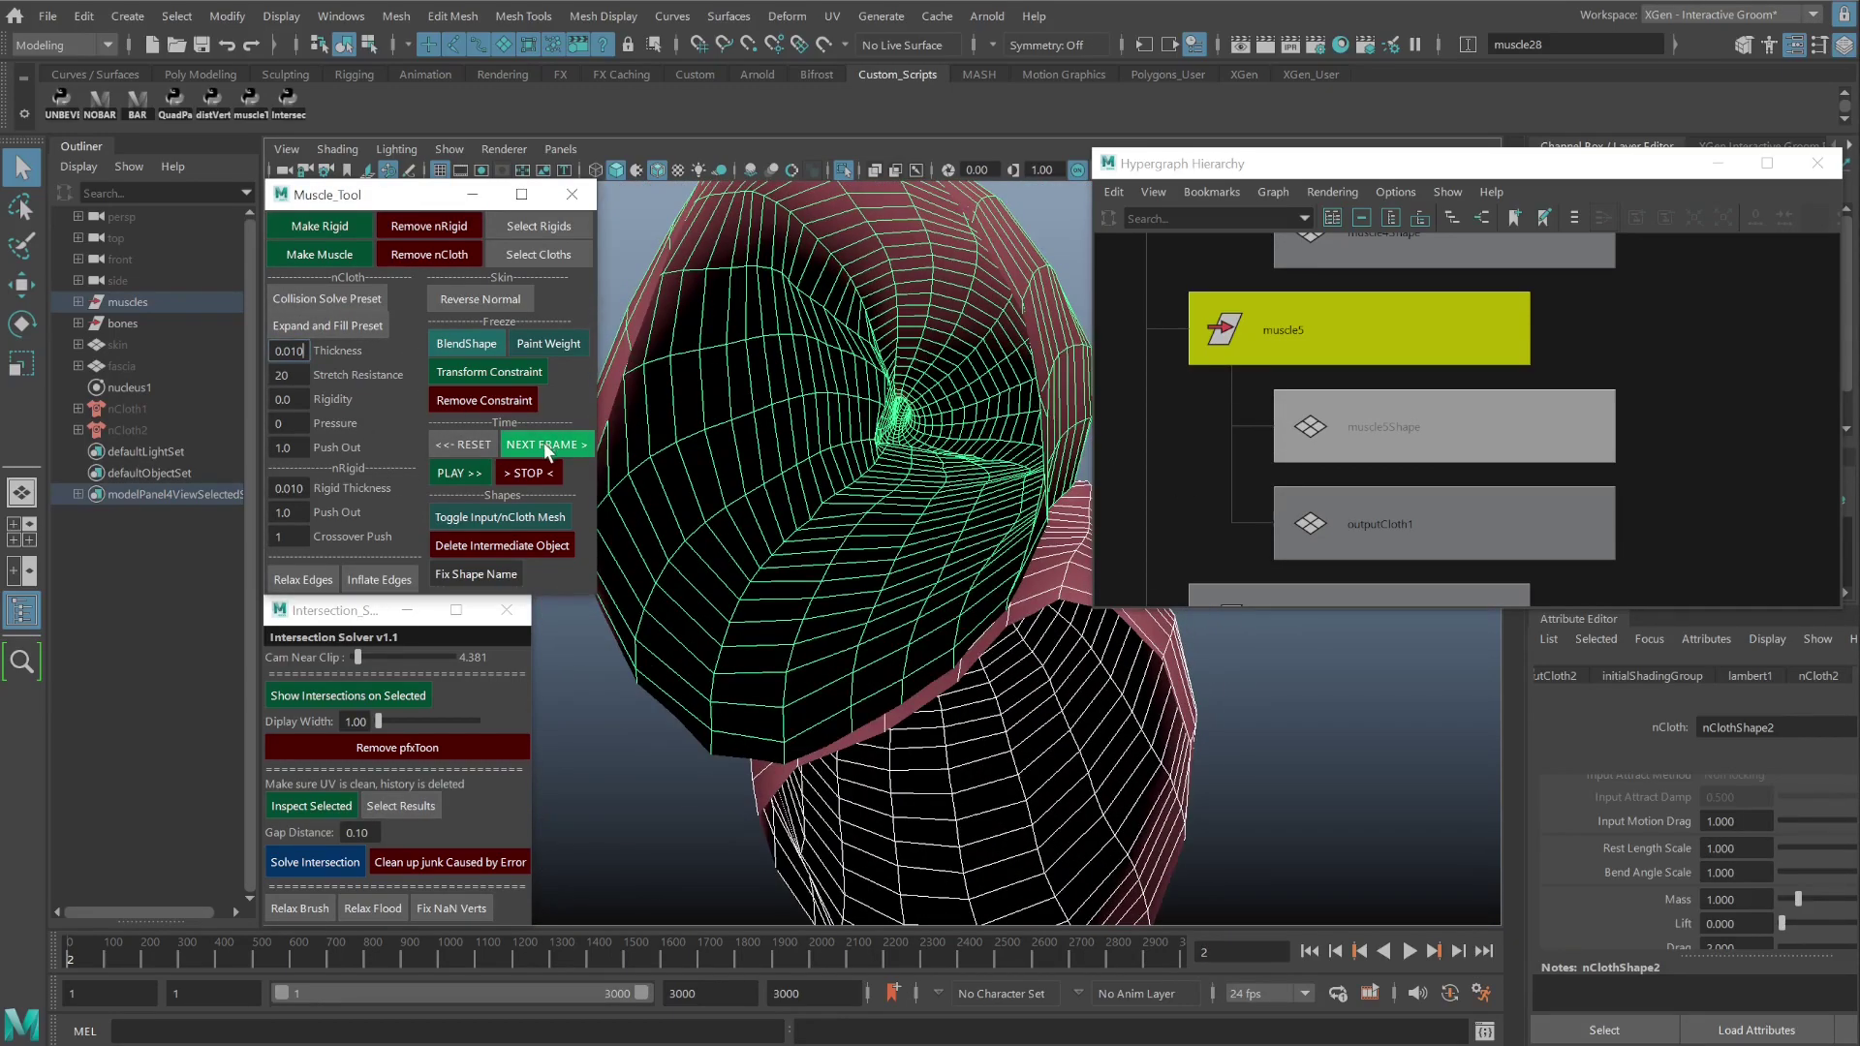
# Compare input and simulated meshes, then remove muscle5's nCloth and restore its muscle5Shape name.
pyautogui.click(541, 517)
pyautogui.click(539, 517)
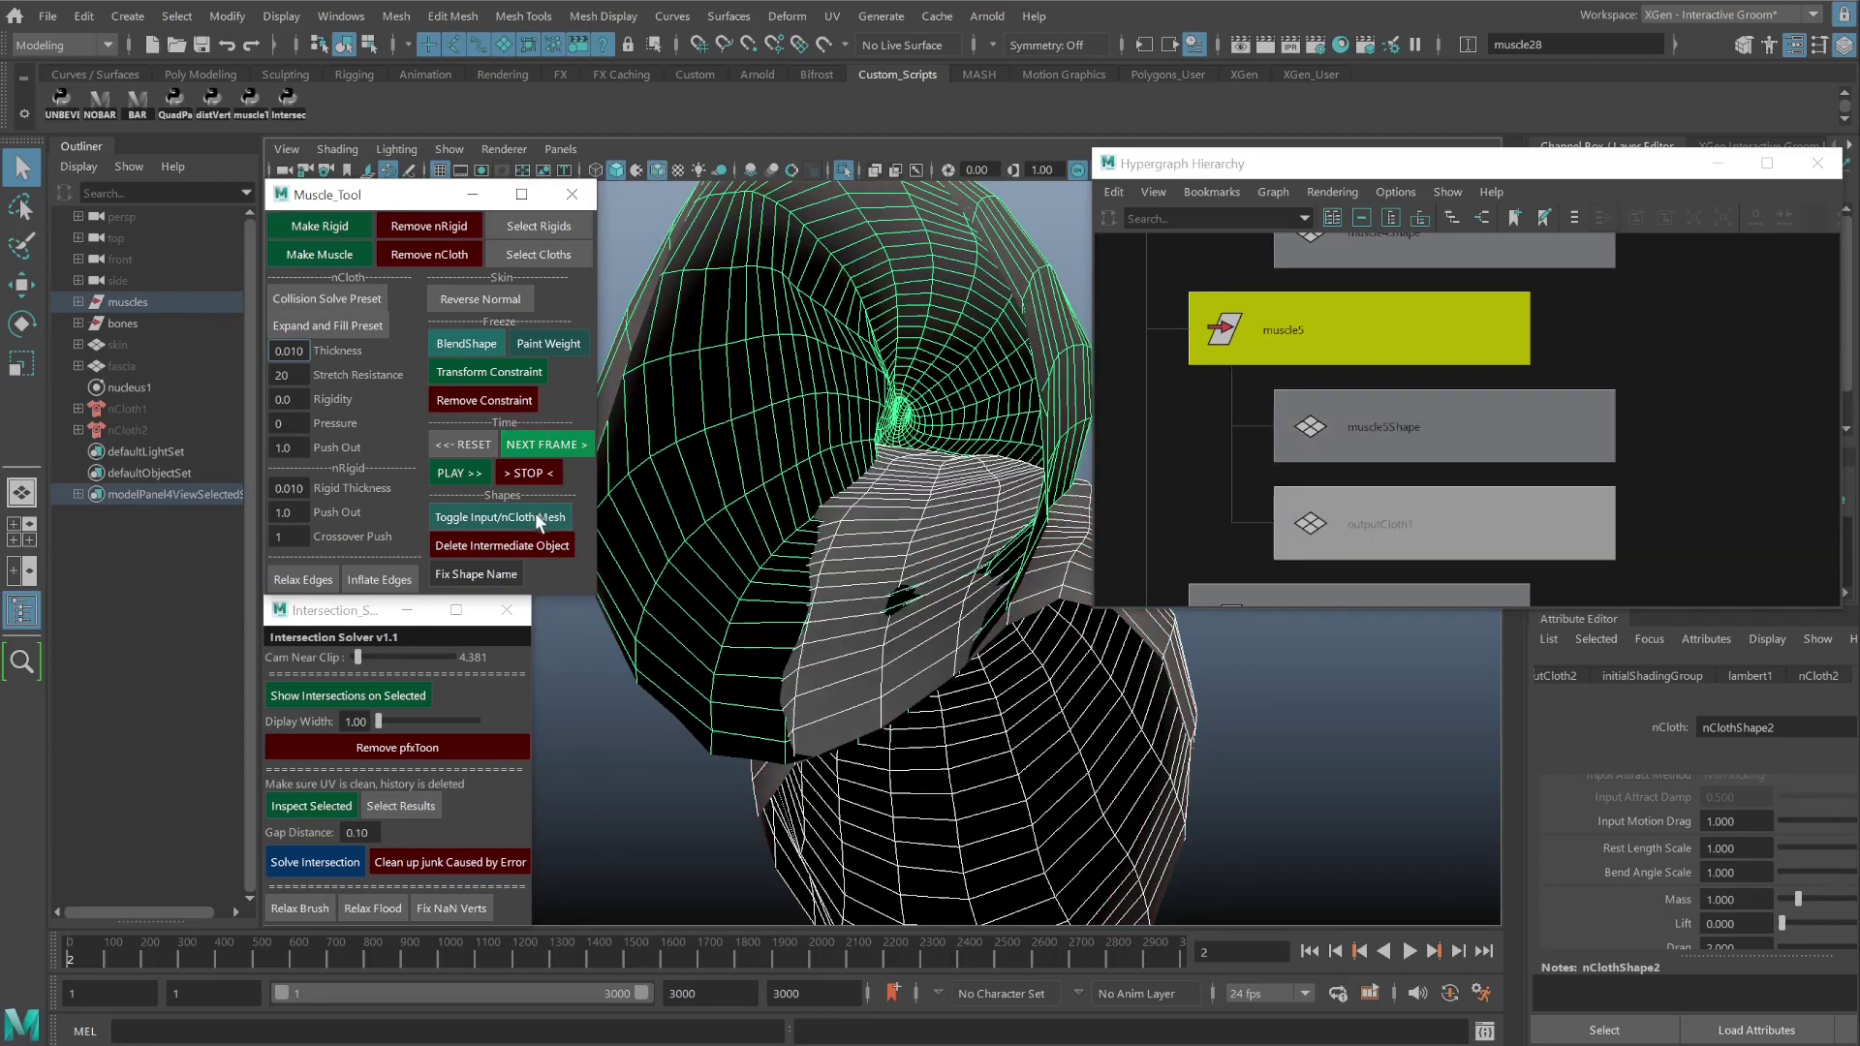
pyautogui.click(532, 515)
pyautogui.click(528, 521)
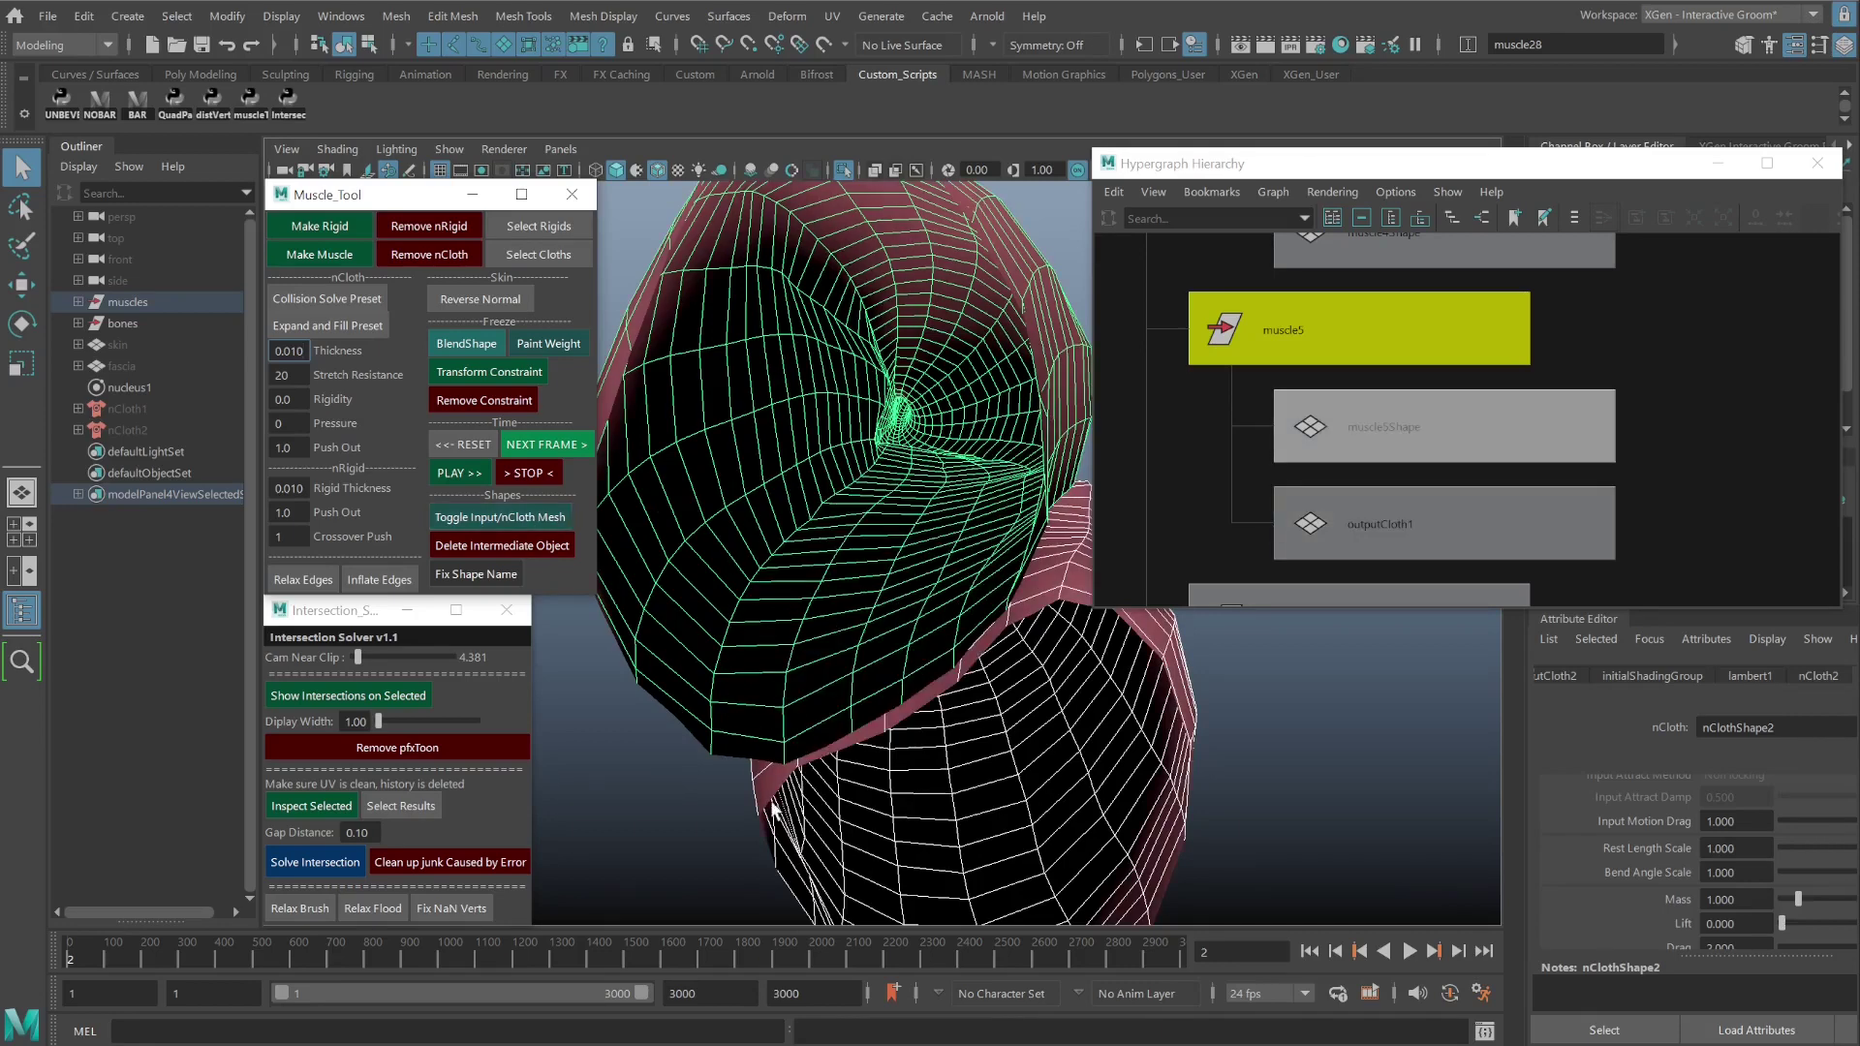
pyautogui.click(539, 515)
pyautogui.click(538, 513)
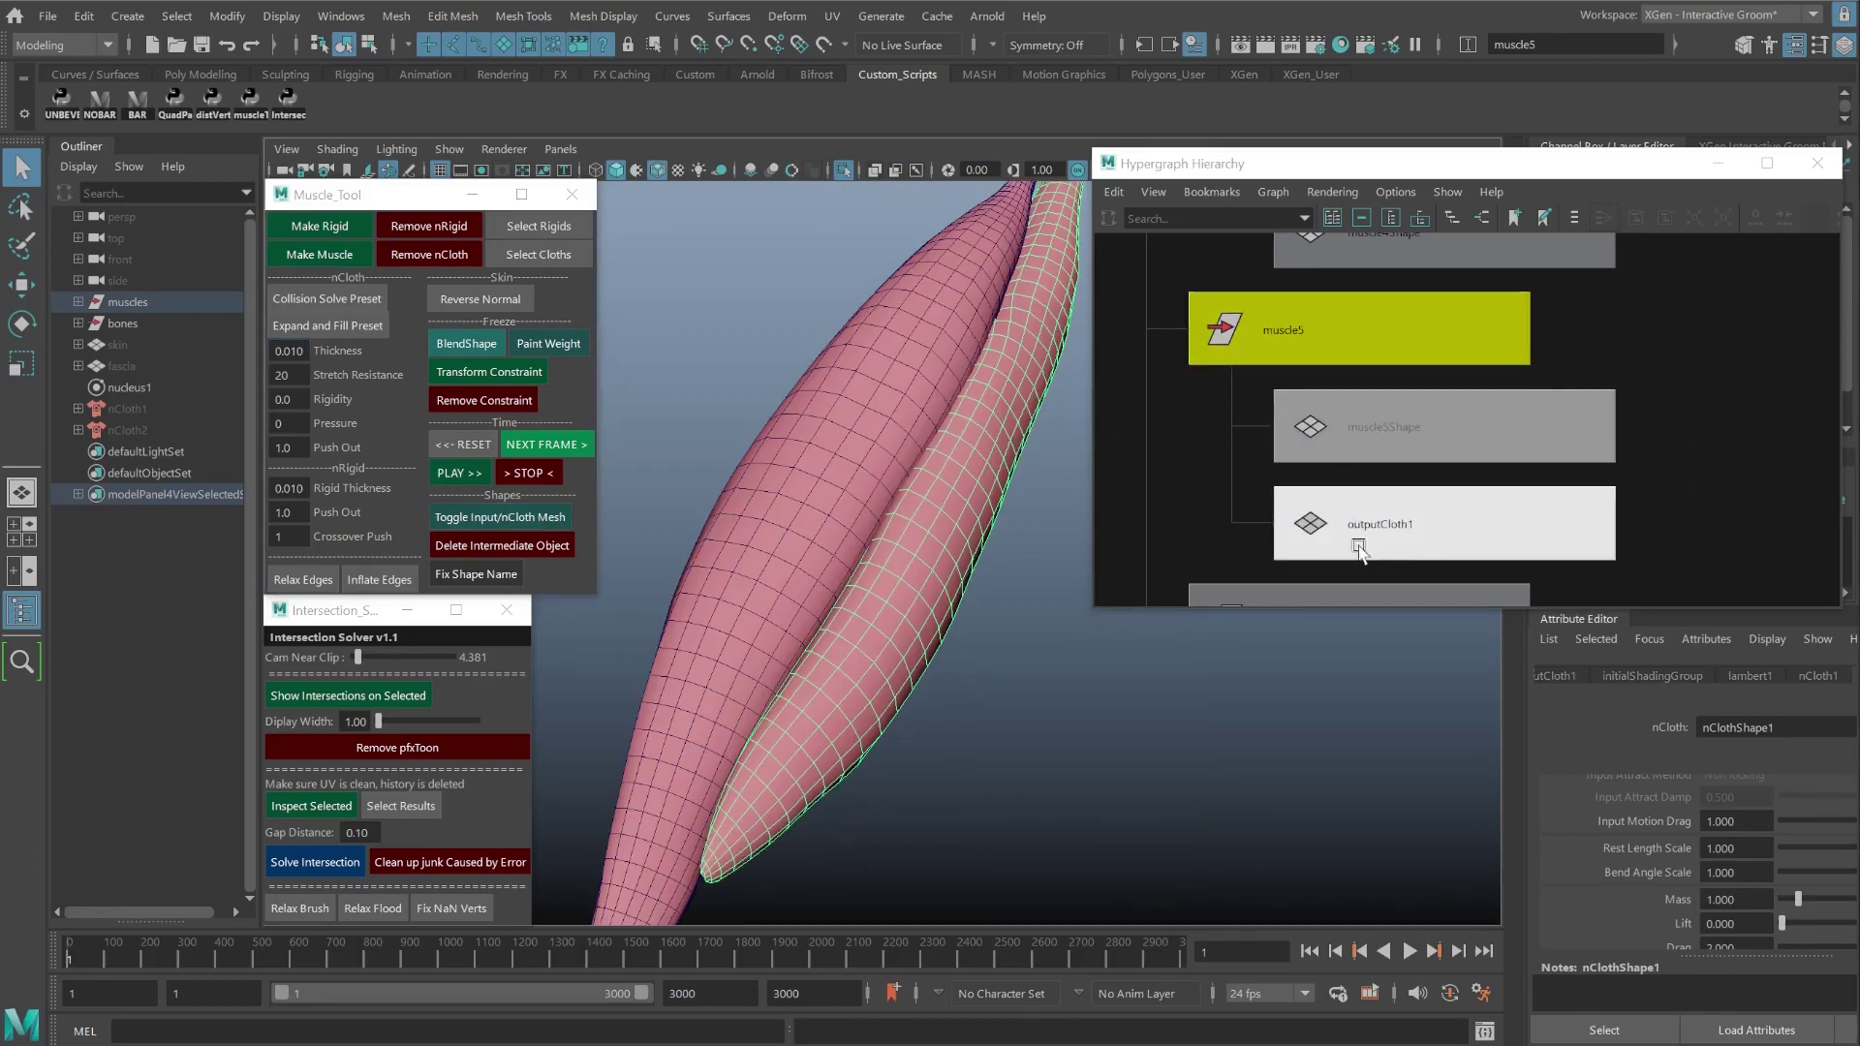
pyautogui.click(558, 547)
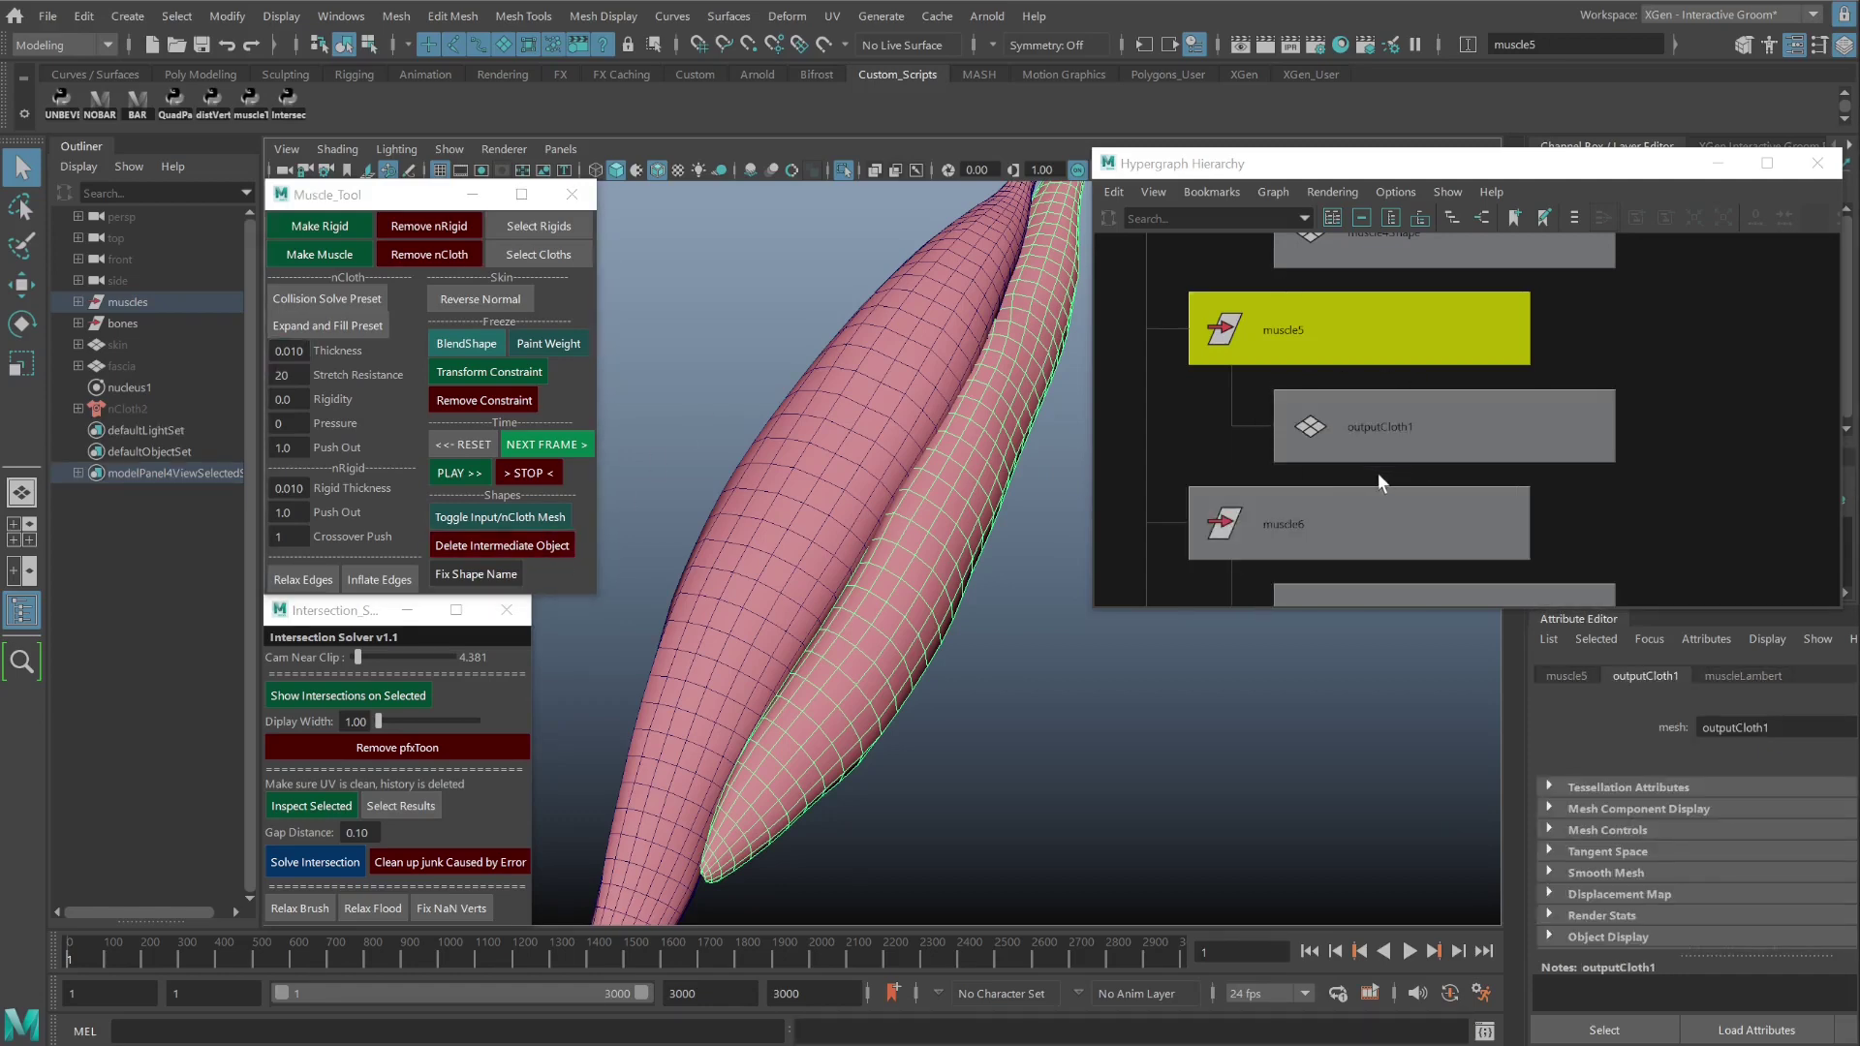
pyautogui.click(494, 576)
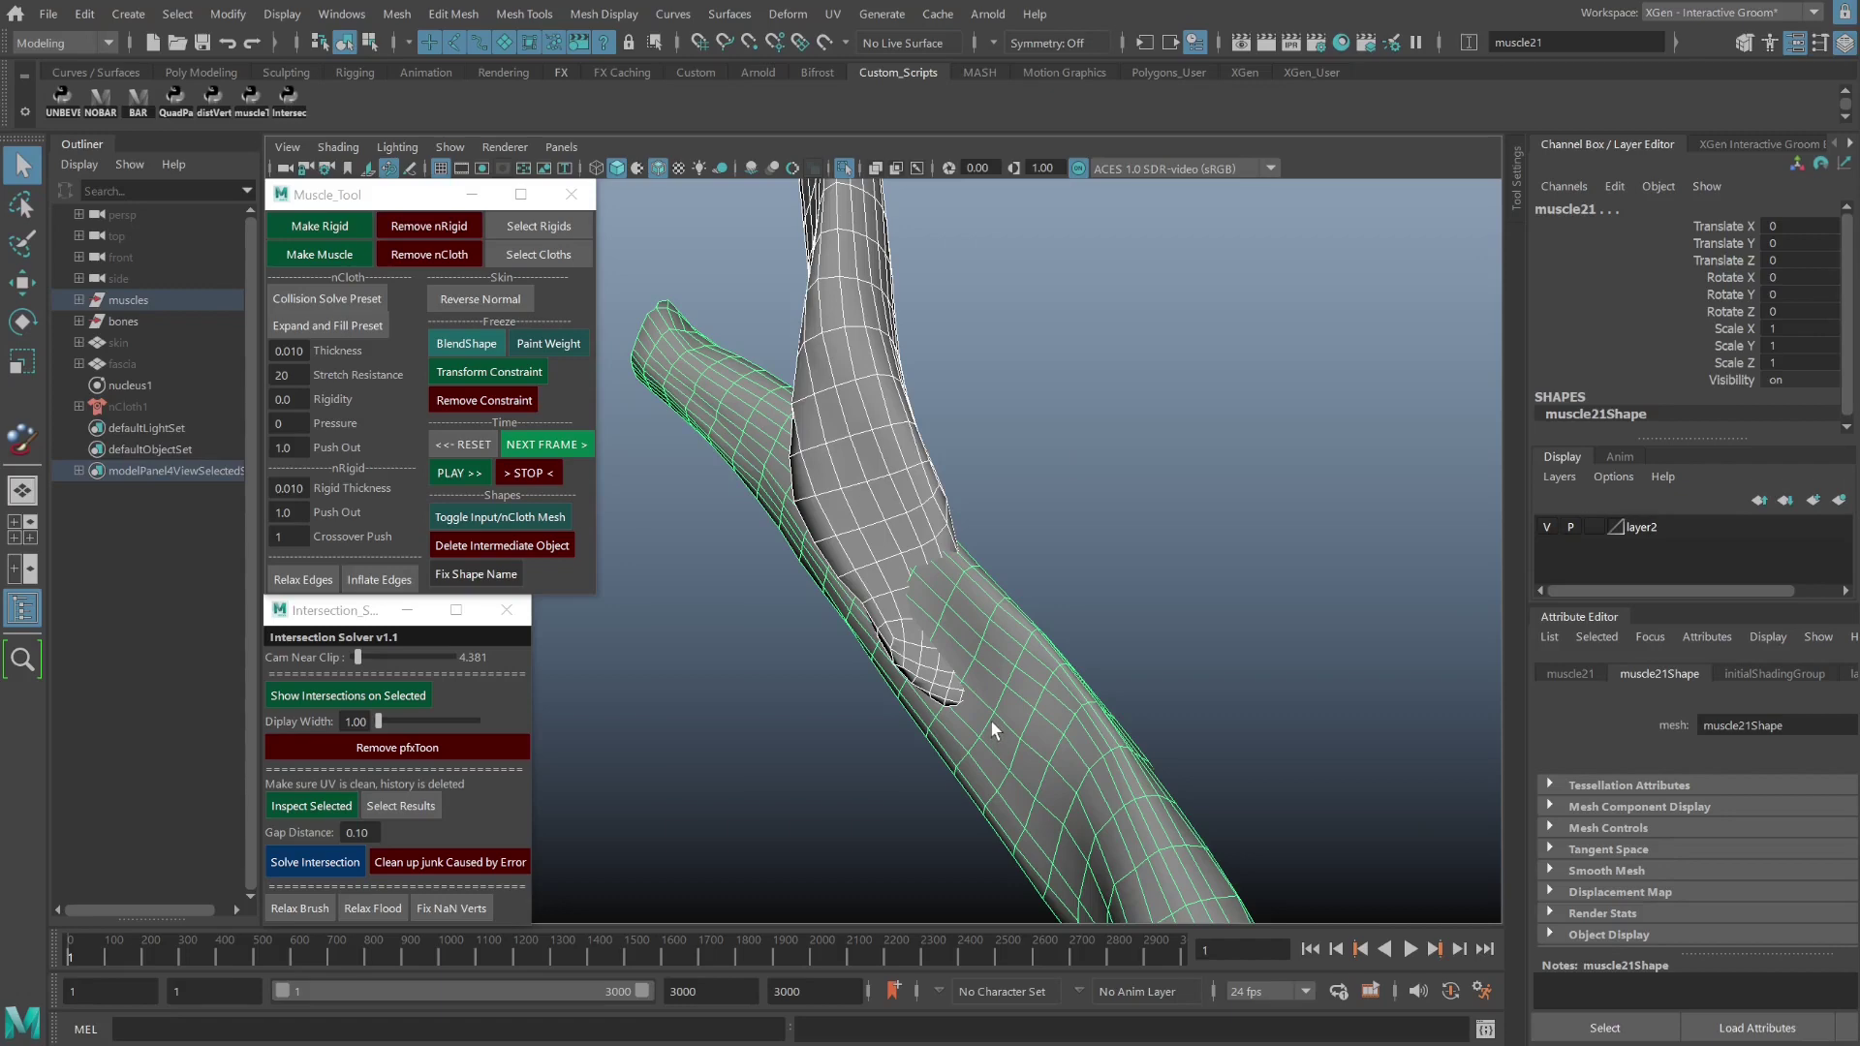
# Make muscle21 an nCloth muscle, step to frame 5, then reset.
pyautogui.click(327, 250)
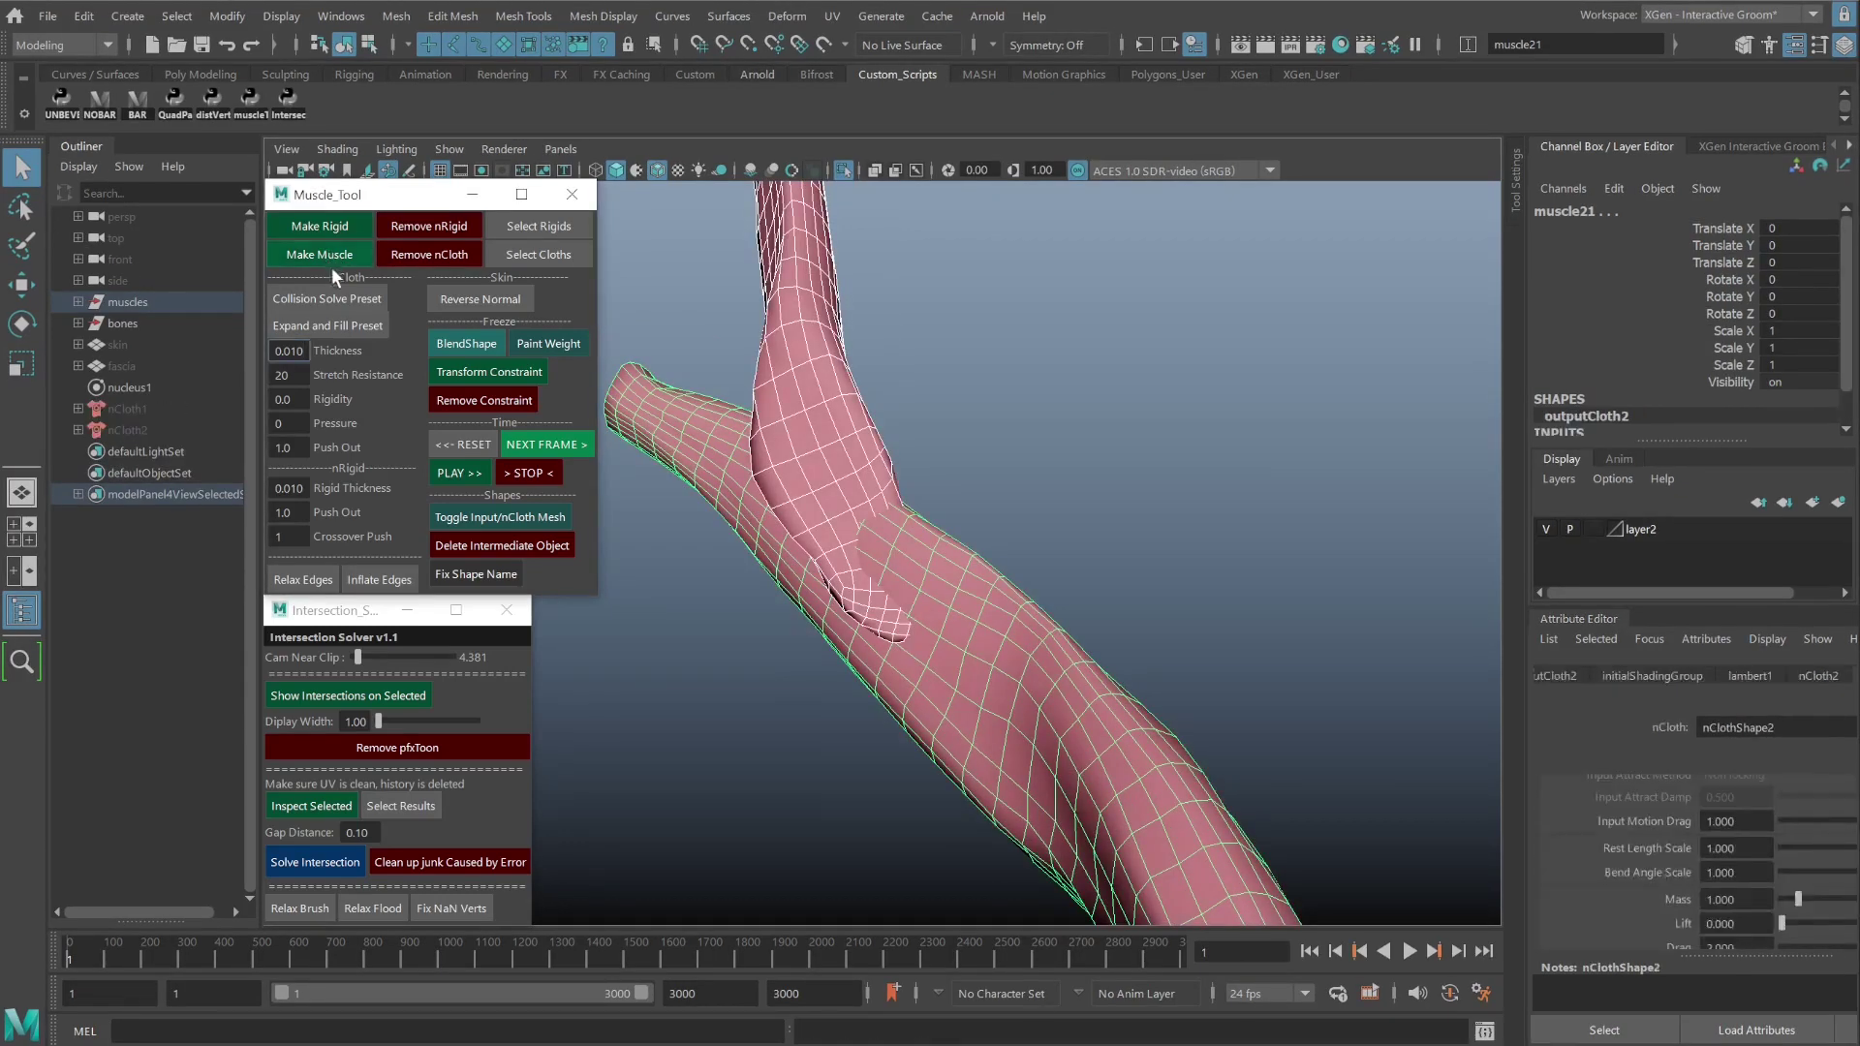
pyautogui.click(329, 295)
pyautogui.click(567, 445)
pyautogui.click(568, 444)
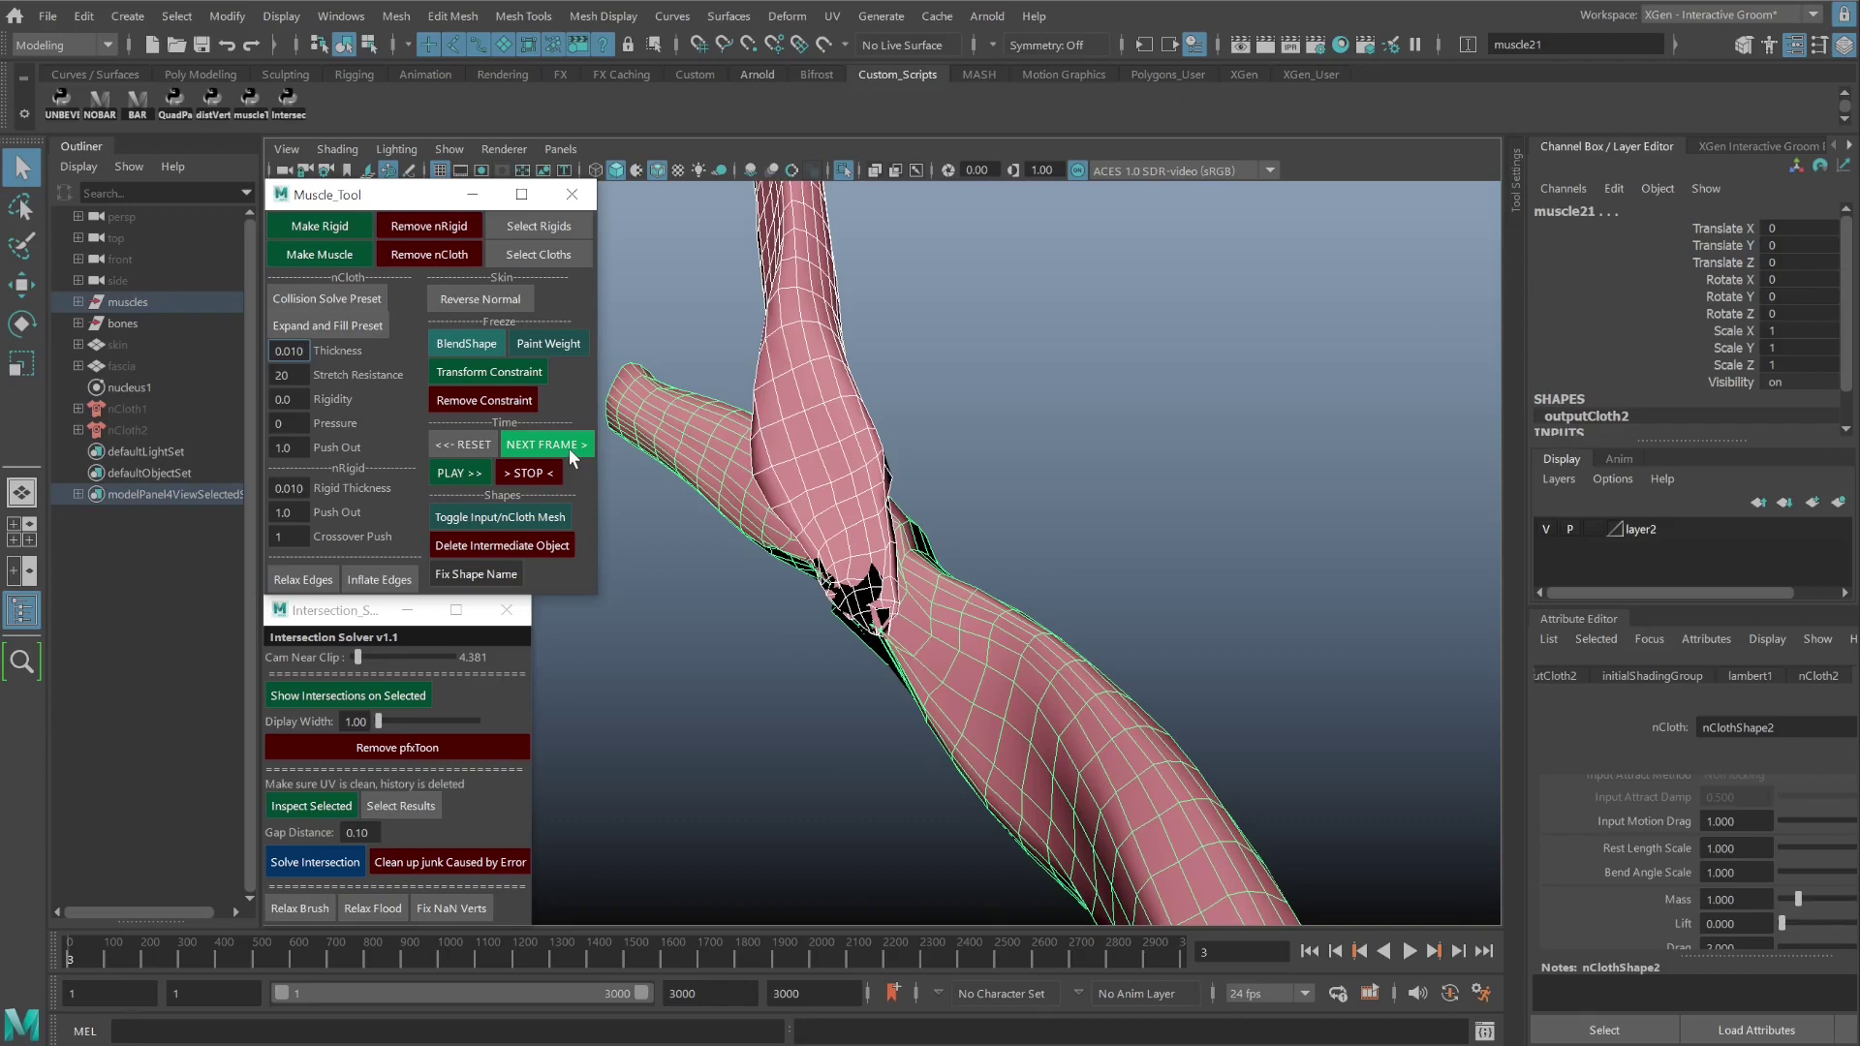
pyautogui.click(567, 446)
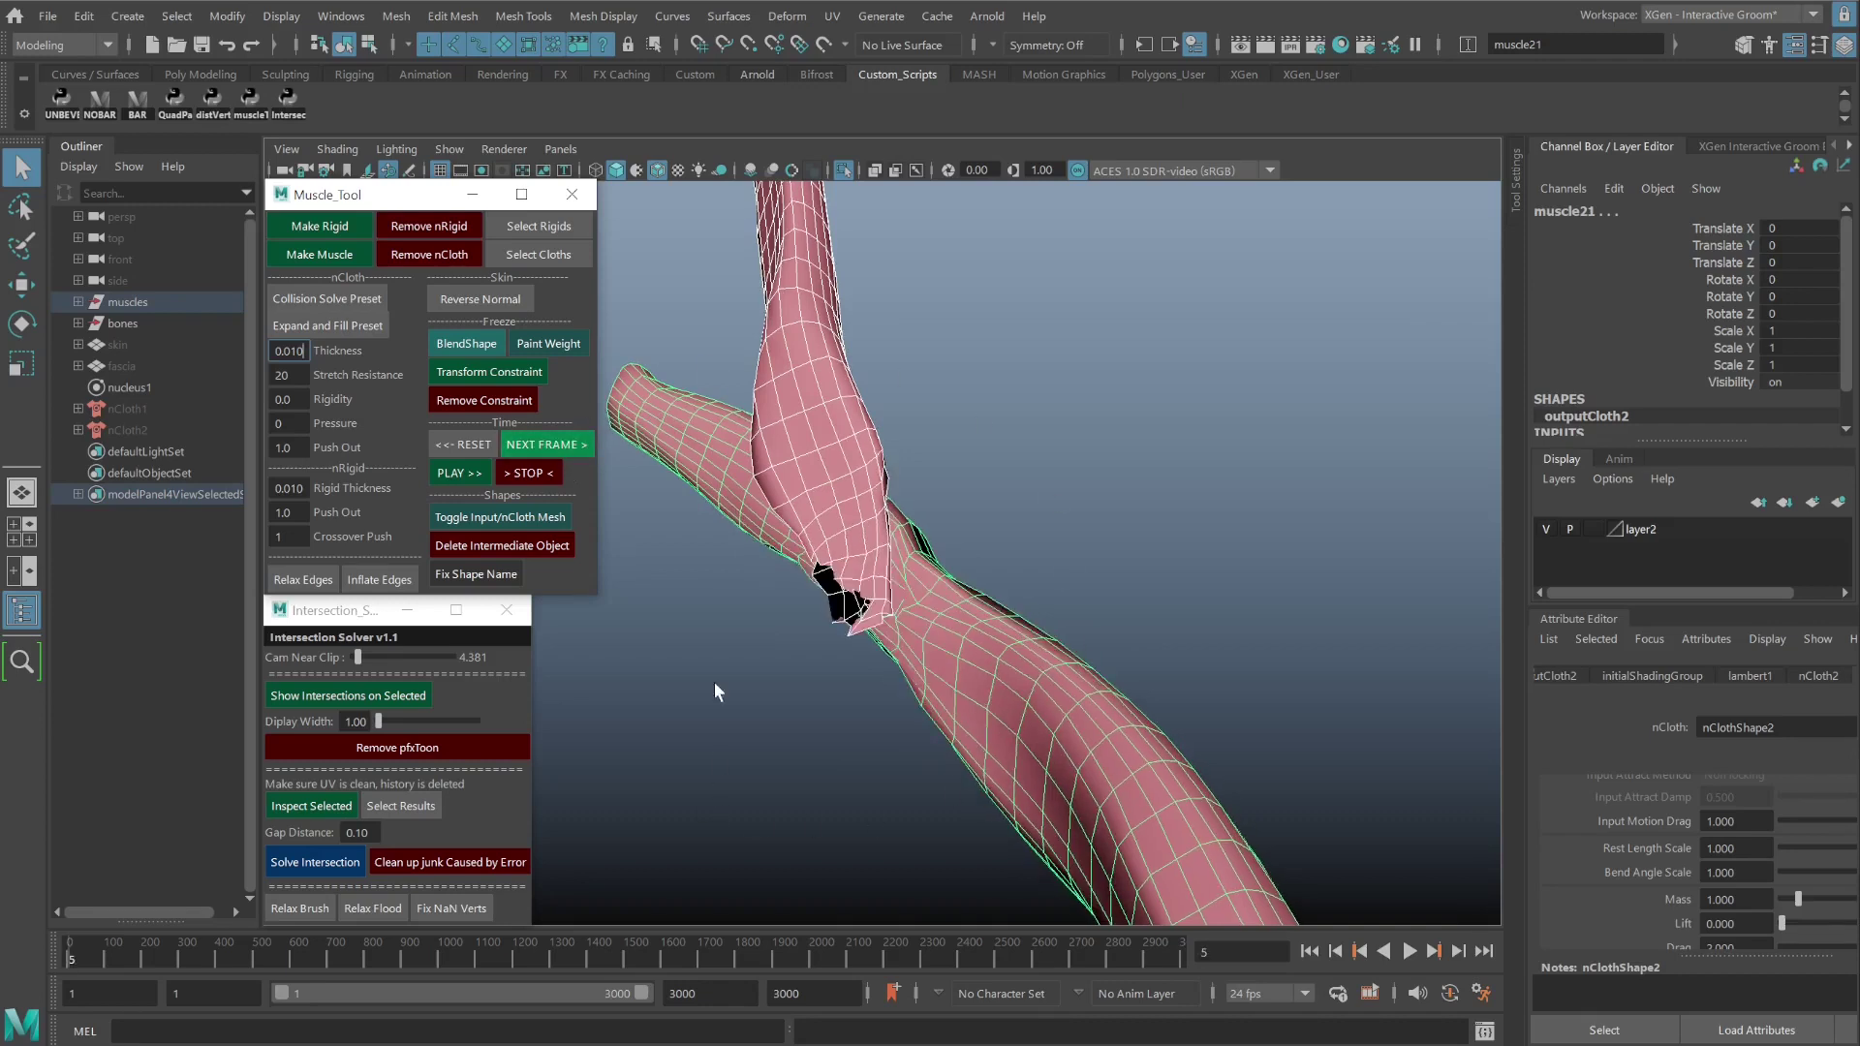
pyautogui.click(479, 438)
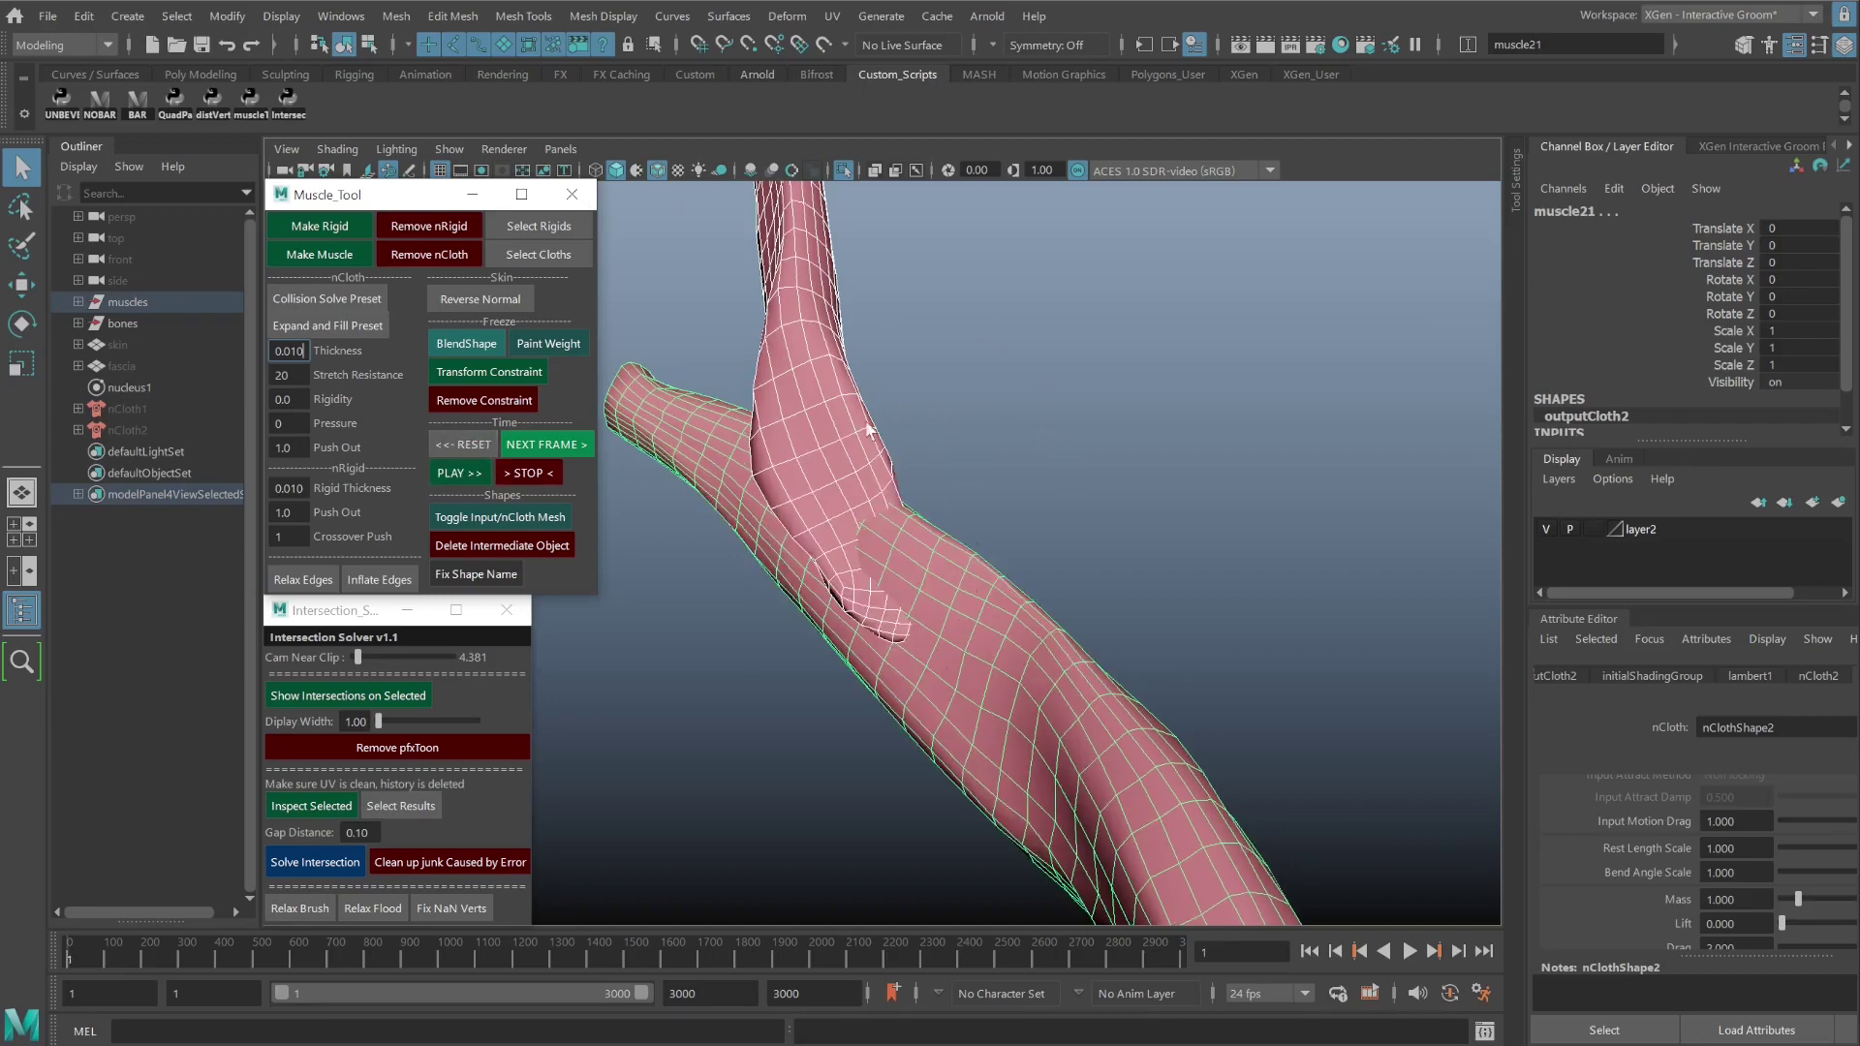
# Set muscle21's Rigidity to 0.5 and step the simulation to frame 8.
pyautogui.moveTo(296, 399); pyautogui.dragTo(252, 399)
pyautogui.write('0.5')
pyautogui.press('Return')
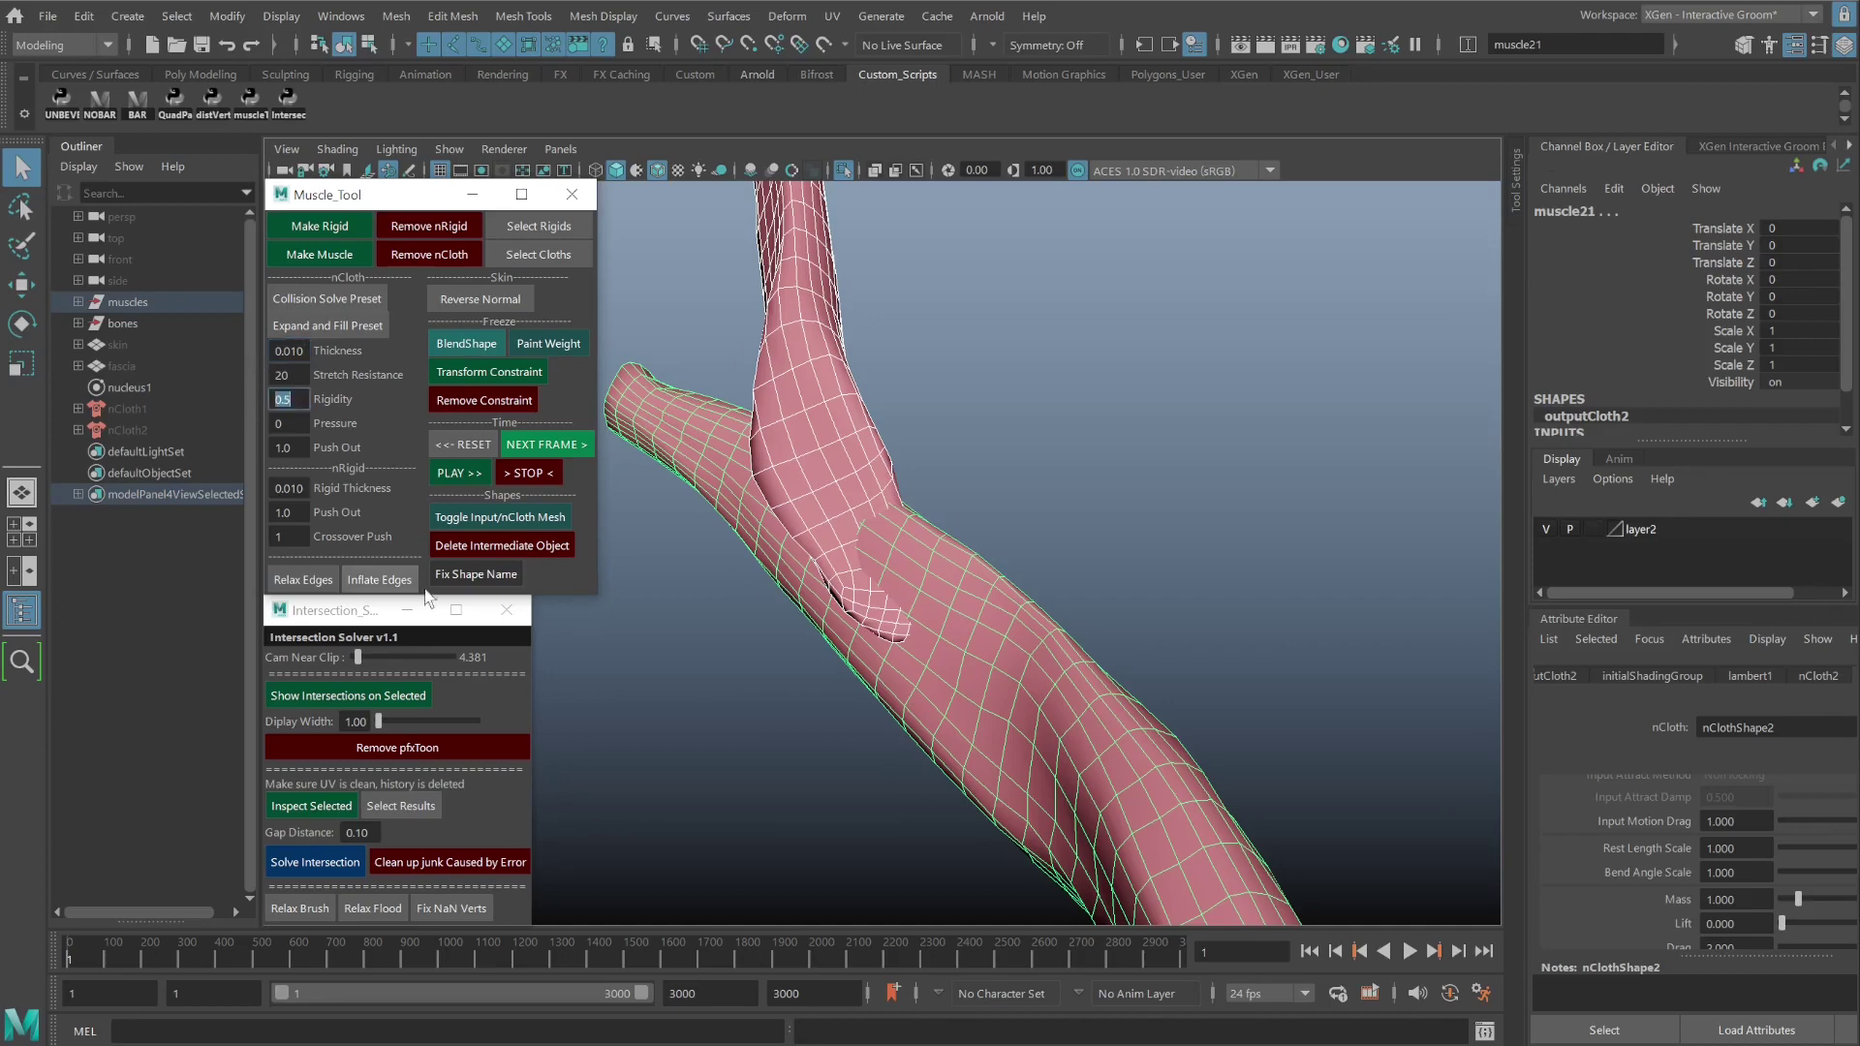
pyautogui.click(551, 446)
pyautogui.click(551, 448)
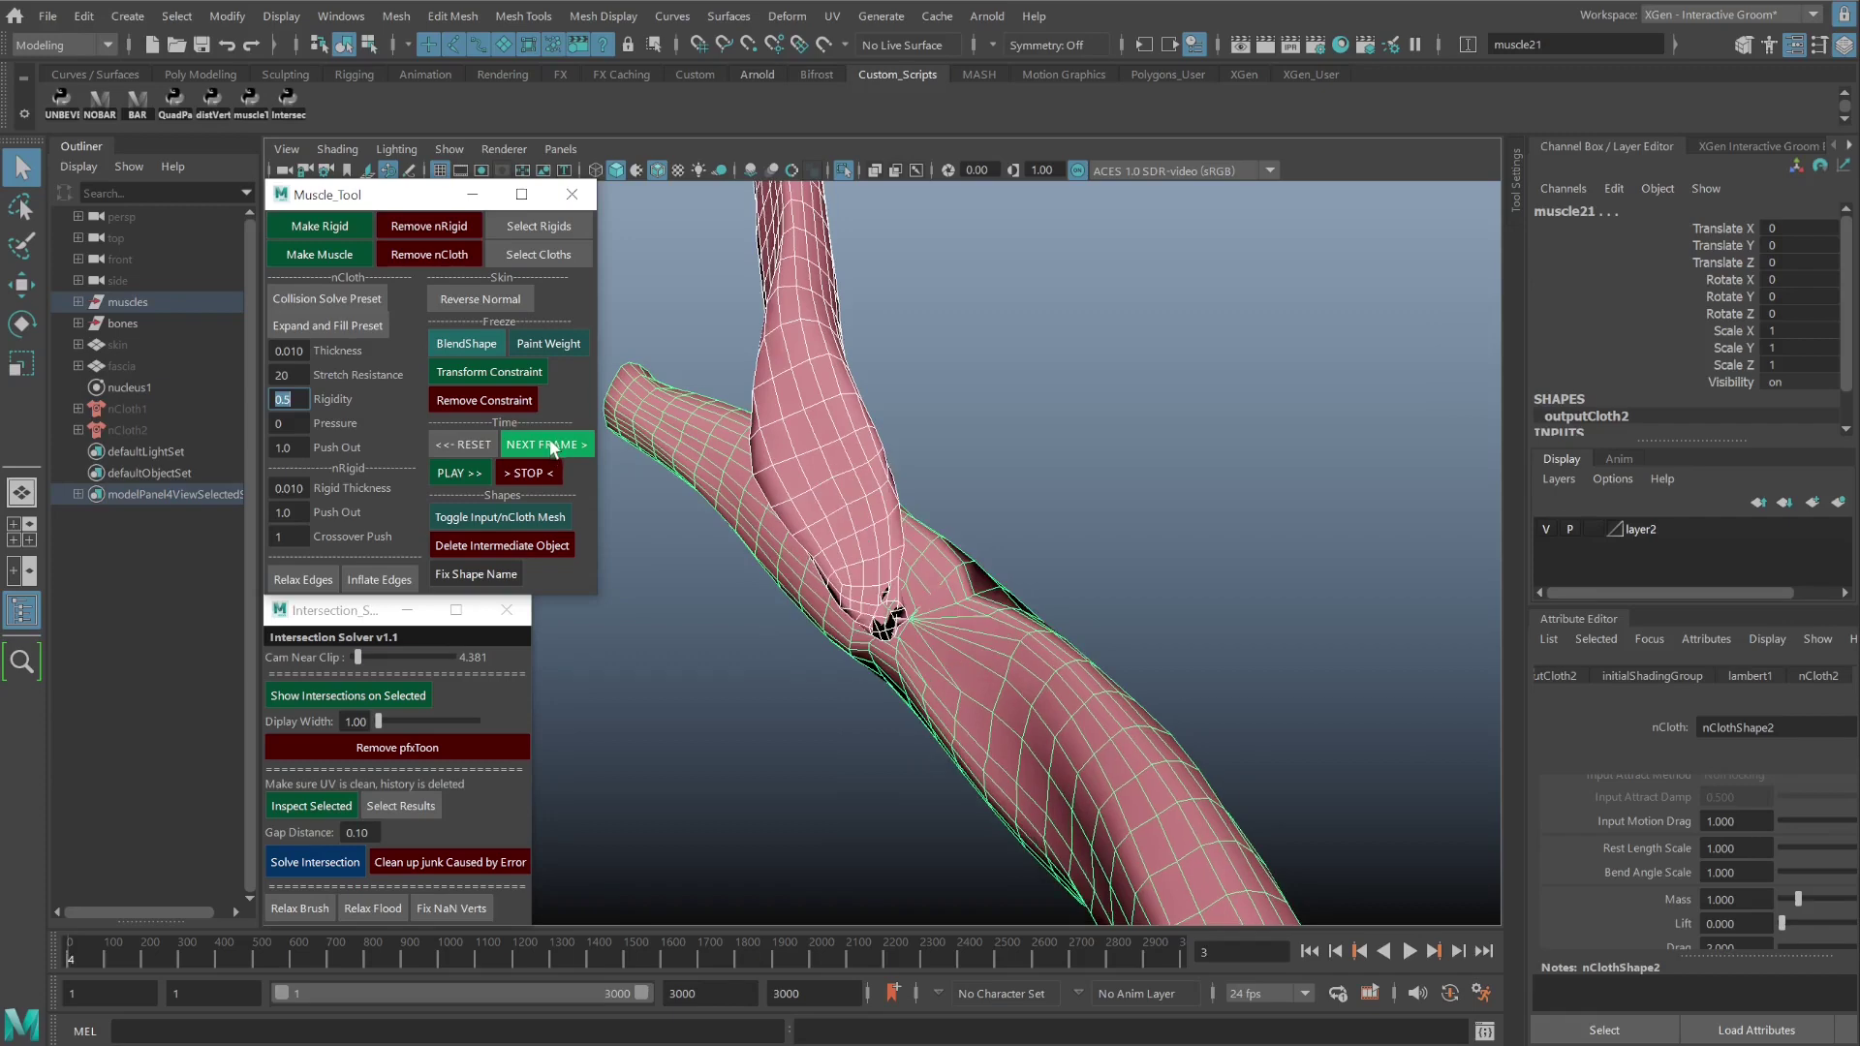
pyautogui.click(552, 445)
pyautogui.click(552, 446)
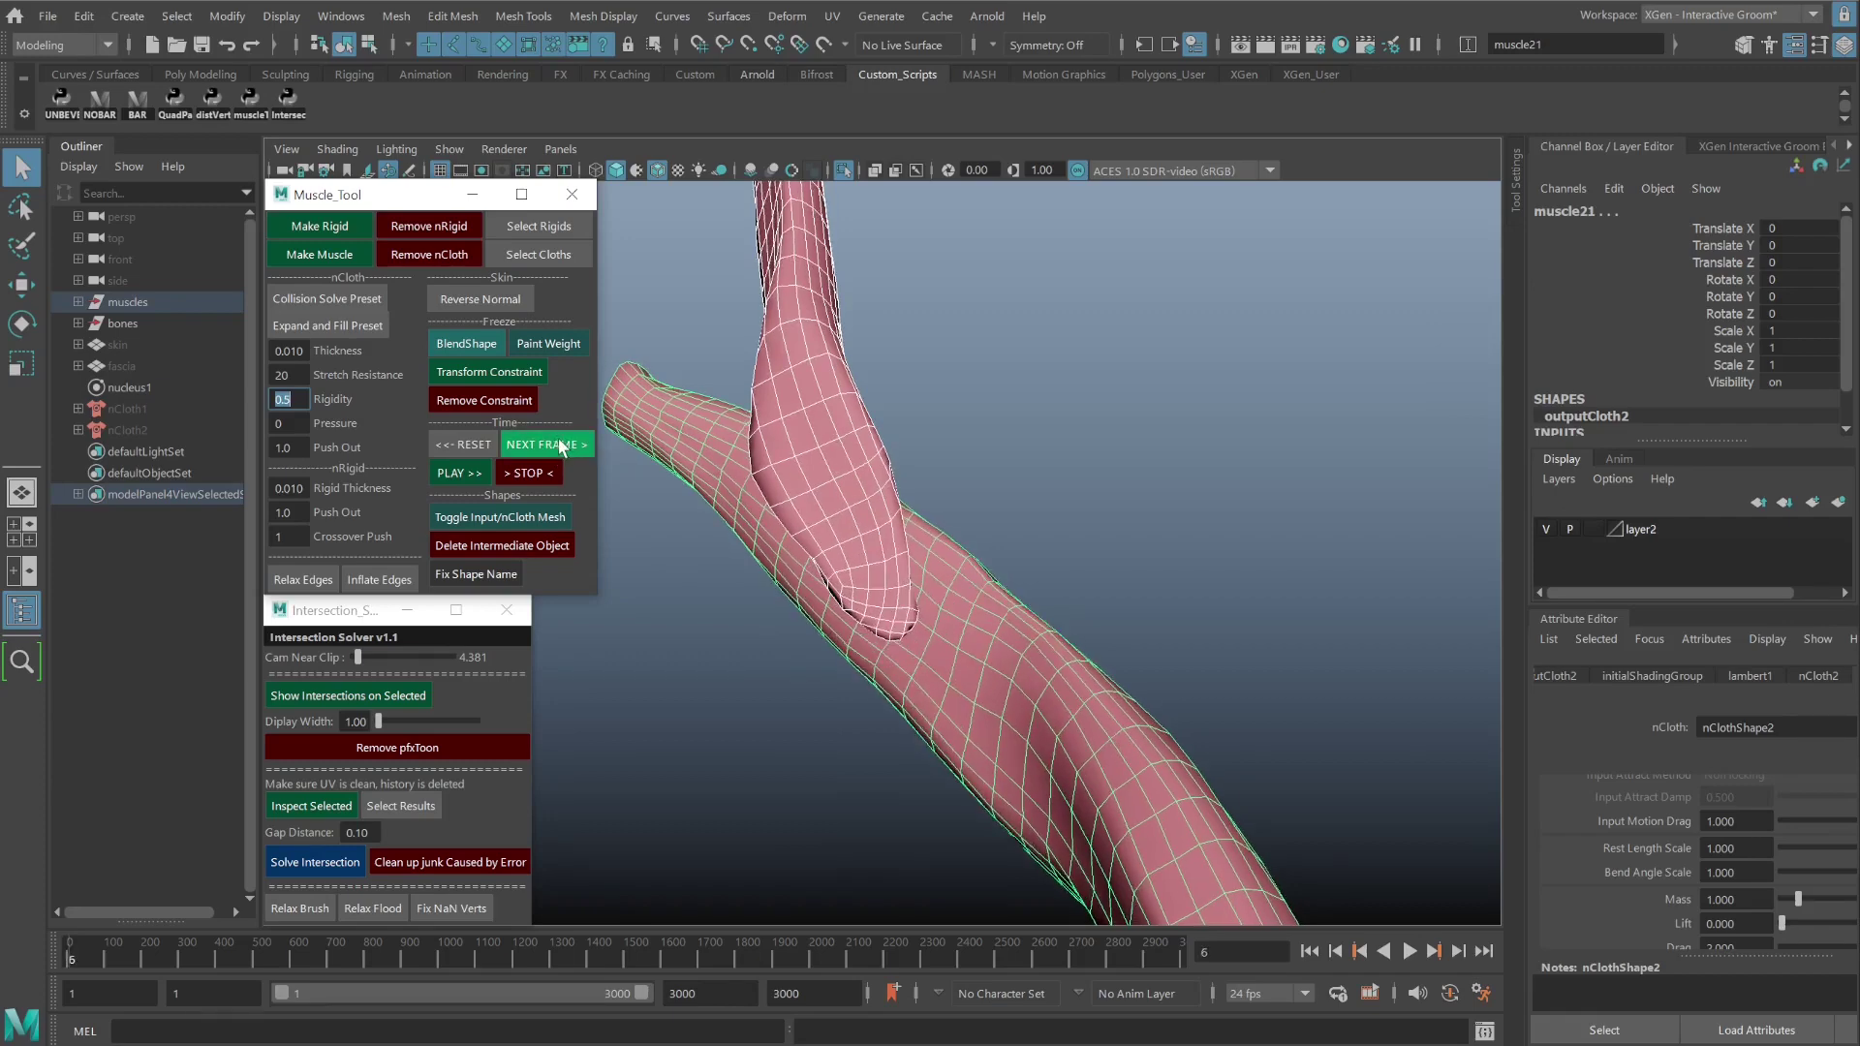
pyautogui.click(552, 446)
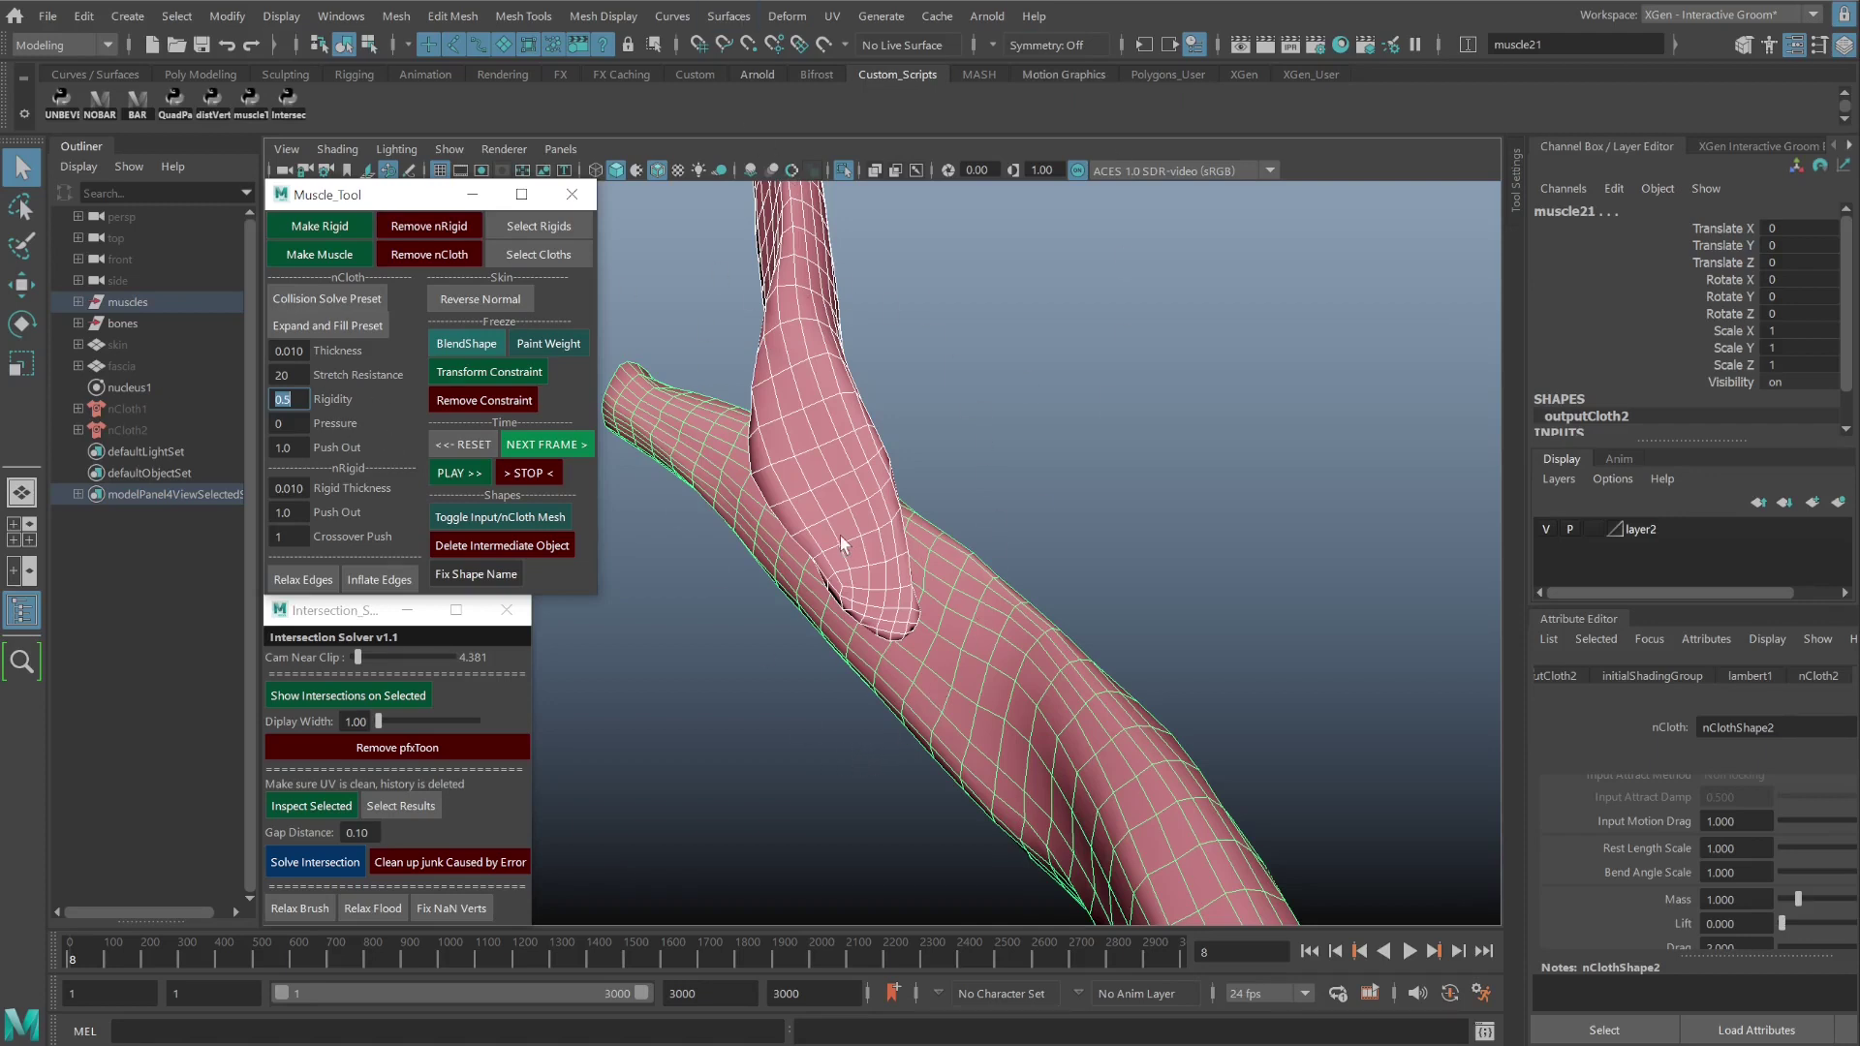
# Toggle between input and nCloth meshes to confirm muscle21 no longer intersects.
pyautogui.click(504, 514)
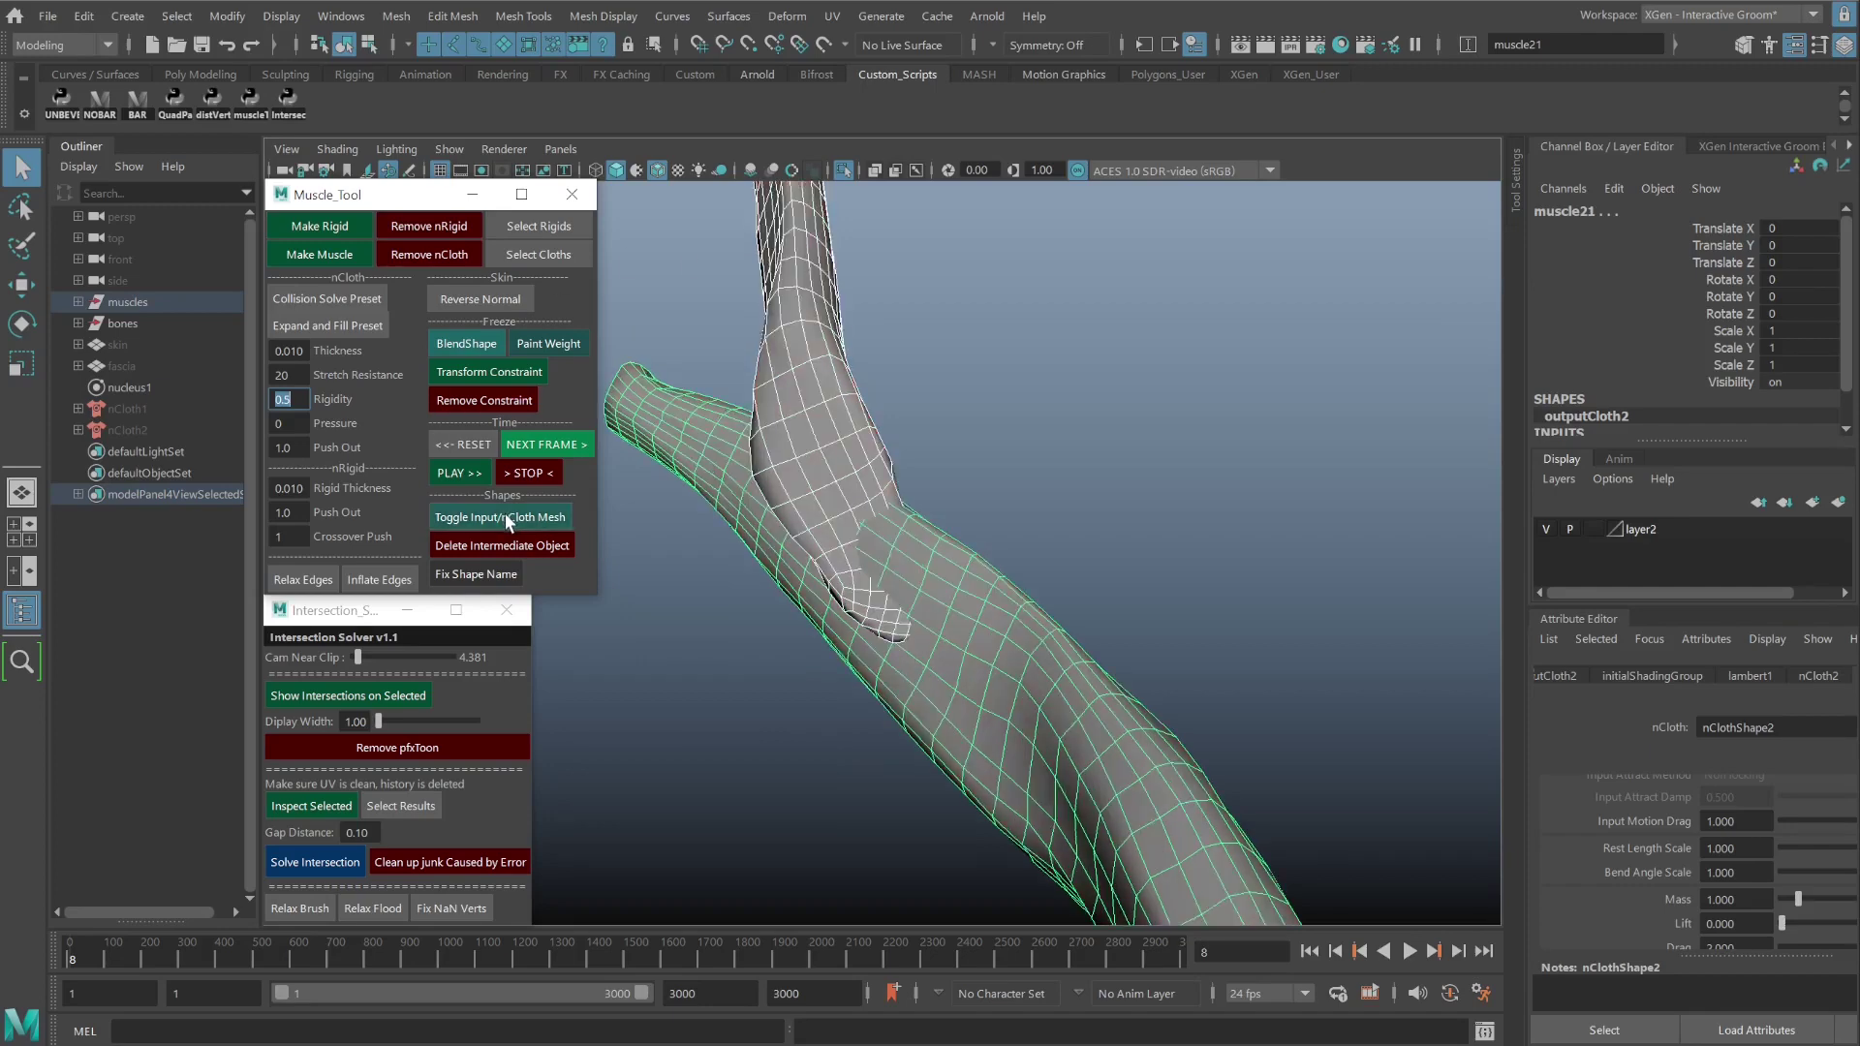
pyautogui.click(504, 514)
pyautogui.click(506, 515)
pyautogui.click(508, 514)
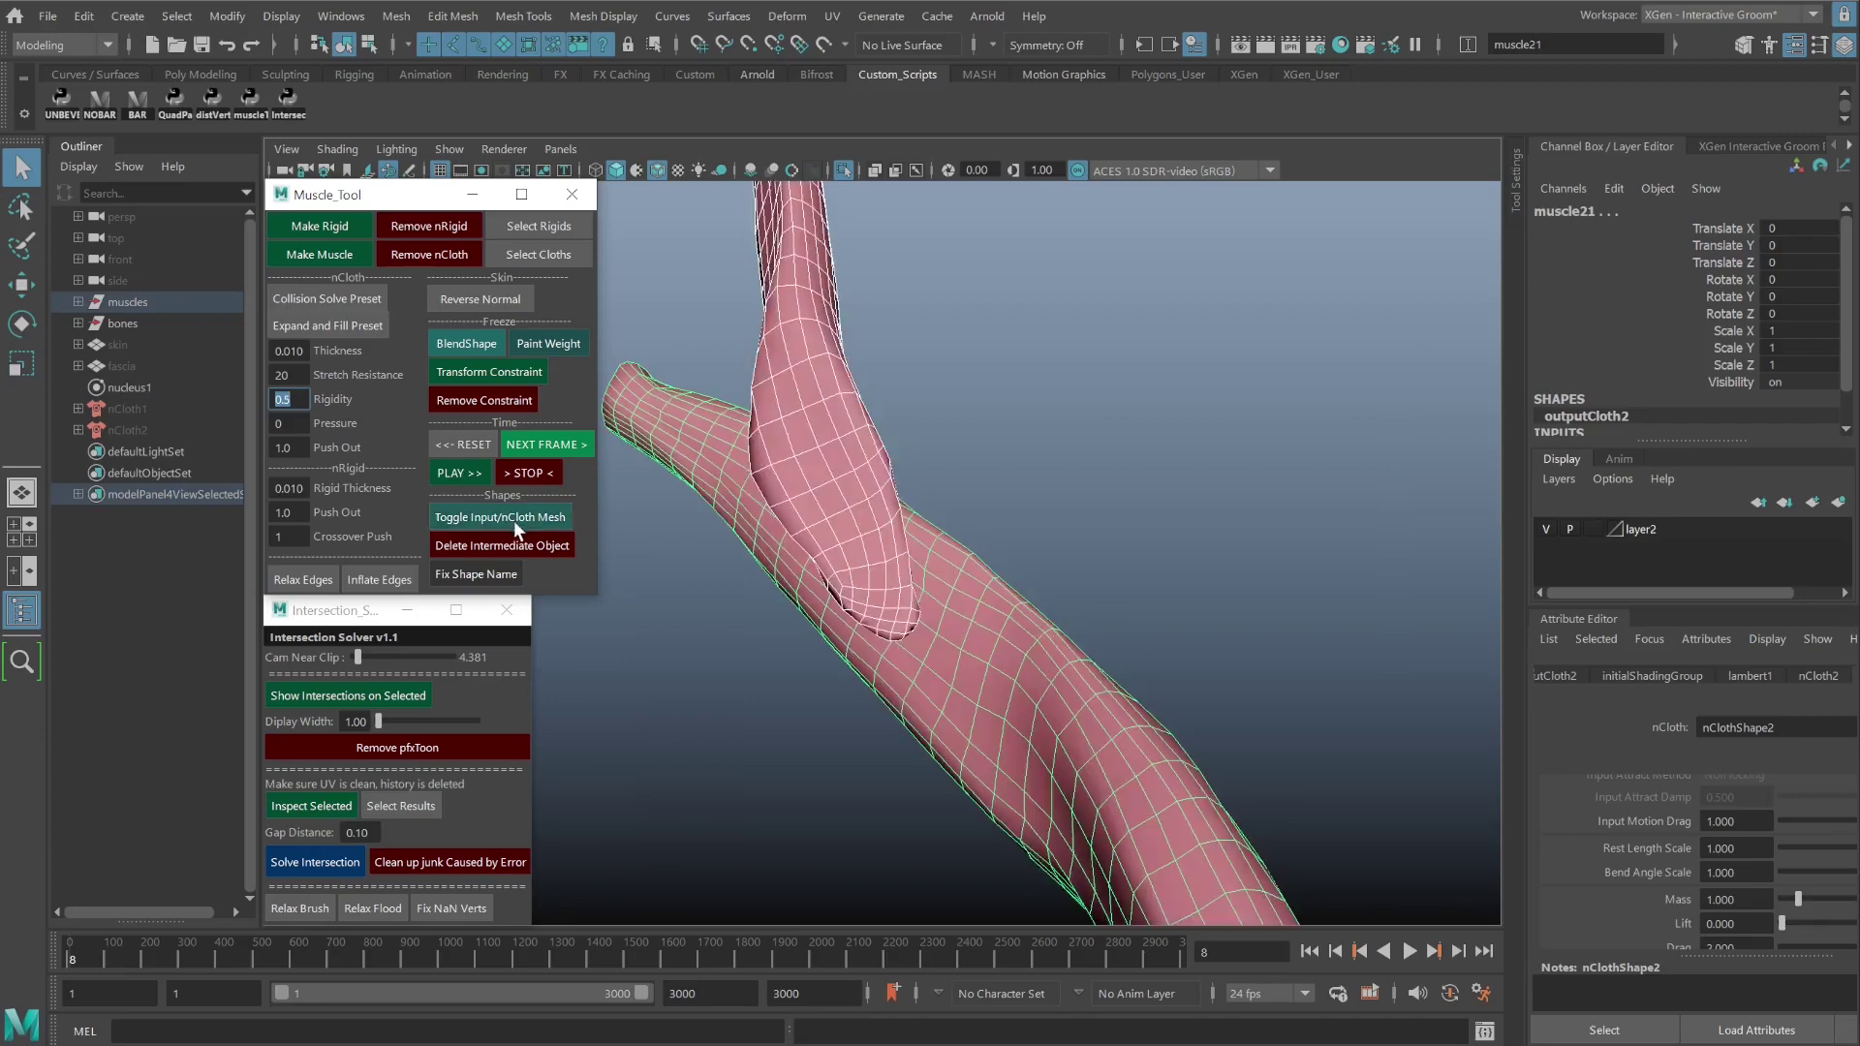
pyautogui.click(514, 520)
# Paint dark blend-shape weights on muscle21's lower overlap region and inspect it from several angles.
pyautogui.click(450, 341)
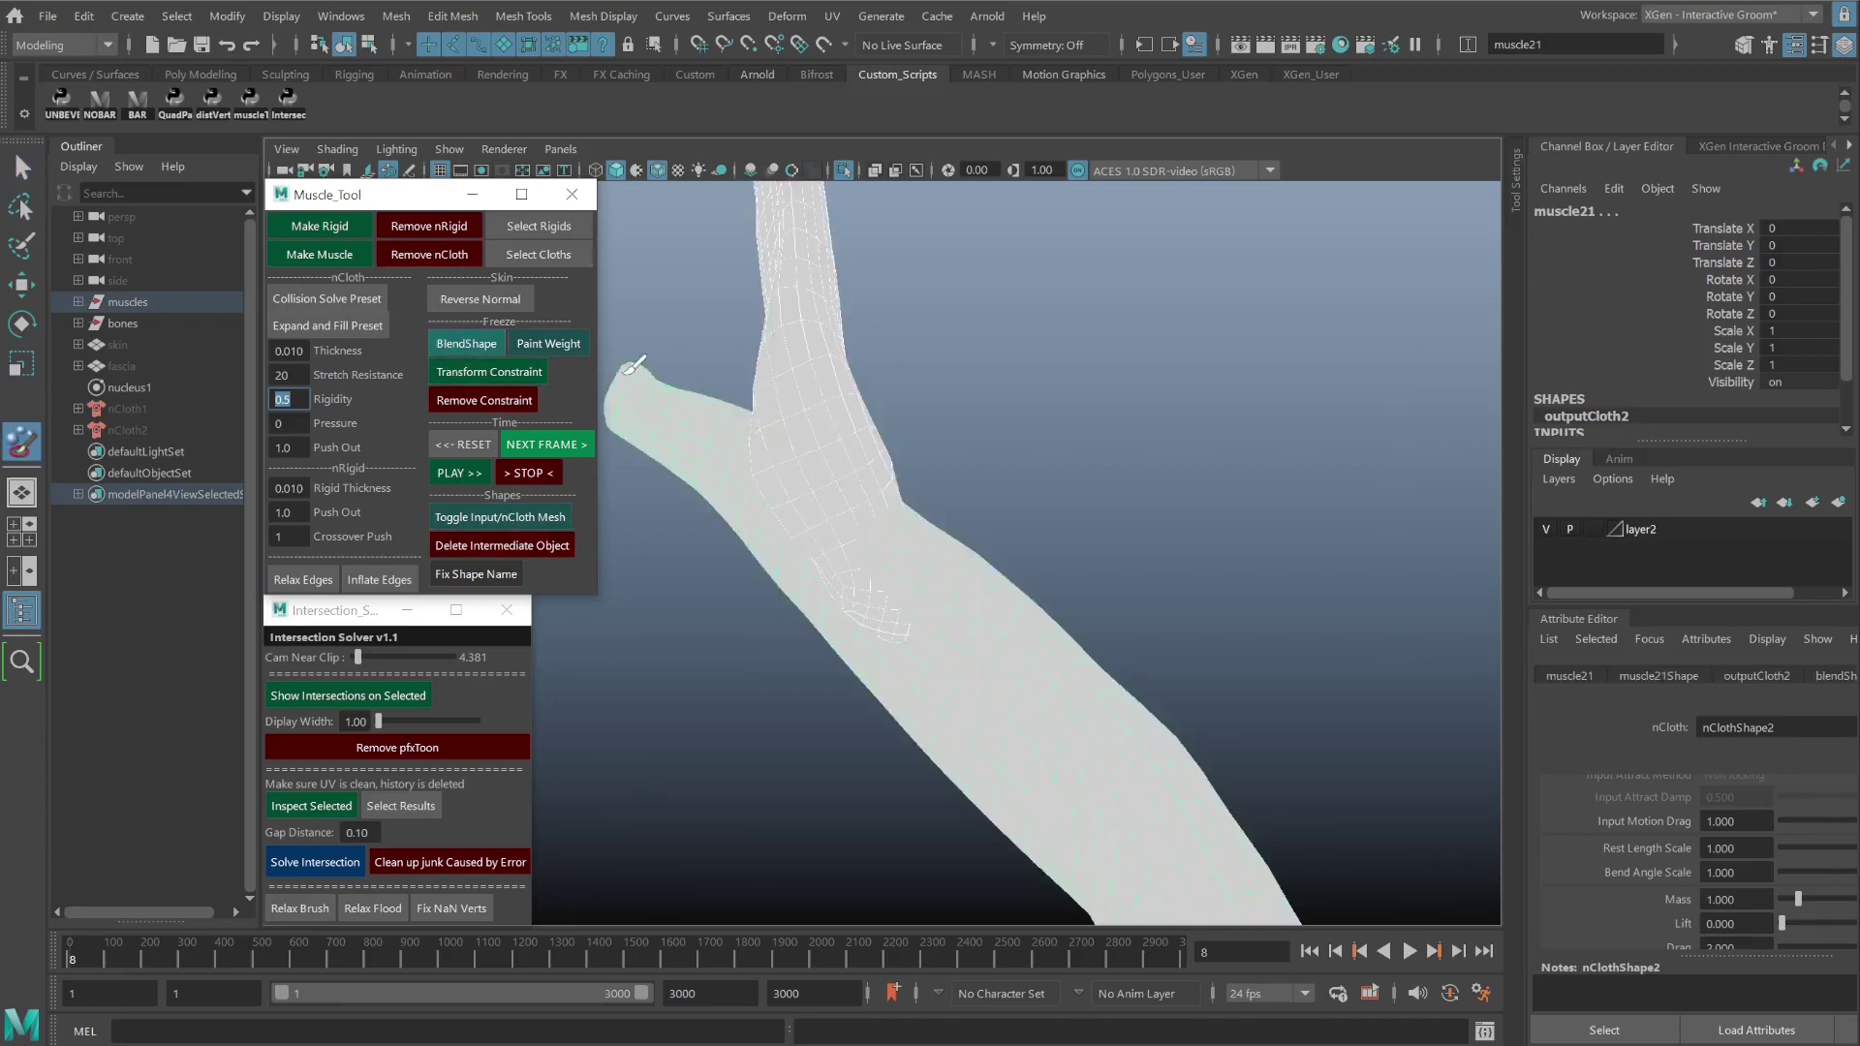
pyautogui.moveTo(843, 436)
pyautogui.mouseDown()
pyautogui.moveTo(906, 587)
pyautogui.moveTo(852, 527)
pyautogui.moveTo(893, 436)
pyautogui.moveTo(855, 520)
pyautogui.moveTo(884, 377)
pyautogui.moveTo(768, 552)
pyautogui.mouseUp()
pyautogui.moveTo(892, 490)
pyautogui.keyDown('alt'); pyautogui.mouseDown()
pyautogui.moveTo(927, 528)
pyautogui.moveTo(842, 590)
pyautogui.moveTo(1000, 678)
pyautogui.mouseUp(); pyautogui.keyUp('alt')
pyautogui.keyDown('alt'); pyautogui.moveTo(1000, 678); pyautogui.dragTo(1101, 436, button='right'); pyautogui.keyUp('alt')
pyautogui.keyDown('alt'); pyautogui.moveTo(1101, 436); pyautogui.dragTo(1073, 582); pyautogui.keyUp('alt')
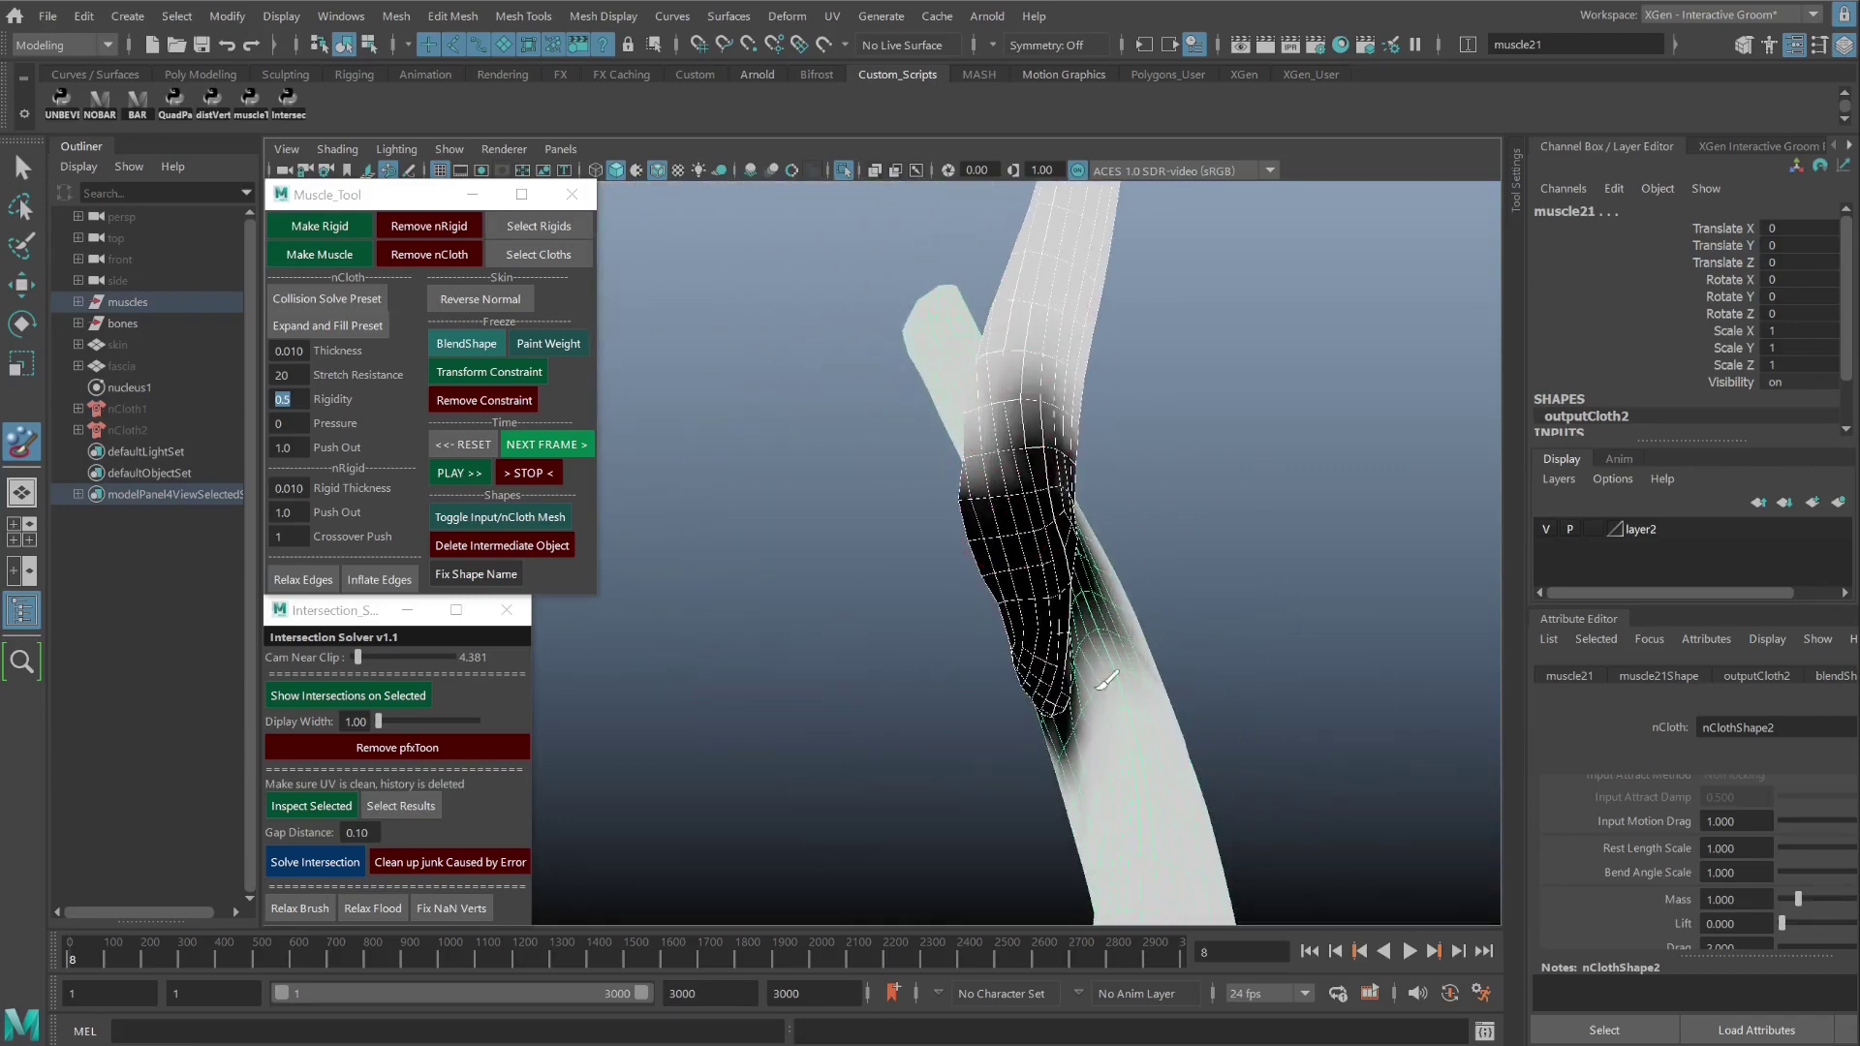
pyautogui.moveTo(1105, 678)
pyautogui.keyDown('alt'); pyautogui.mouseDown()
pyautogui.moveTo(1100, 540)
pyautogui.moveTo(1074, 635)
pyautogui.moveTo(1113, 615)
pyautogui.moveTo(1070, 553)
pyautogui.moveTo(963, 593)
pyautogui.moveTo(969, 543)
pyautogui.mouseUp(); pyautogui.keyUp('alt')
pyautogui.press('q')
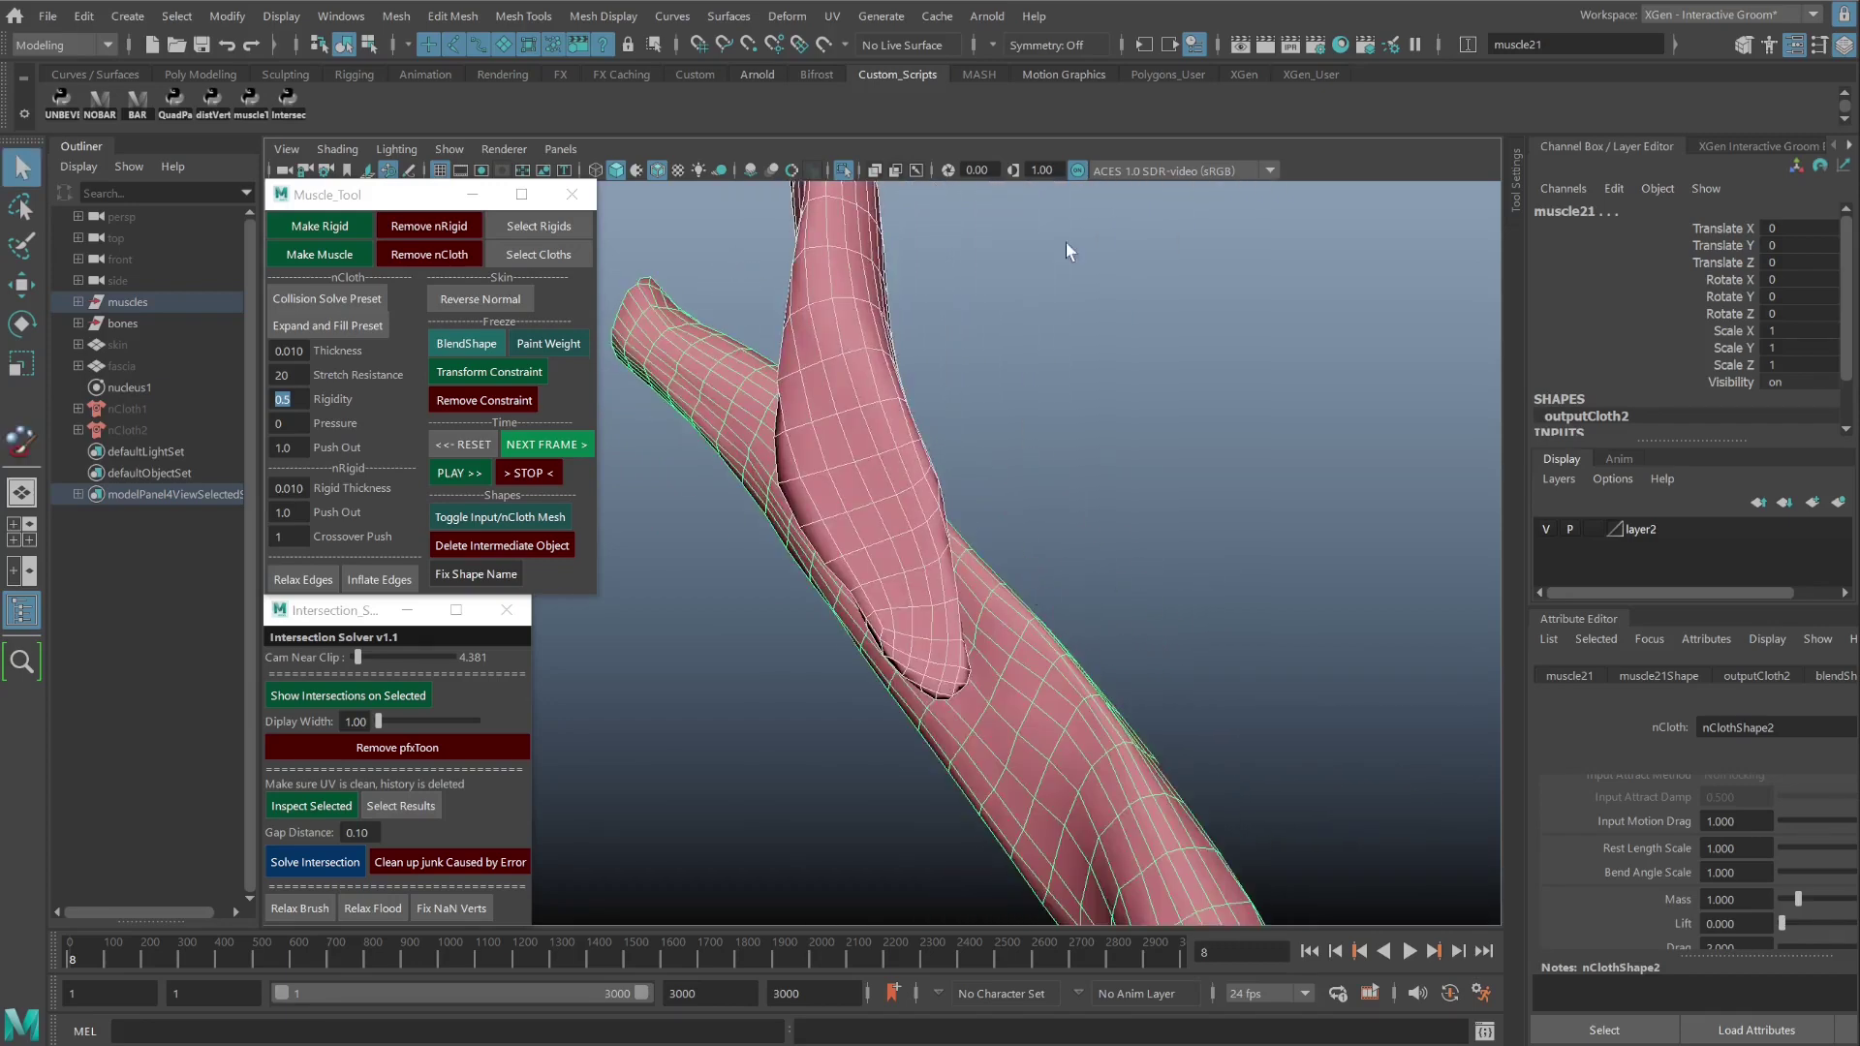
# Compare muscle21's input and nCloth meshes, then select the vertical crossing muscle.
pyautogui.click(480, 516)
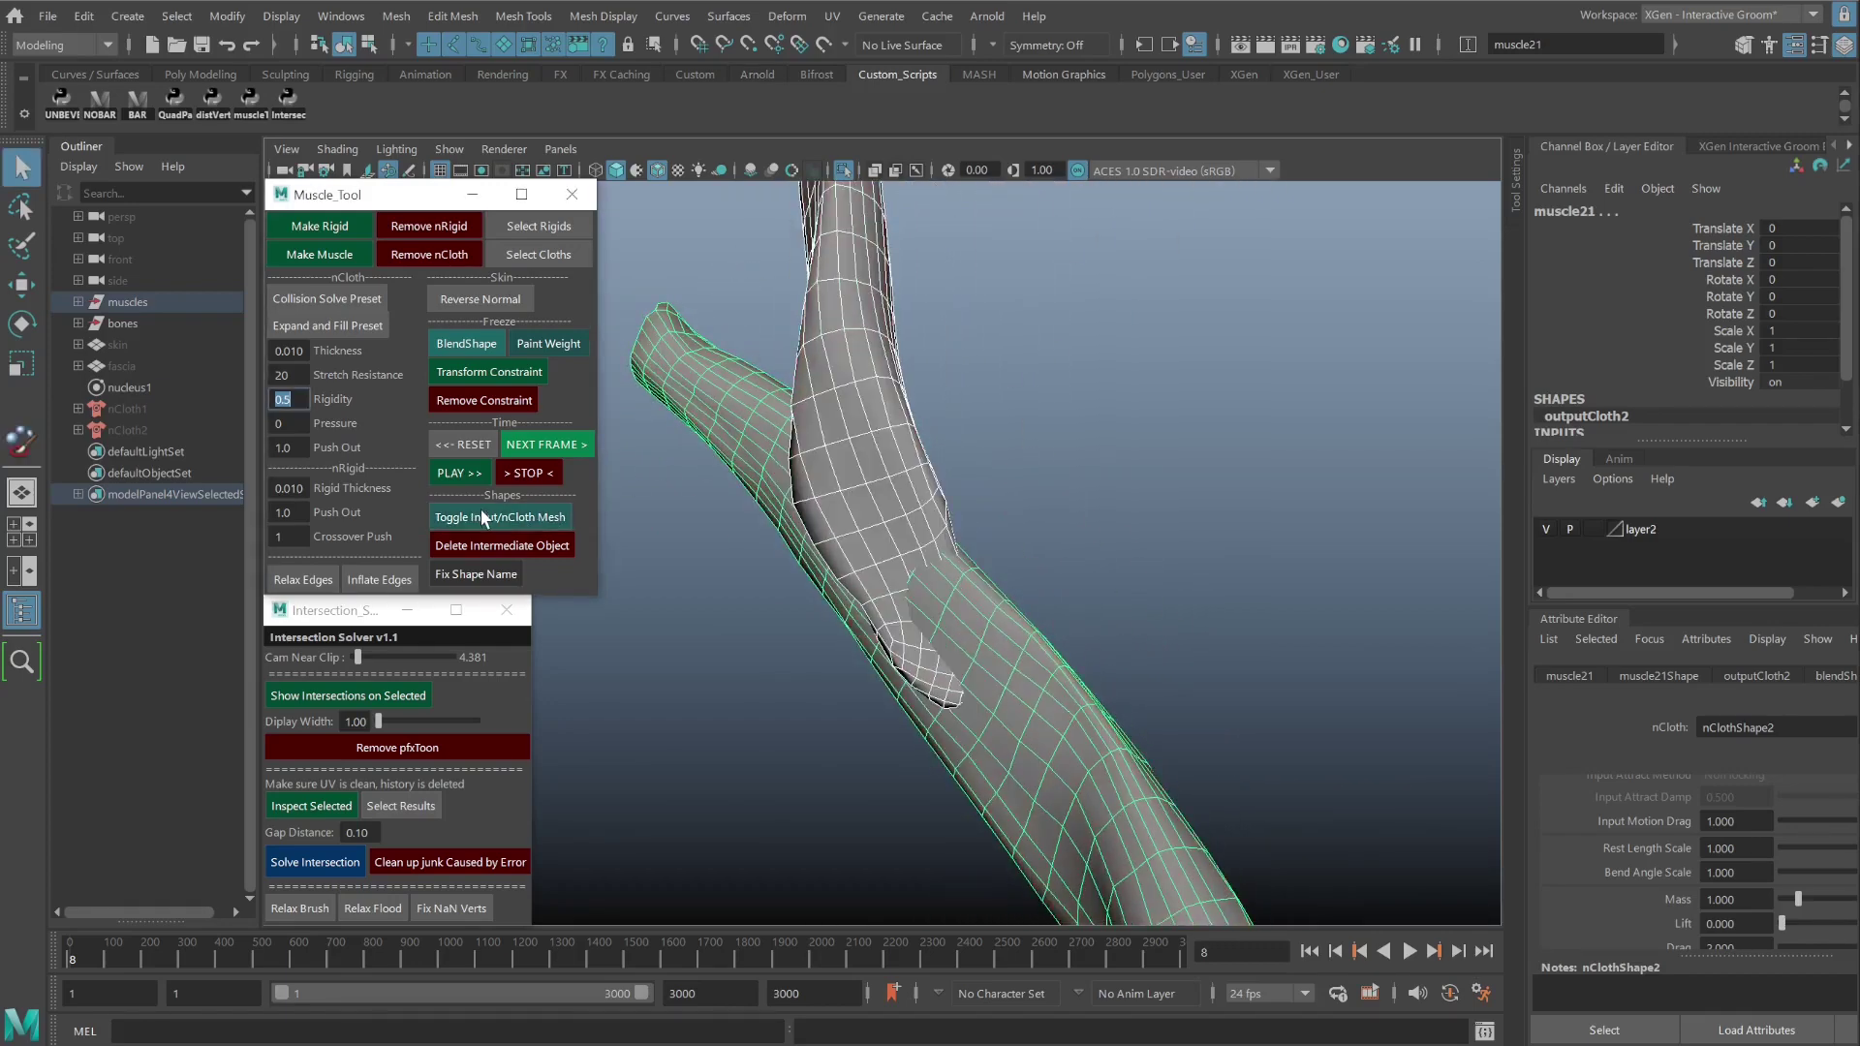
pyautogui.click(484, 515)
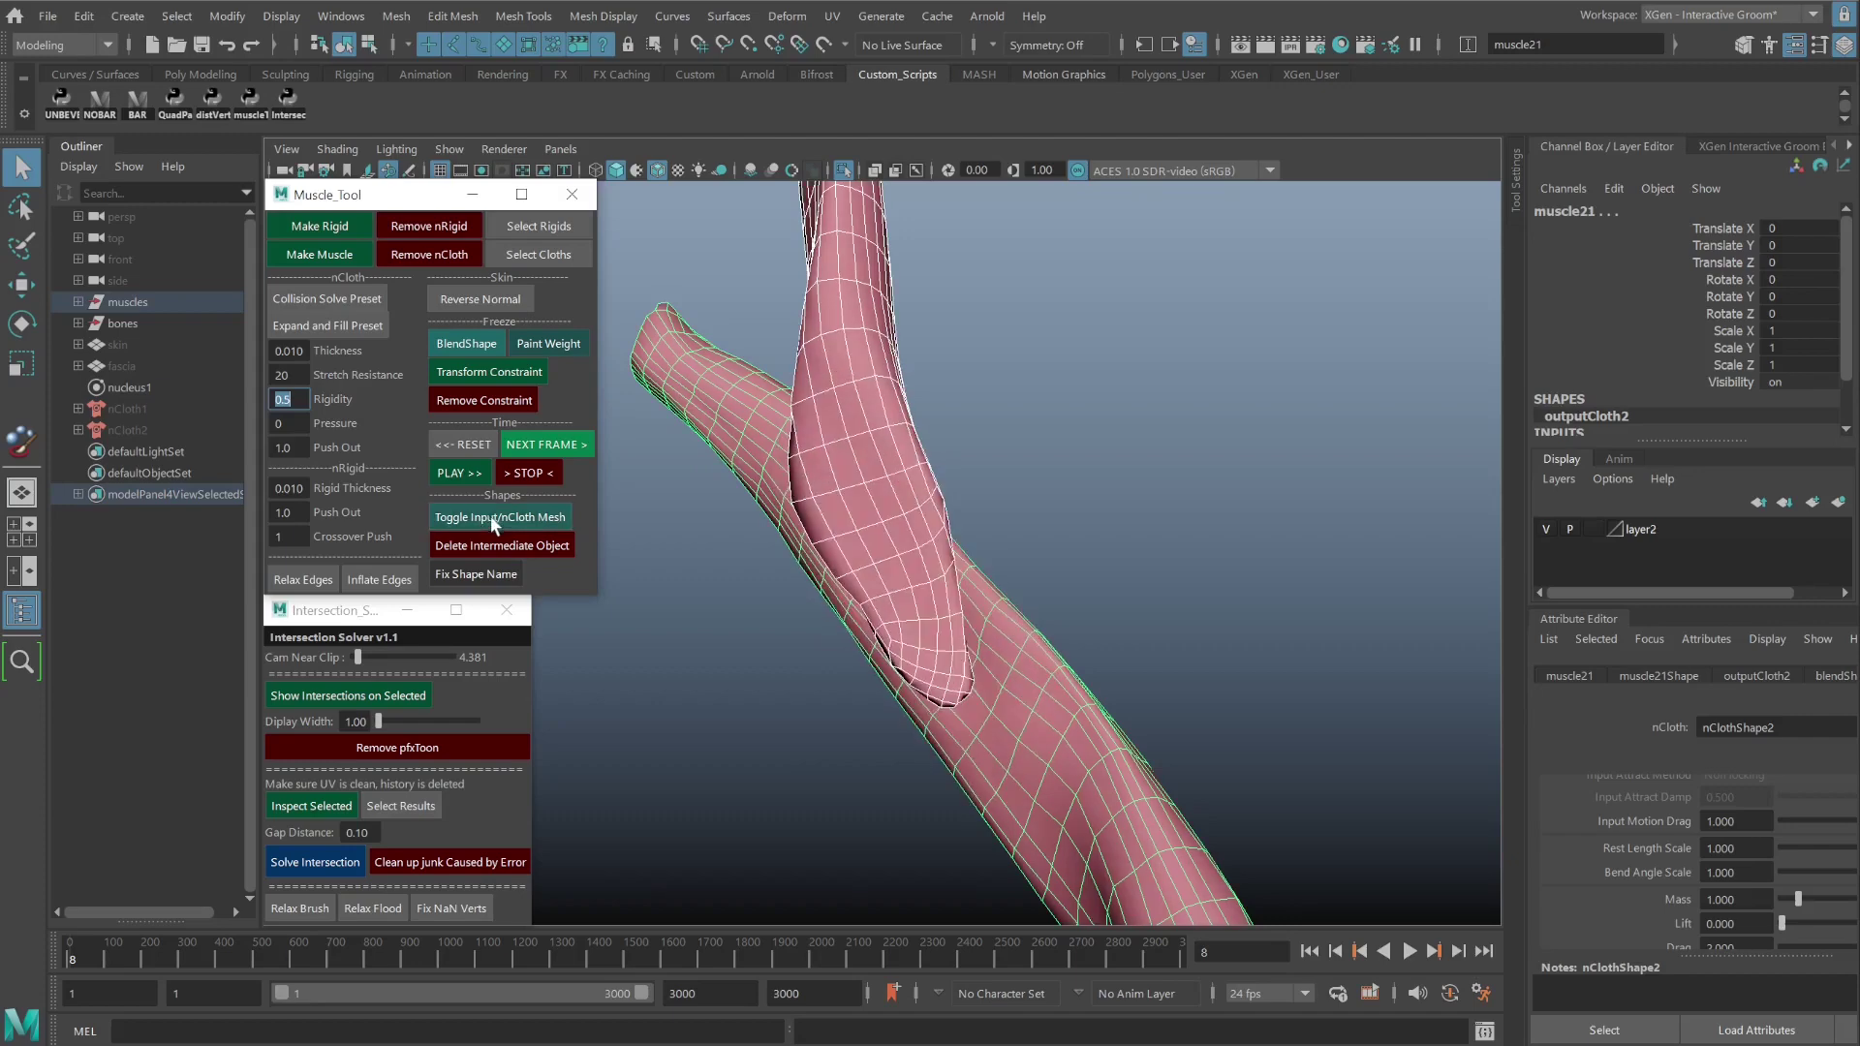
pyautogui.click(491, 518)
pyautogui.click(495, 520)
pyautogui.click(927, 746)
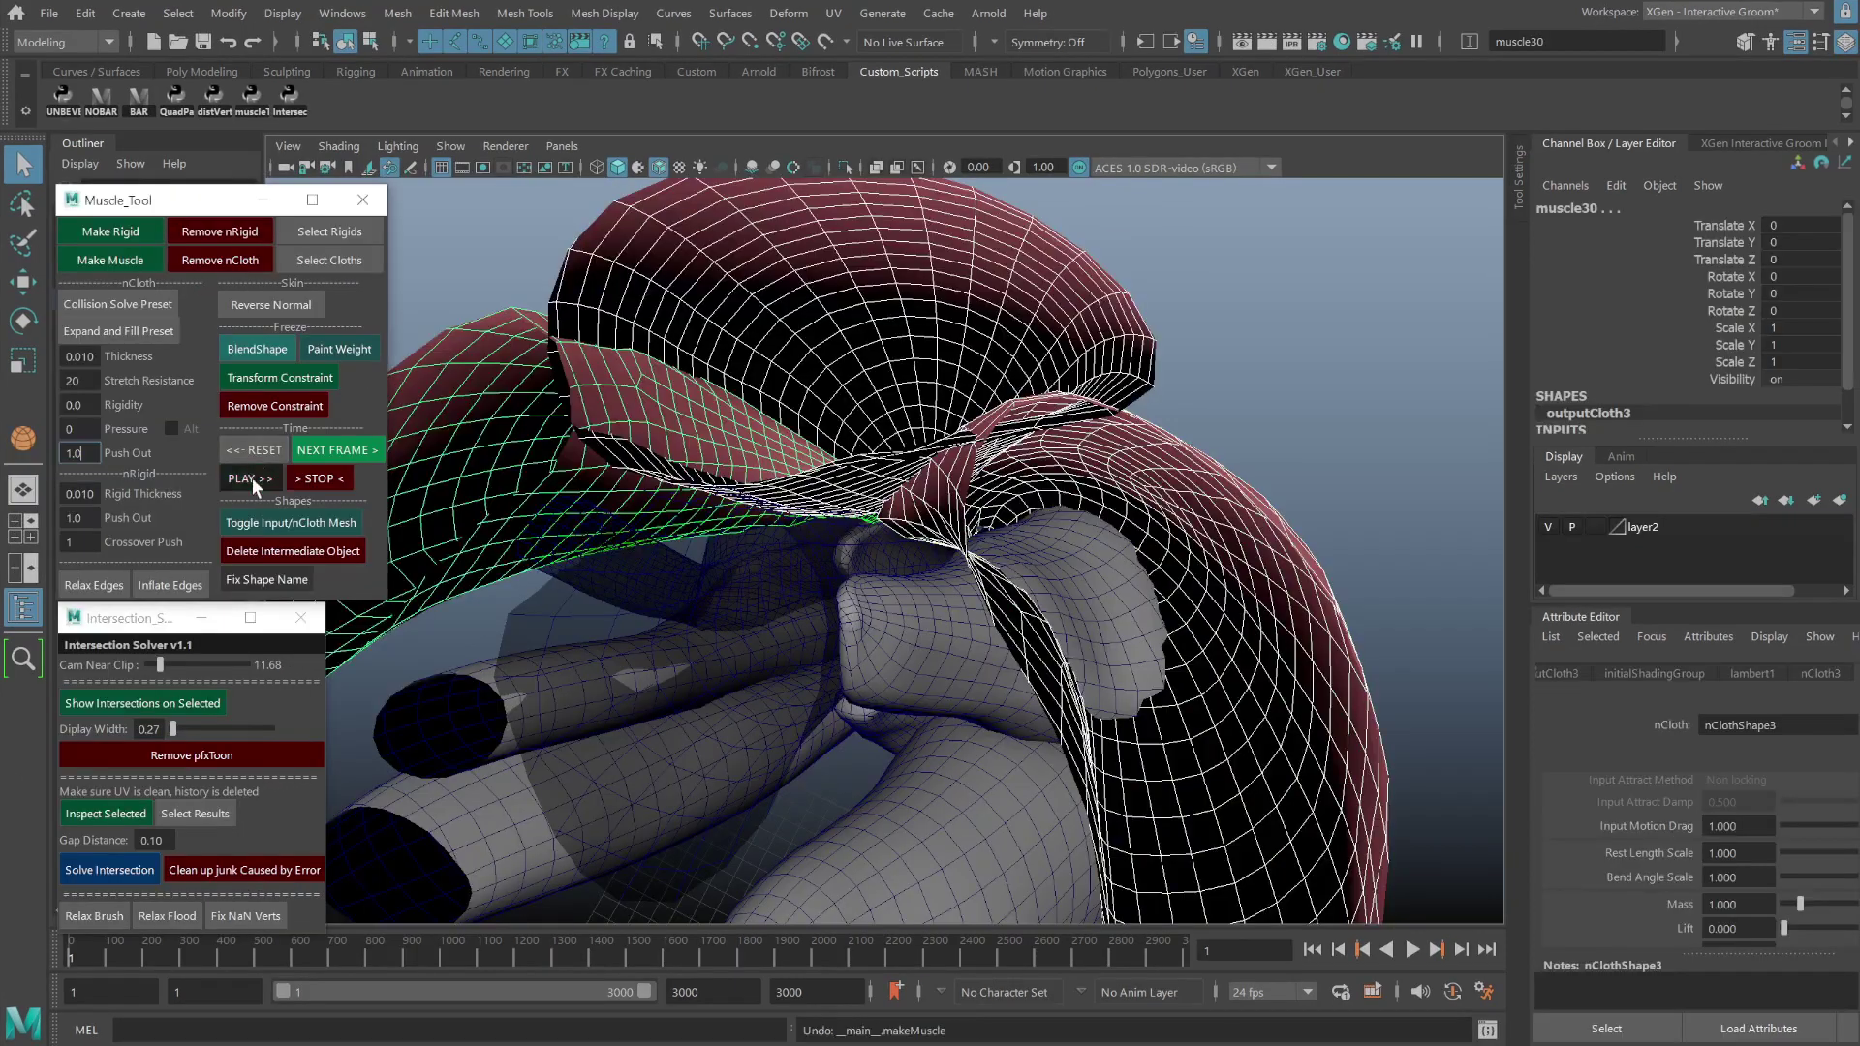
# Preview the muscle collisions, stopping playback at frames 11 and 19.
pyautogui.click(252, 479)
pyautogui.press('Escape')
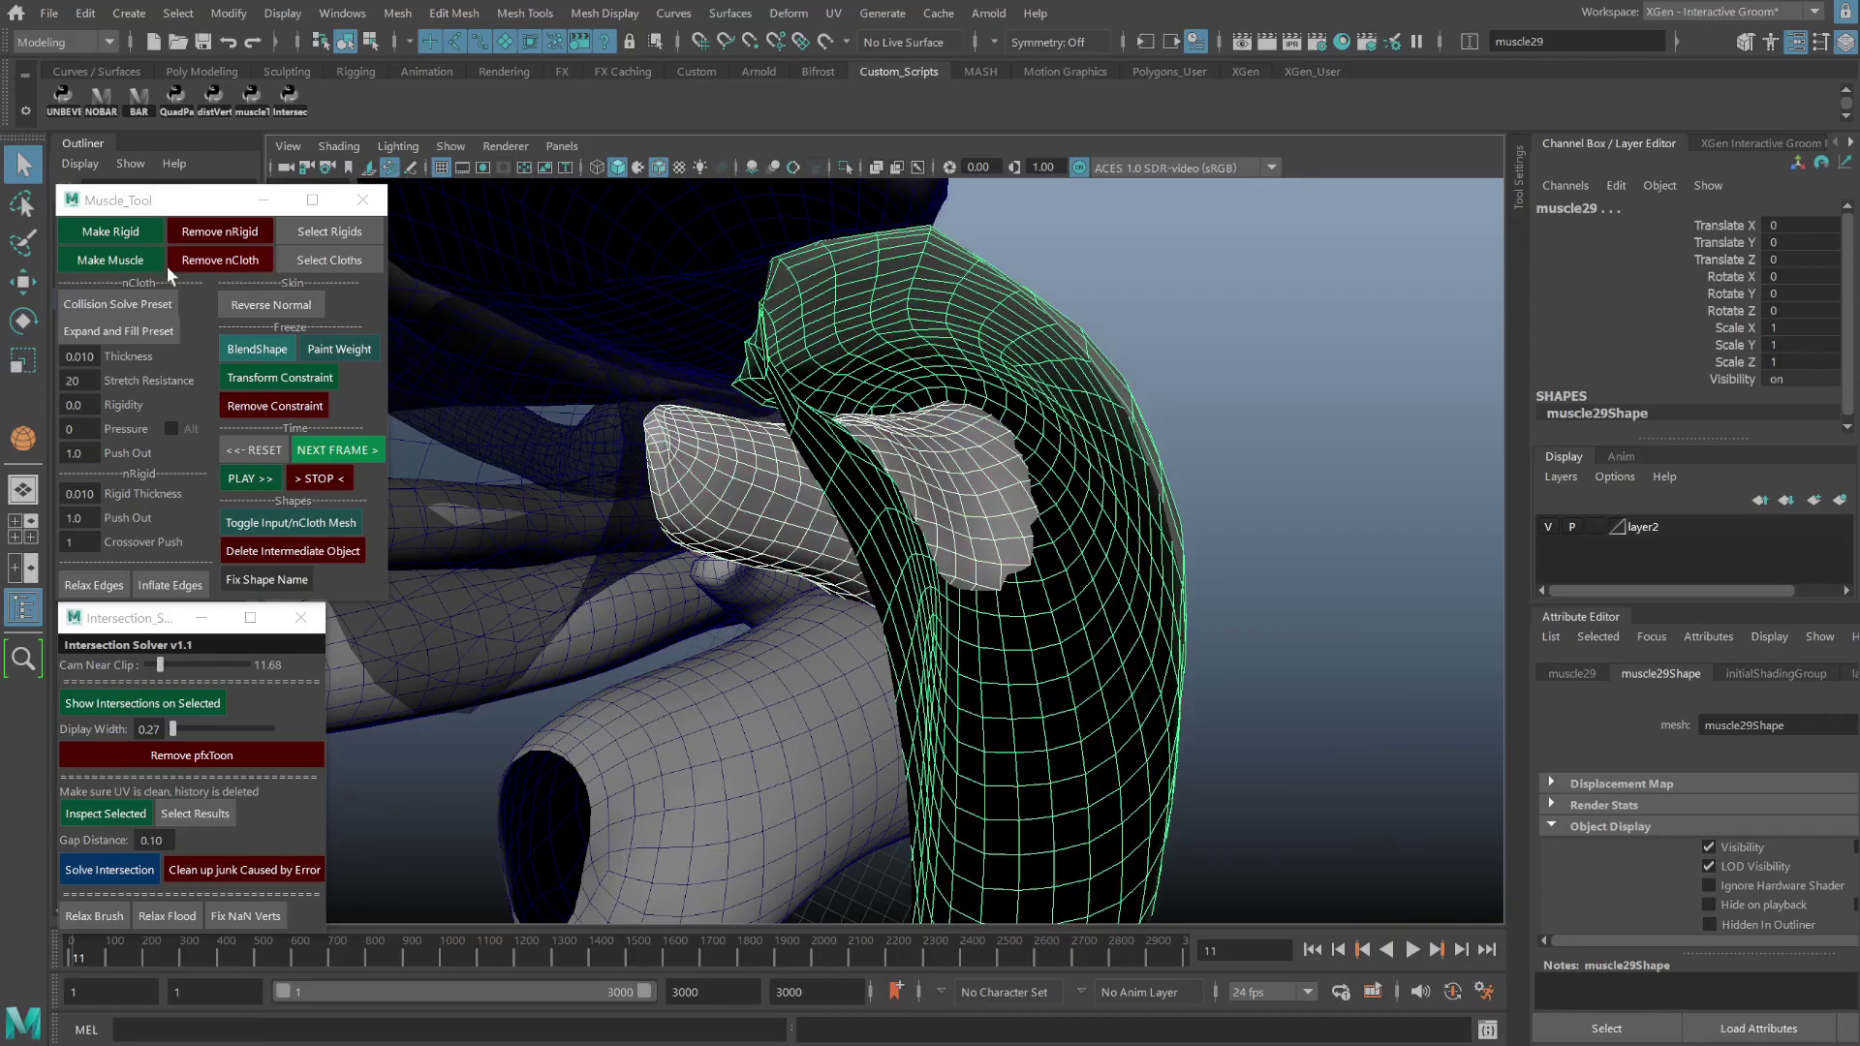
pyautogui.click(267, 449)
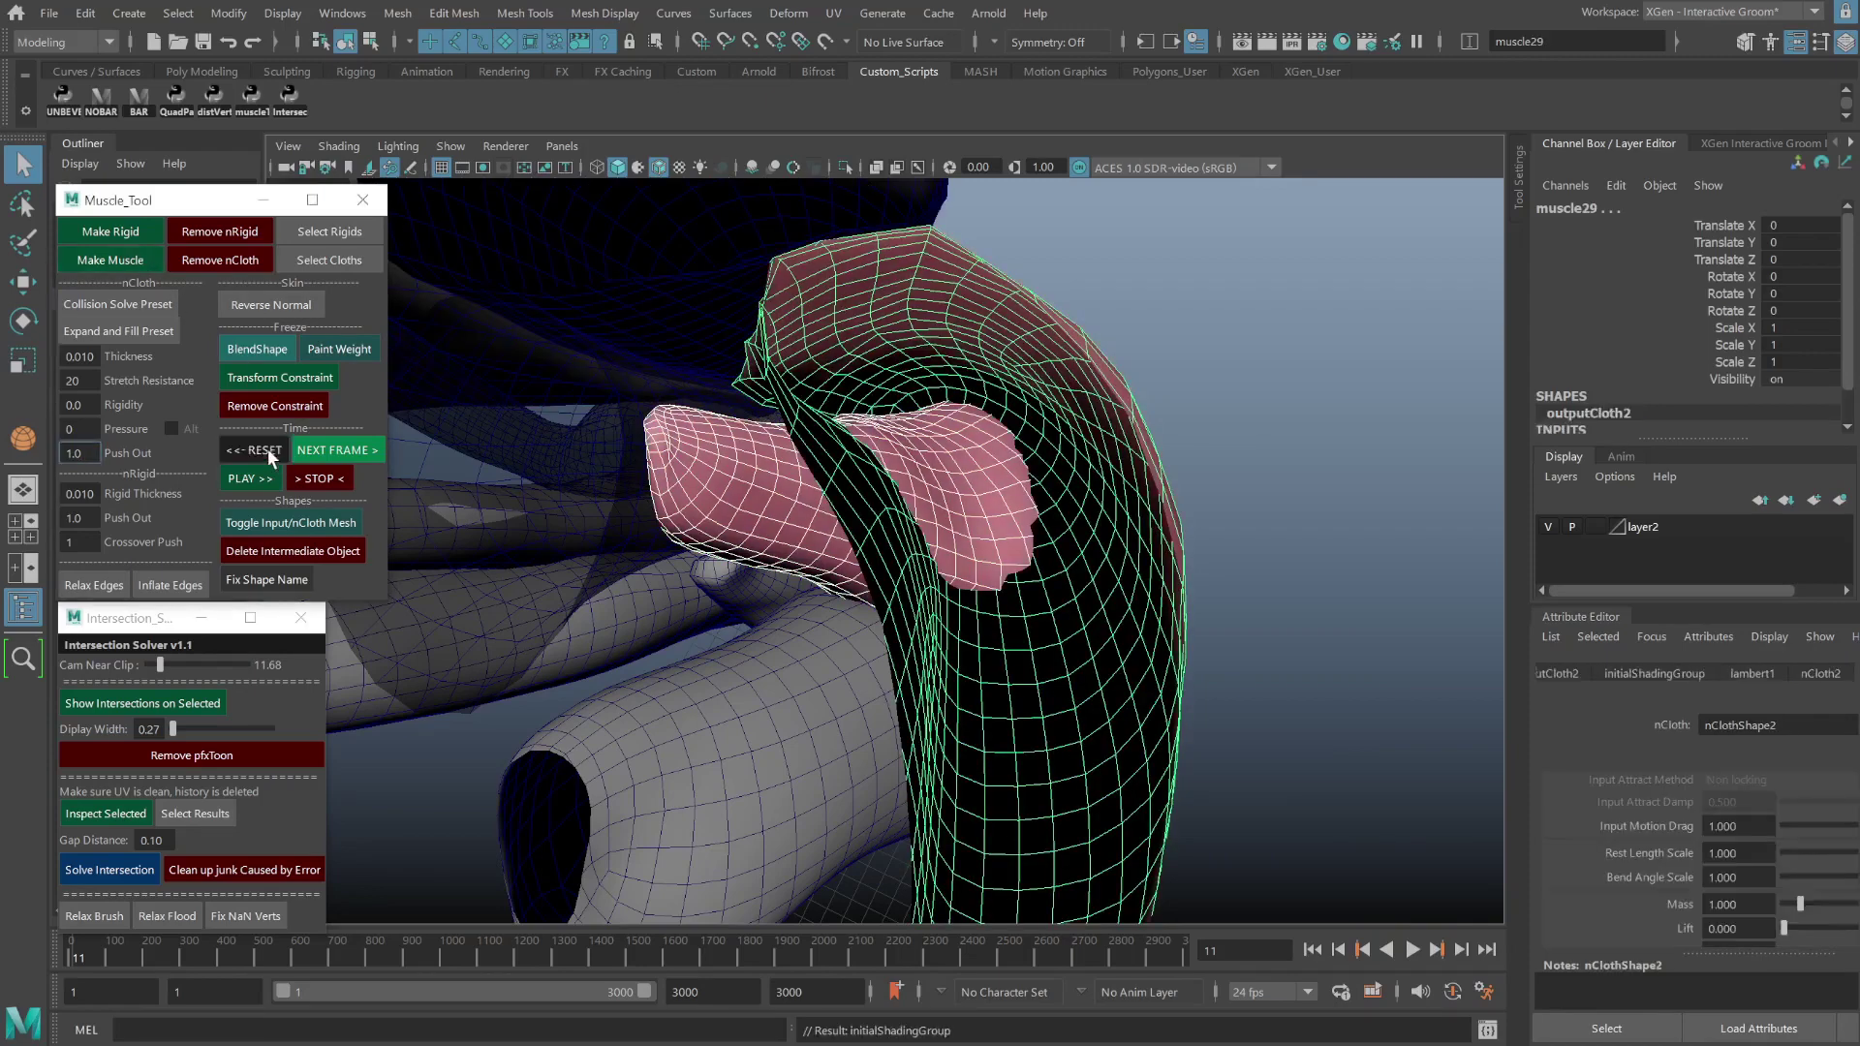
pyautogui.click(258, 481)
pyautogui.press('Escape')
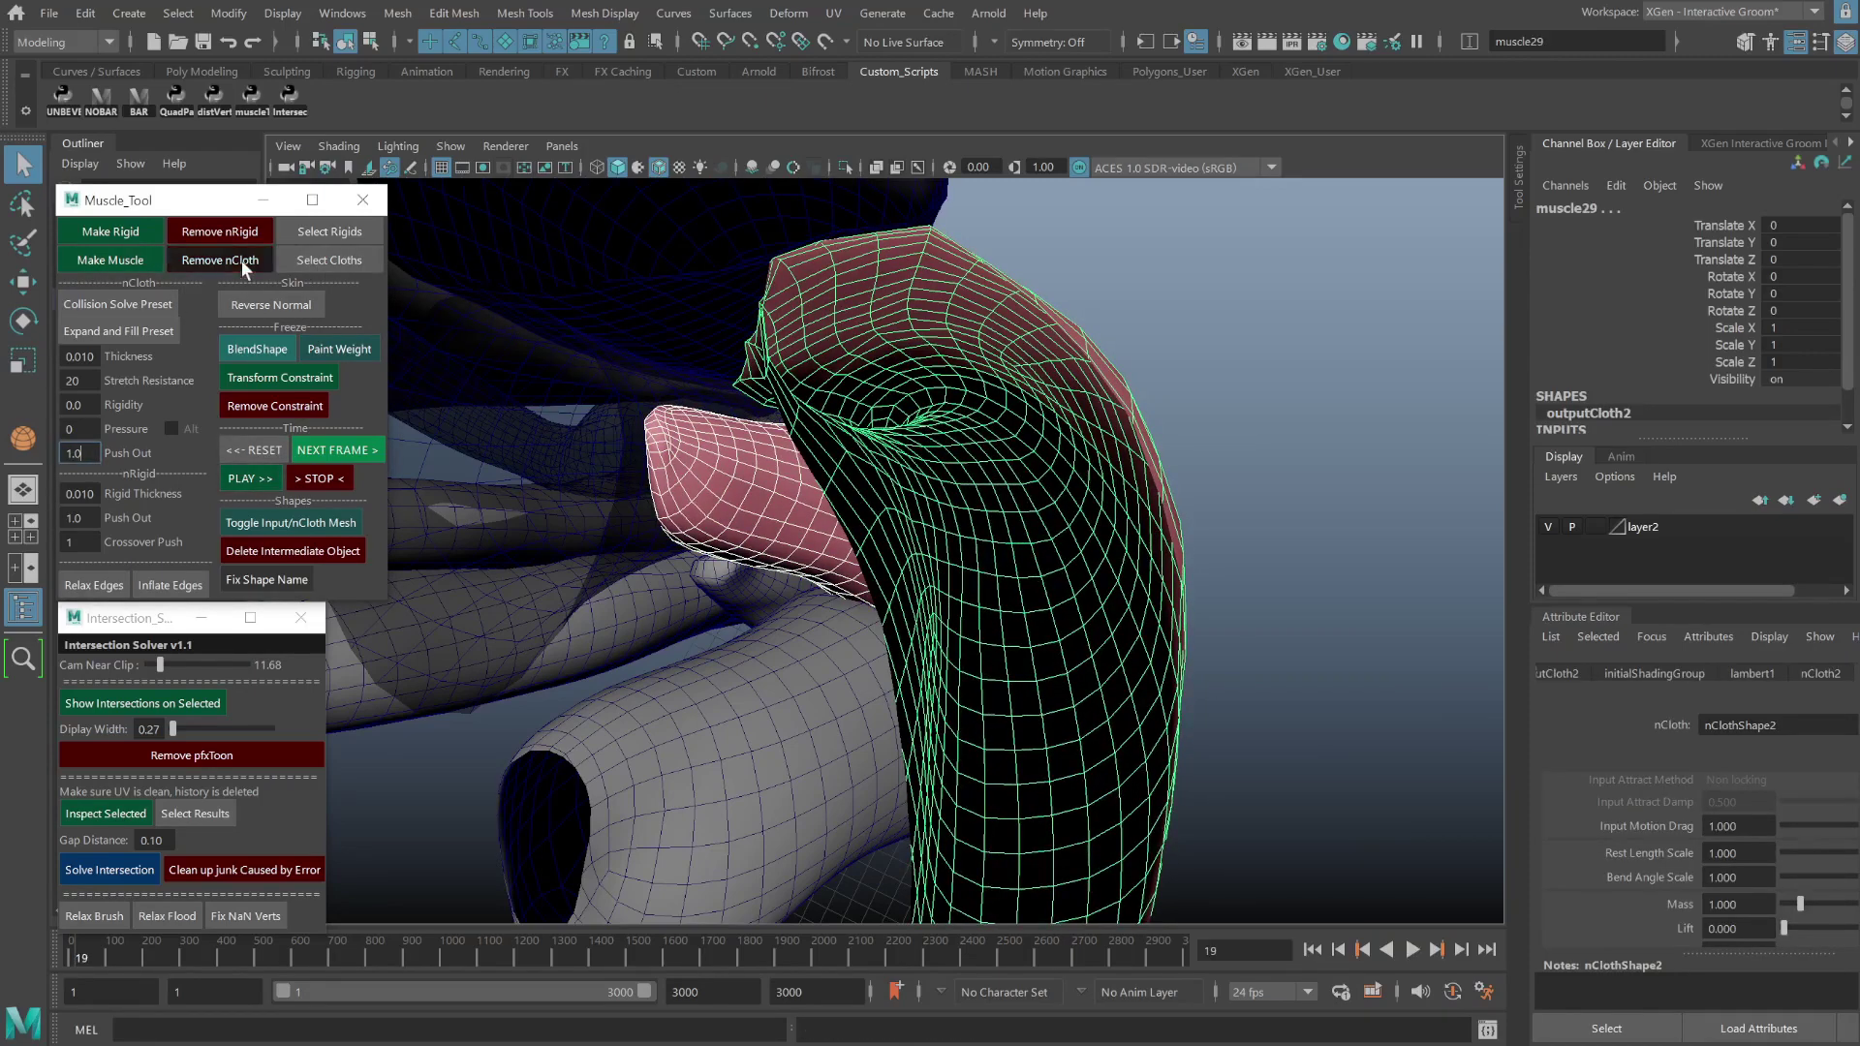
# Select muscle25 with its neighbouring muscles and make them nCloth muscles.
pyautogui.keyDown('alt'); pyautogui.moveTo(963, 404); pyautogui.dragTo(1086, 419); pyautogui.keyUp('alt')
pyautogui.click(1086, 419)
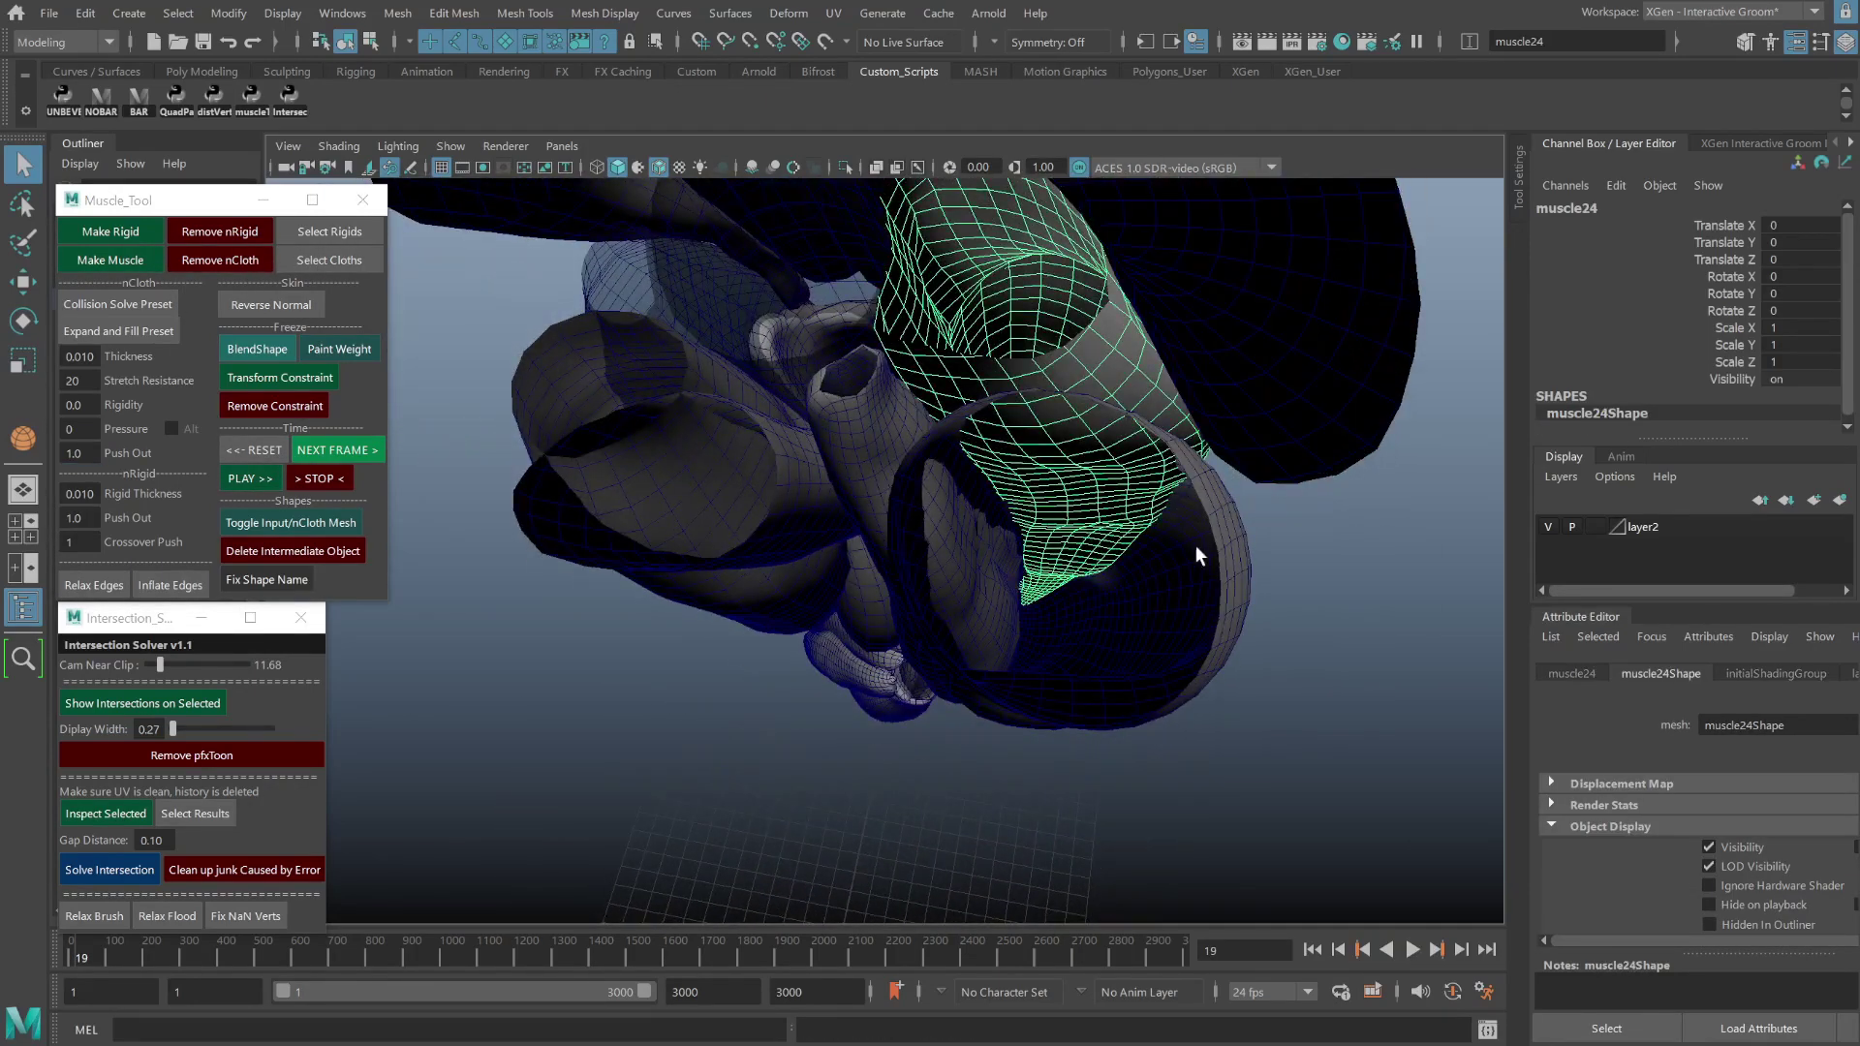
pyautogui.keyDown('shift'); pyautogui.click(1201, 557); pyautogui.keyUp('shift')
pyautogui.keyDown('shift'); pyautogui.click(877, 450); pyautogui.keyUp('shift')
pyautogui.click(139, 264)
# Play the simulation to frame 13, then select muscle25 and muscle26.
pyautogui.click(254, 450)
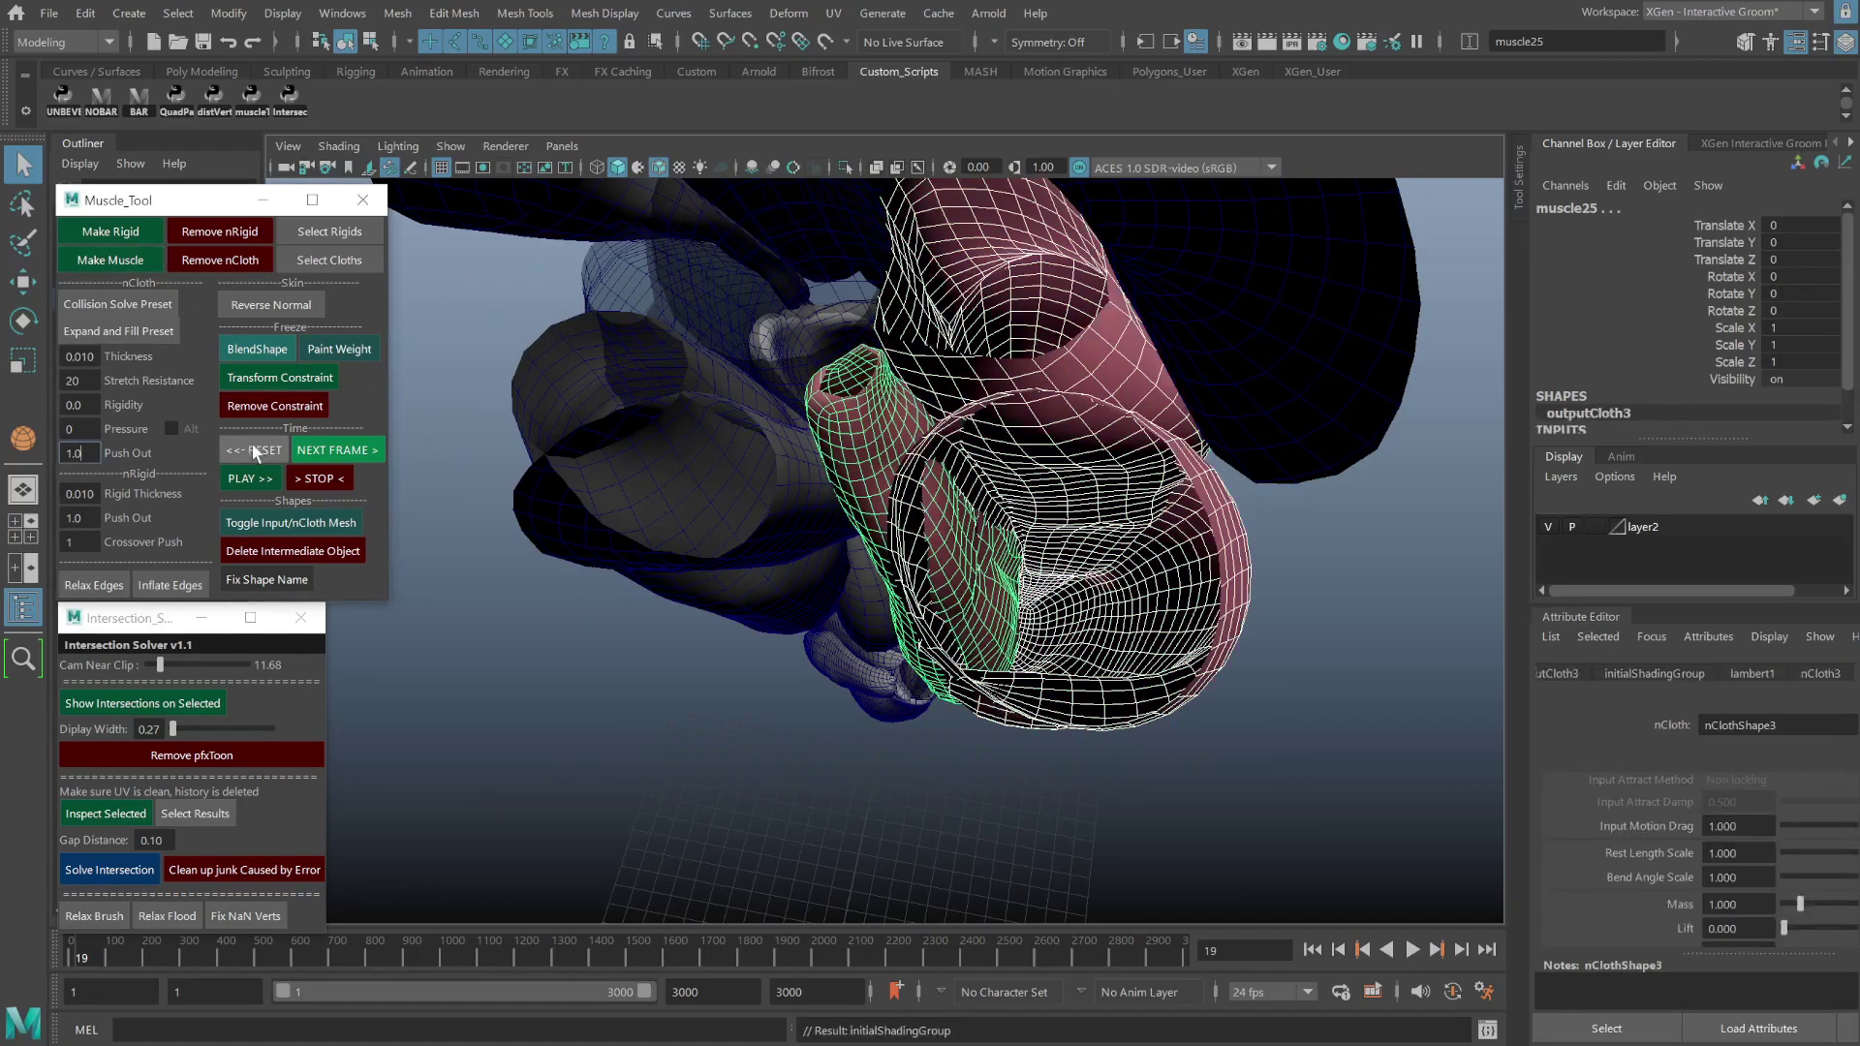
pyautogui.press('Escape')
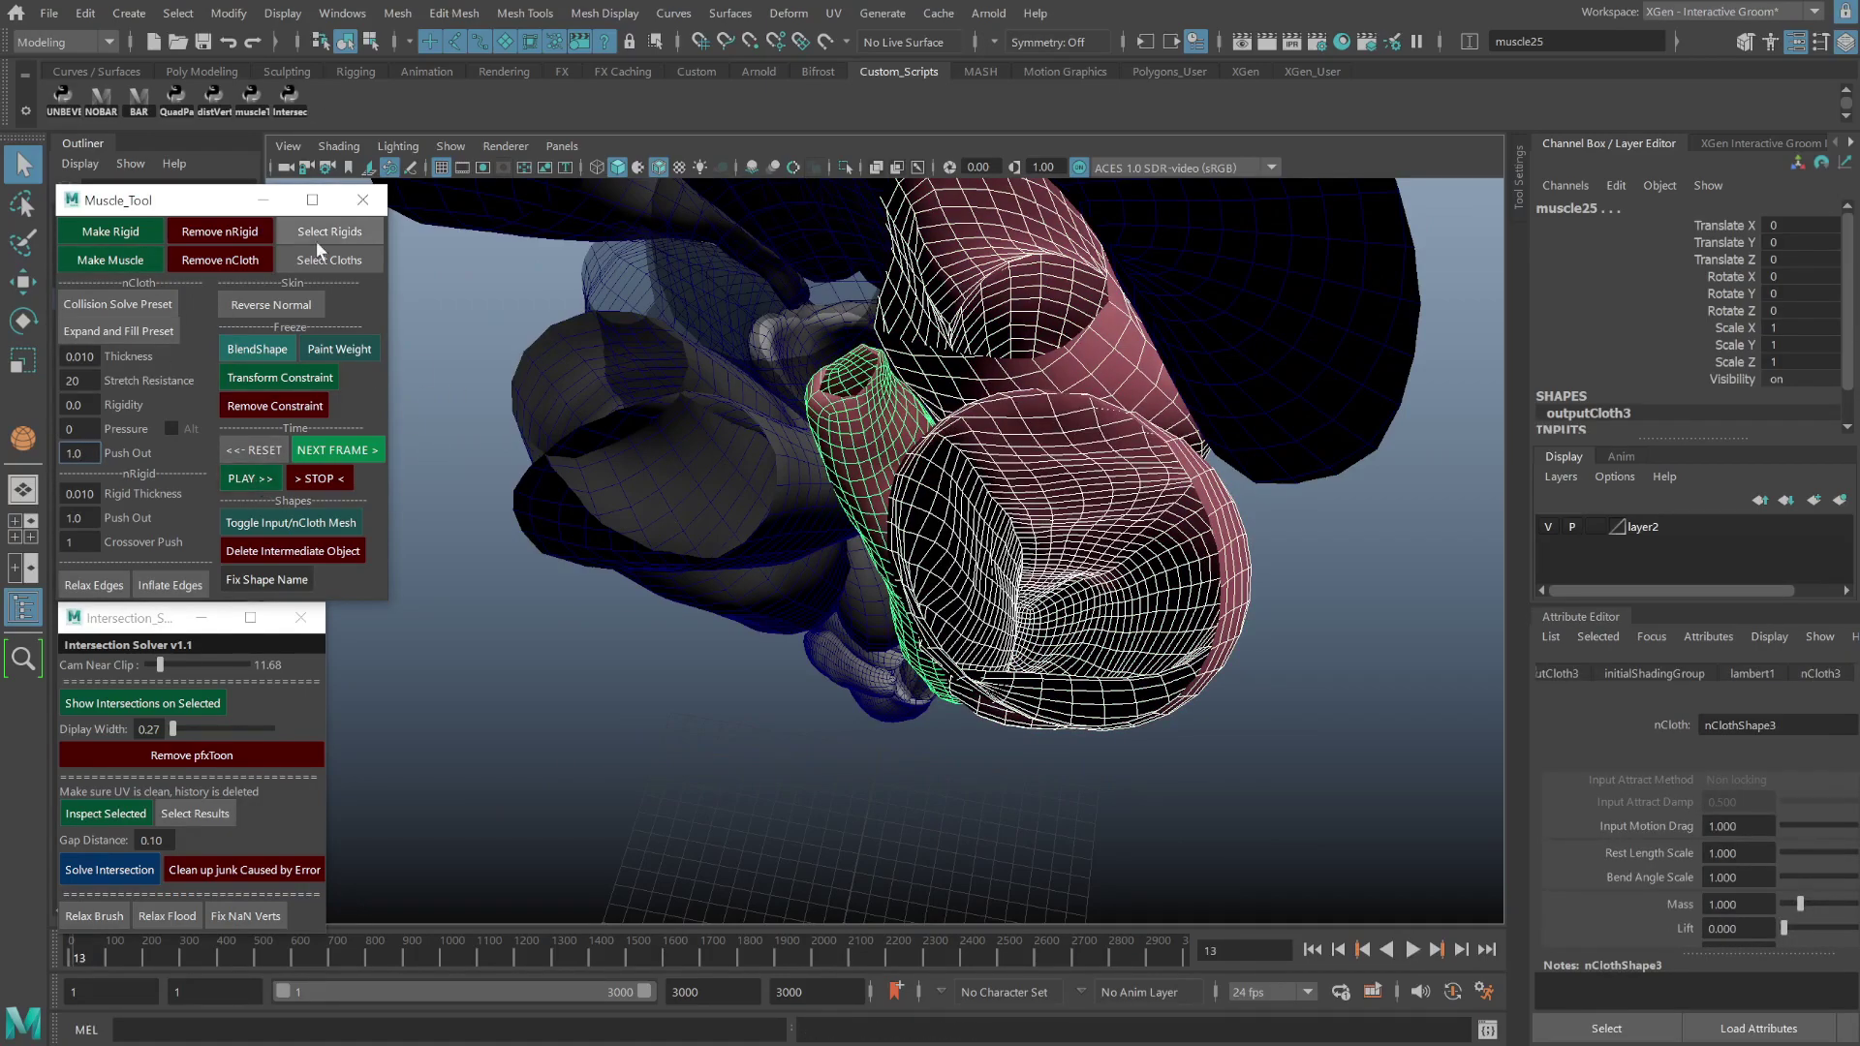
pyautogui.click(330, 260)
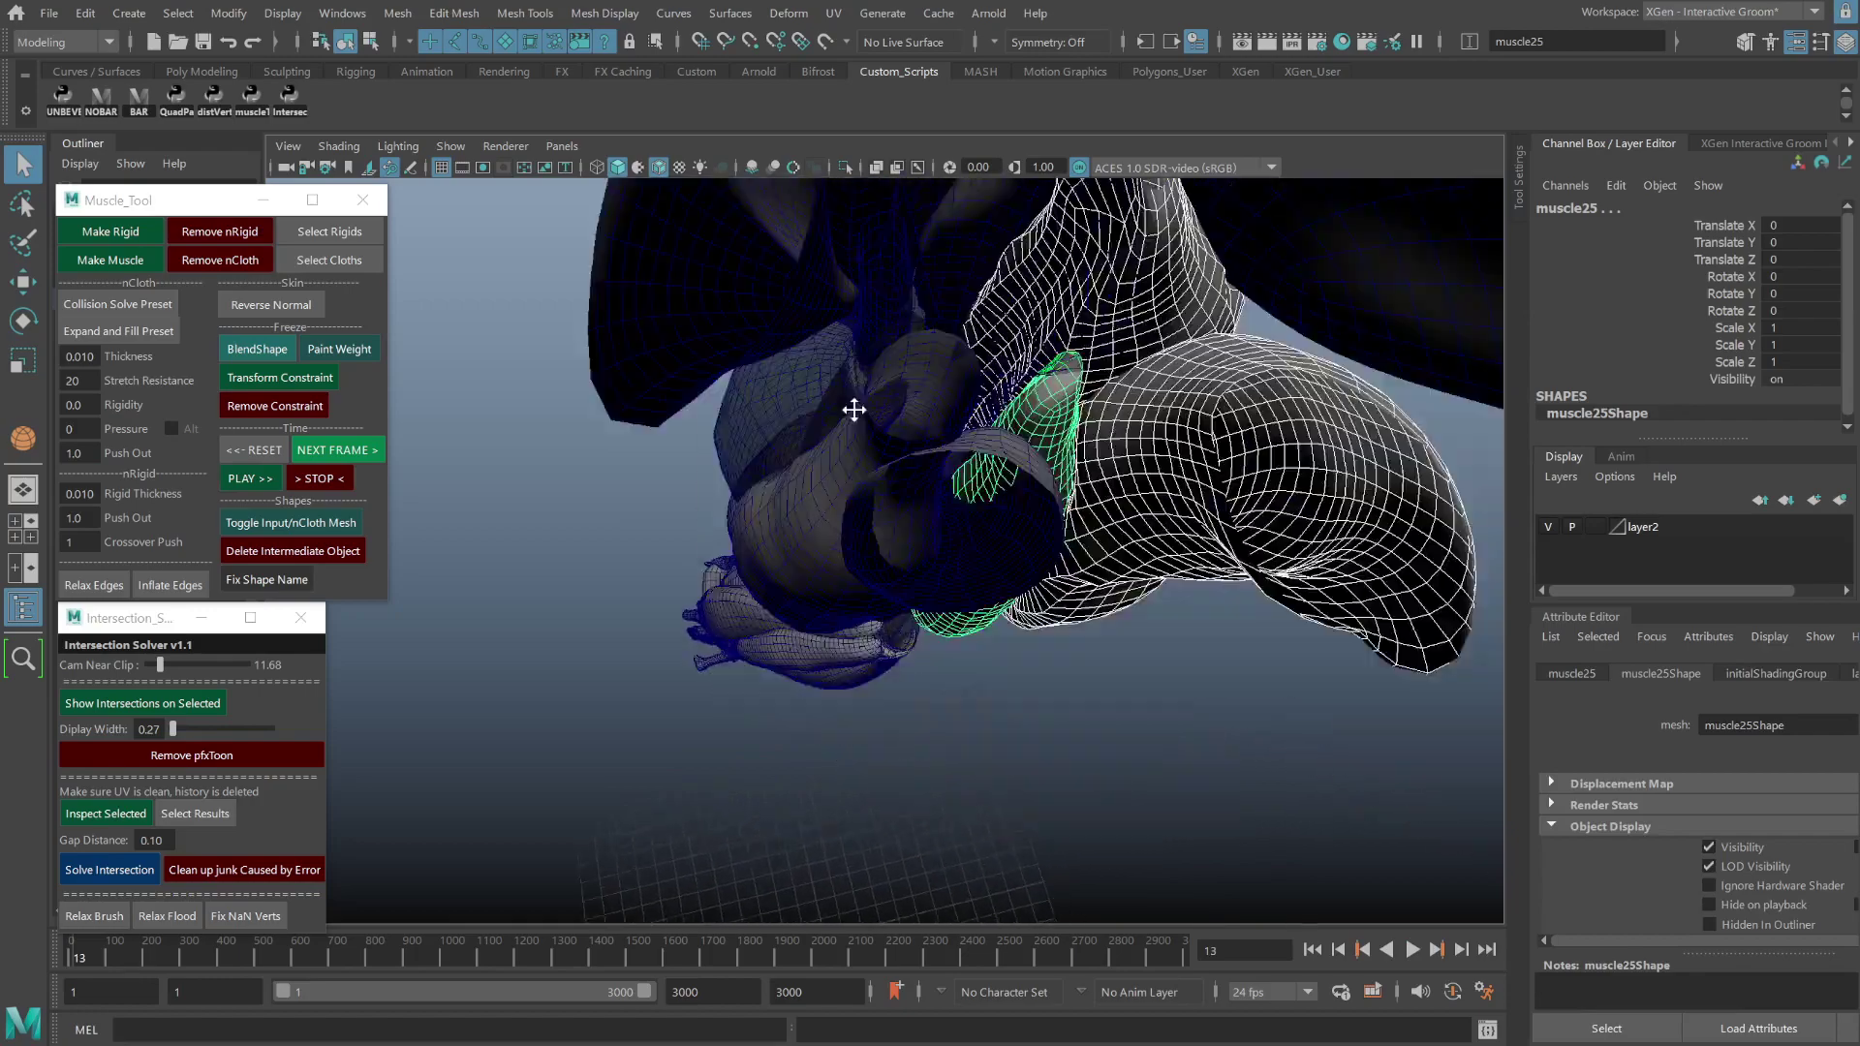
pyautogui.click(893, 416)
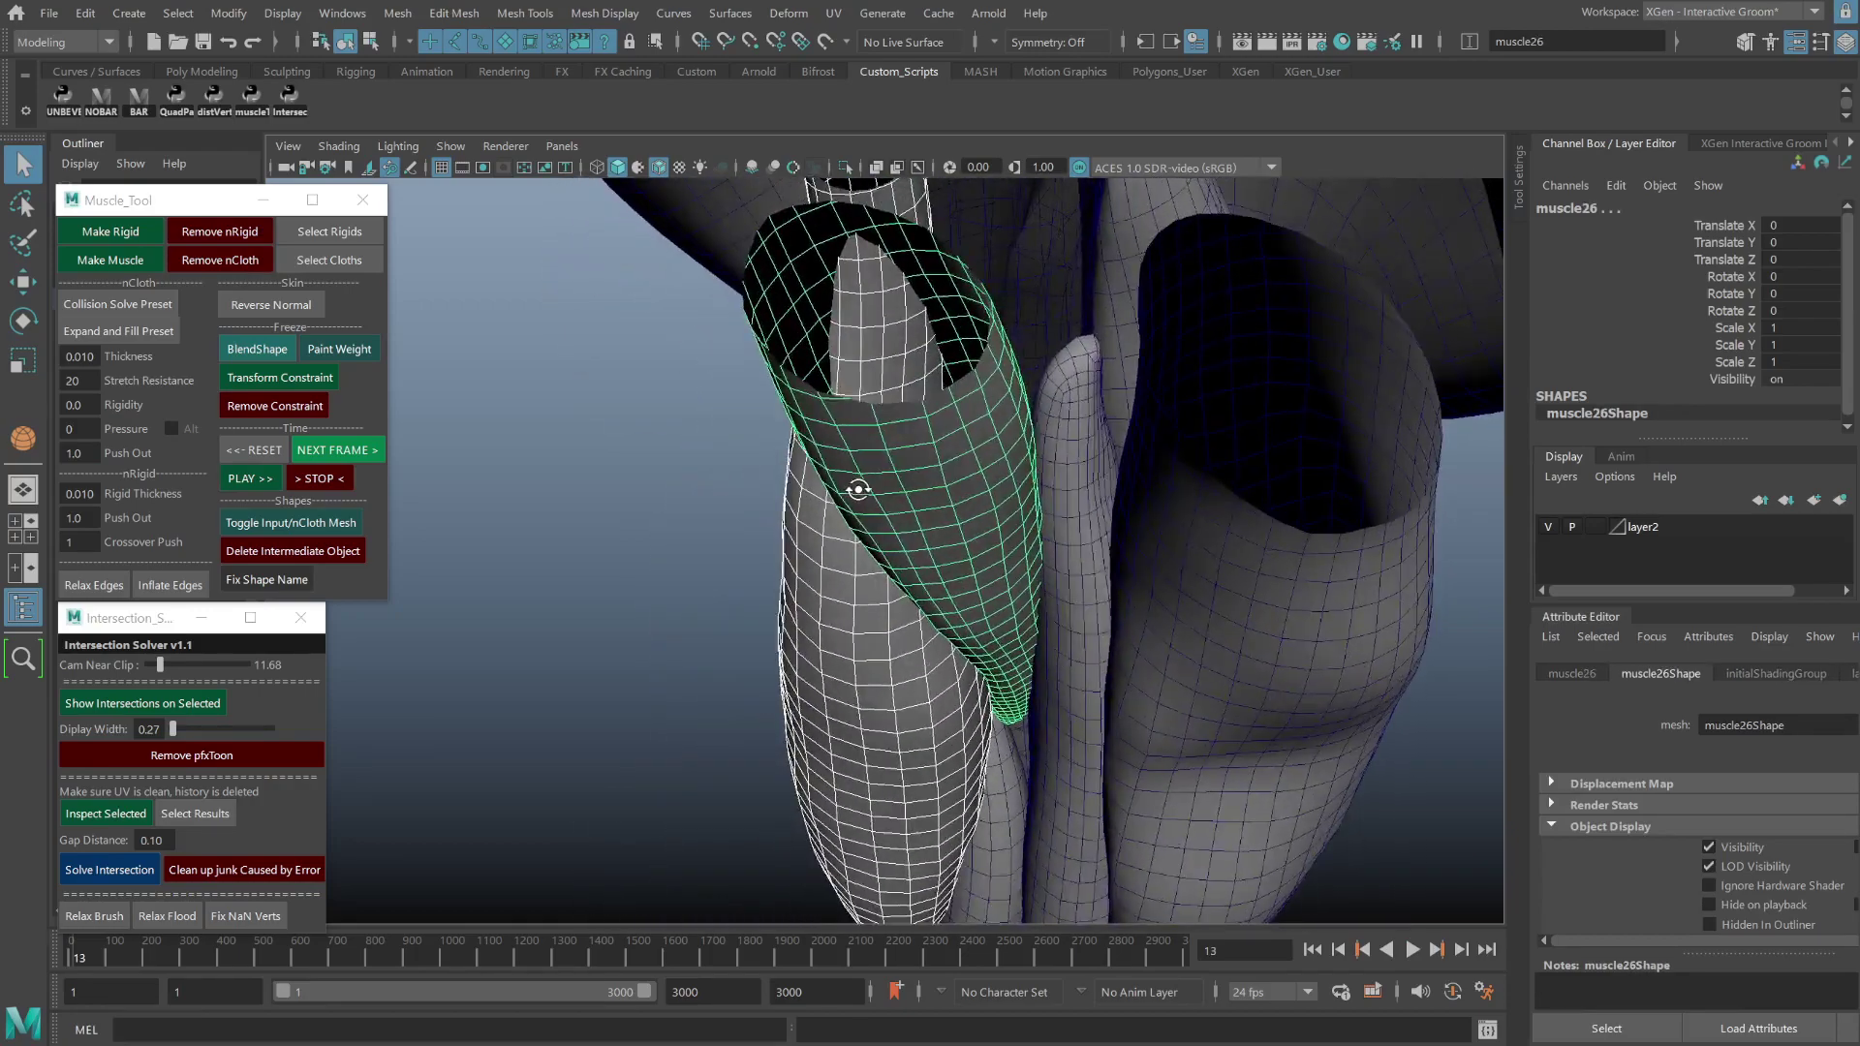